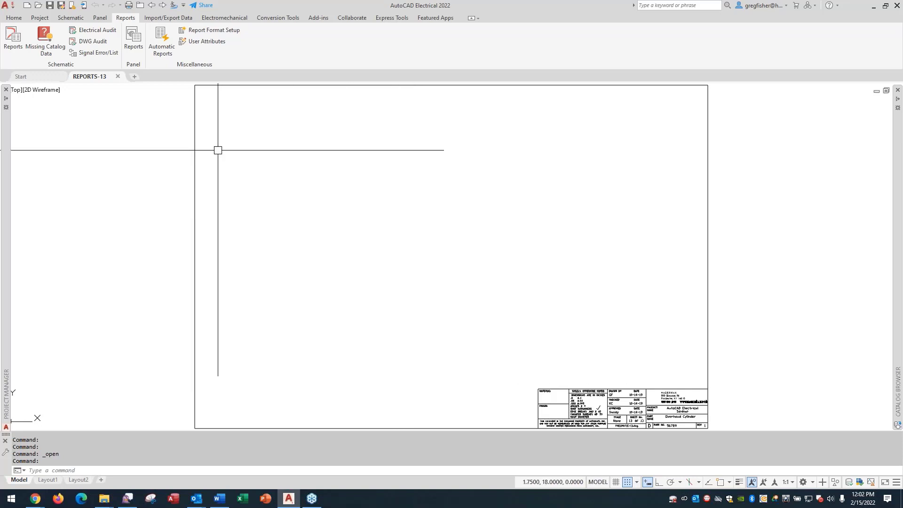
# Step: Review the drawings in the REPORTS_1 project's SCHEMATIC and ENCLOSURE folders, refreshing the project's file status
pyautogui.moveTo(4, 177)
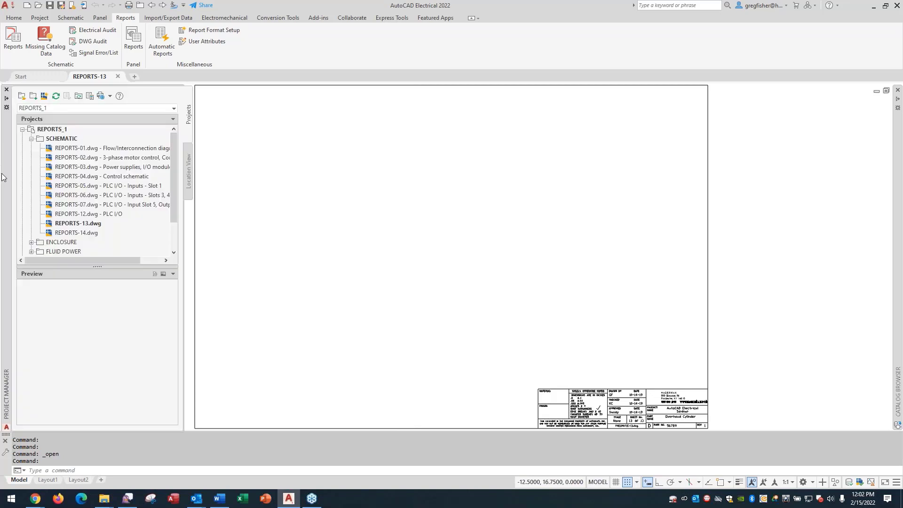
pyautogui.click(58, 138)
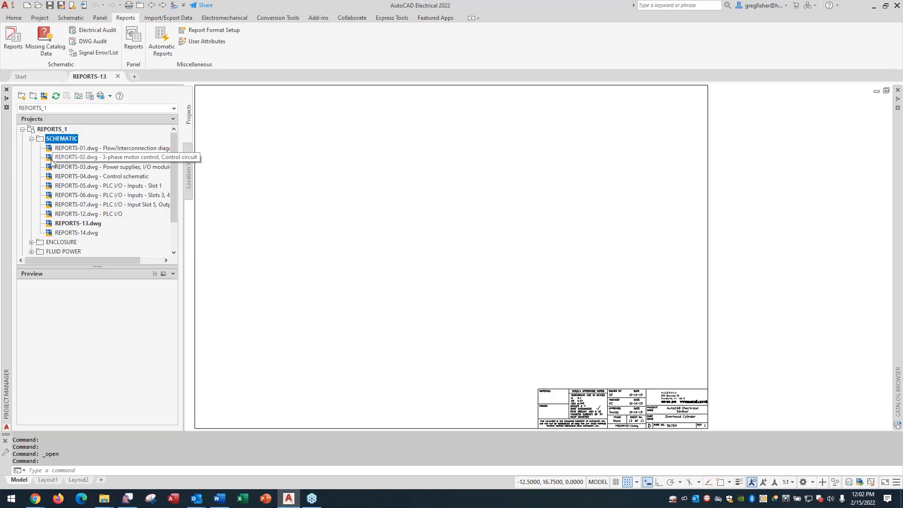
pyautogui.click(51, 160)
pyautogui.click(48, 167)
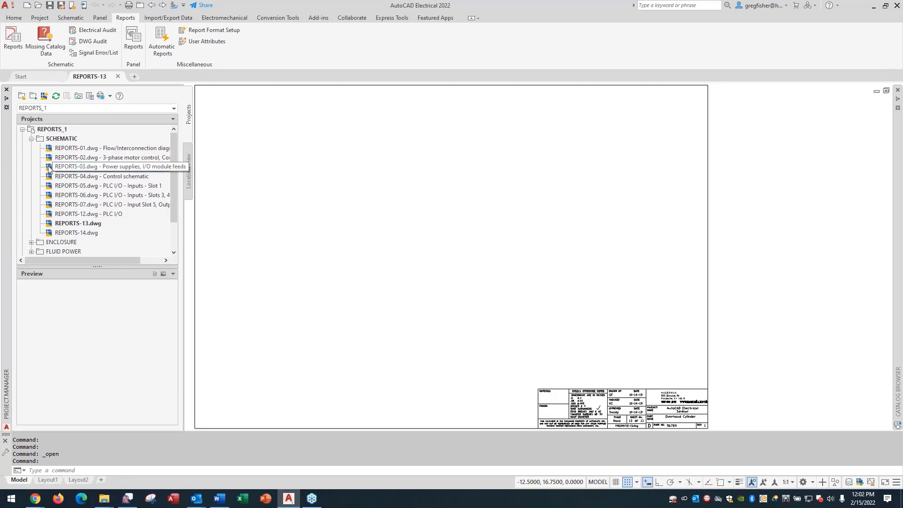
pyautogui.click(55, 95)
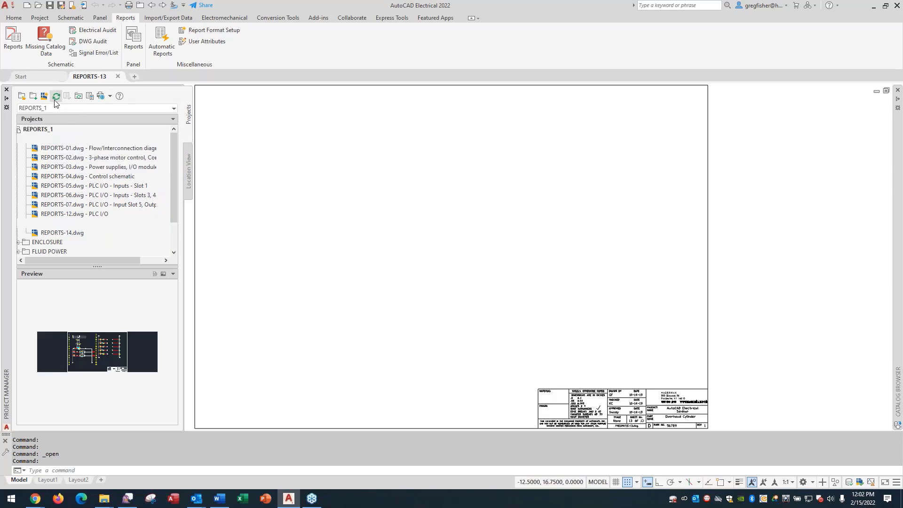
pyautogui.click(37, 167)
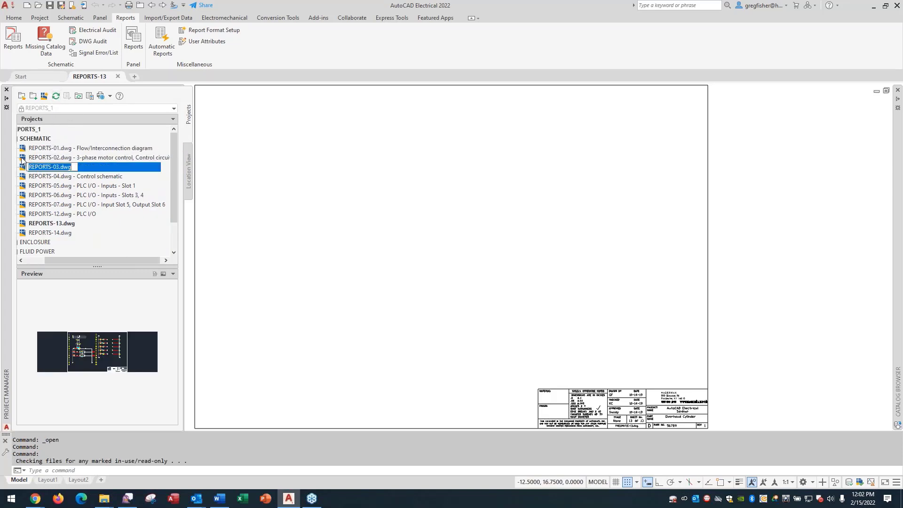
pyautogui.click(22, 158)
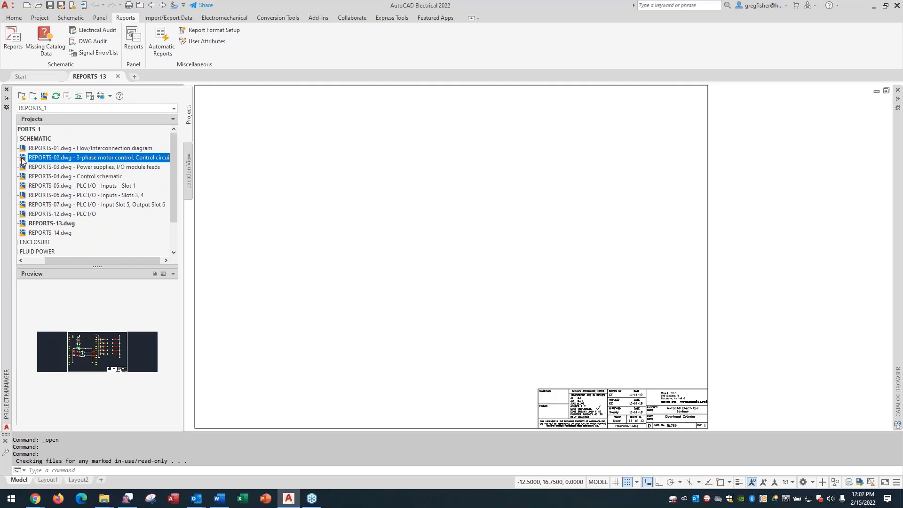
pyautogui.click(23, 195)
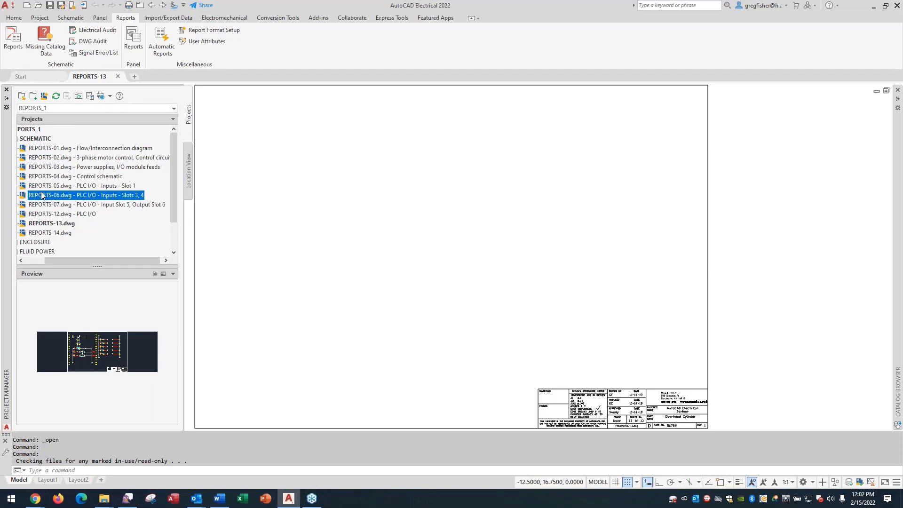
pyautogui.moveTo(72, 259); pyautogui.dragTo(48, 263)
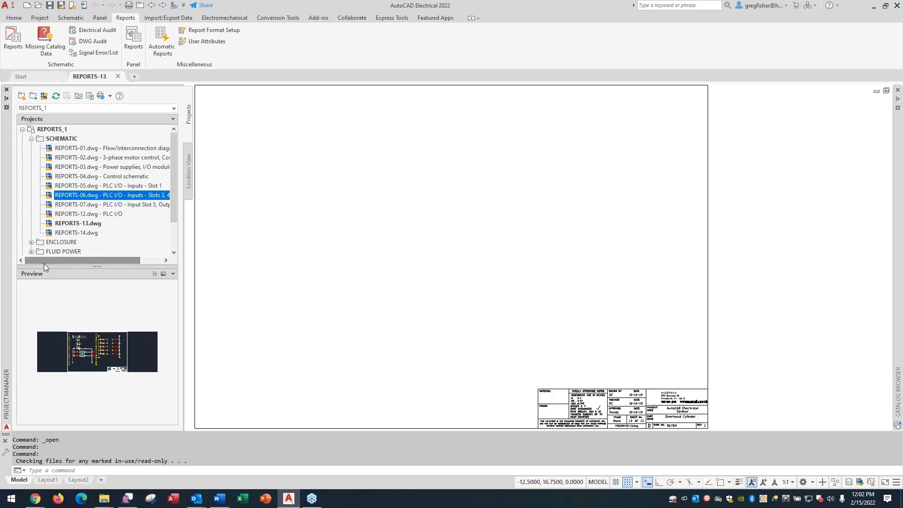
pyautogui.click(31, 242)
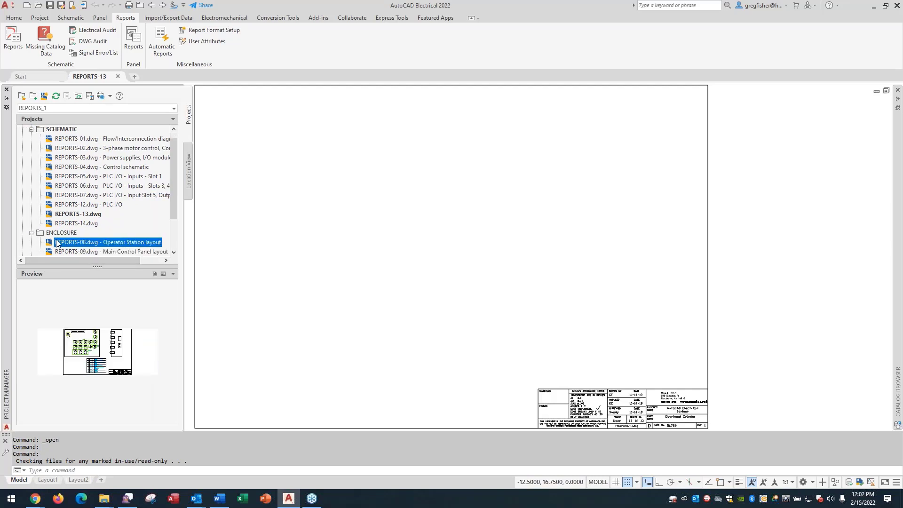
pyautogui.scroll(-2, 146, 216)
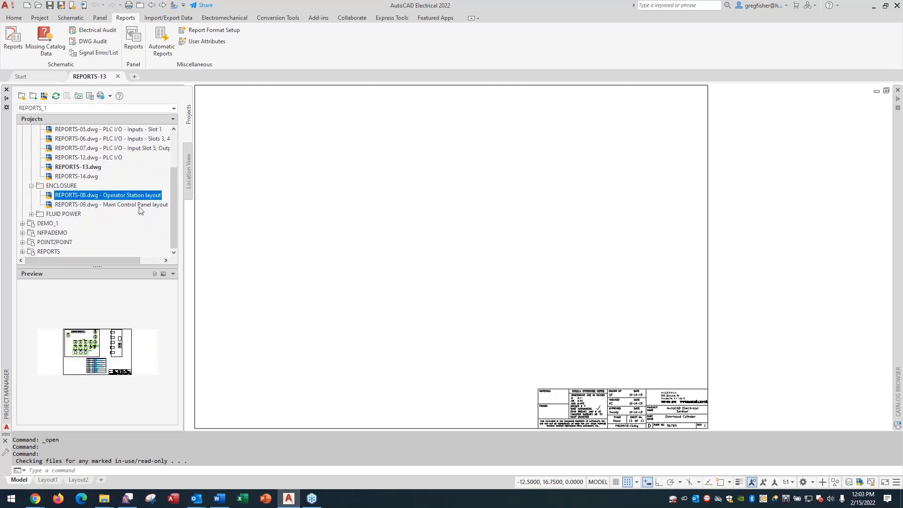
pyautogui.click(140, 206)
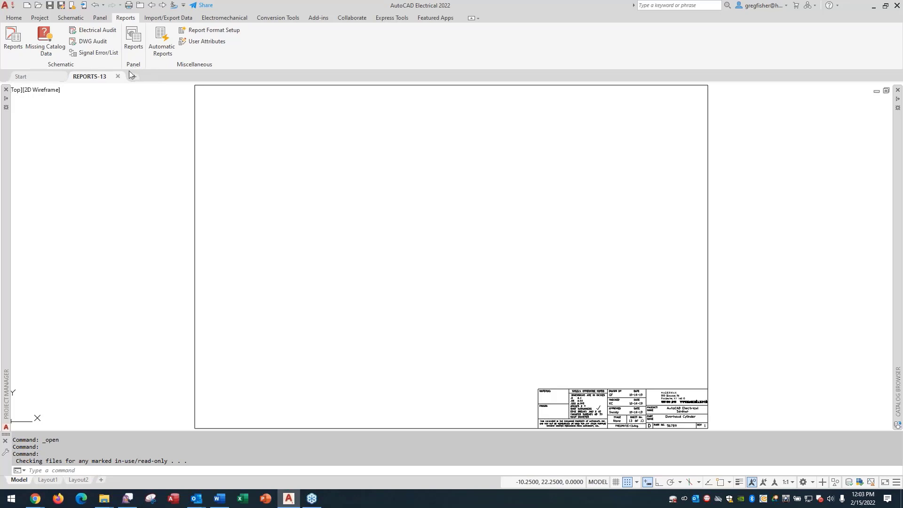
# Step: Generate the schematic PLC I/O Address and Descriptions report for all drawings in the project
pyautogui.click(12, 40)
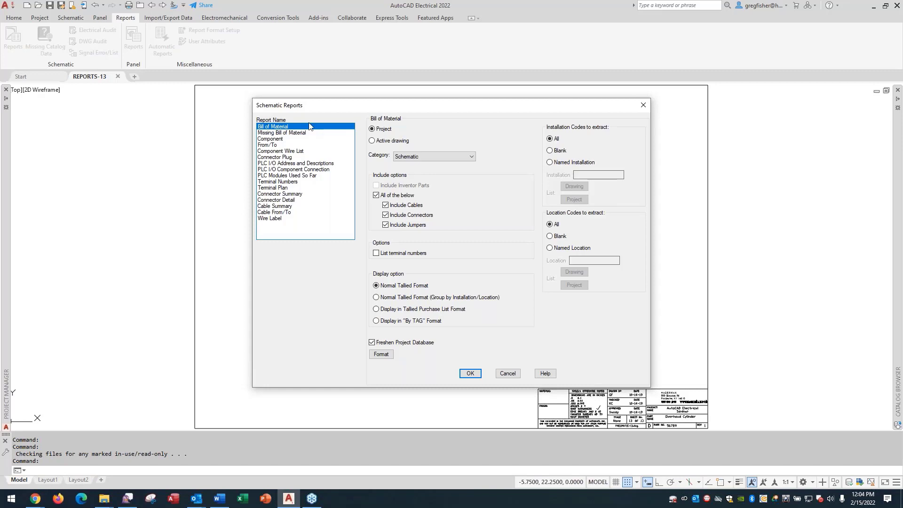
pyautogui.click(311, 165)
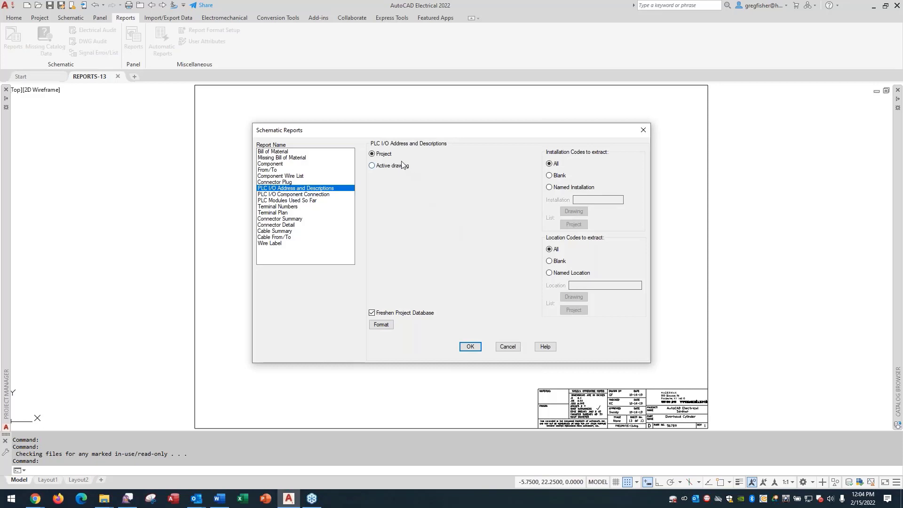
pyautogui.click(470, 347)
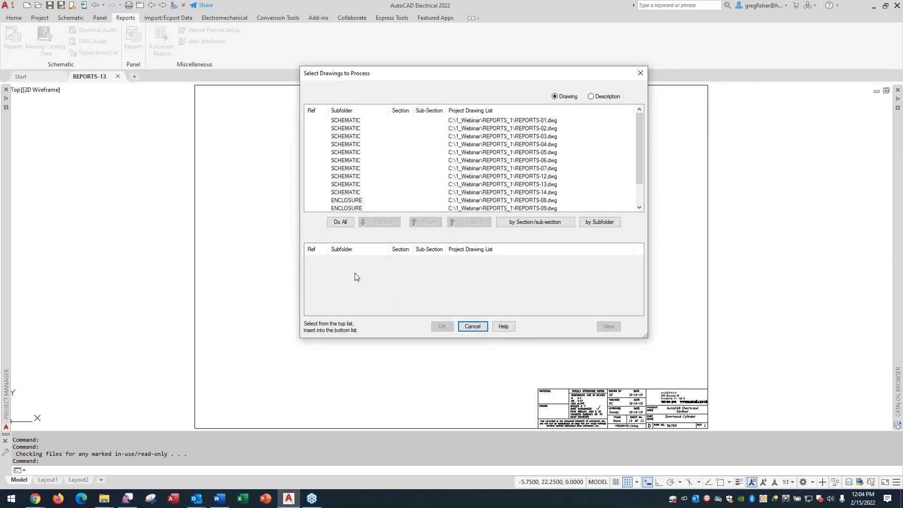
pyautogui.click(340, 221)
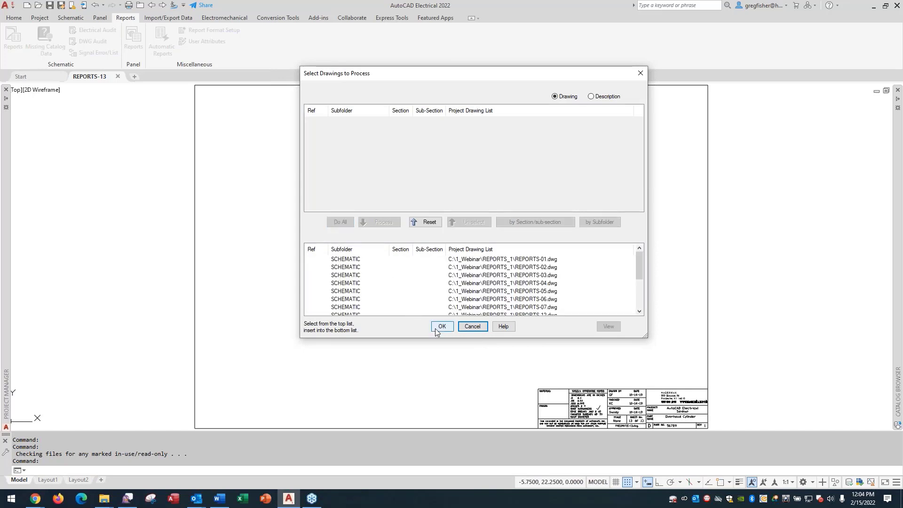
pyautogui.click(440, 327)
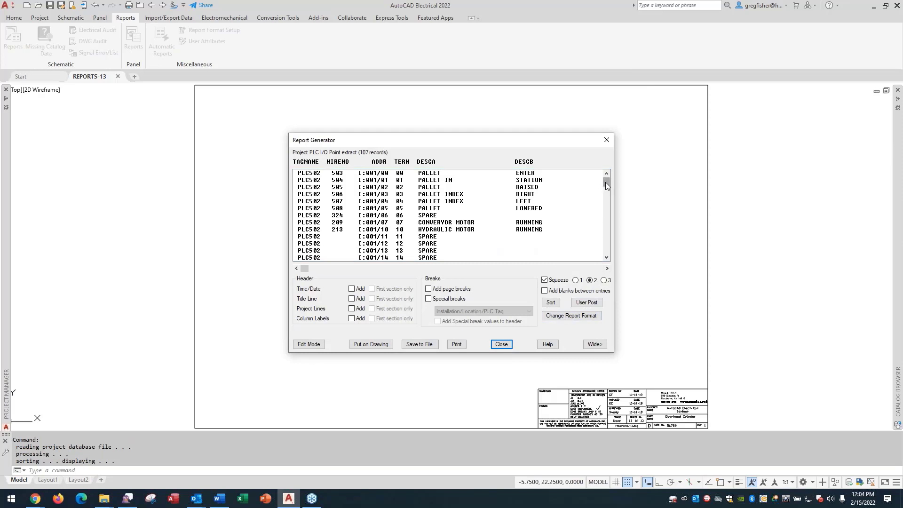
# Step: Examine the report's records and the data fields available for its format, leaving the format as it is
pyautogui.moveTo(605, 182)
pyautogui.mouseDown()
pyautogui.moveTo(610, 233)
pyautogui.moveTo(606, 181)
pyautogui.mouseUp()
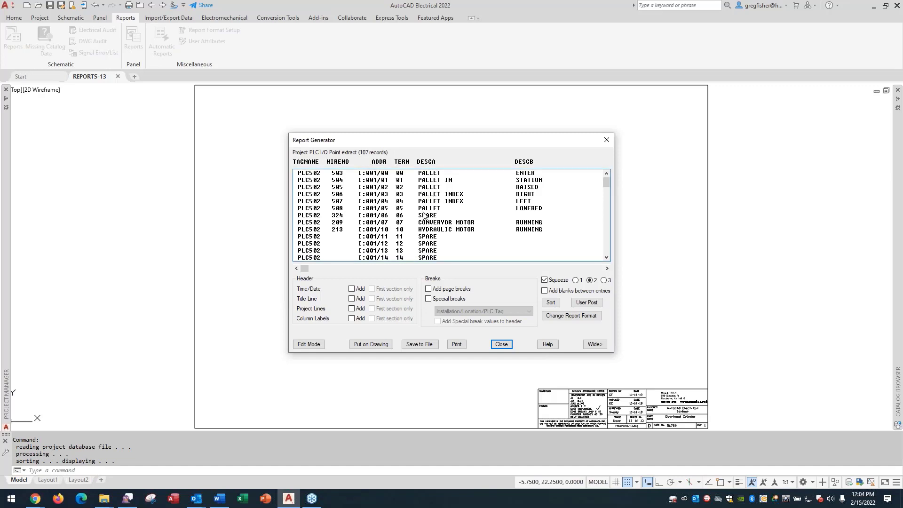
pyautogui.moveTo(304, 268)
pyautogui.mouseDown()
pyautogui.moveTo(455, 273)
pyautogui.moveTo(302, 272)
pyautogui.mouseUp()
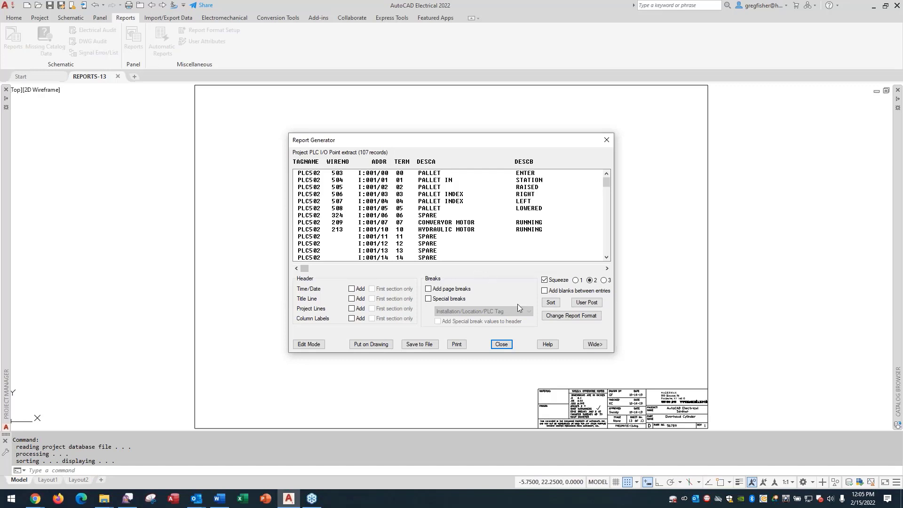
pyautogui.click(556, 318)
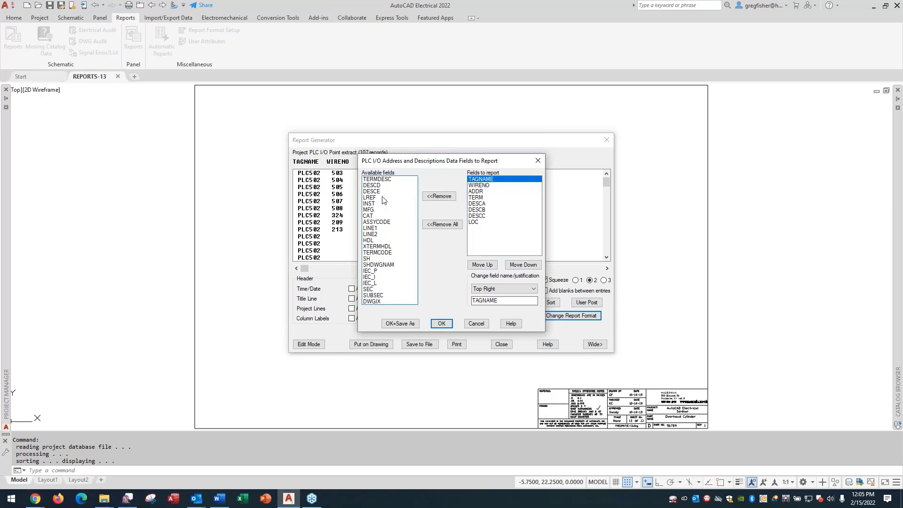
pyautogui.click(476, 324)
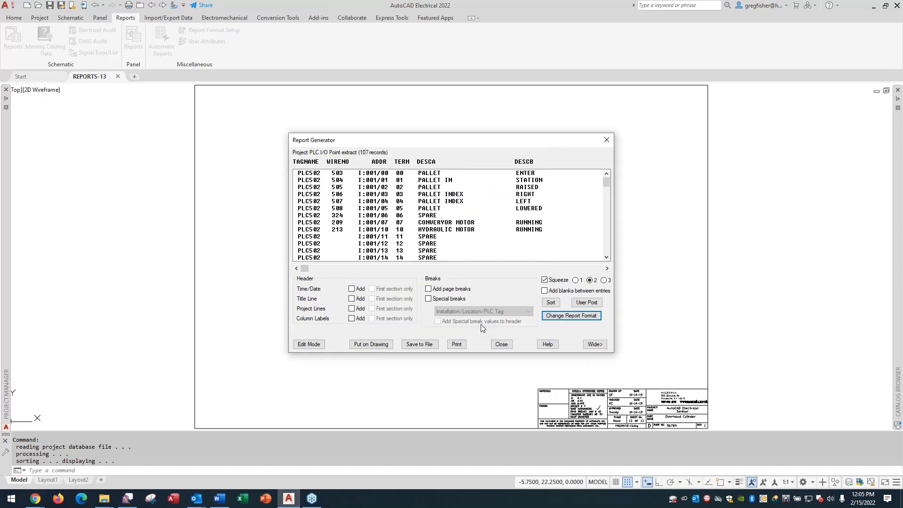
# Step: Save the report as the Excel spreadsheet PLC.XLS in C:\1_Webinar\REPORTS_1 without running a script, and close the report
pyautogui.click(416, 346)
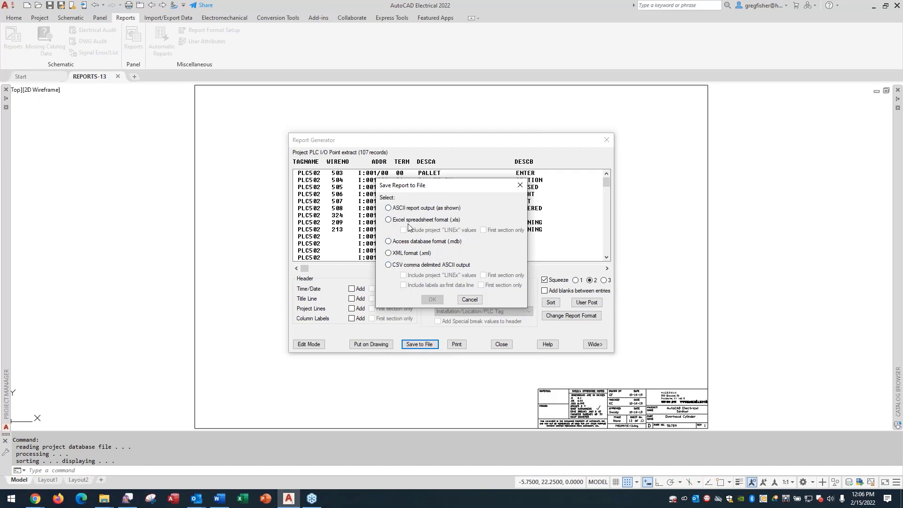
pyautogui.click(388, 220)
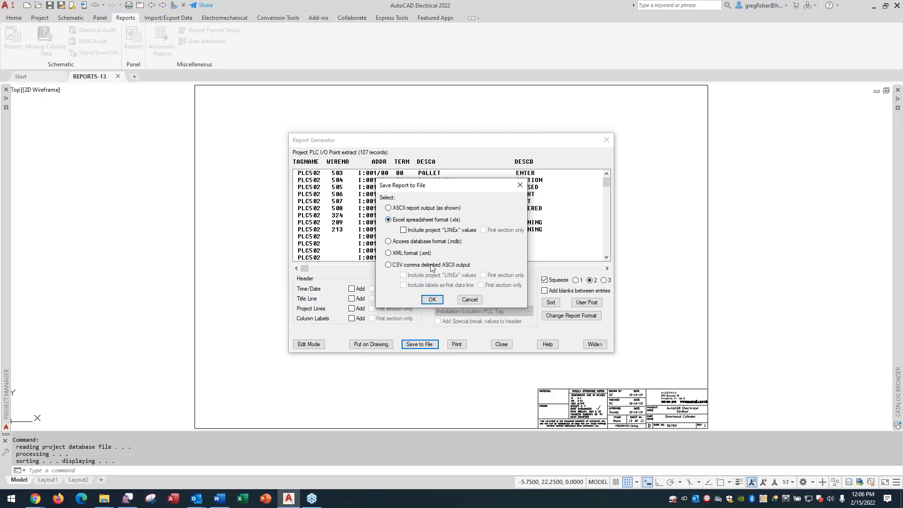
pyautogui.click(432, 299)
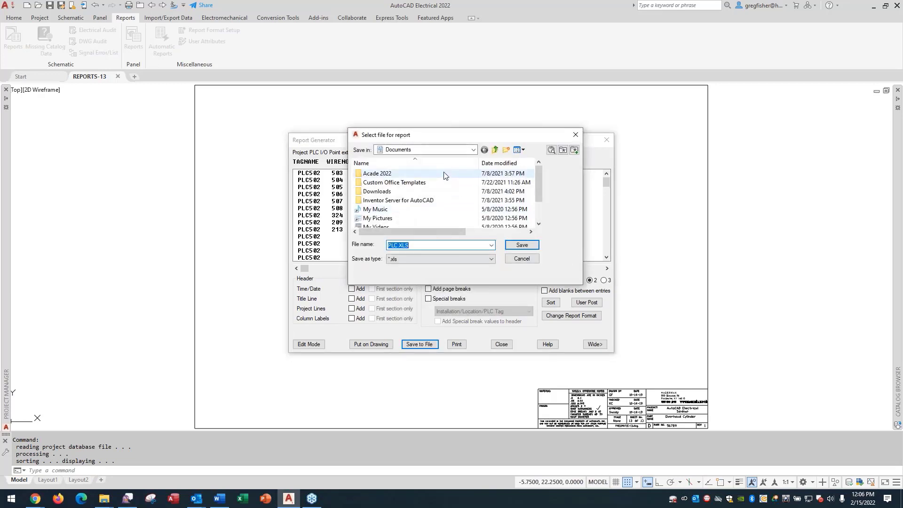
pyautogui.click(445, 155)
pyautogui.click(447, 154)
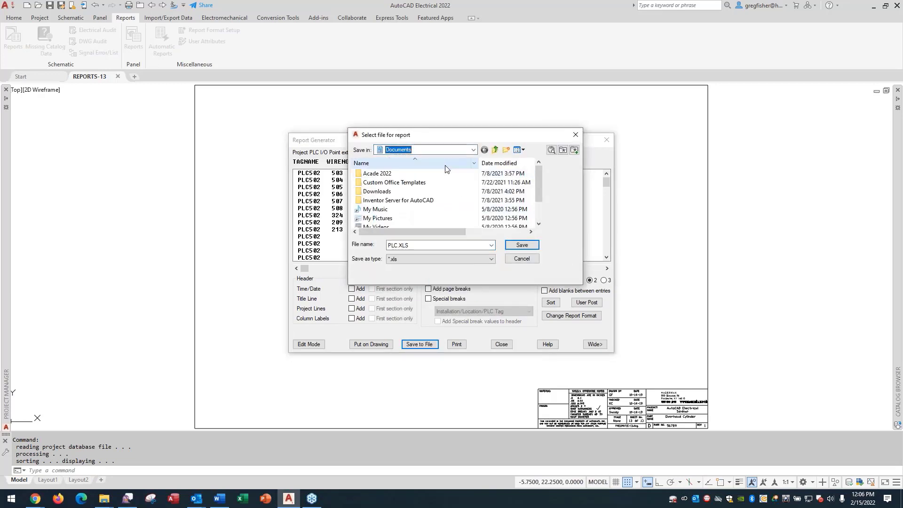
pyautogui.click(448, 155)
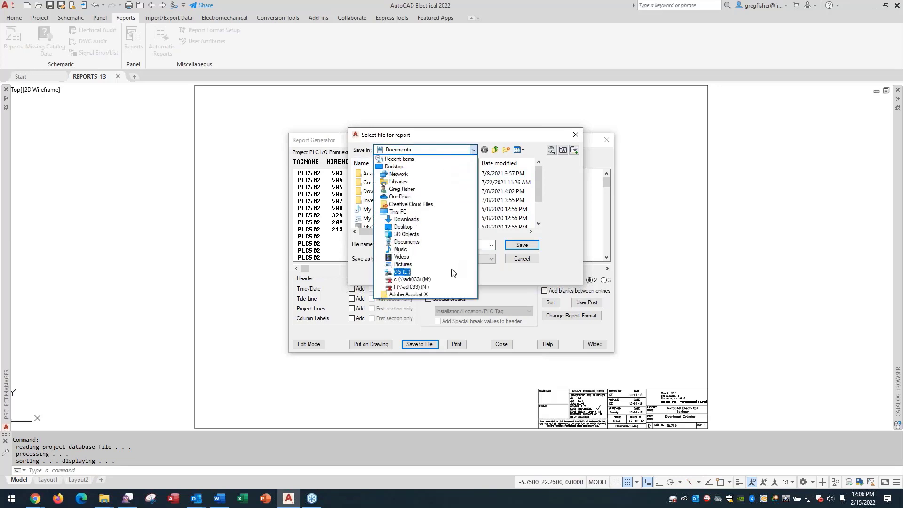
pyautogui.click(401, 272)
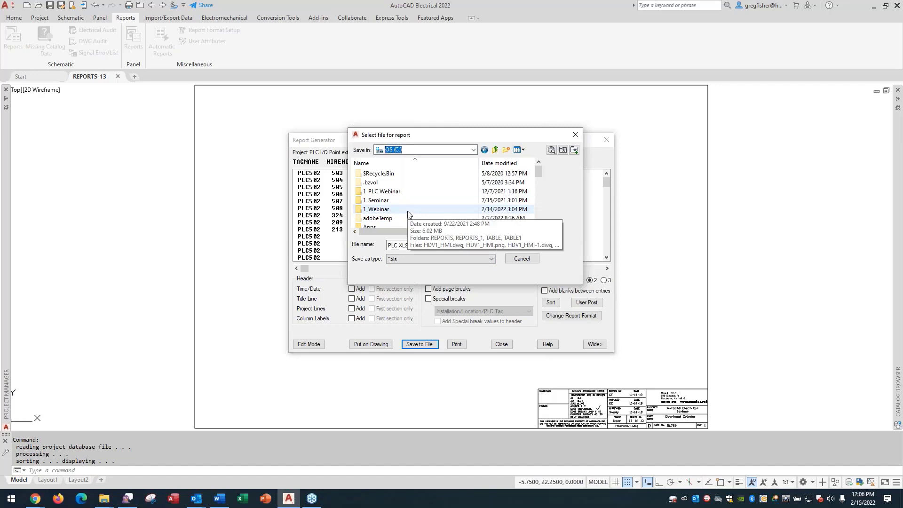
pyautogui.doubleClick(407, 211)
pyautogui.doubleClick(396, 183)
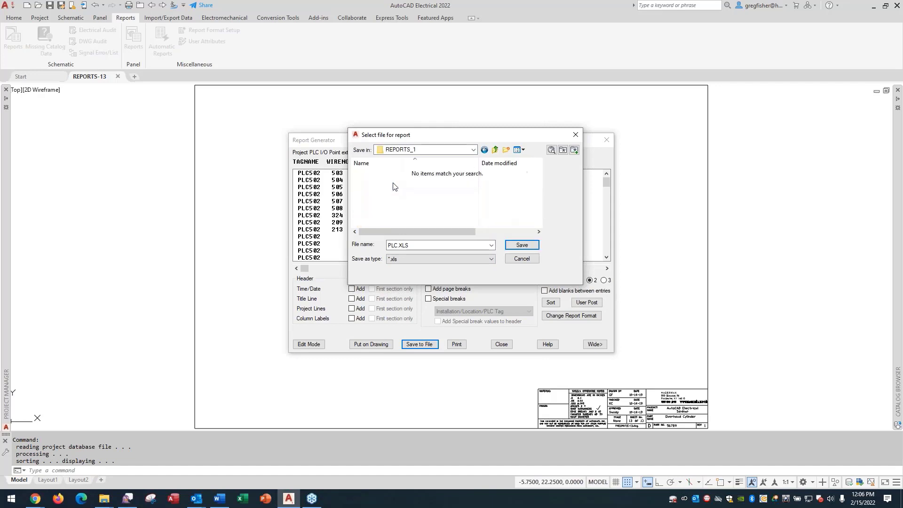
pyautogui.click(526, 245)
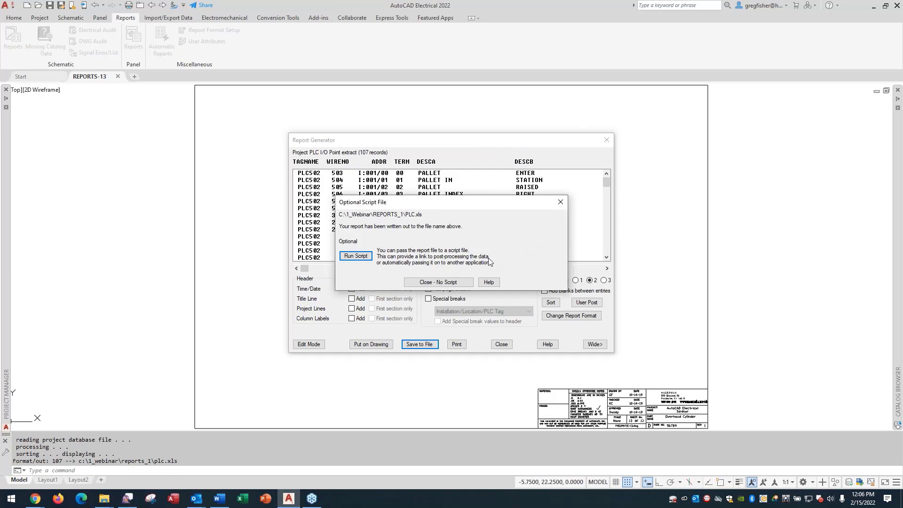
pyautogui.click(456, 282)
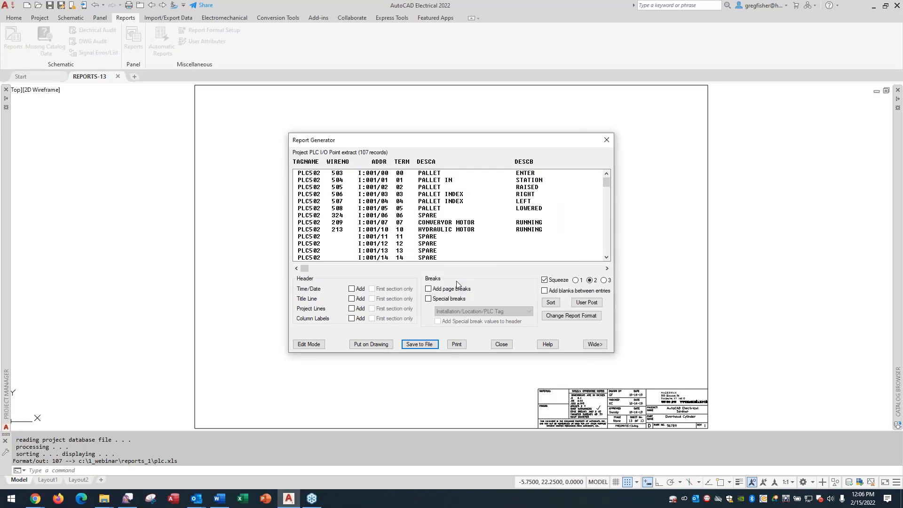
pyautogui.click(501, 345)
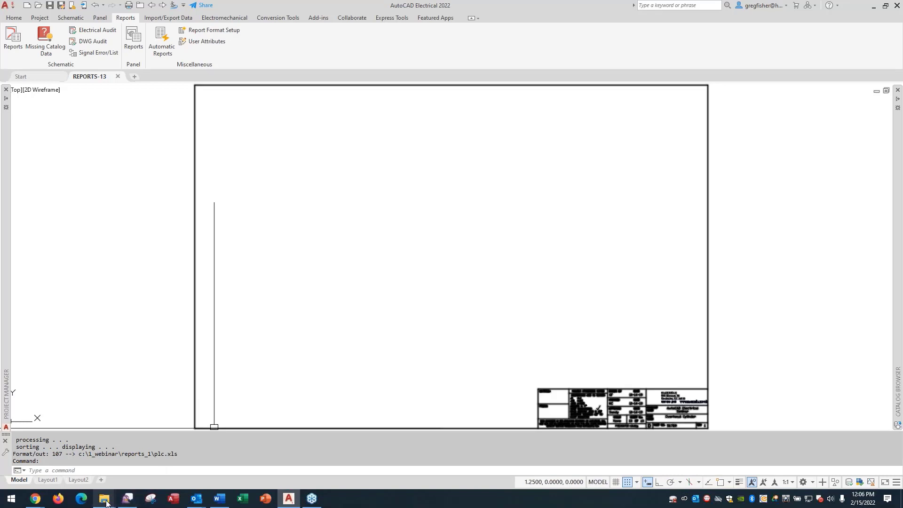
# Step: Switch to File Explorer and check for the PLC.xls export in the REPORTS_1 folder, then minimize the window
pyautogui.moveTo(106, 503)
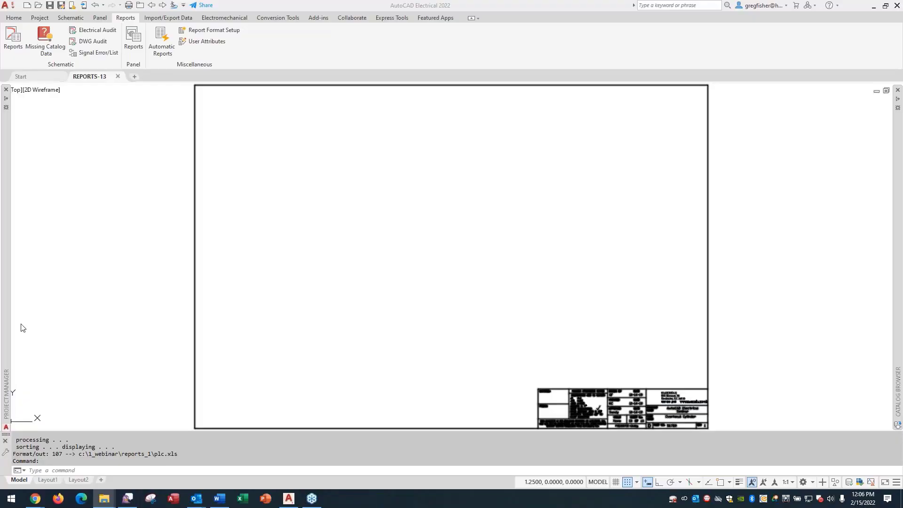
pyautogui.moveTo(0, 76); pyautogui.dragTo(430, 70)
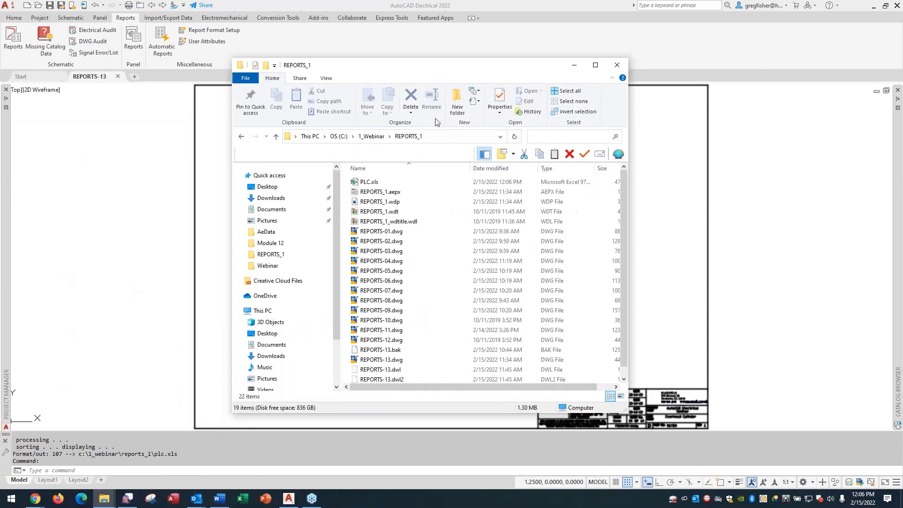
pyautogui.click(372, 182)
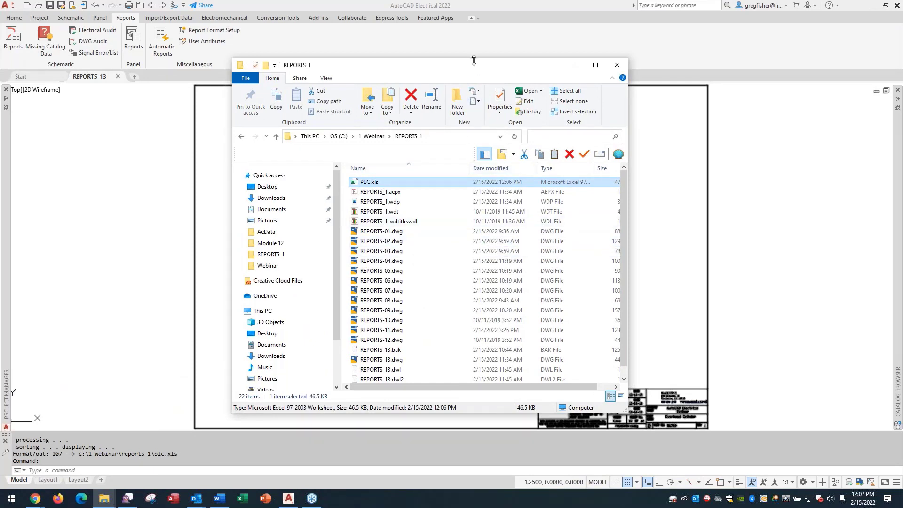
pyautogui.click(574, 64)
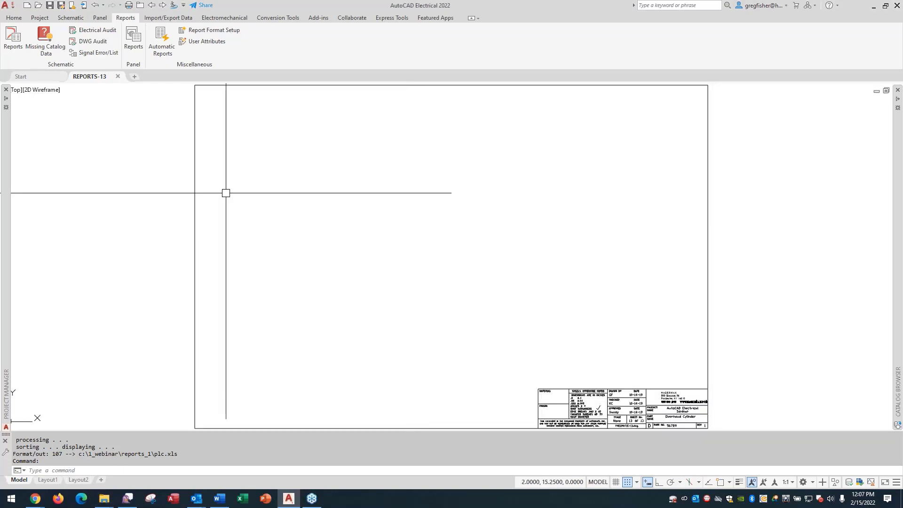
# Step: Examine the table styles offered for placing the all-drawings PLC I/O Address and Descriptions report on the drawing, then close the report without inserting it
pyautogui.click(17, 38)
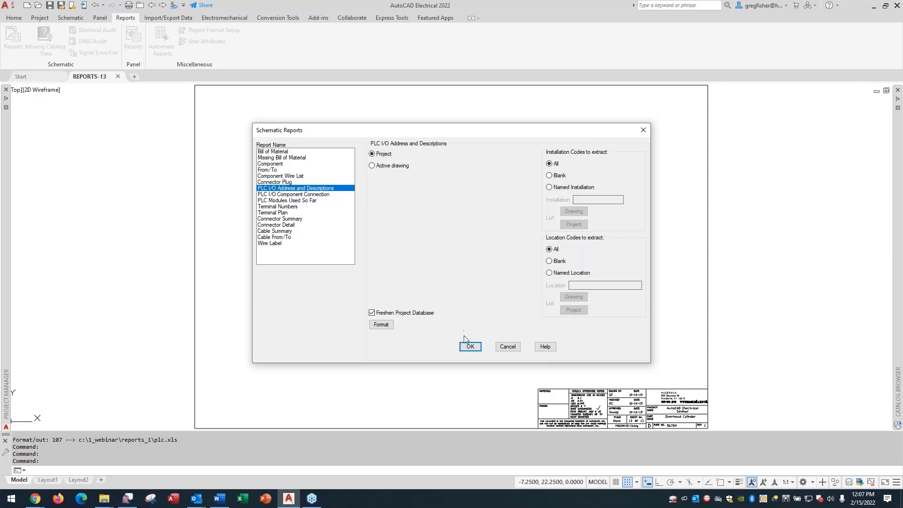
pyautogui.click(468, 347)
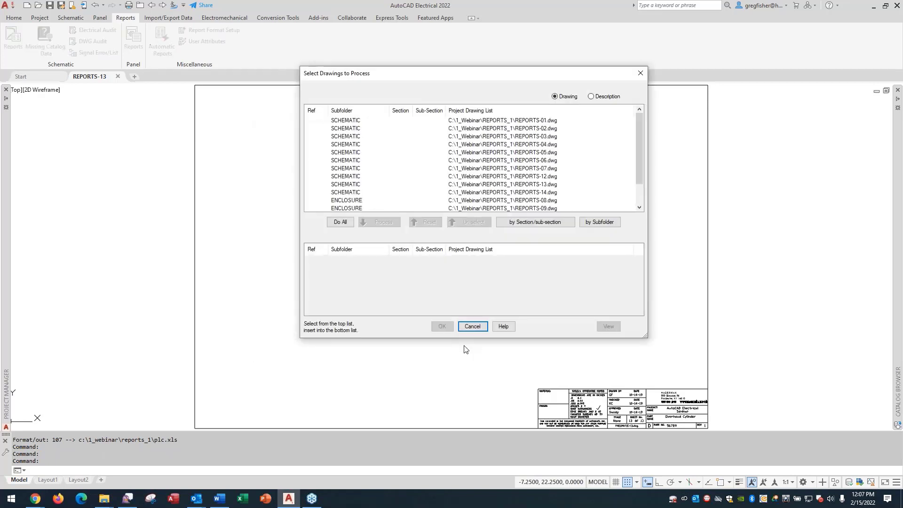
pyautogui.click(337, 223)
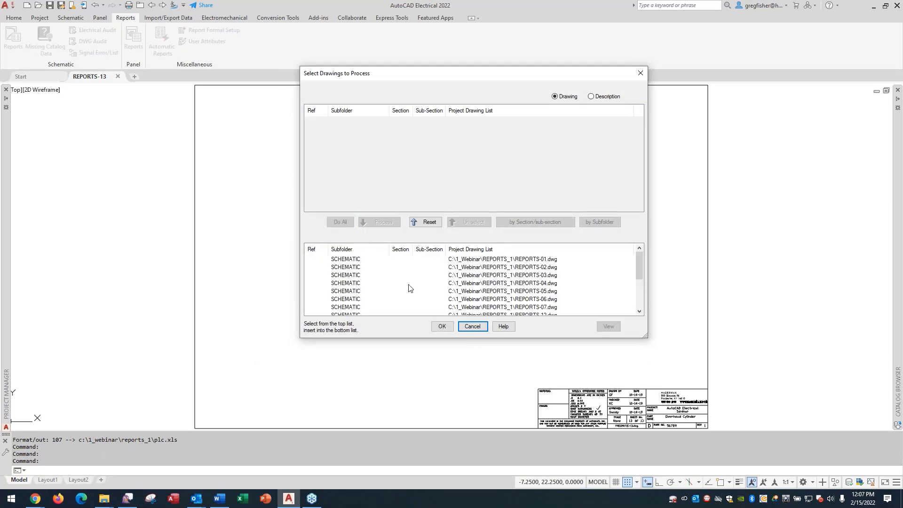
pyautogui.click(442, 327)
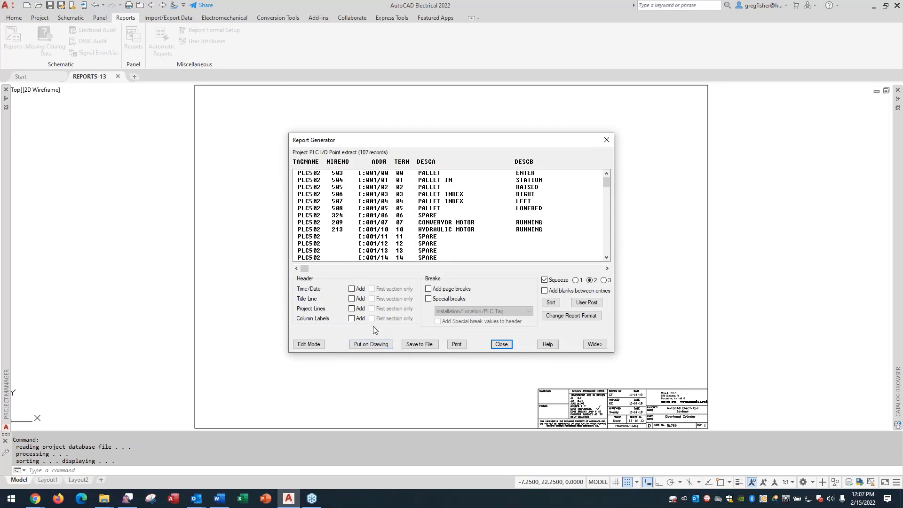
pyautogui.click(370, 344)
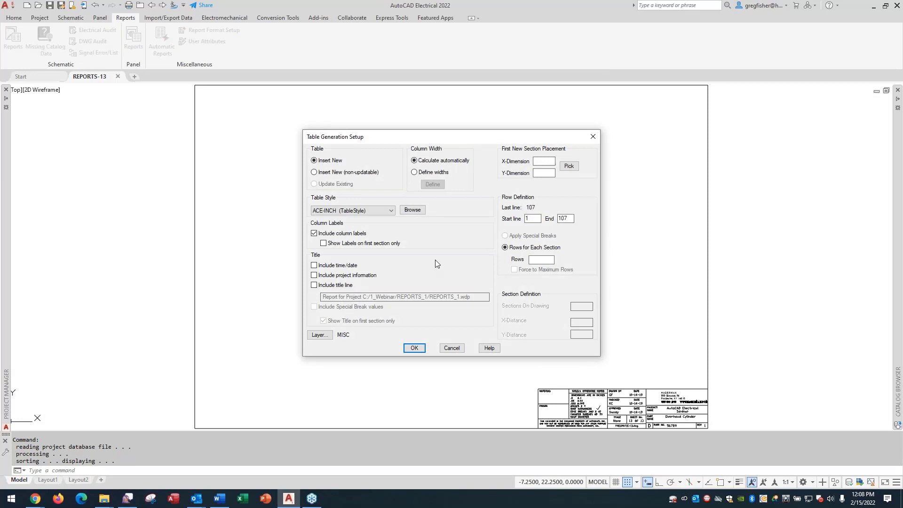
pyautogui.click(391, 210)
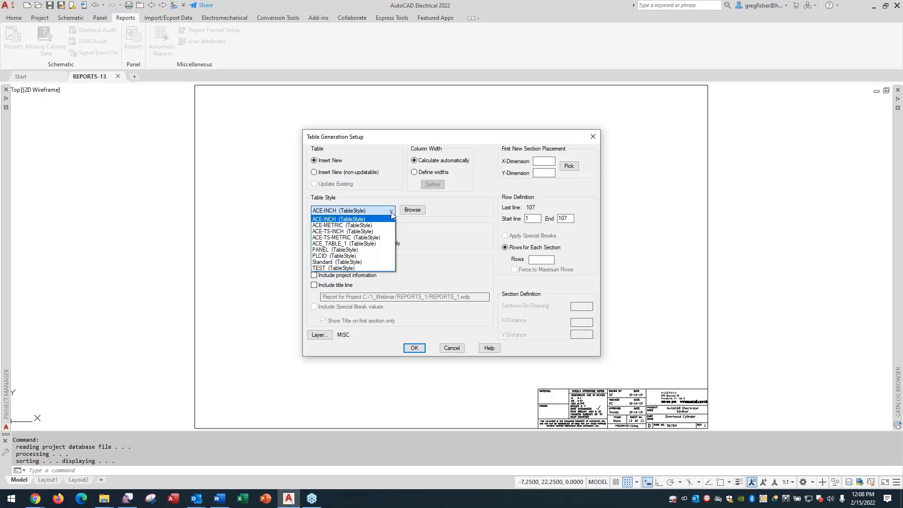
pyautogui.click(450, 349)
pyautogui.click(450, 348)
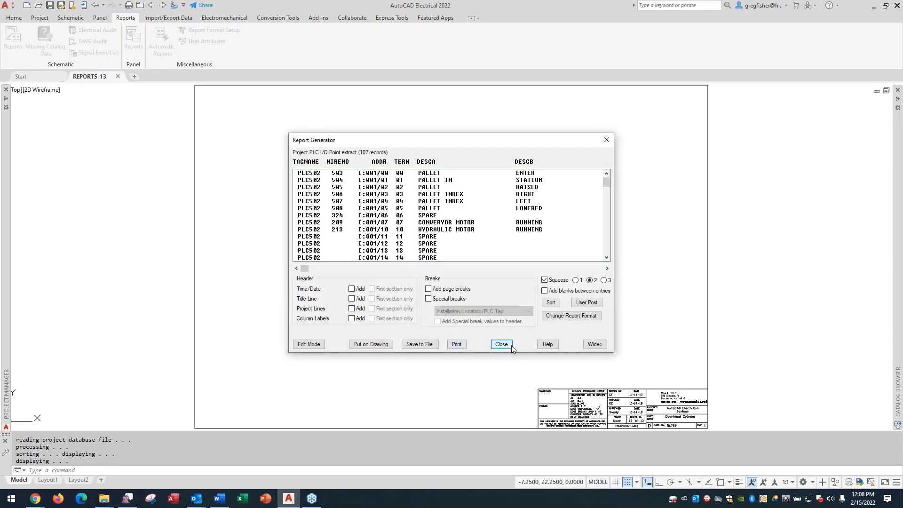
pyautogui.click(501, 345)
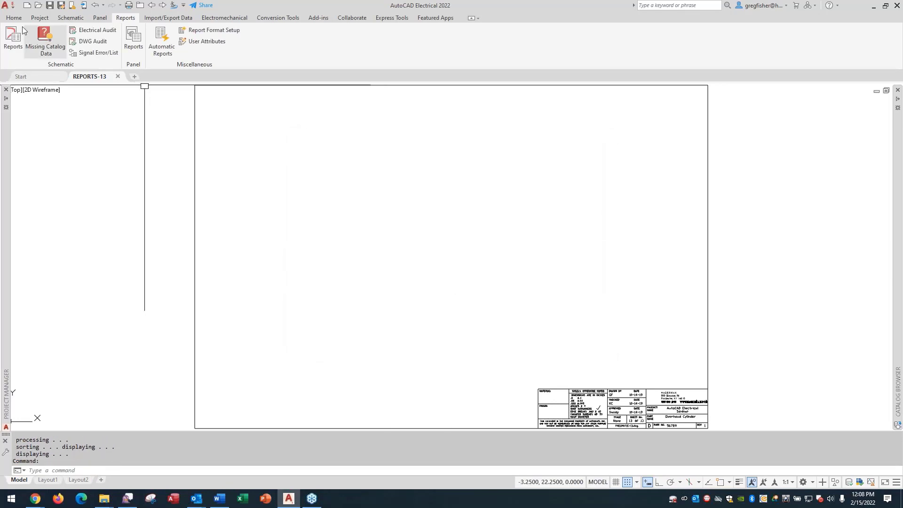
# Step: Examine the table styles available for table-format component cross-references in the drawing properties, then cancel out of the settings
pyautogui.click(61, 19)
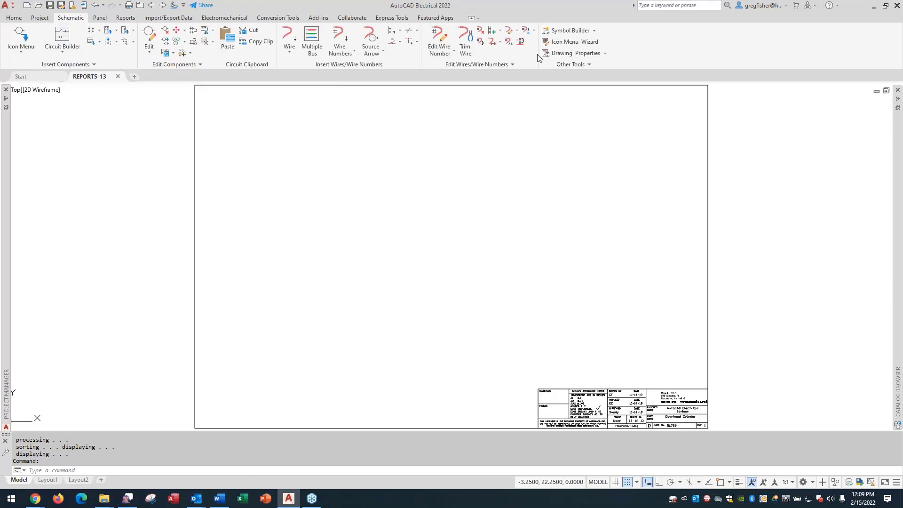
pyautogui.click(570, 54)
pyautogui.click(523, 127)
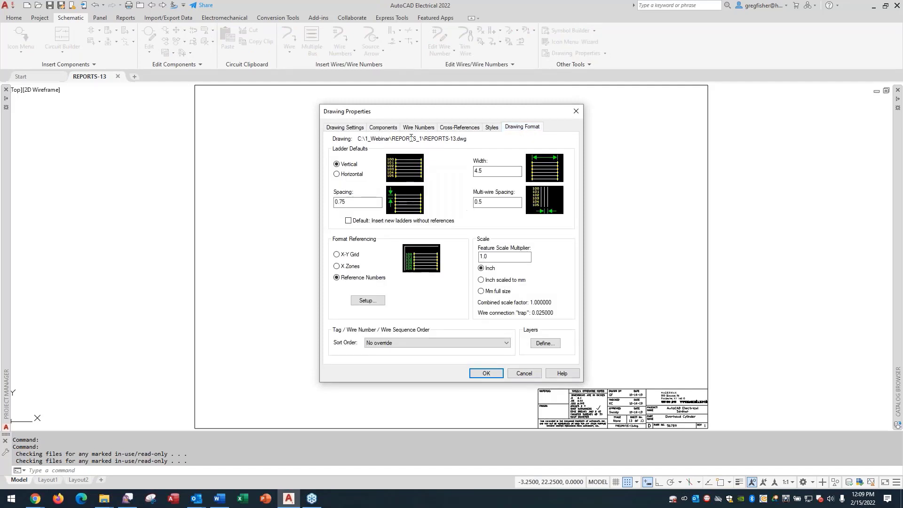
pyautogui.click(447, 128)
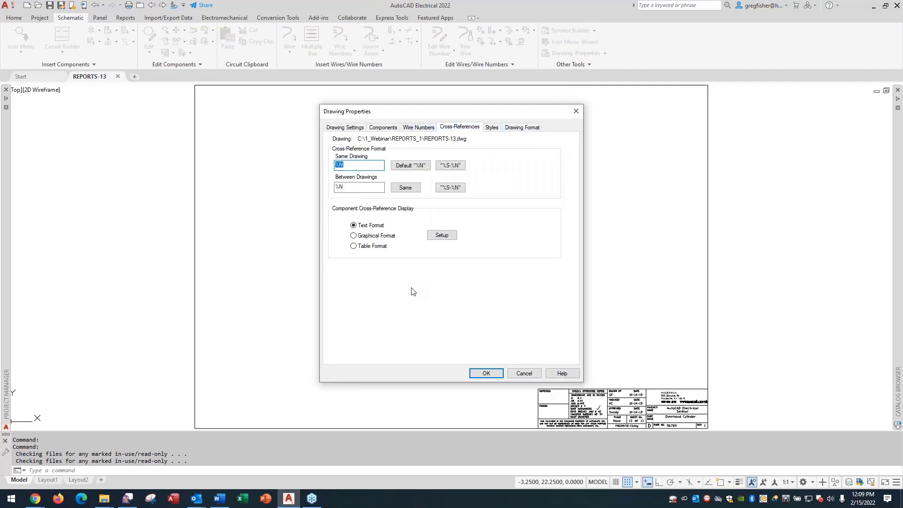
pyautogui.click(354, 245)
pyautogui.click(441, 237)
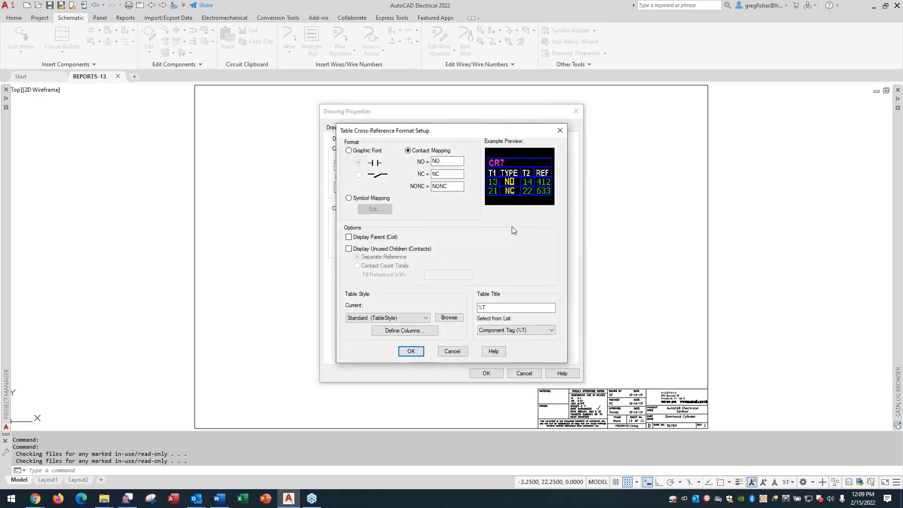
pyautogui.click(426, 318)
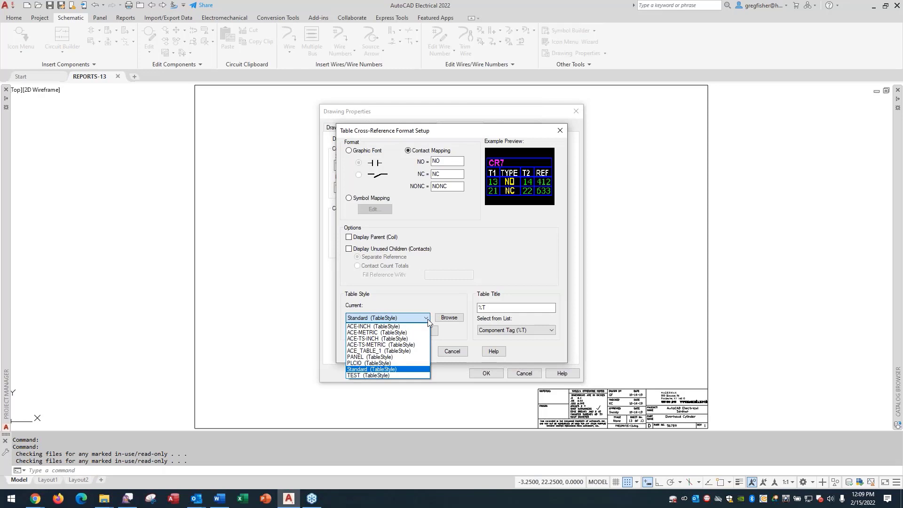
pyautogui.click(428, 318)
pyautogui.click(456, 352)
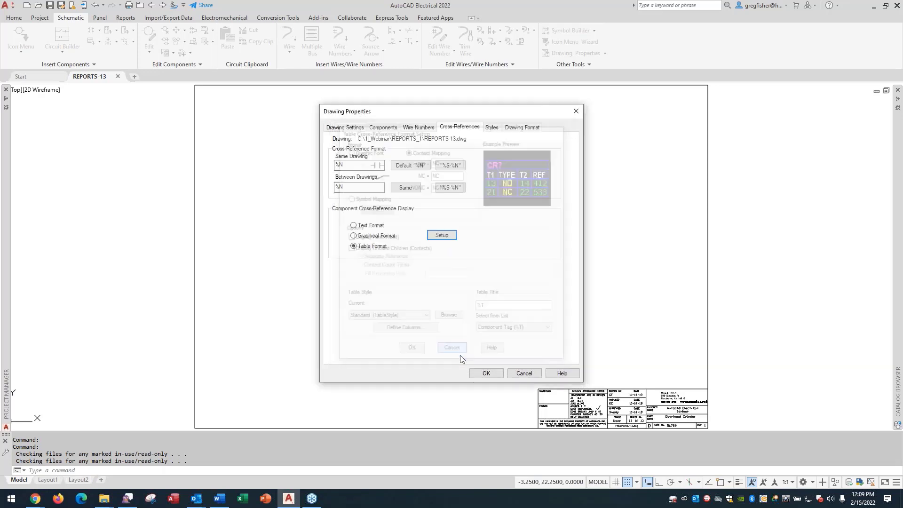
pyautogui.click(524, 373)
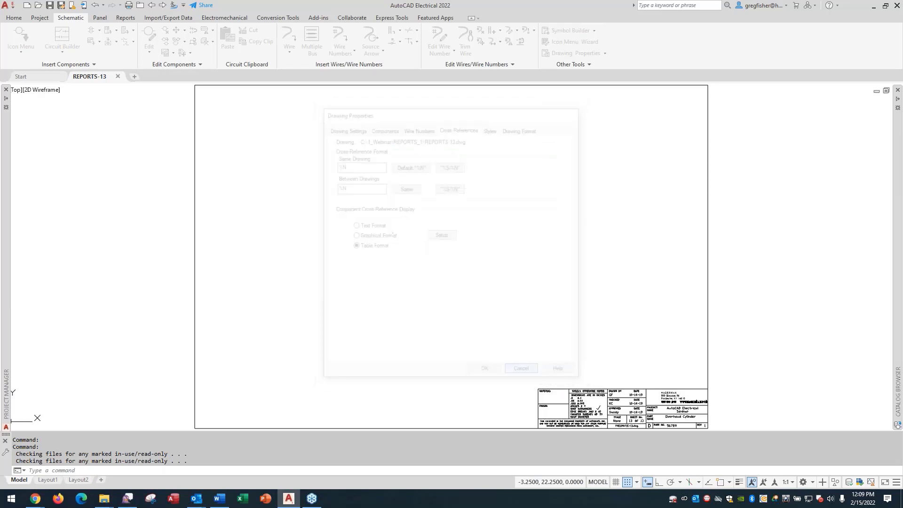
# Step: Generate the project's PLC I/O Address and Descriptions schematic report for all drawings
pyautogui.click(126, 18)
pyautogui.click(13, 39)
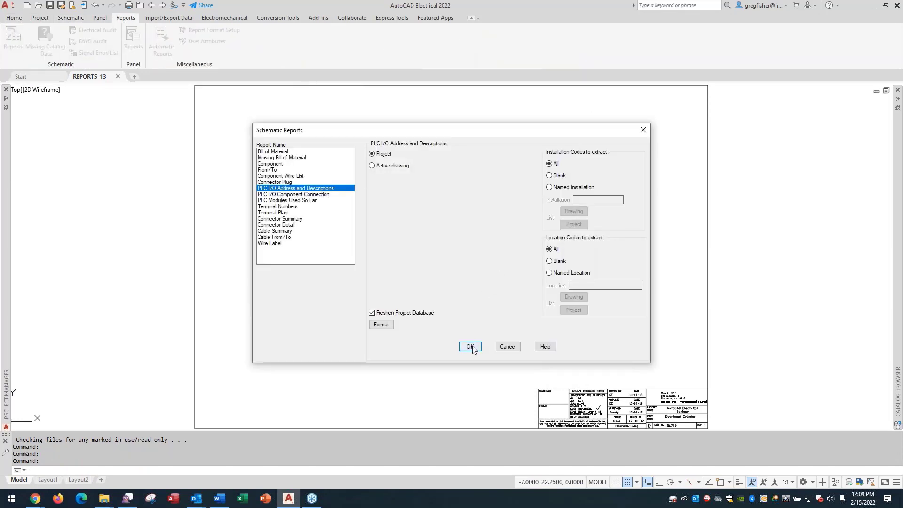
pyautogui.click(470, 346)
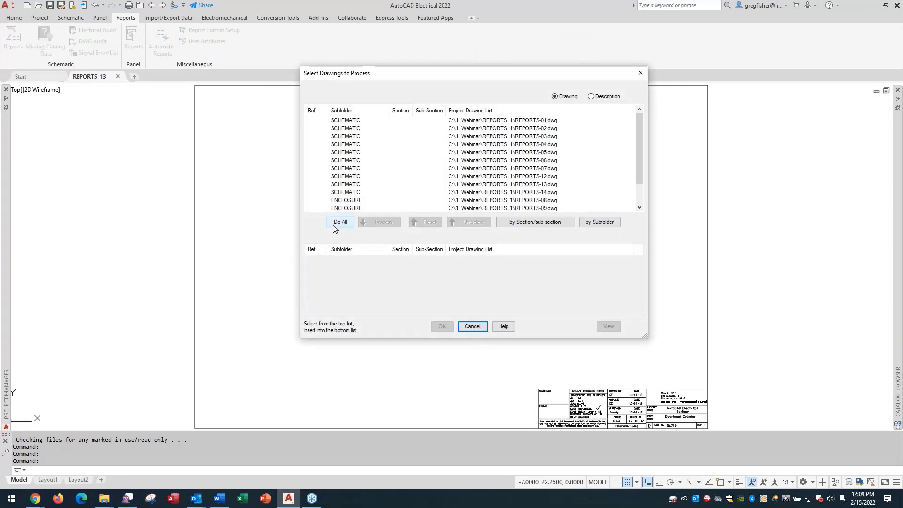
pyautogui.click(340, 222)
pyautogui.click(441, 326)
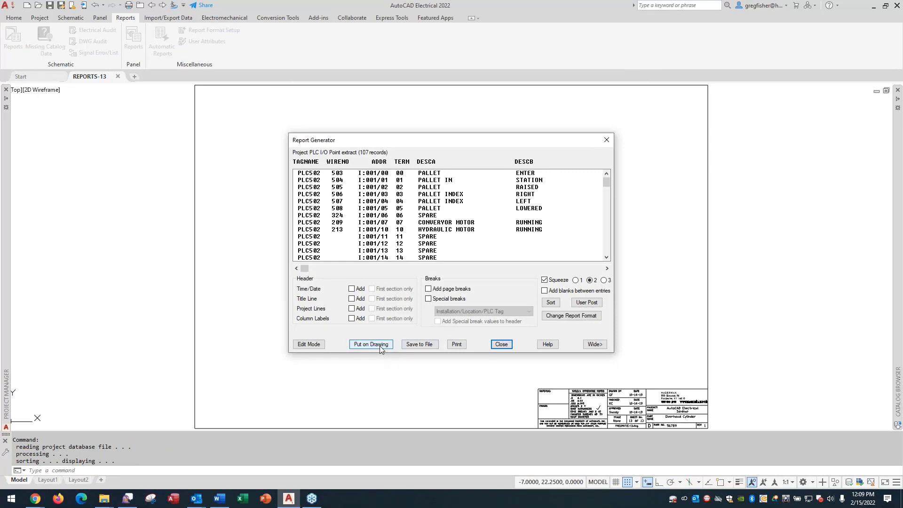
# Step: Insert the report as a new ACE-INCH style table with column labels, at about 1.25, 21.75 inside the sheet border, and close the report
pyautogui.click(371, 344)
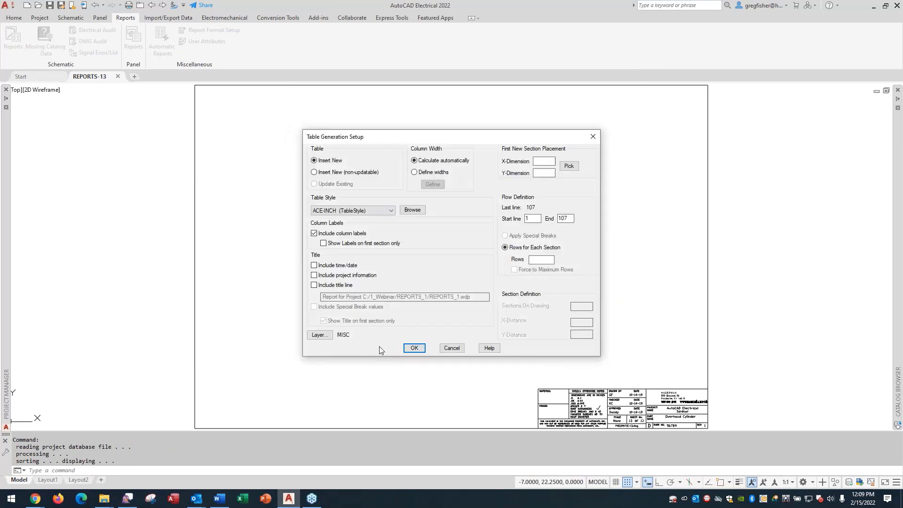
pyautogui.click(392, 211)
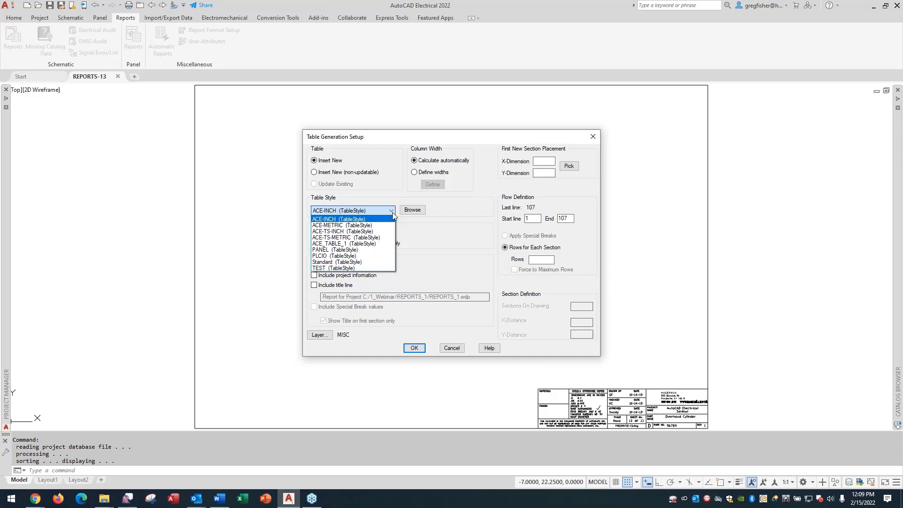
pyautogui.click(392, 213)
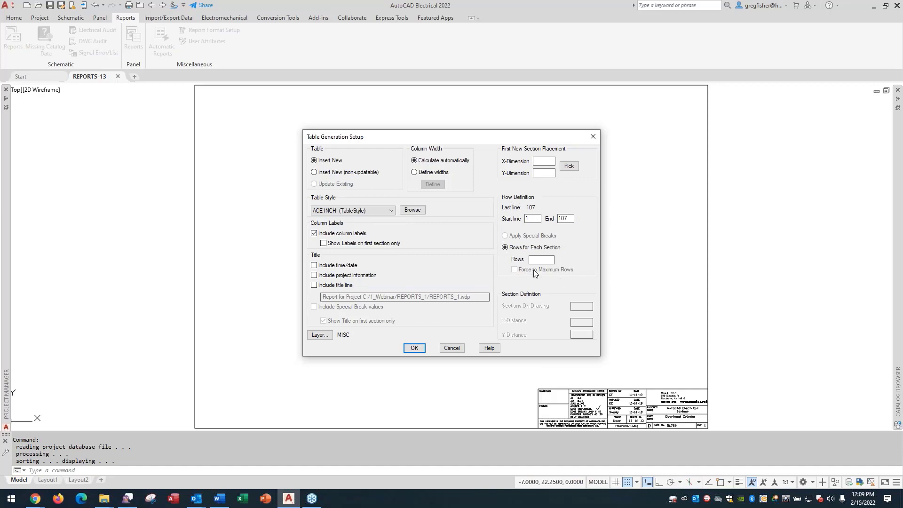
pyautogui.click(413, 348)
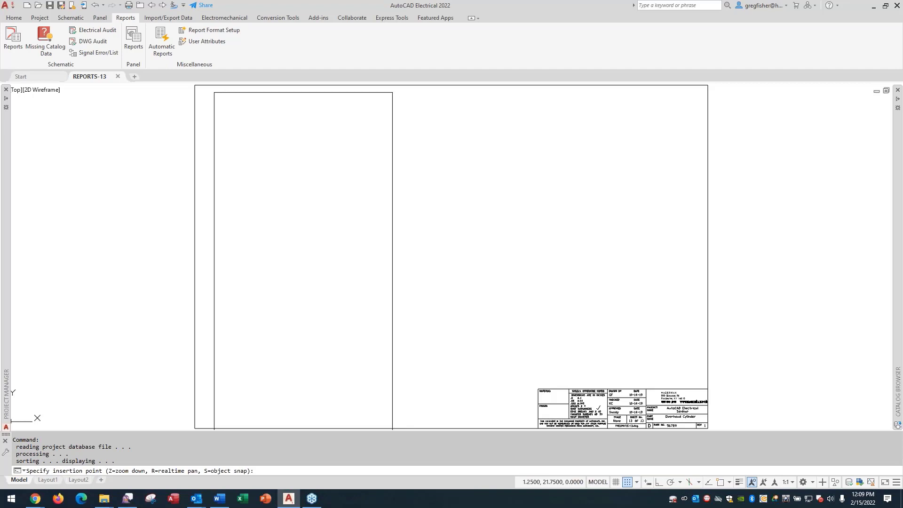
pyautogui.click(214, 93)
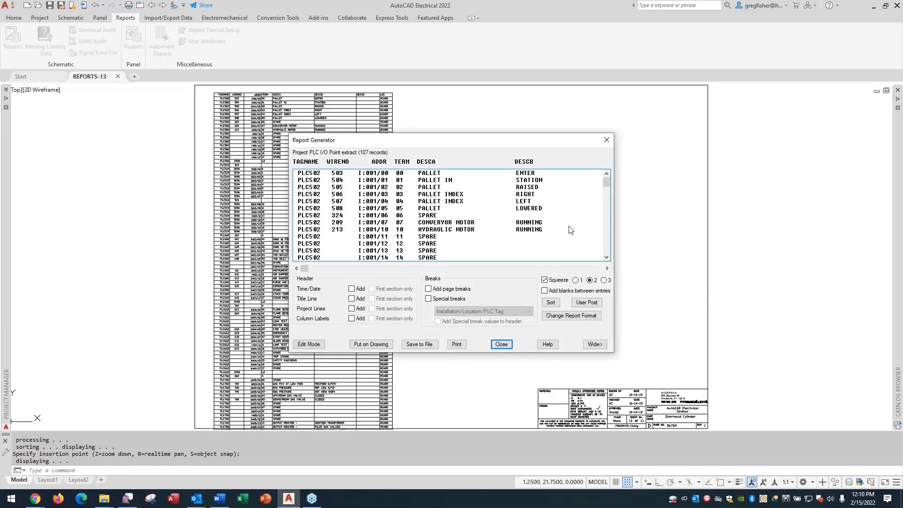
pyautogui.click(503, 345)
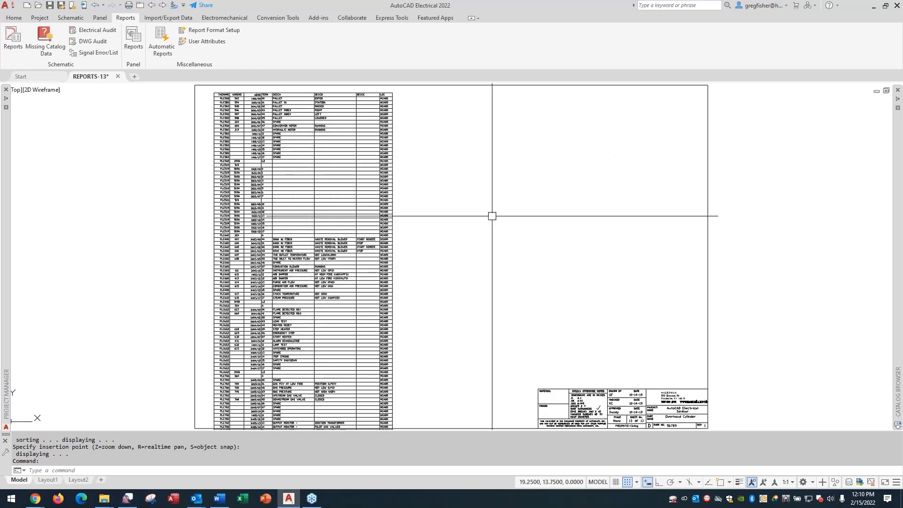
# Step: Examine the inserted PLC I/O table up close, from its column labels down through the first PLC502 rows
pyautogui.scroll(-2, 484, 208)
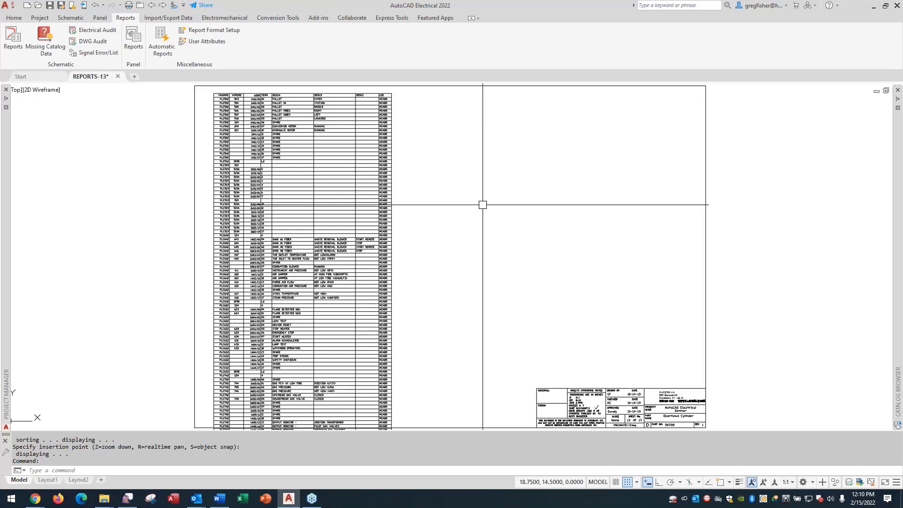
pyautogui.scroll(4, 485, 178)
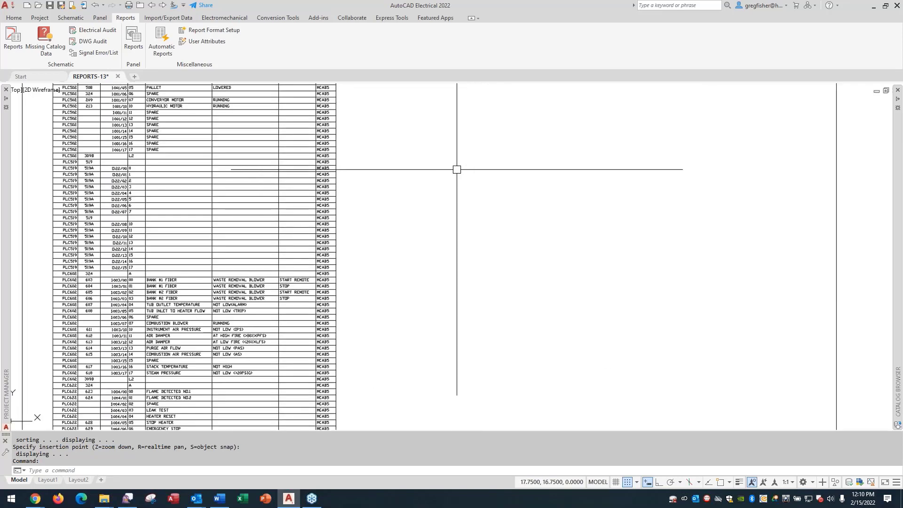
pyautogui.moveTo(447, 165)
pyautogui.mouseDown(button='middle')
pyautogui.moveTo(437, 160)
pyautogui.moveTo(498, 195)
pyautogui.moveTo(497, 206)
pyautogui.mouseUp(button='middle')
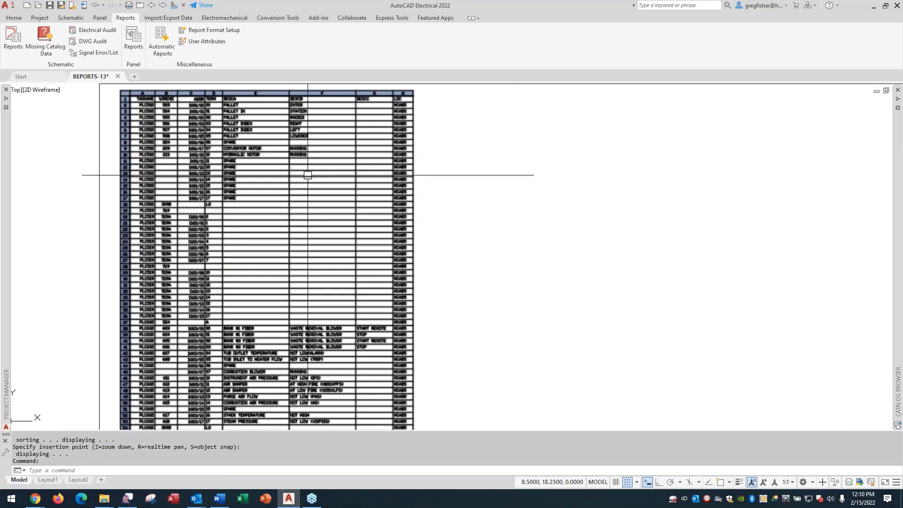
pyautogui.scroll(2, 268, 155)
pyautogui.moveTo(268, 155); pyautogui.dragTo(381, 255, button='middle')
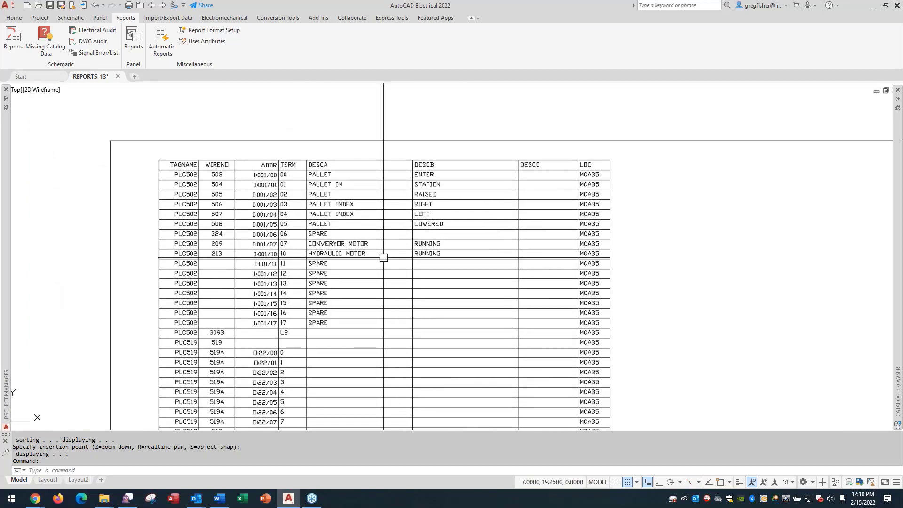
pyautogui.click(373, 197)
pyautogui.press('Escape')
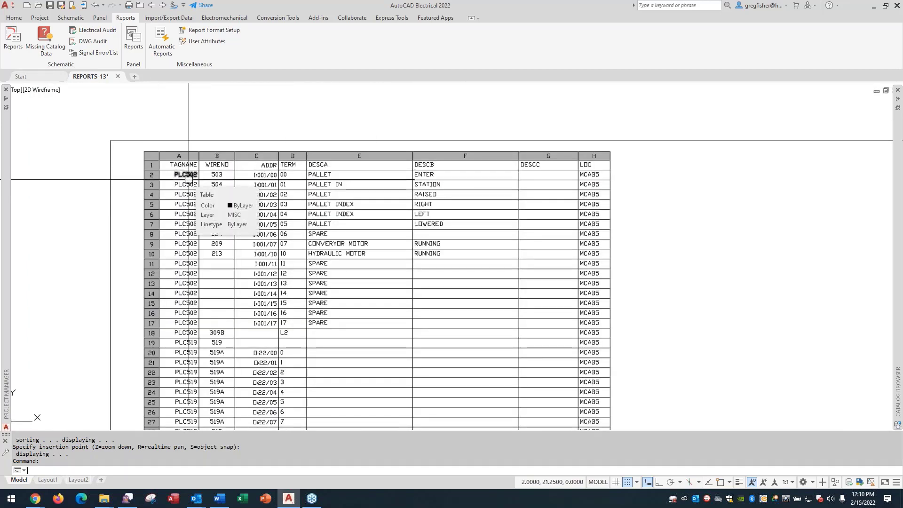
# Step: Turn snap off and open the first PLC502 cell in the table's TAGNAME column for text editing, then cancel the edit
pyautogui.press('F9')
pyautogui.doubleClick(186, 175)
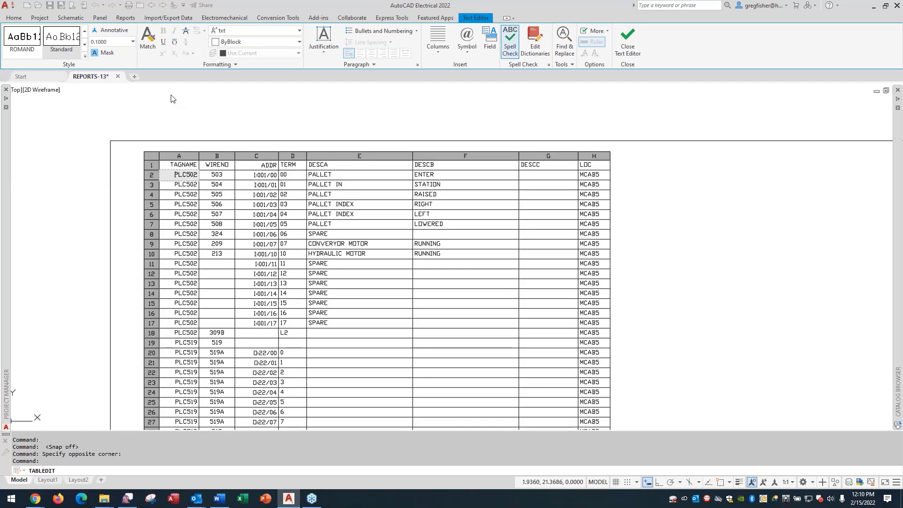
pyautogui.press('Escape')
pyautogui.press('Escape')
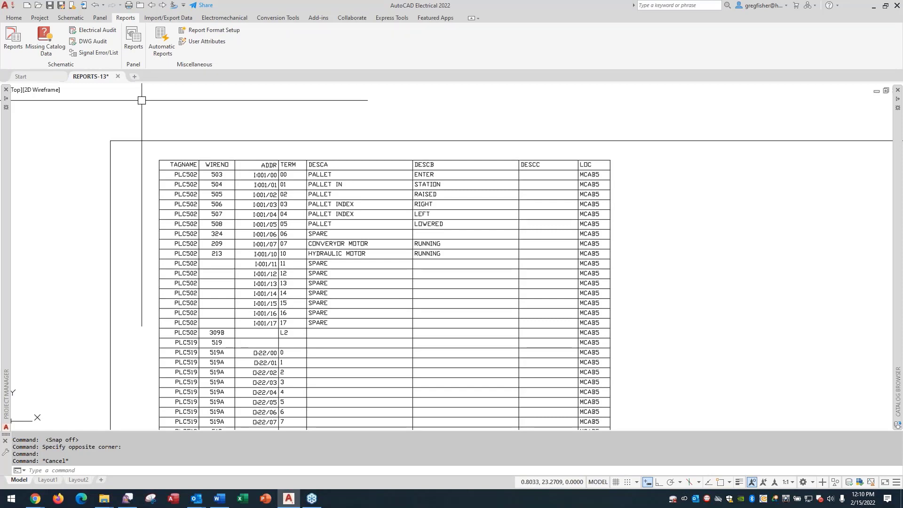
pyautogui.click(182, 175)
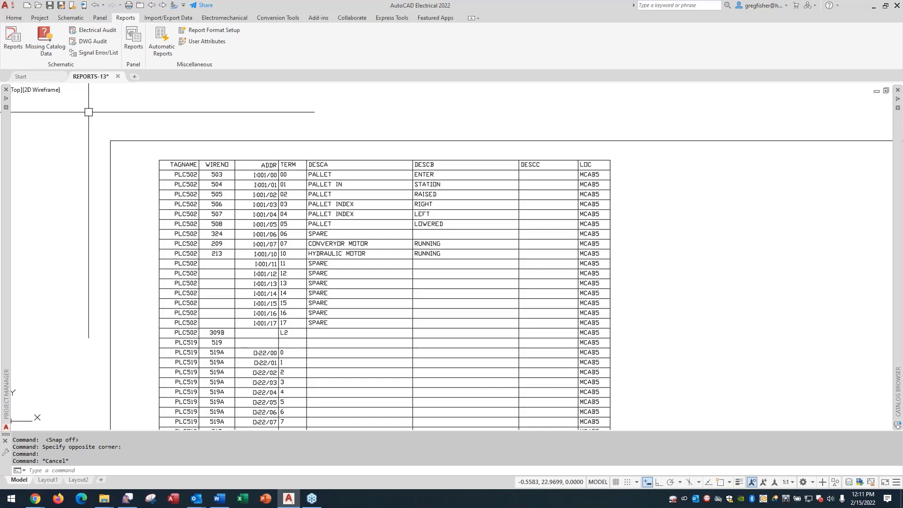
# Step: Regenerate the PLC I/O Address and Descriptions report for all drawings in the project
pyautogui.click(14, 41)
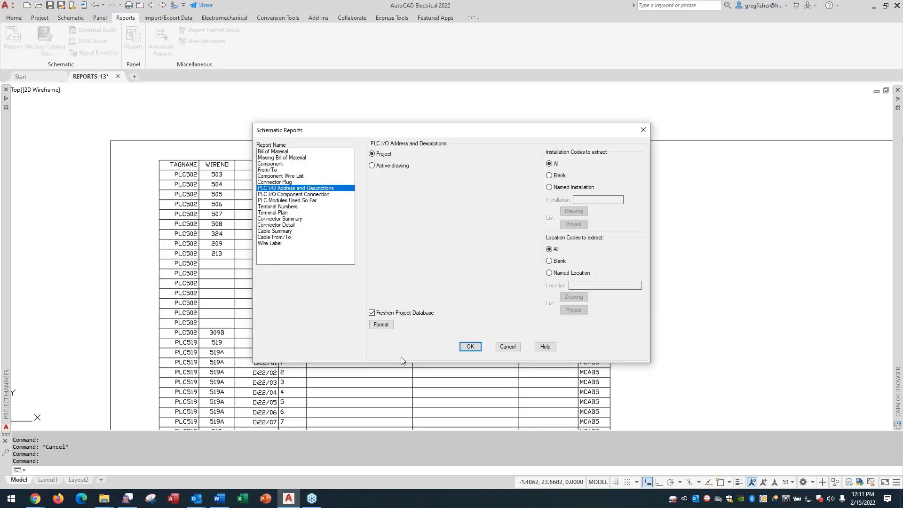
pyautogui.click(470, 346)
pyautogui.click(351, 225)
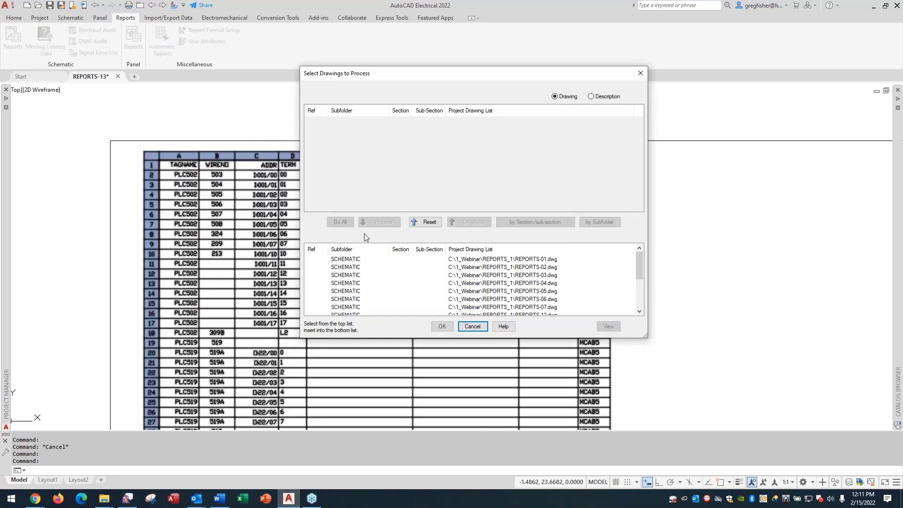
pyautogui.click(440, 325)
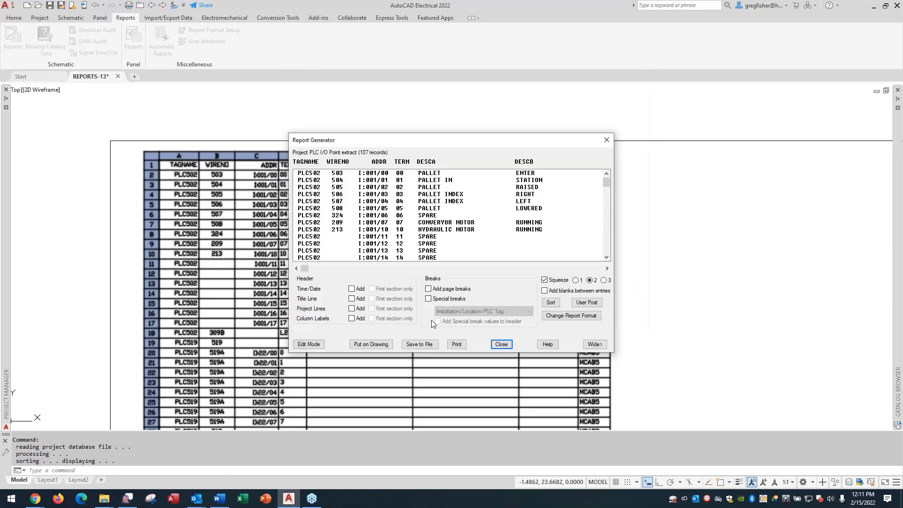
# Step: Update the existing PLC I/O table on the drawing with the ACE_TABLE_1 table style and close the report
pyautogui.click(380, 344)
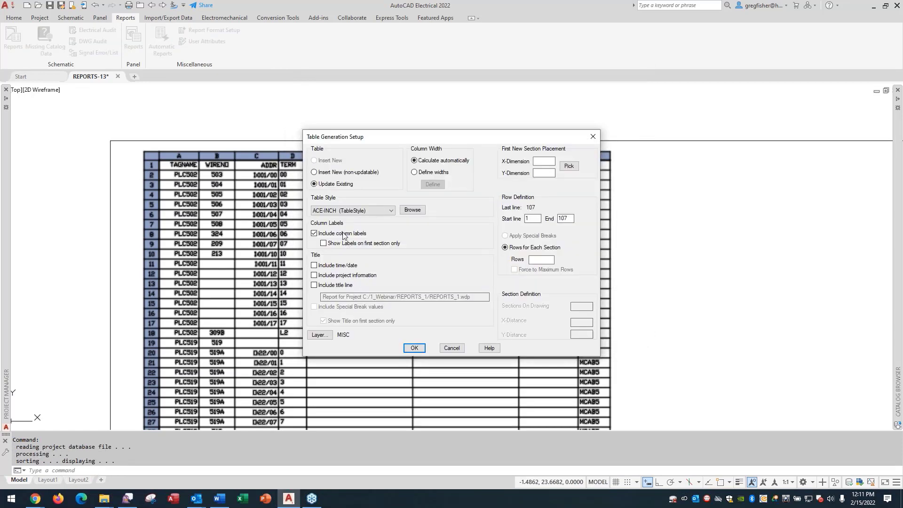
pyautogui.click(391, 211)
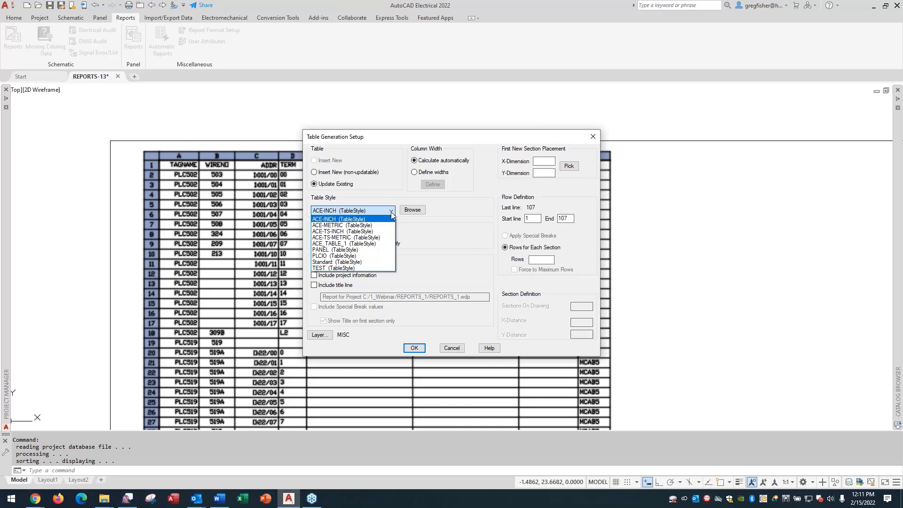
pyautogui.click(377, 243)
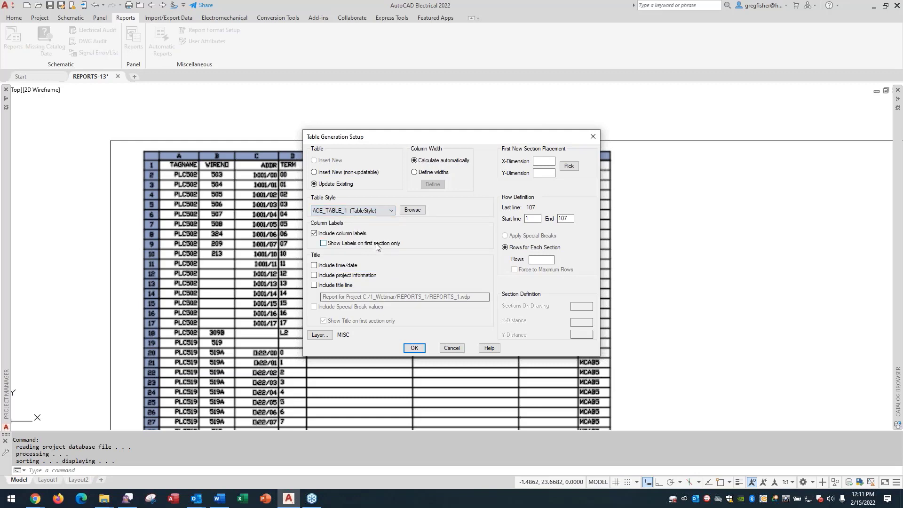
pyautogui.click(414, 348)
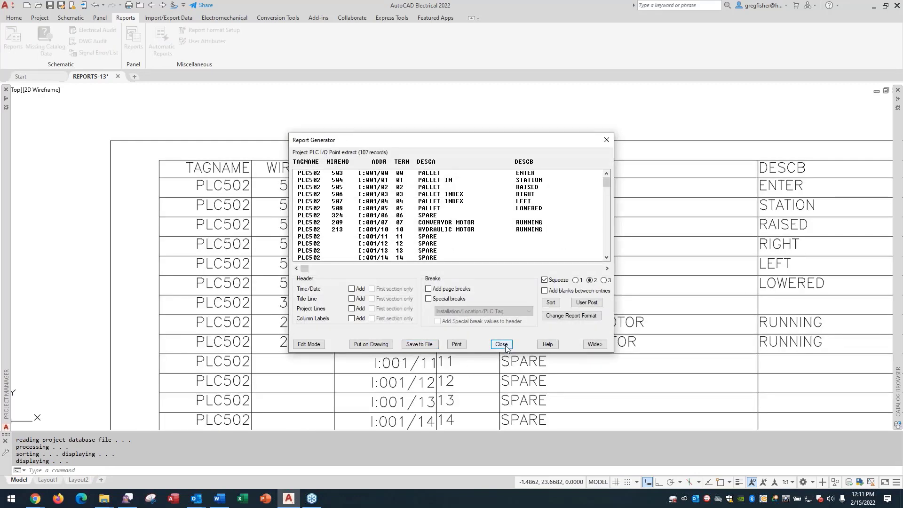
pyautogui.click(502, 344)
pyautogui.click(502, 343)
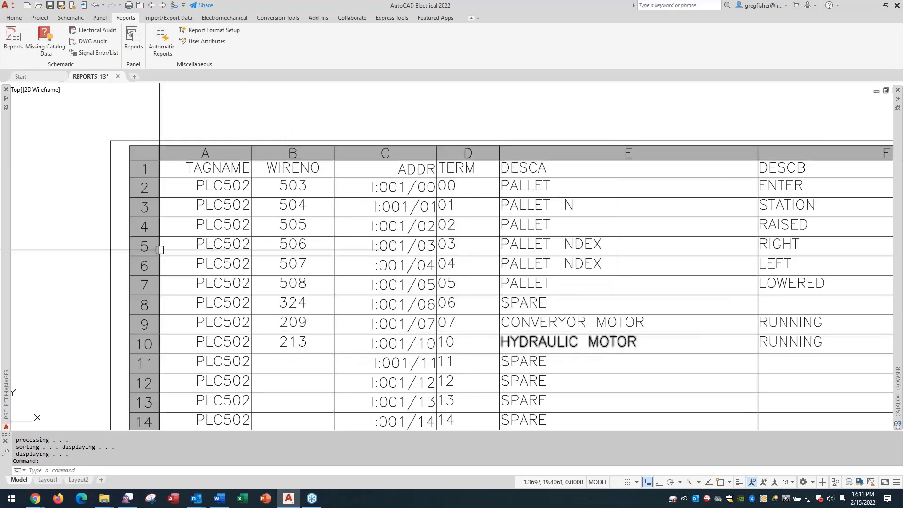
# Step: Inspect the restyled table and open the WIRENO cell of the first PLC502 row for text editing, then cancel the edit
pyautogui.press('Escape')
pyautogui.scroll(-4, 97, 234)
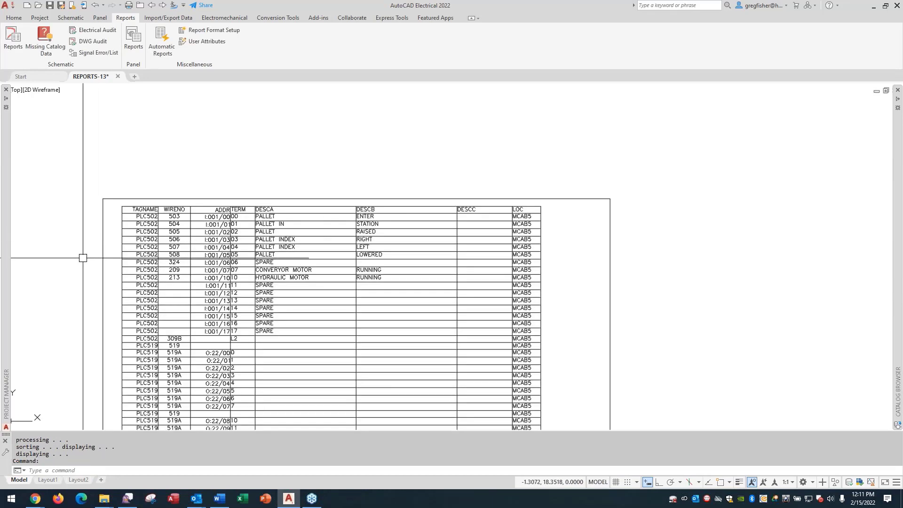
pyautogui.scroll(-2, 83, 258)
pyautogui.moveTo(83, 258)
pyautogui.mouseDown(button='middle')
pyautogui.moveTo(118, 159)
pyautogui.moveTo(139, 220)
pyautogui.mouseUp(button='middle')
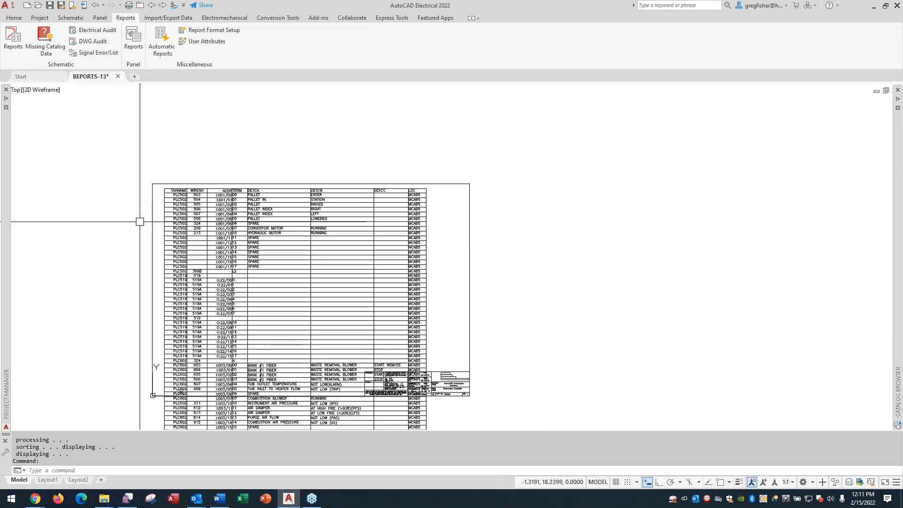
pyautogui.scroll(5, 197, 206)
pyautogui.scroll(2, 197, 205)
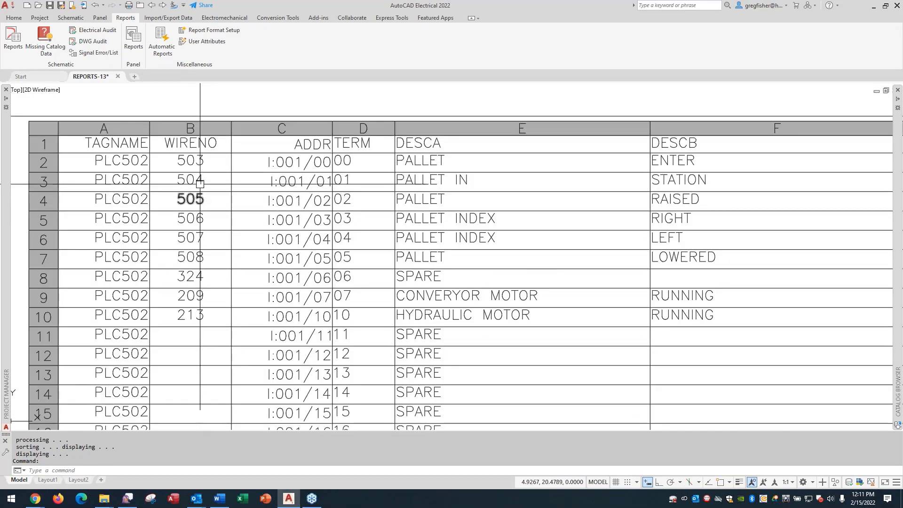
pyautogui.click(207, 156)
pyautogui.click(207, 156)
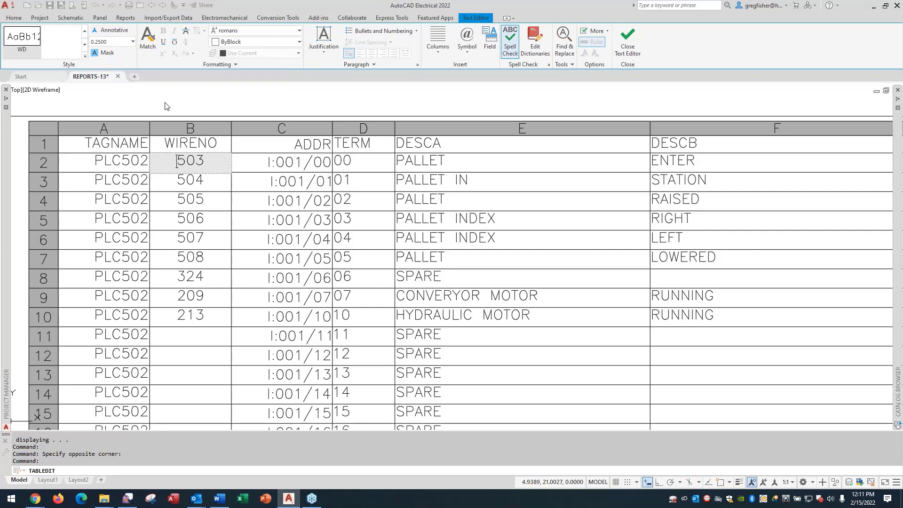
pyautogui.press('Escape')
pyautogui.press('Escape')
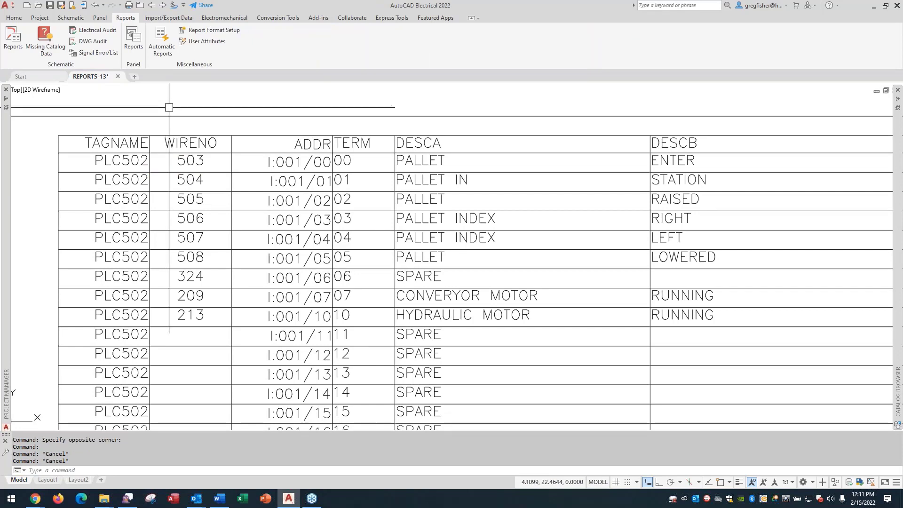
# Step: Regenerate the PLC I/O Address and Descriptions report for all drawings in the project
pyautogui.click(16, 50)
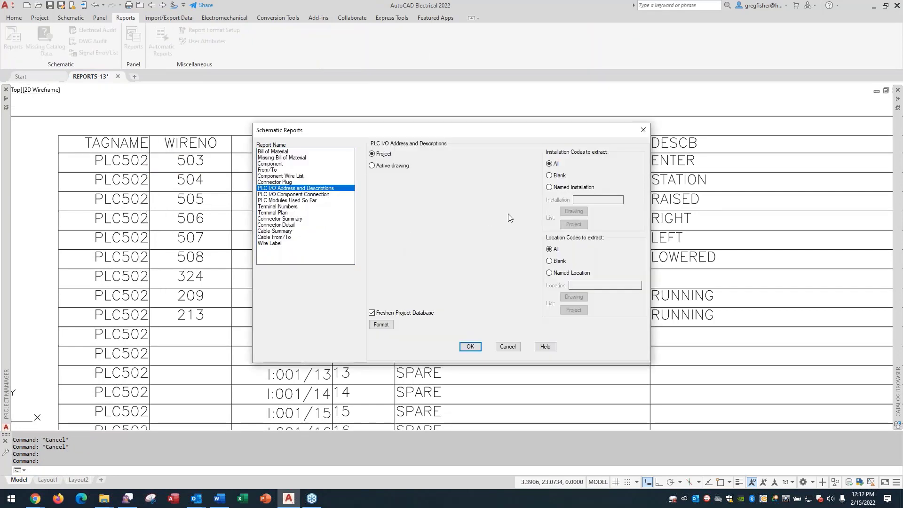
pyautogui.click(471, 347)
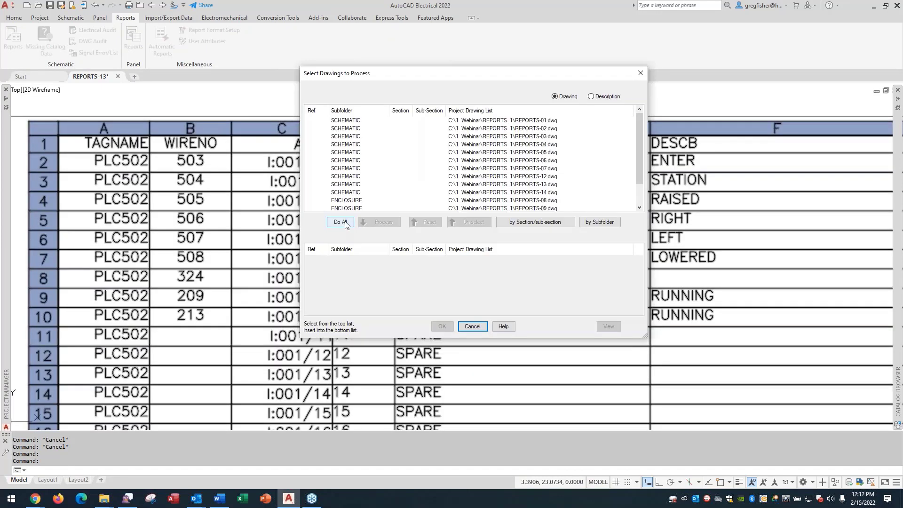
pyautogui.click(340, 221)
pyautogui.click(443, 327)
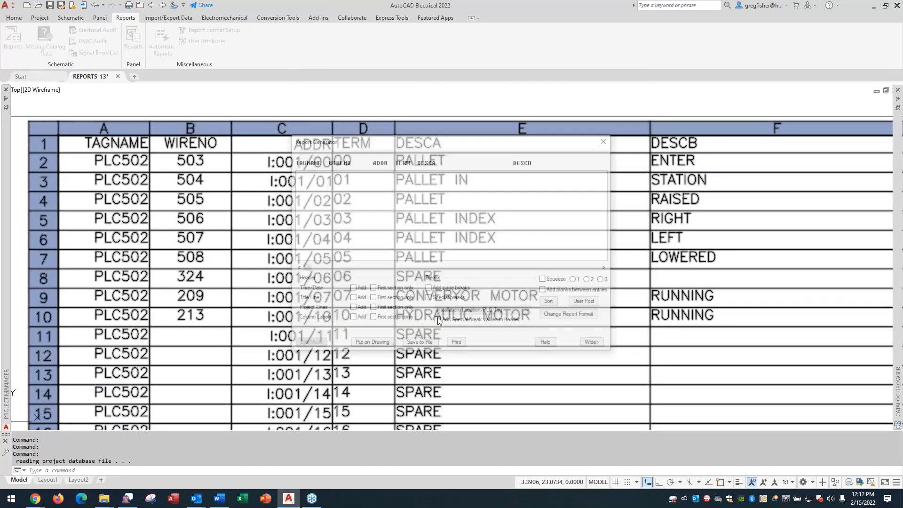
# Step: Update the existing PLC I/O table on the drawing with the Standard table style and close the report
pyautogui.click(372, 344)
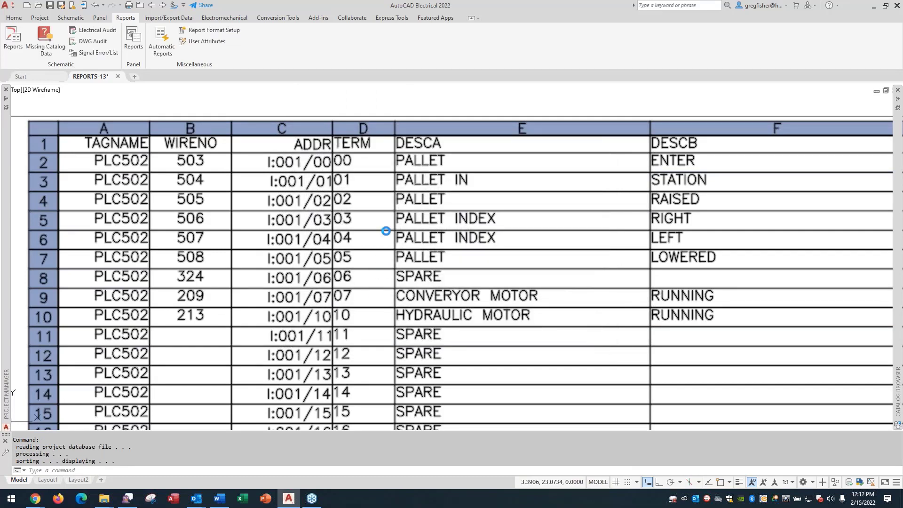
pyautogui.click(390, 212)
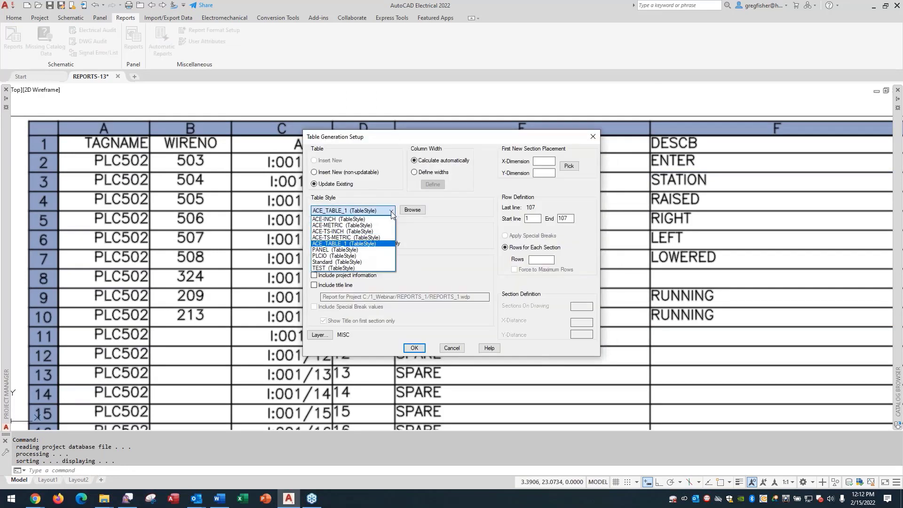
pyautogui.click(383, 262)
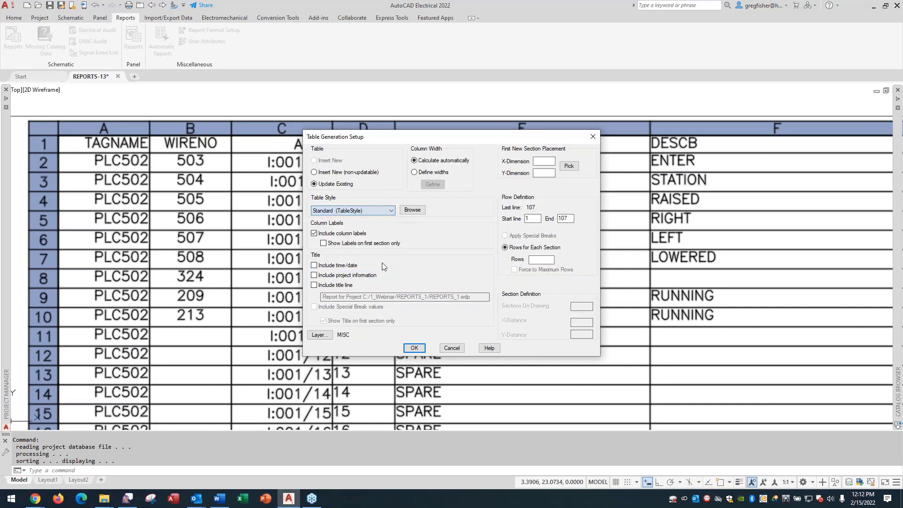
pyautogui.click(414, 348)
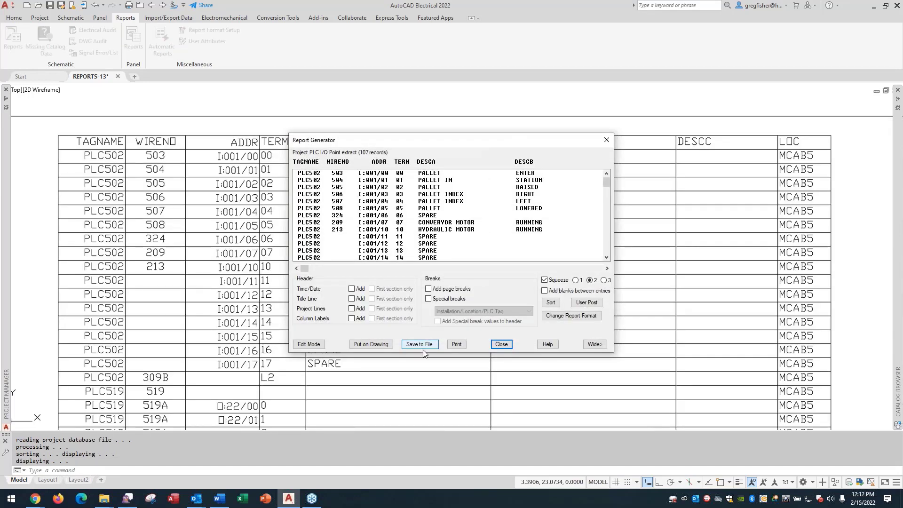
pyautogui.click(502, 344)
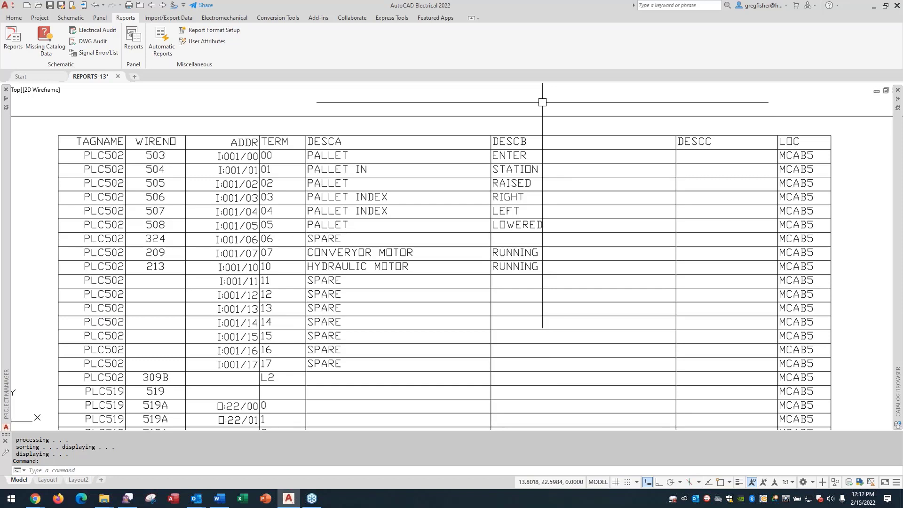
# Step: Run the PLC I/O Address and Descriptions report again, processing all of the project's drawings
pyautogui.click(13, 39)
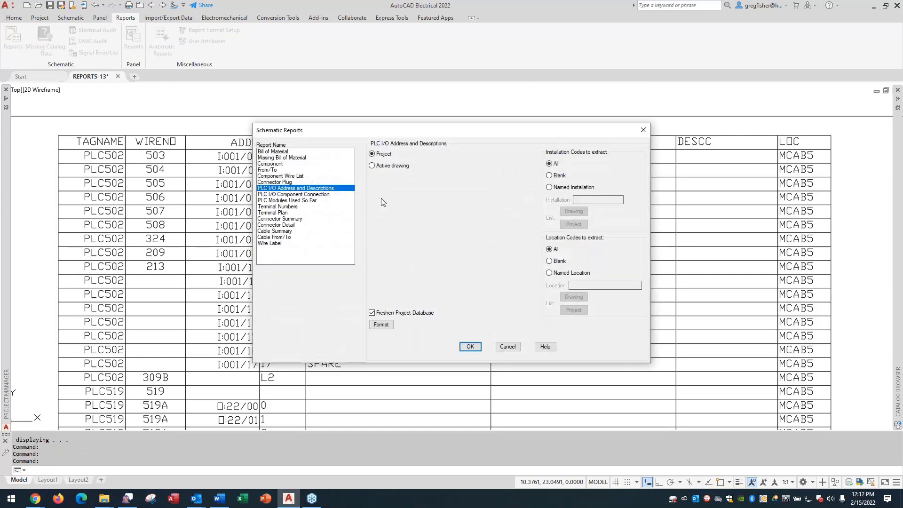
pyautogui.click(470, 347)
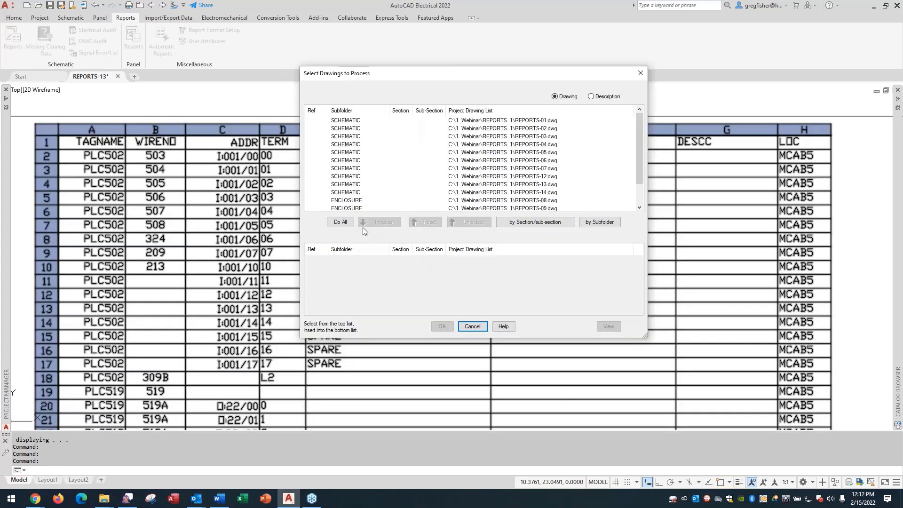
pyautogui.click(340, 222)
pyautogui.click(442, 326)
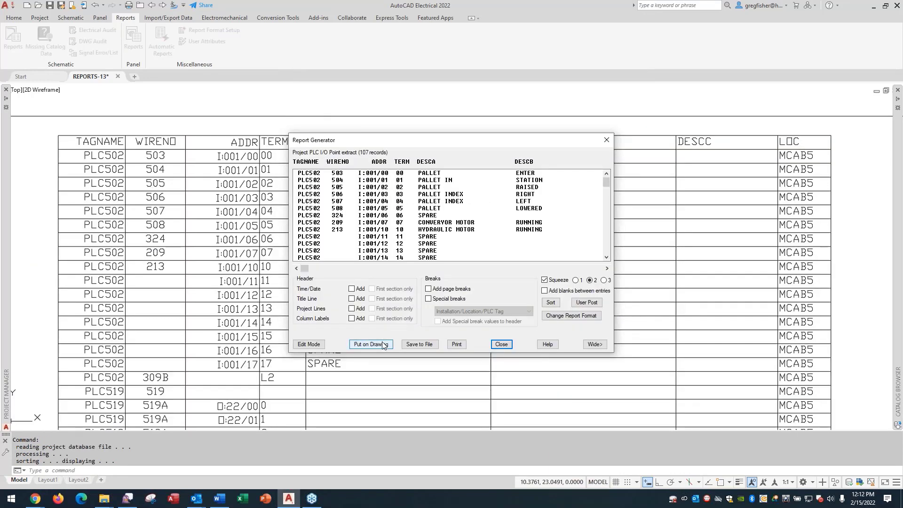
# Step: Update the existing PLC I/O table on the drawing with the PLCIO table style and close the report
pyautogui.click(371, 344)
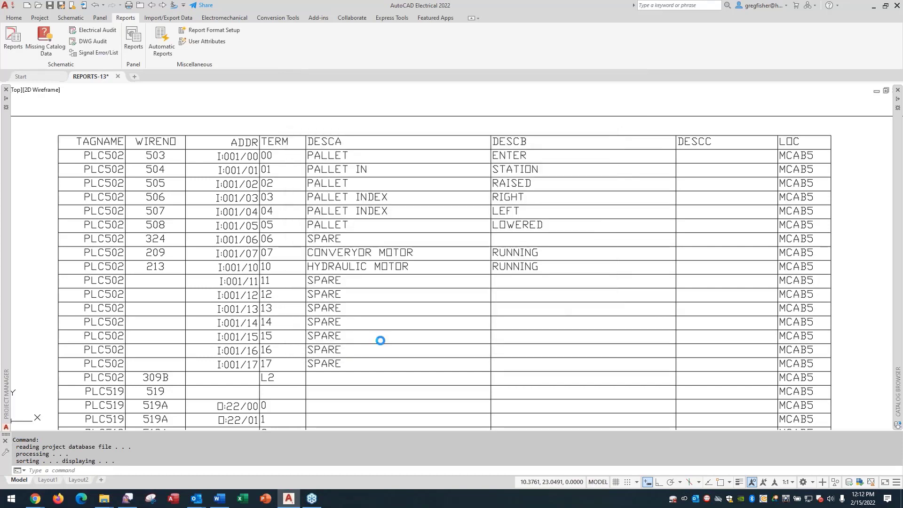
pyautogui.click(391, 211)
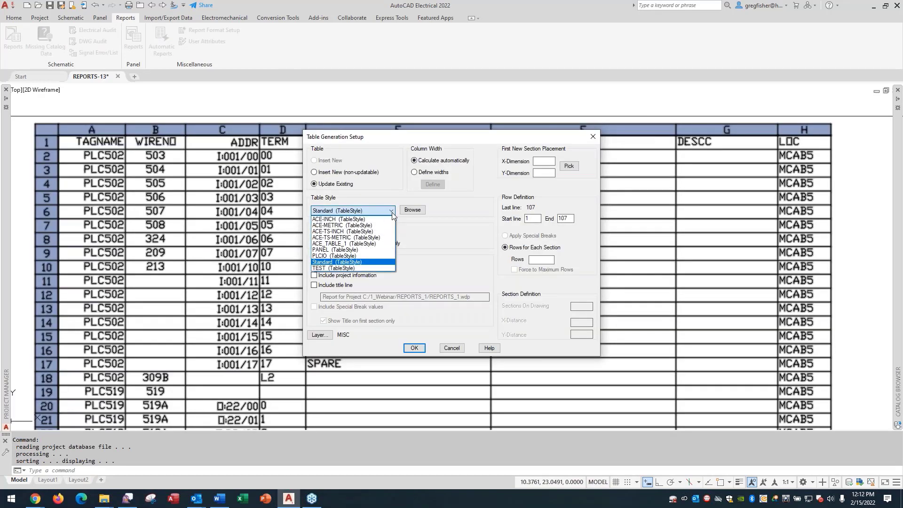
pyautogui.click(381, 256)
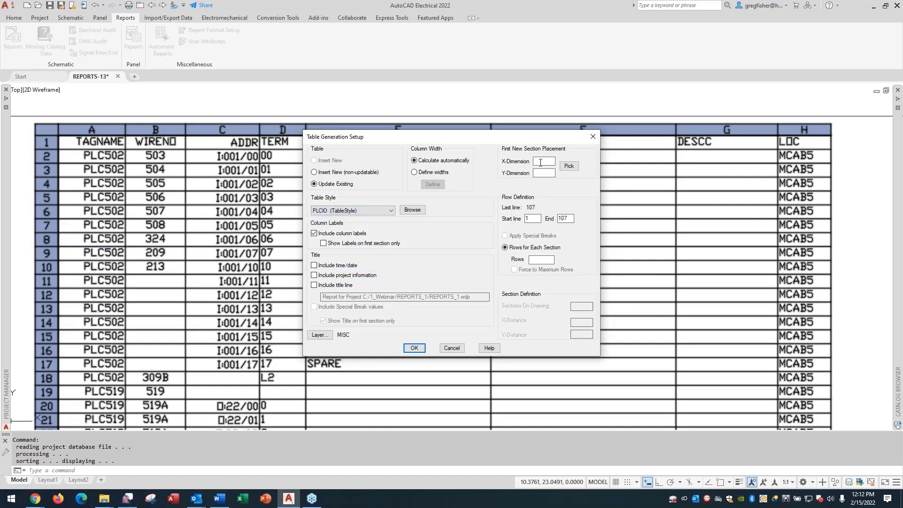
pyautogui.click(414, 348)
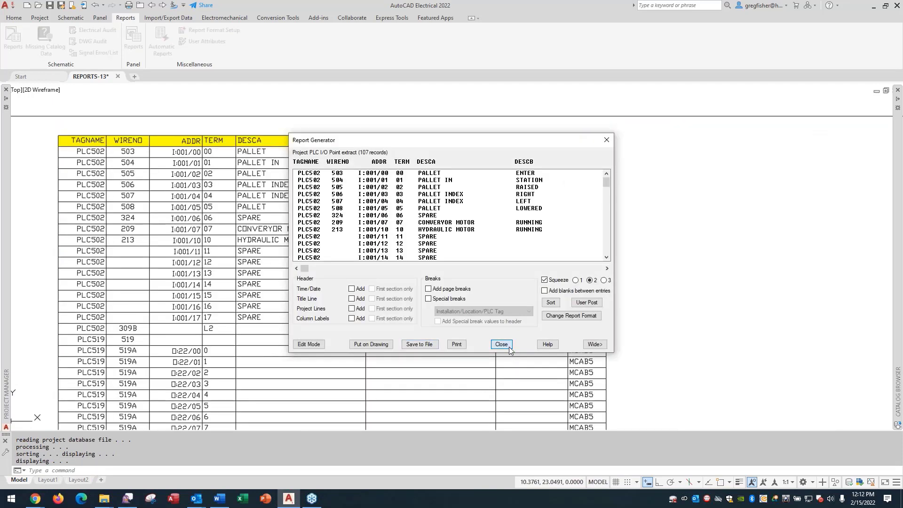
pyautogui.click(509, 348)
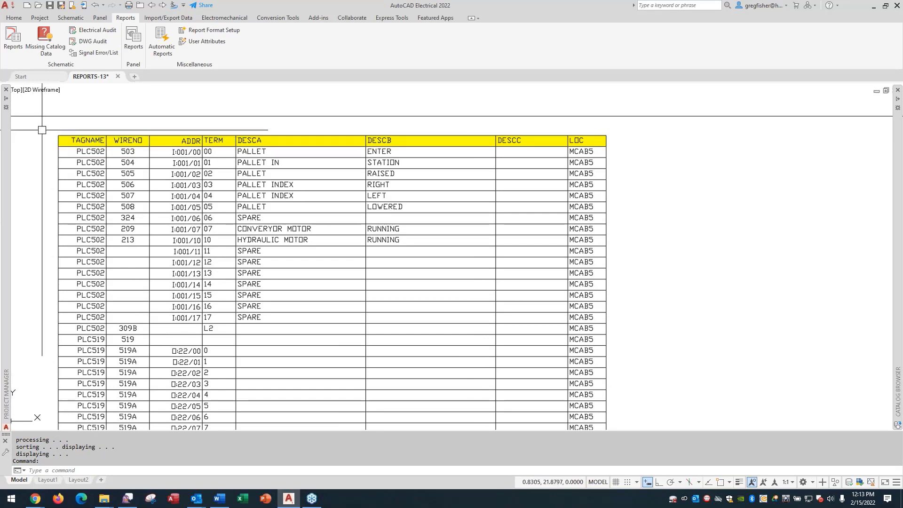
pyautogui.click(59, 137)
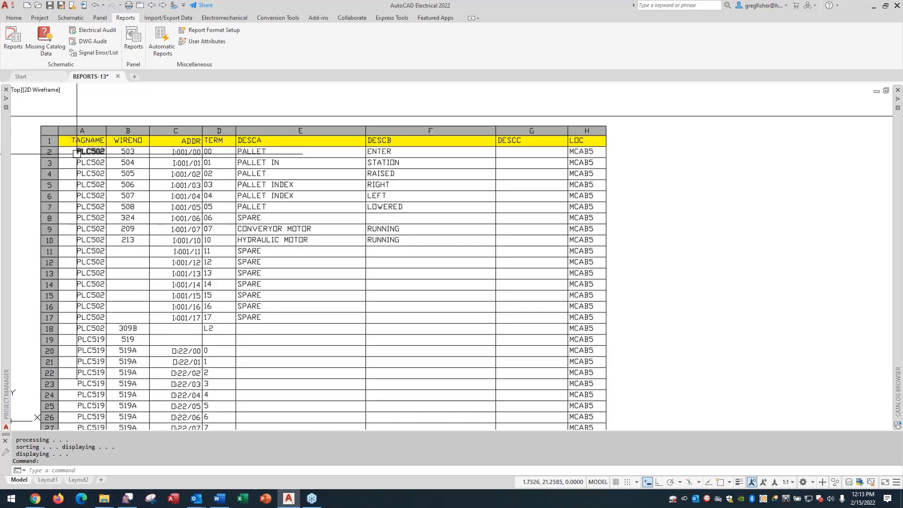
pyautogui.doubleClick(77, 154)
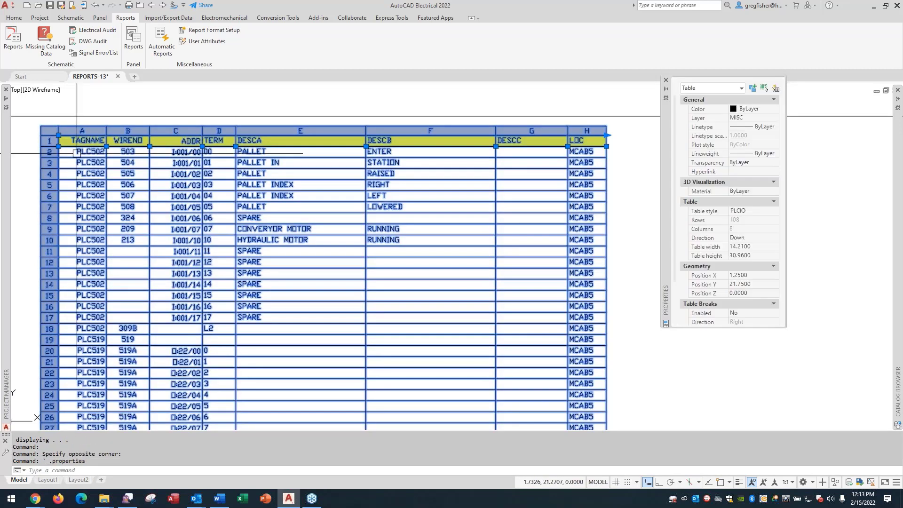
pyautogui.press('Escape')
pyautogui.press('Escape')
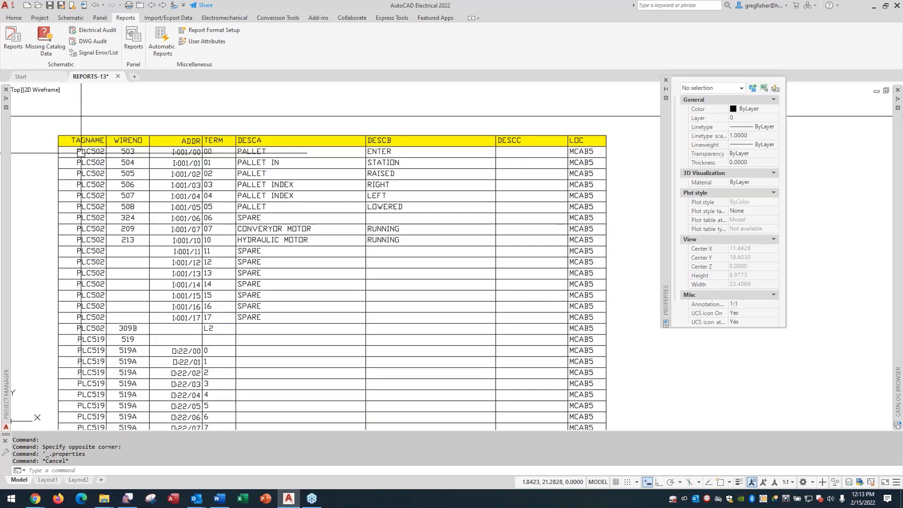
# Step: Open the first PLC502 cell in the TAGNAME column for text editing, cancel the edit, and close the Properties palette
pyautogui.click(81, 152)
pyautogui.doubleClick(82, 154)
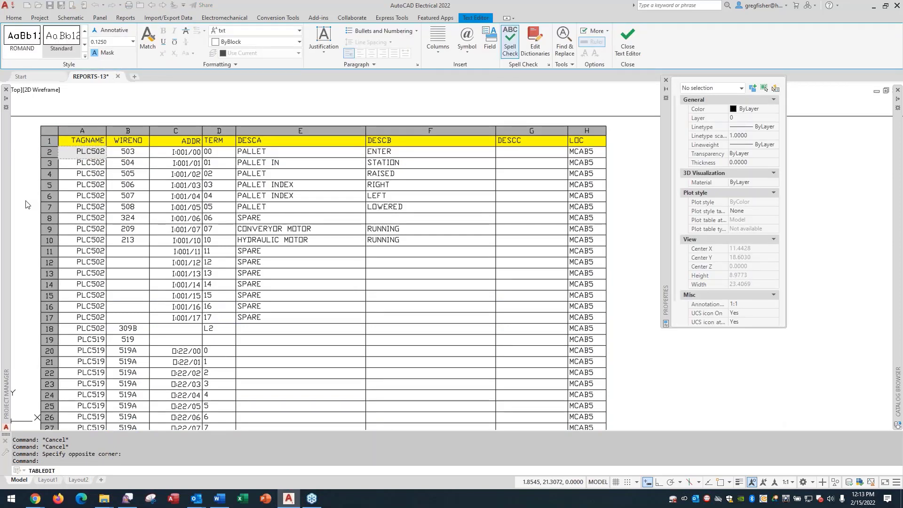
pyautogui.press('Escape')
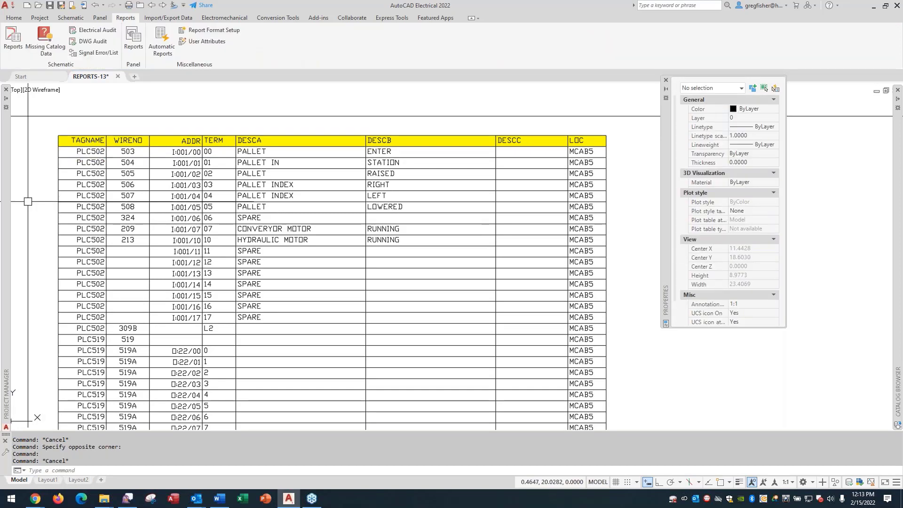
pyautogui.click(666, 80)
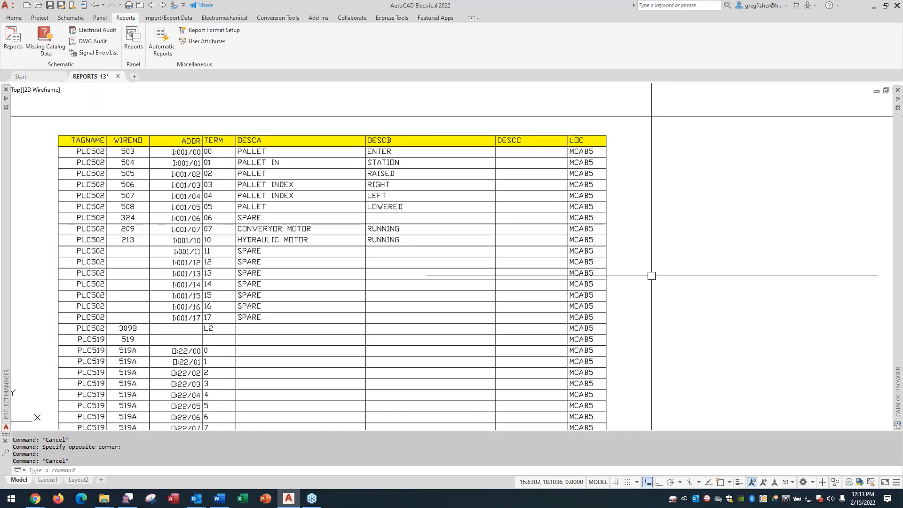
# Step: Open TableStyle.dwg from the AutoCAD Electrical Support folder
pyautogui.scroll(-2, 652, 276)
pyautogui.moveTo(651, 275)
pyautogui.mouseDown(button='middle')
pyautogui.moveTo(496, 227)
pyautogui.moveTo(437, 191)
pyautogui.mouseUp(button='middle')
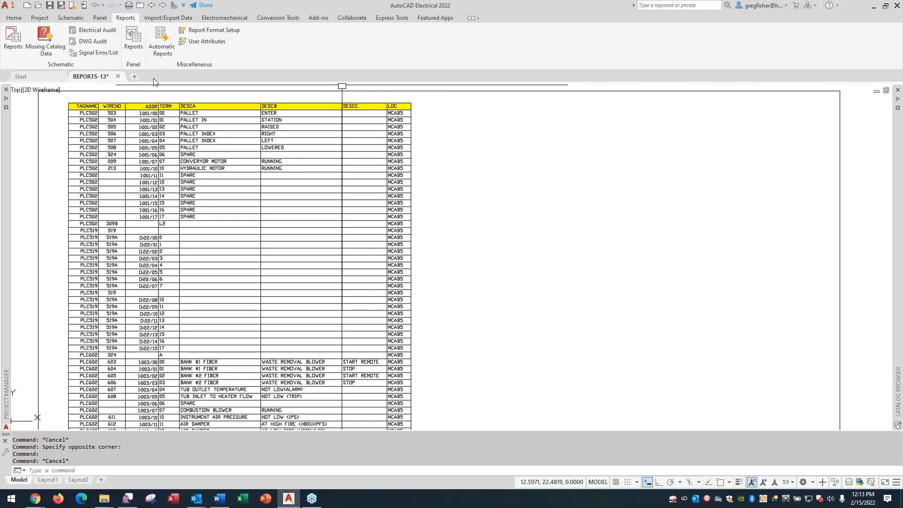
pyautogui.click(39, 6)
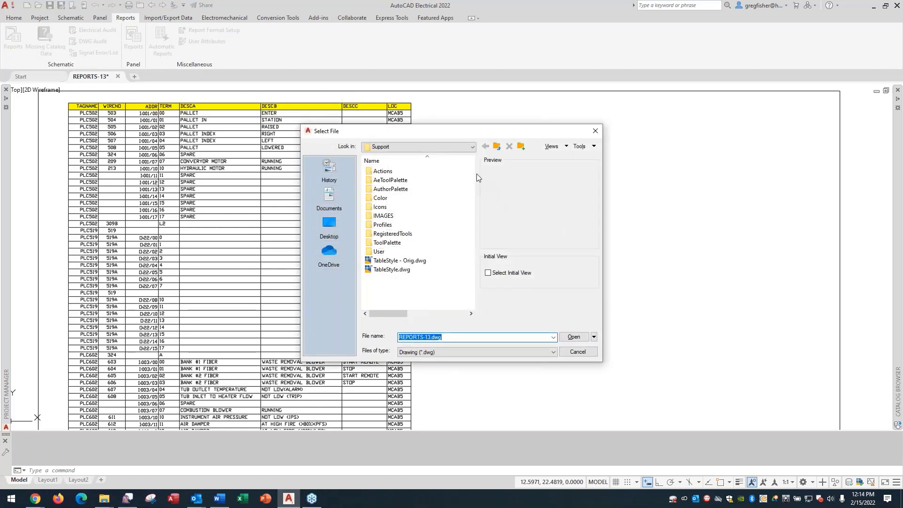
pyautogui.click(472, 147)
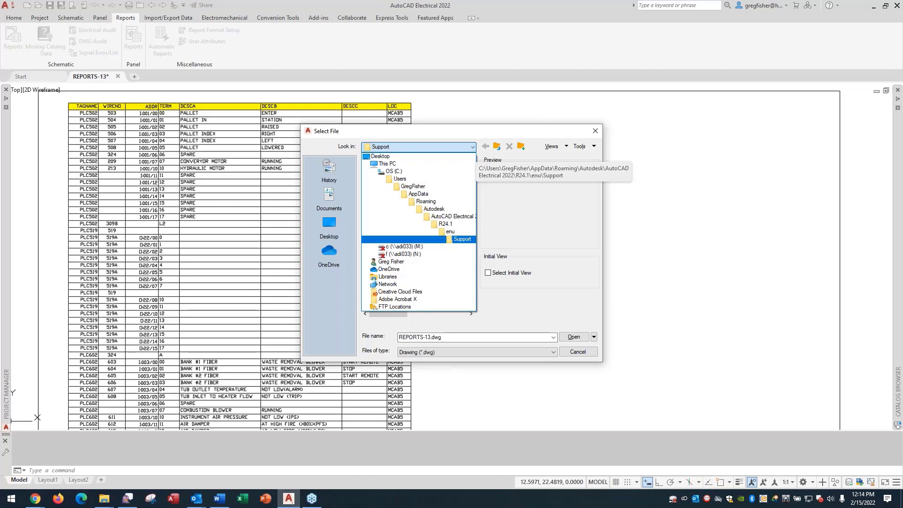
pyautogui.click(472, 148)
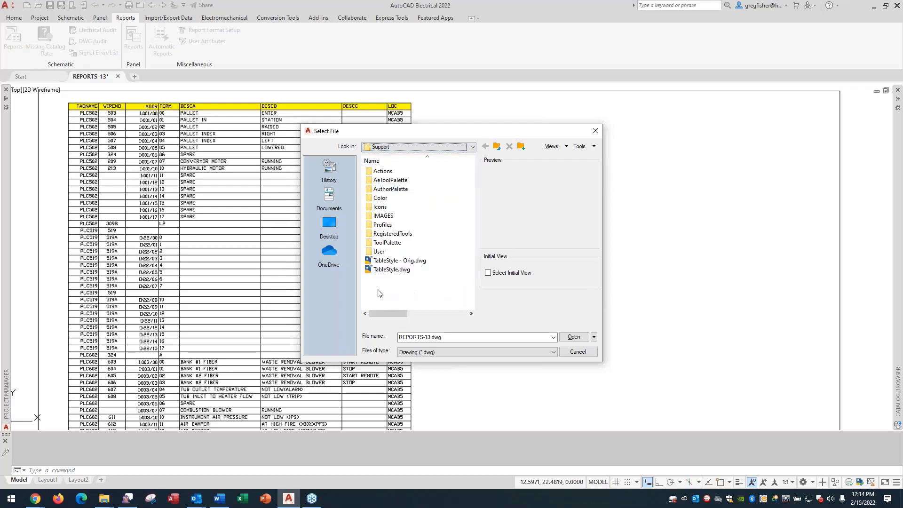
pyautogui.click(368, 270)
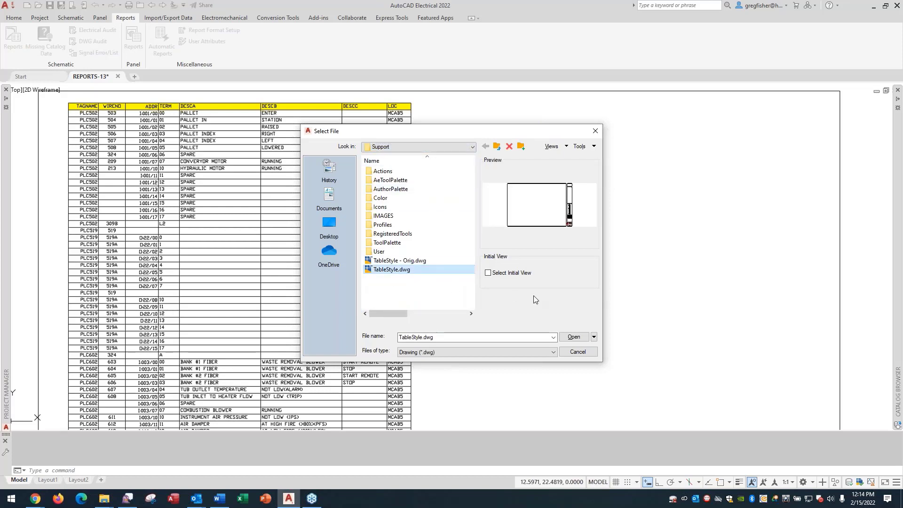
pyautogui.click(566, 337)
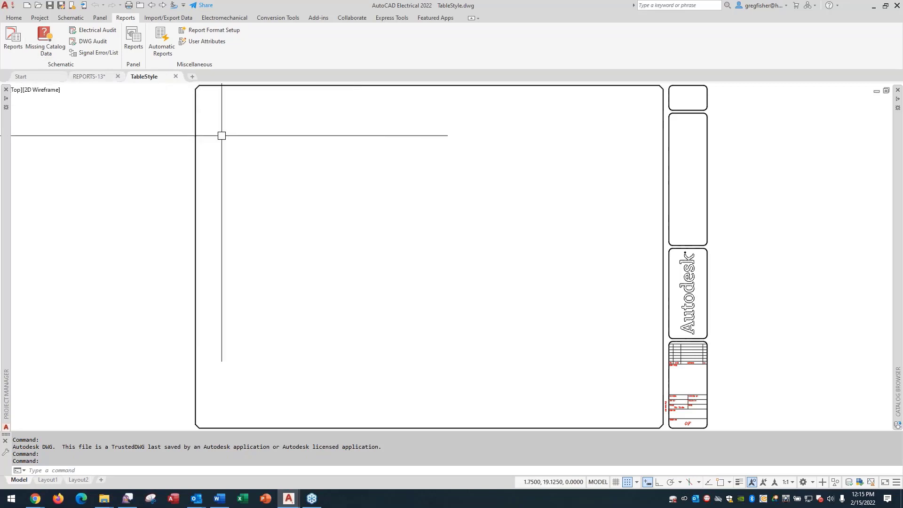
# Step: Open the table style manager for the TableStyle drawing
pyautogui.click(14, 18)
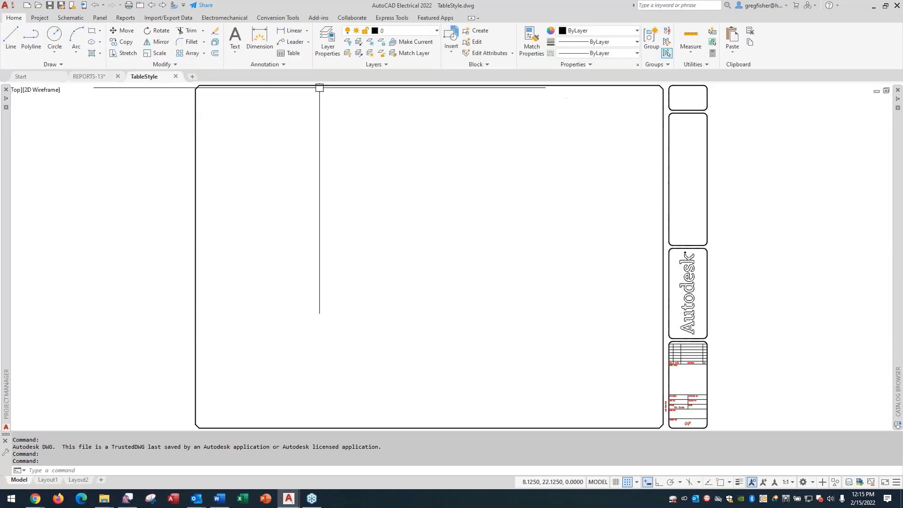
pyautogui.click(290, 68)
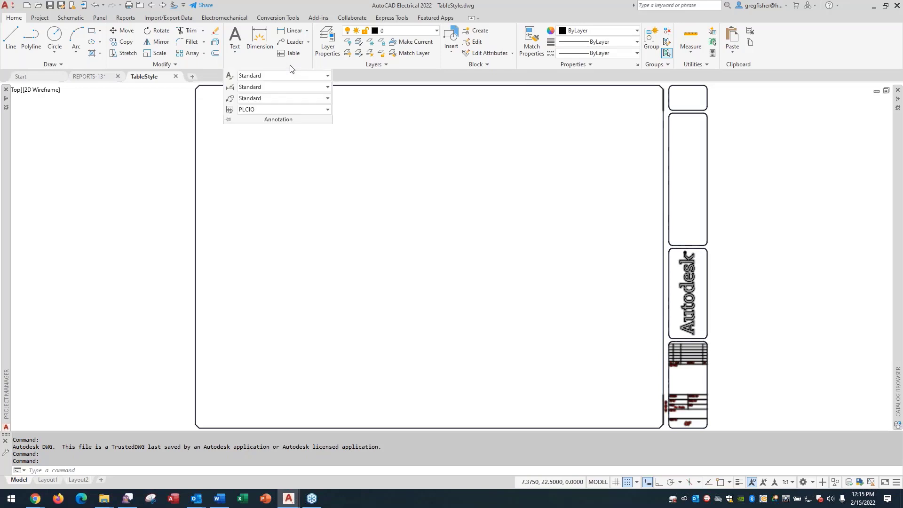
pyautogui.click(327, 109)
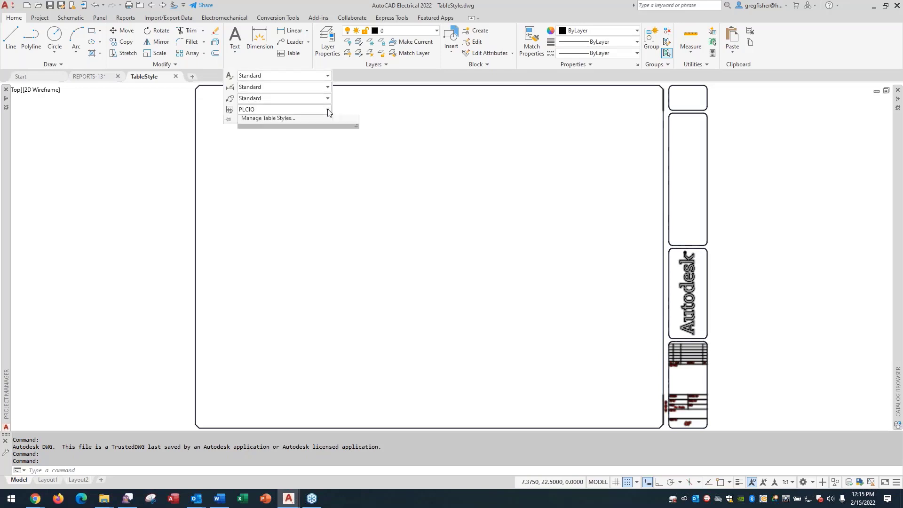
pyautogui.scroll(1, 296, 164)
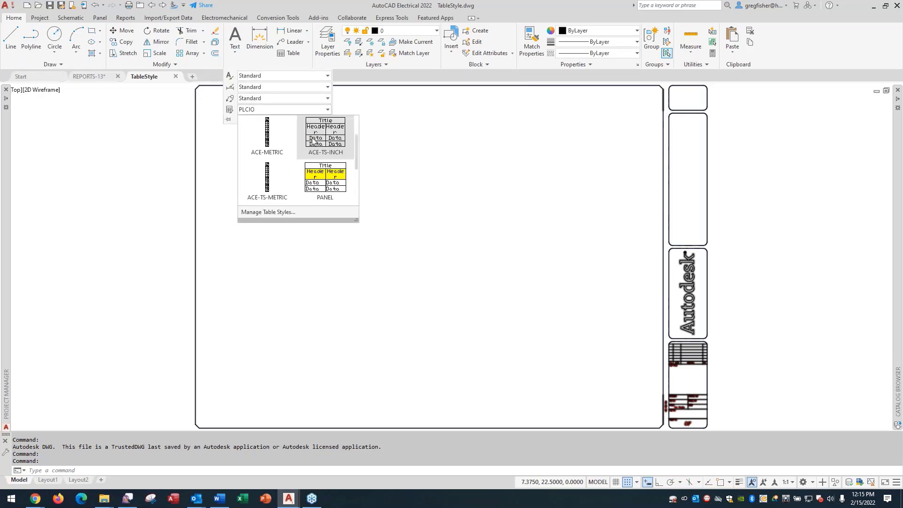
pyautogui.click(269, 212)
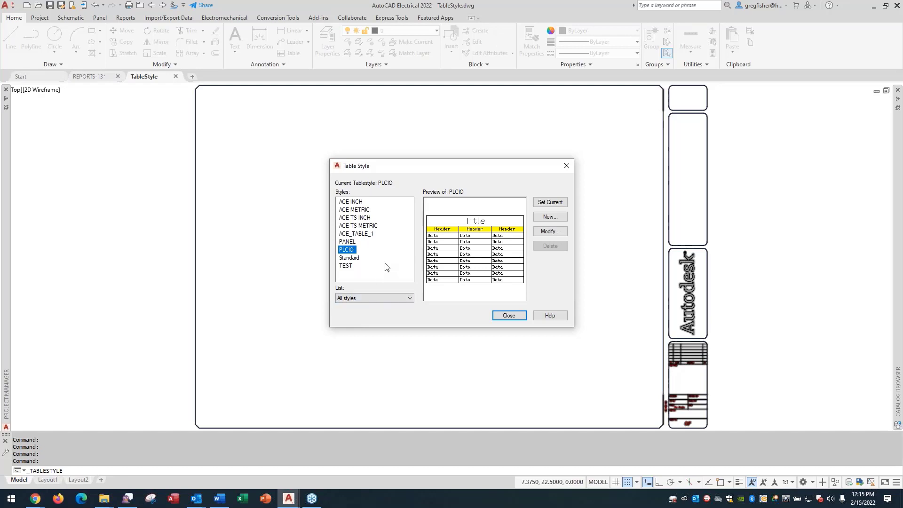
# Step: Open the ACE-INCH table style for modification and check which cell styles it offers
pyautogui.click(362, 205)
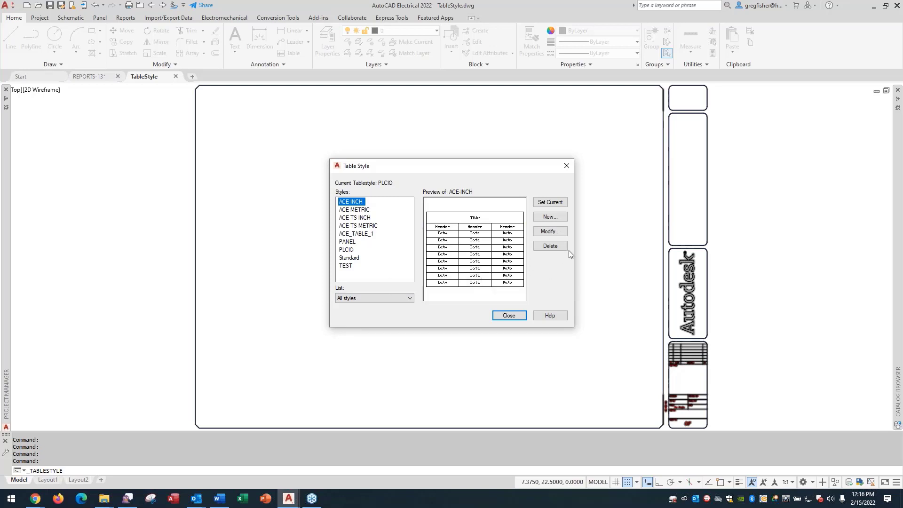
pyautogui.click(550, 231)
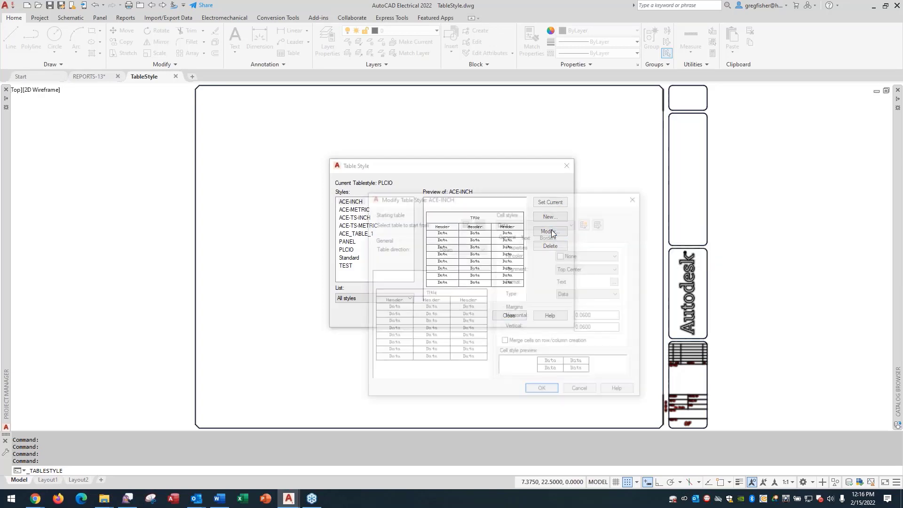
pyautogui.moveTo(537, 204); pyautogui.dragTo(465, 142)
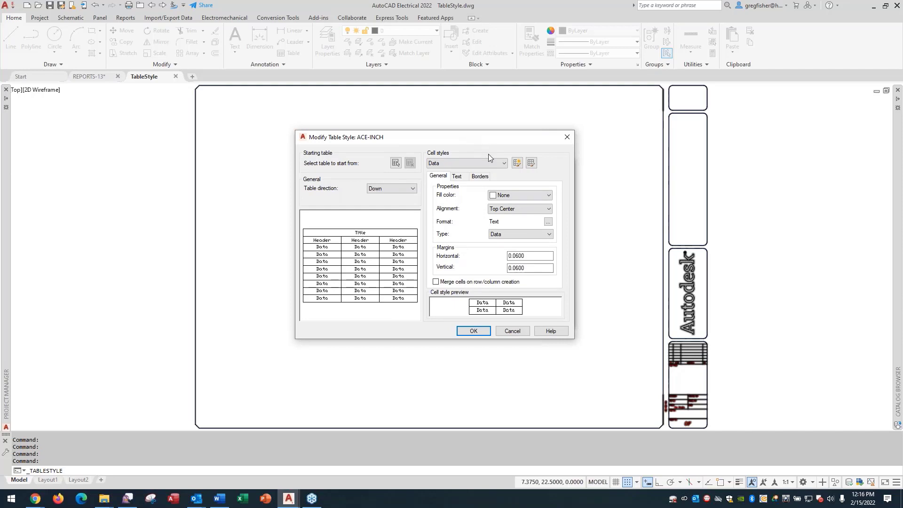
pyautogui.click(502, 165)
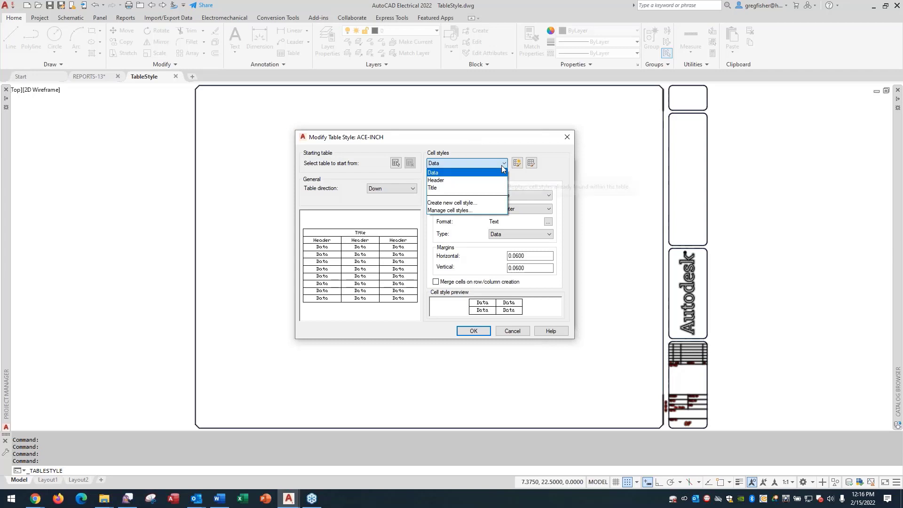
pyautogui.click(498, 168)
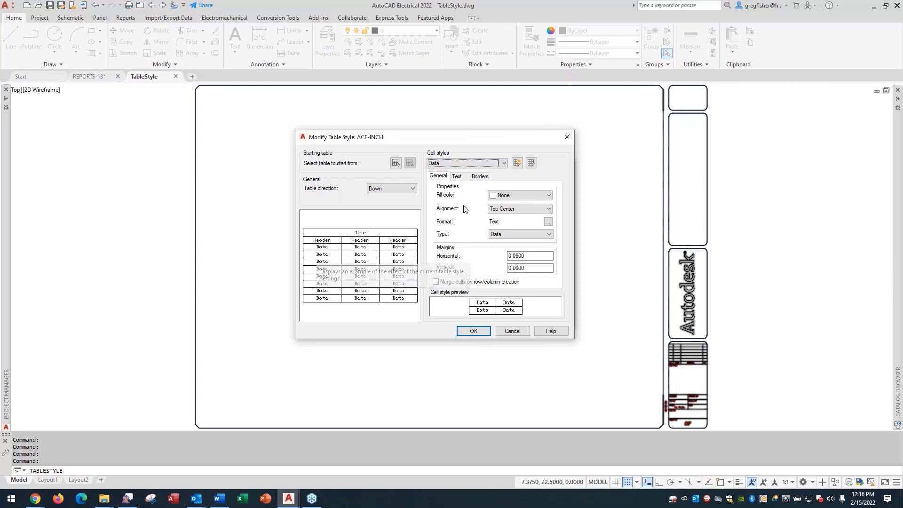
# Step: Examine the fill color, alignment and cell format options of ACE-INCH's Data cell style without changing them
pyautogui.click(443, 180)
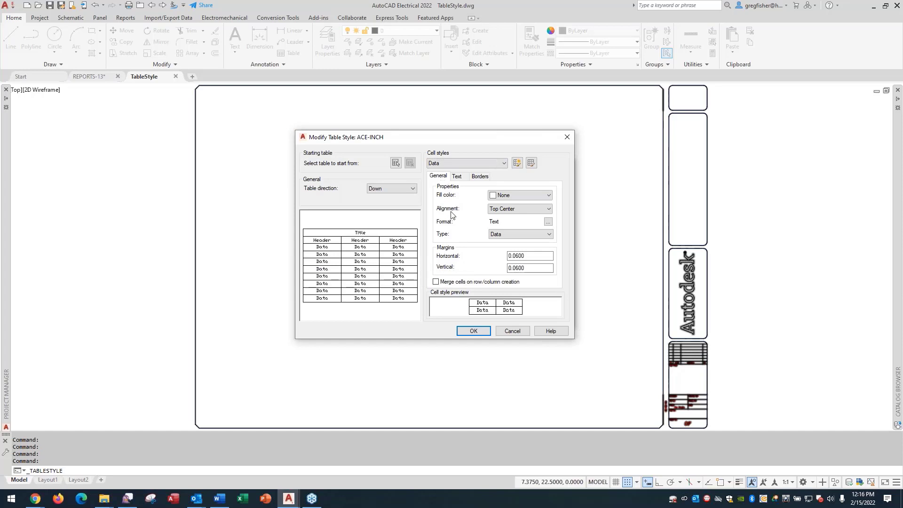
pyautogui.click(548, 196)
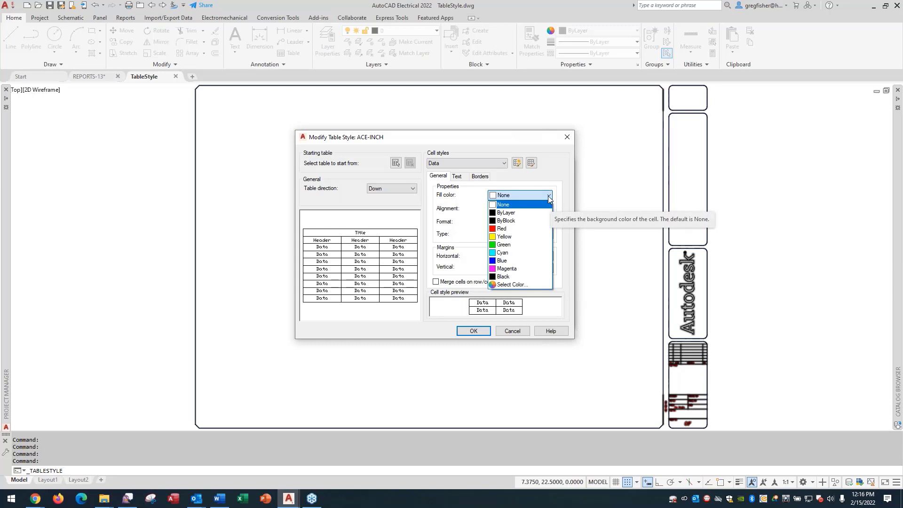
pyautogui.click(548, 196)
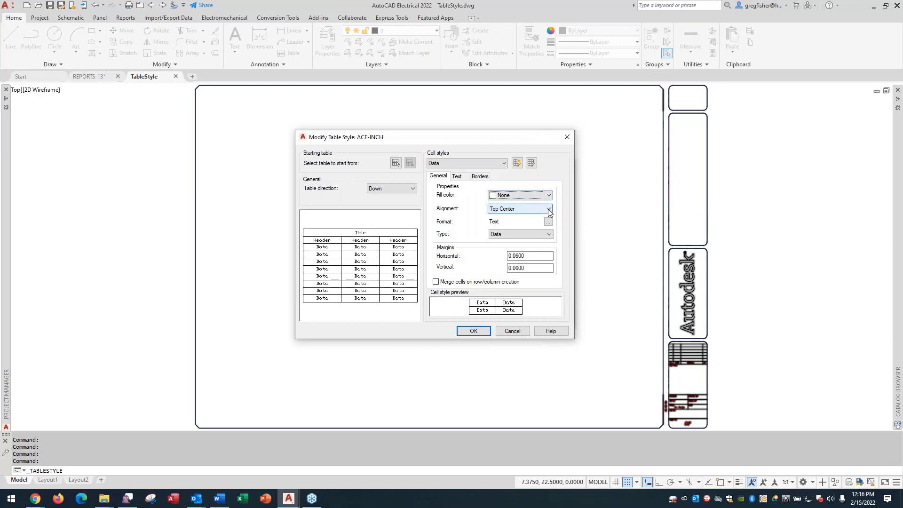
pyautogui.click(549, 210)
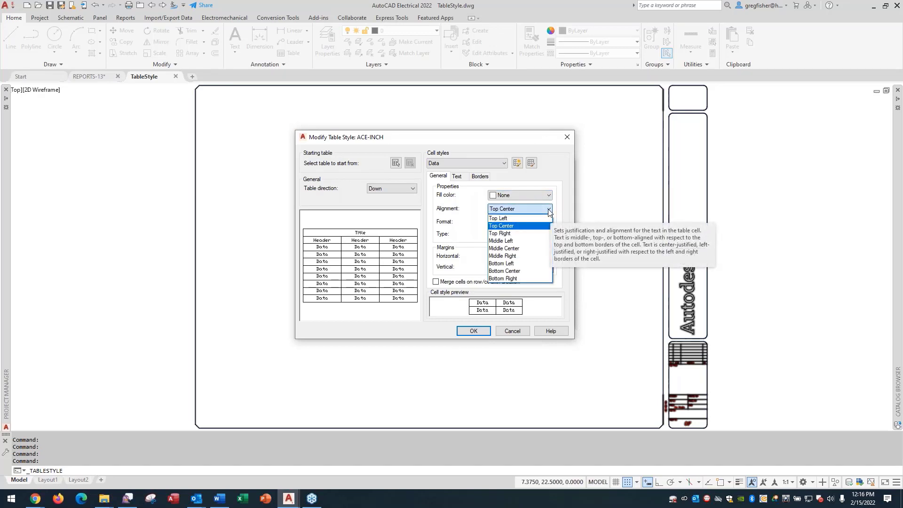
pyautogui.click(548, 210)
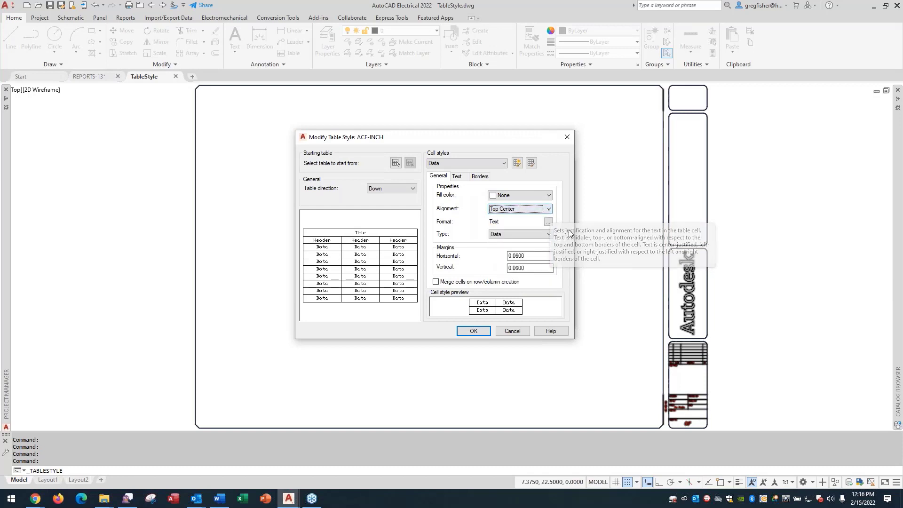
pyautogui.click(549, 222)
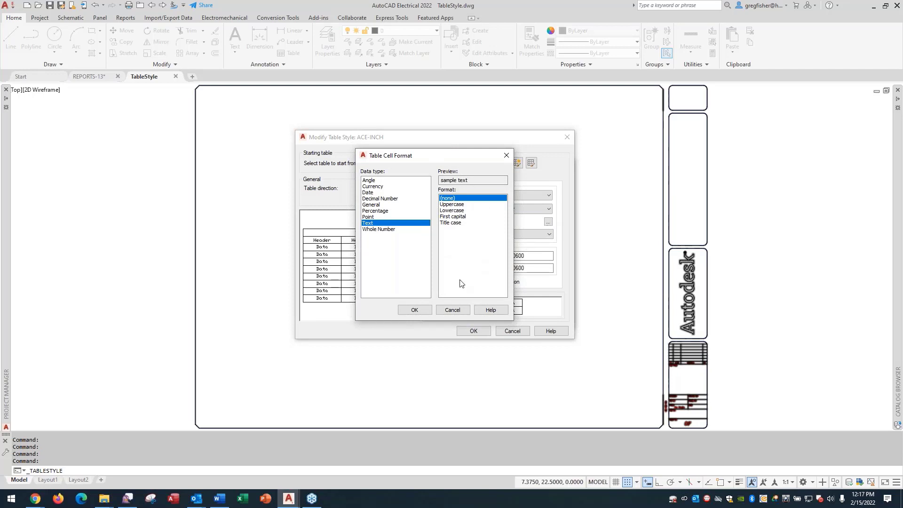
pyautogui.click(453, 310)
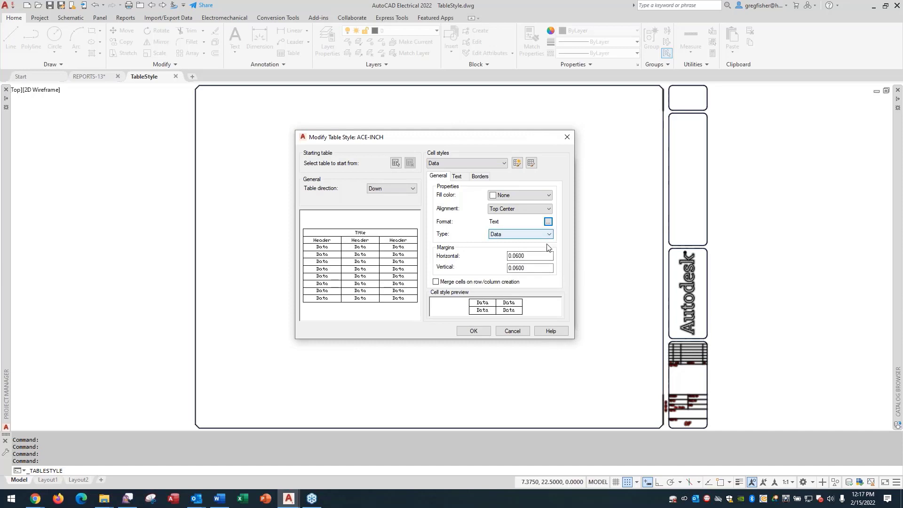
# Step: Examine the text style, height, color and angle settings of ACE-INCH's Data cell style
pyautogui.click(464, 180)
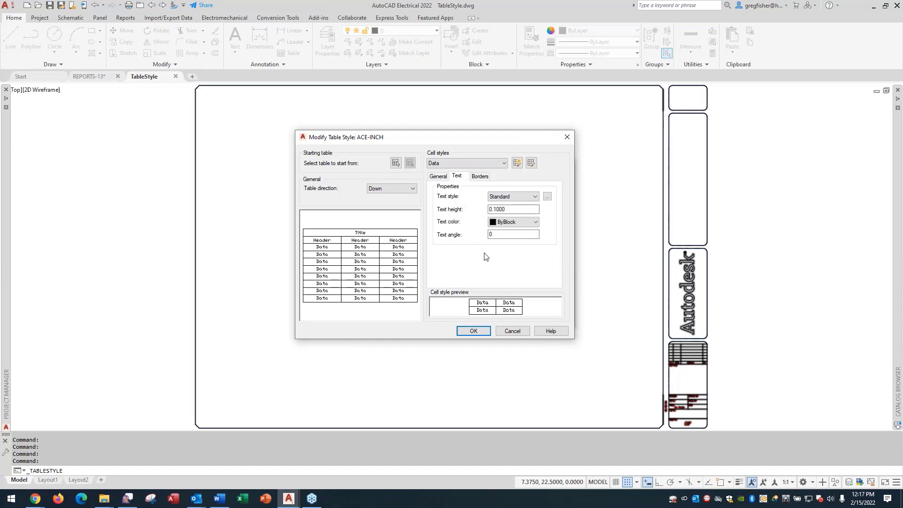
pyautogui.click(535, 197)
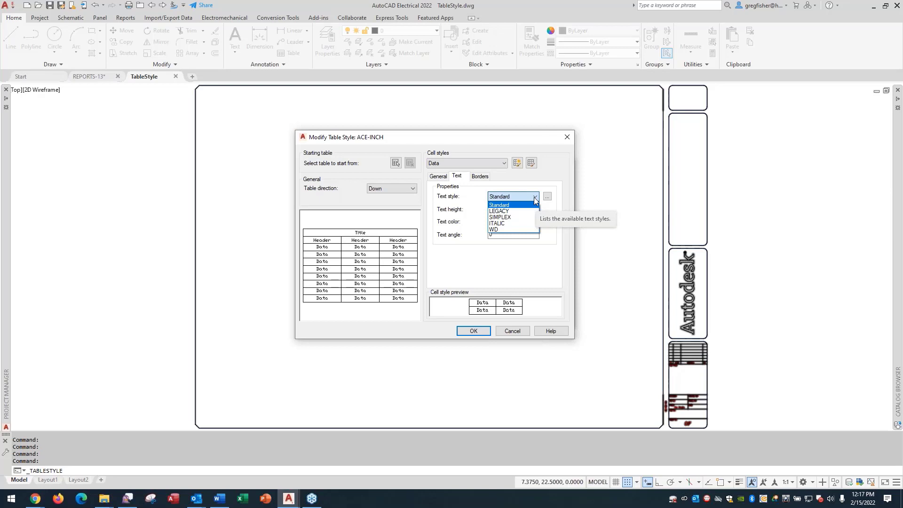
pyautogui.click(534, 198)
pyautogui.click(534, 208)
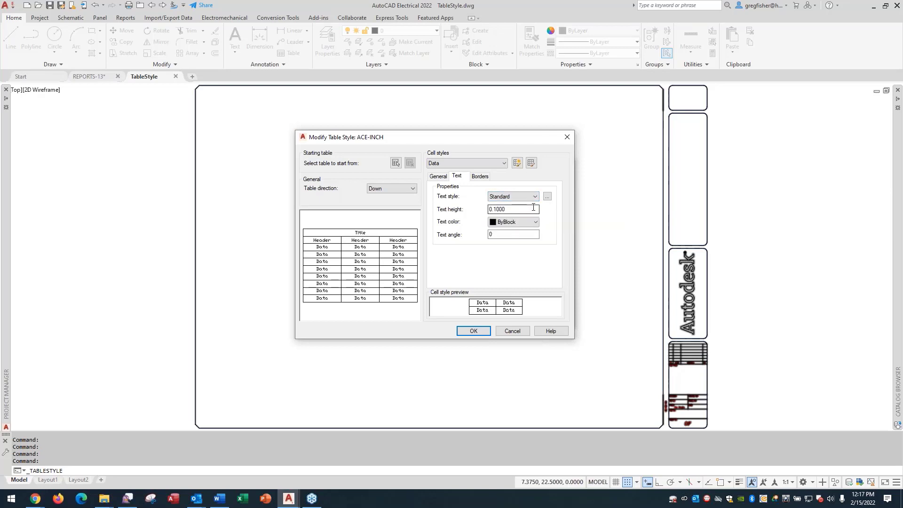
pyautogui.moveTo(534, 207); pyautogui.dragTo(478, 214)
pyautogui.click(535, 222)
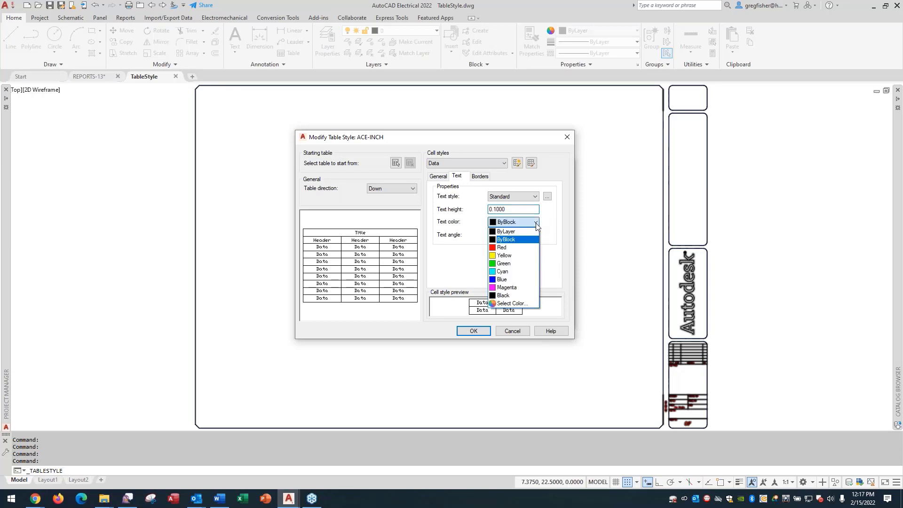
pyautogui.click(535, 223)
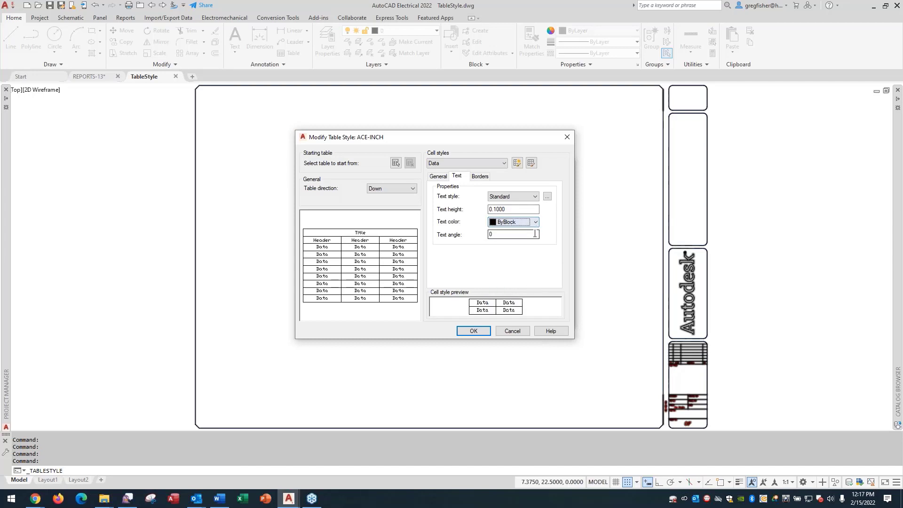
pyautogui.click(536, 235)
# Step: Review the Data cell style's border settings, recheck the cell style choices, and cancel modifying ACE-INCH
pyautogui.click(481, 180)
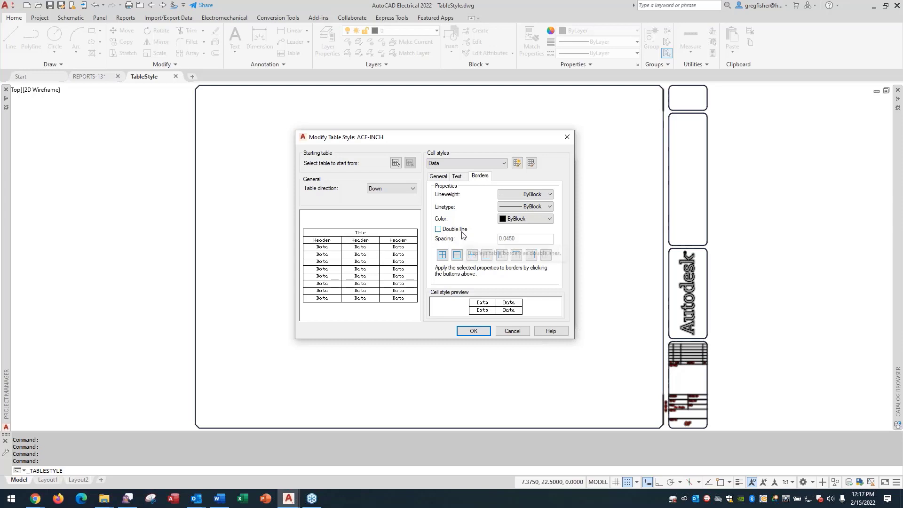
pyautogui.click(439, 177)
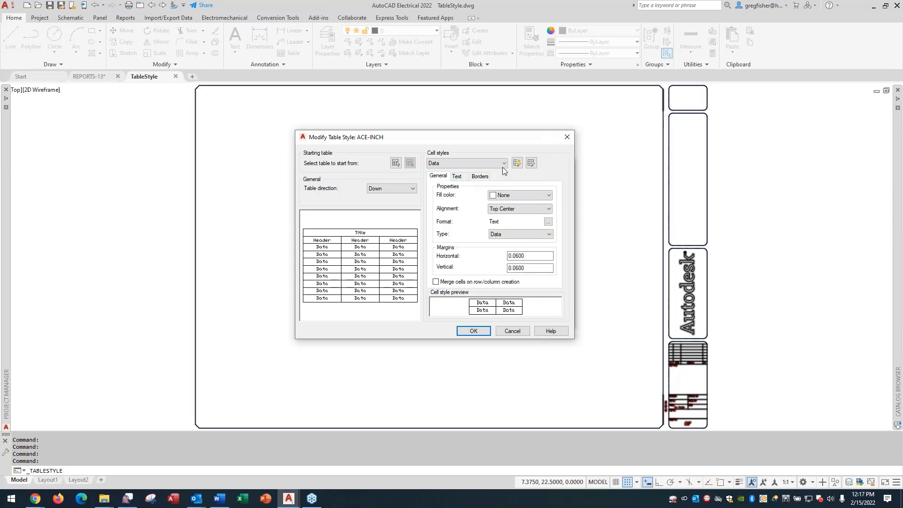
pyautogui.click(504, 165)
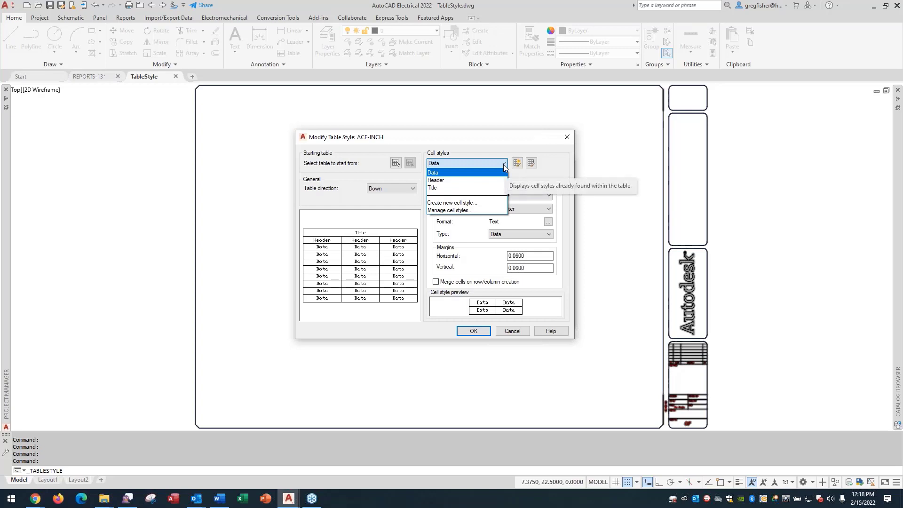
pyautogui.click(503, 165)
pyautogui.click(503, 165)
pyautogui.click(503, 164)
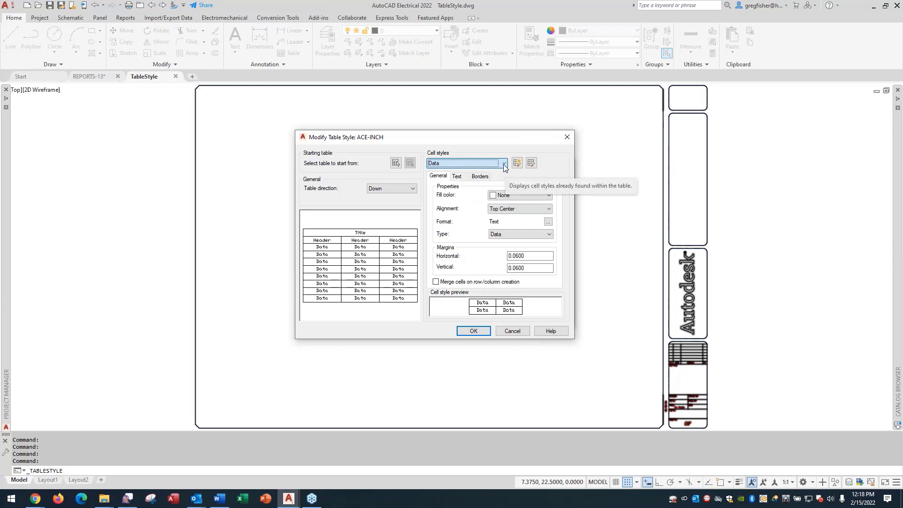
pyautogui.click(521, 329)
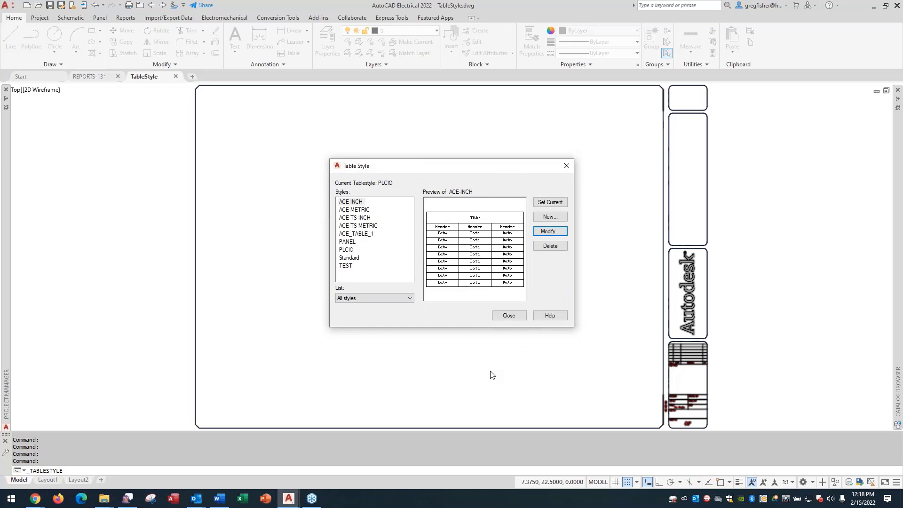
# Step: Open the existing PLCIO table style for modification, without creating a new style from it
pyautogui.click(354, 251)
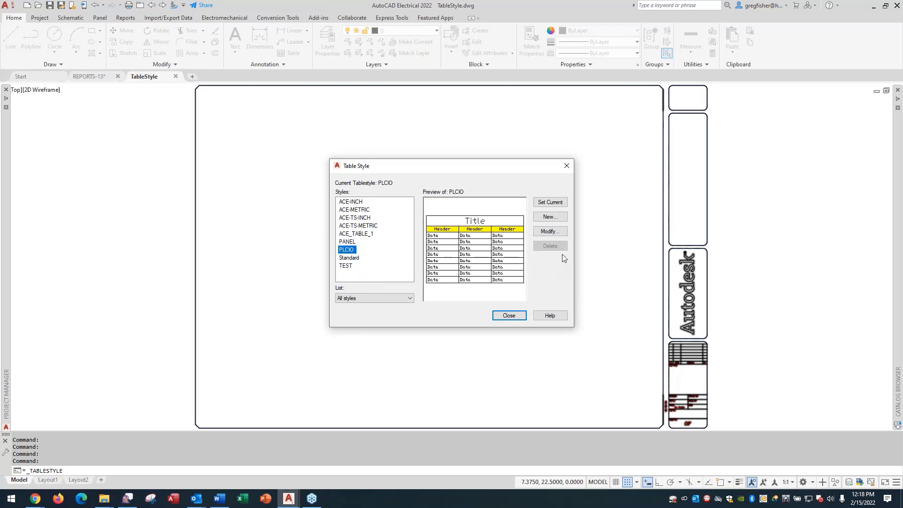
pyautogui.click(557, 218)
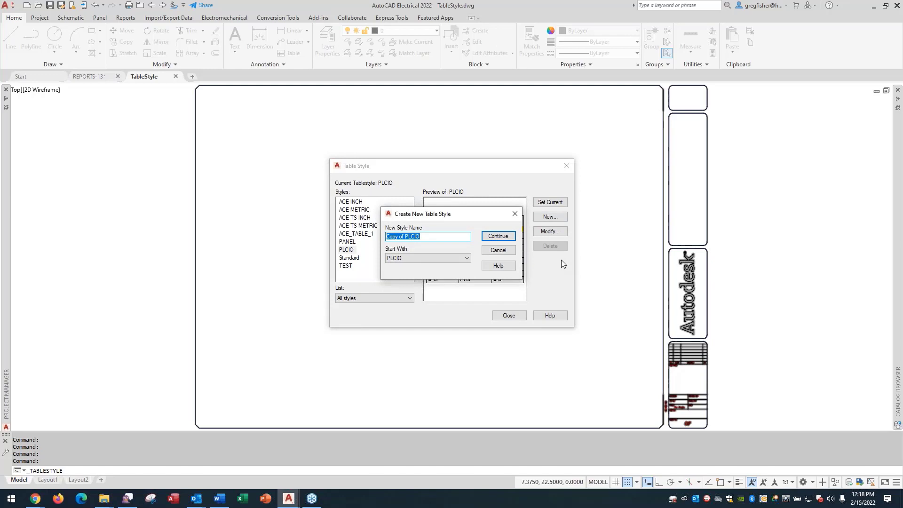
pyautogui.click(498, 250)
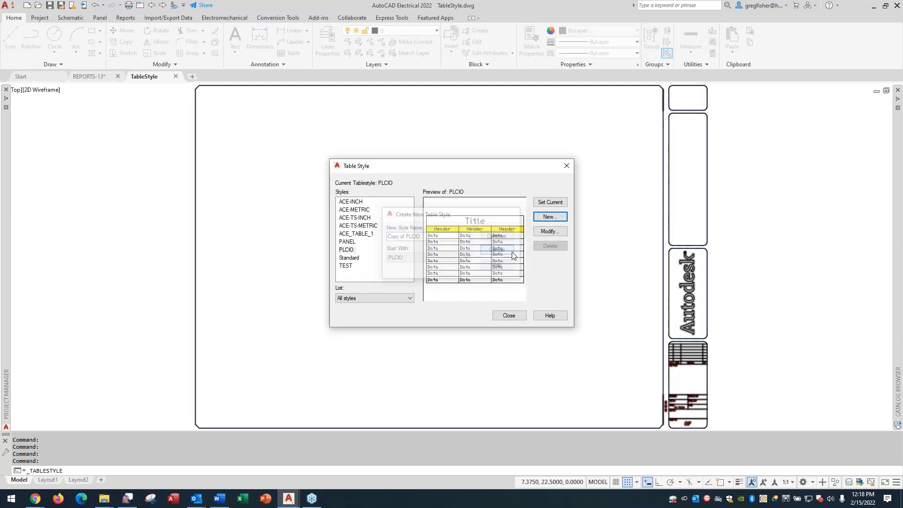
pyautogui.click(548, 232)
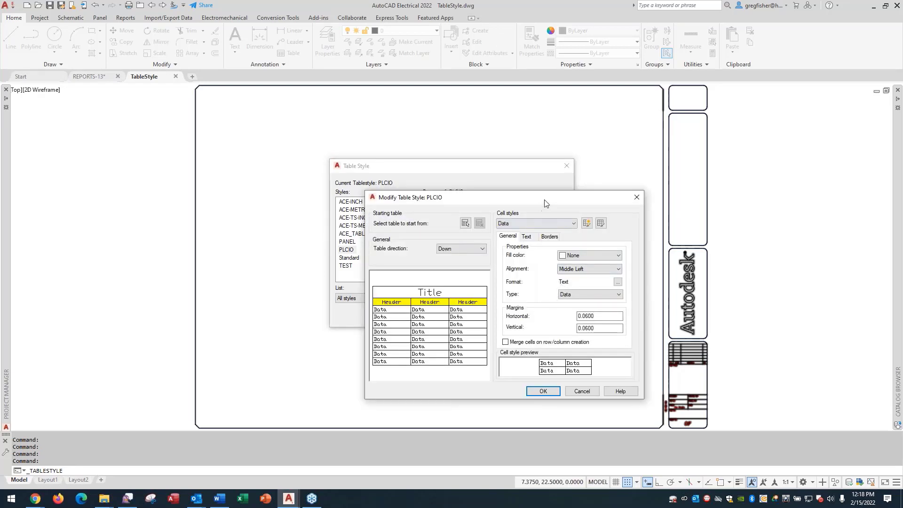
pyautogui.moveTo(545, 203); pyautogui.dragTo(474, 150)
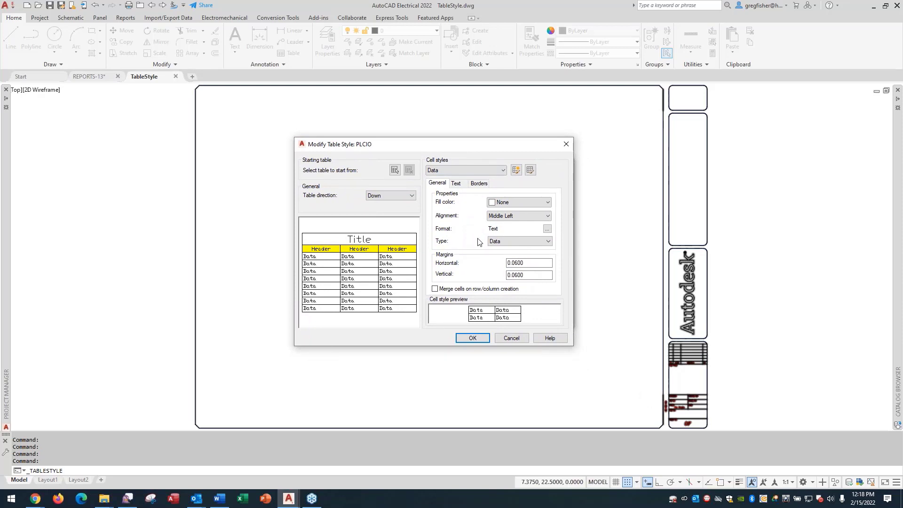
# Step: Examine the general and text settings of PLCIO's Header cell style and cancel the modification
pyautogui.click(498, 171)
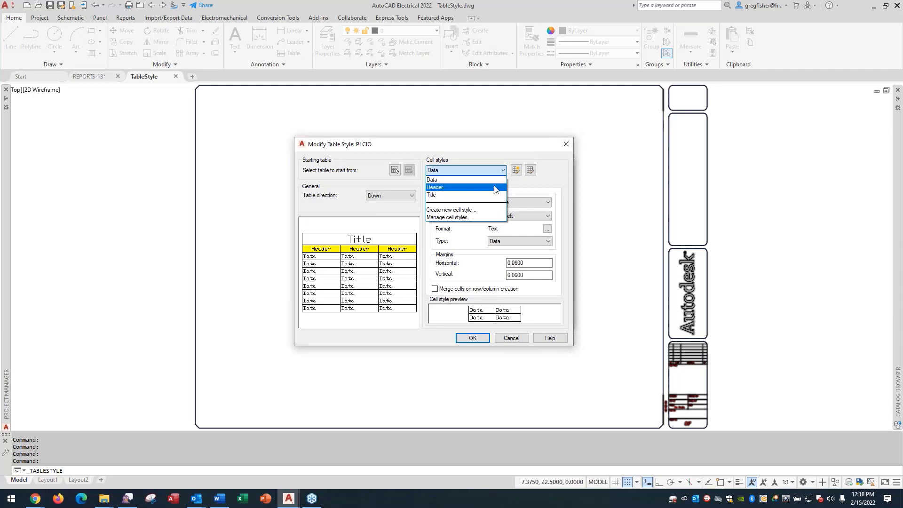
pyautogui.click(496, 187)
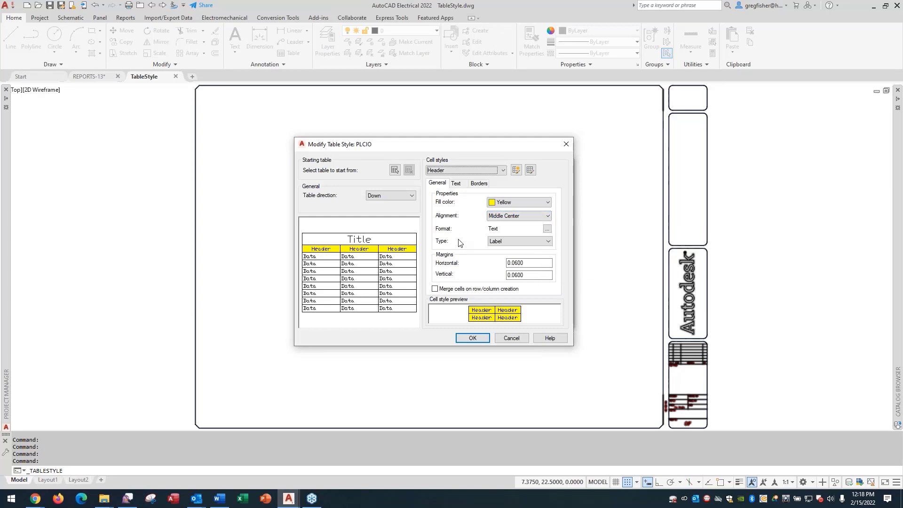
pyautogui.click(456, 184)
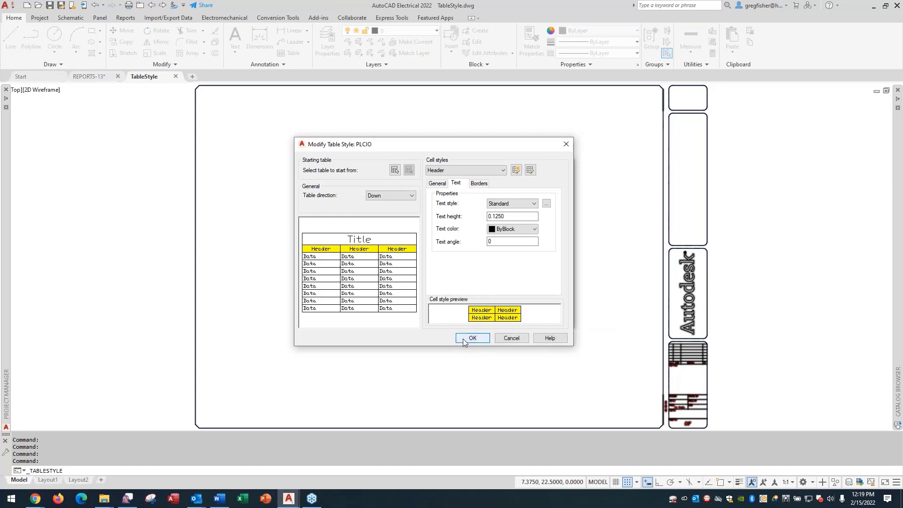
pyautogui.click(498, 338)
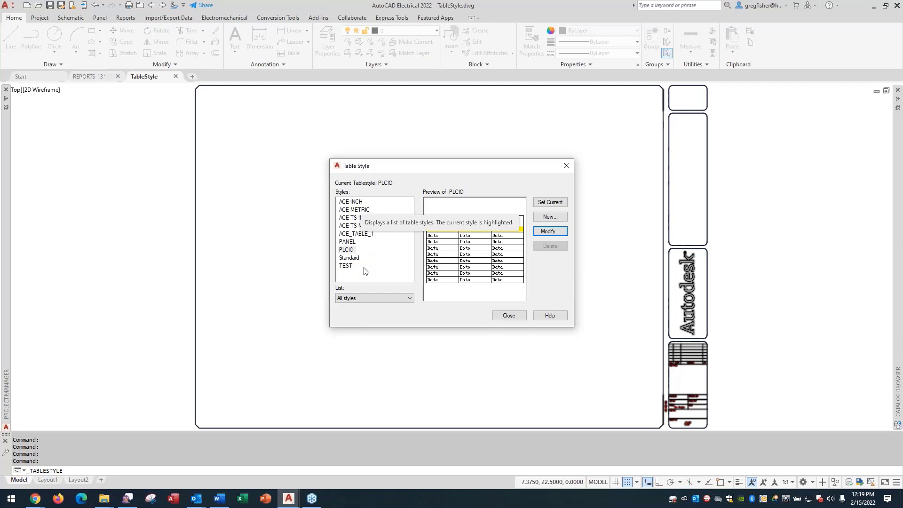
# Step: Check the text height of the PANEL table style's Data cells and cancel the modification
pyautogui.click(355, 243)
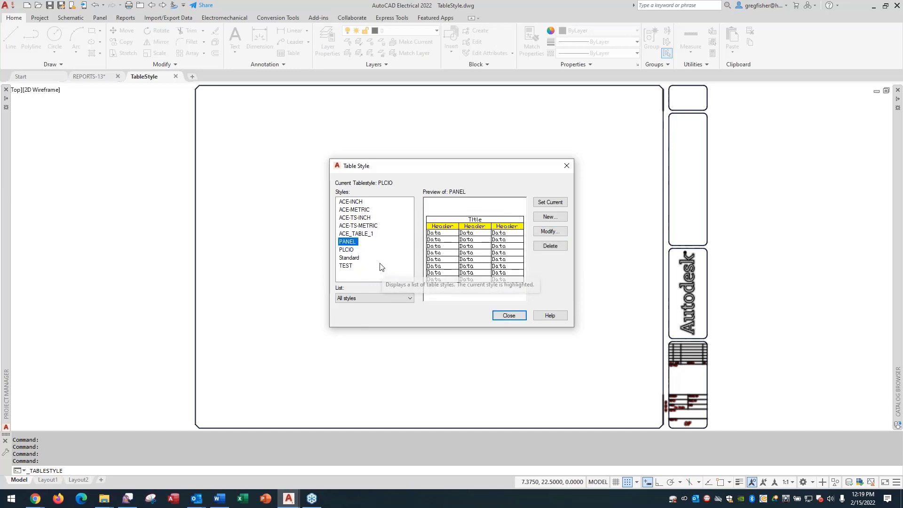
pyautogui.click(544, 233)
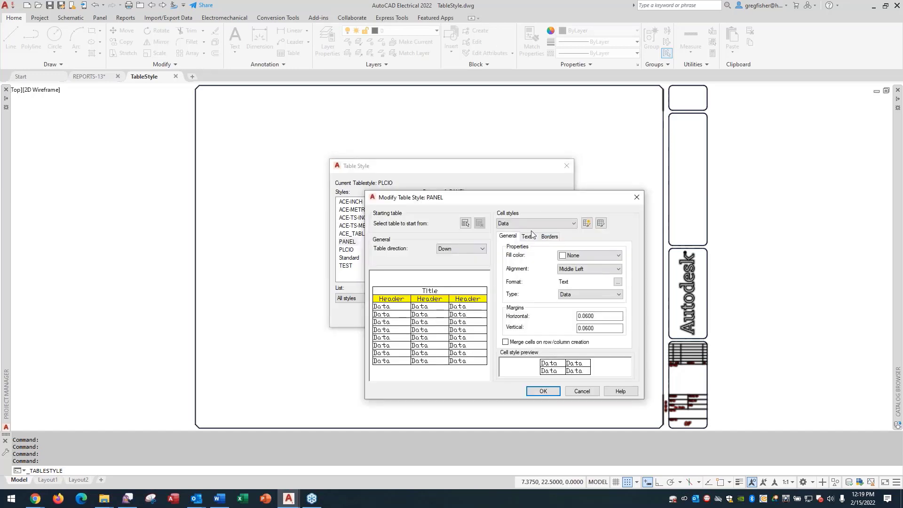
pyautogui.click(533, 237)
pyautogui.doubleClick(569, 269)
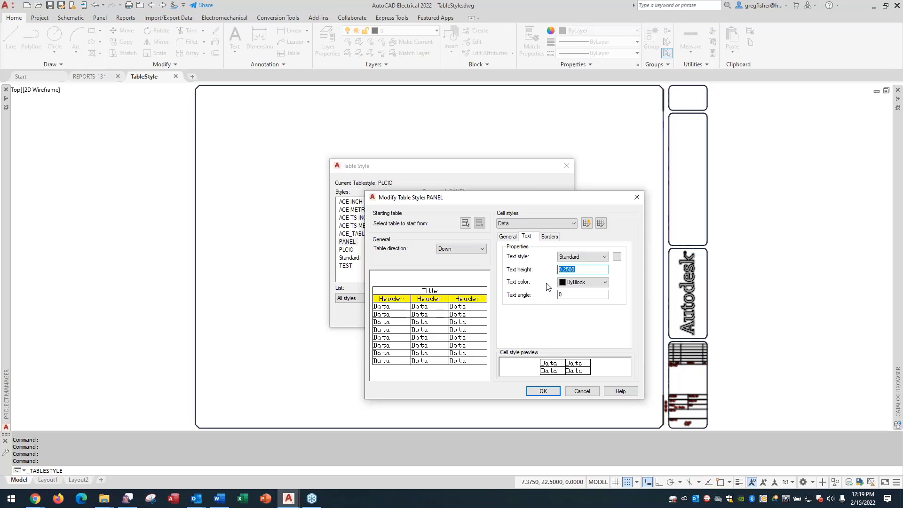
pyautogui.click(577, 392)
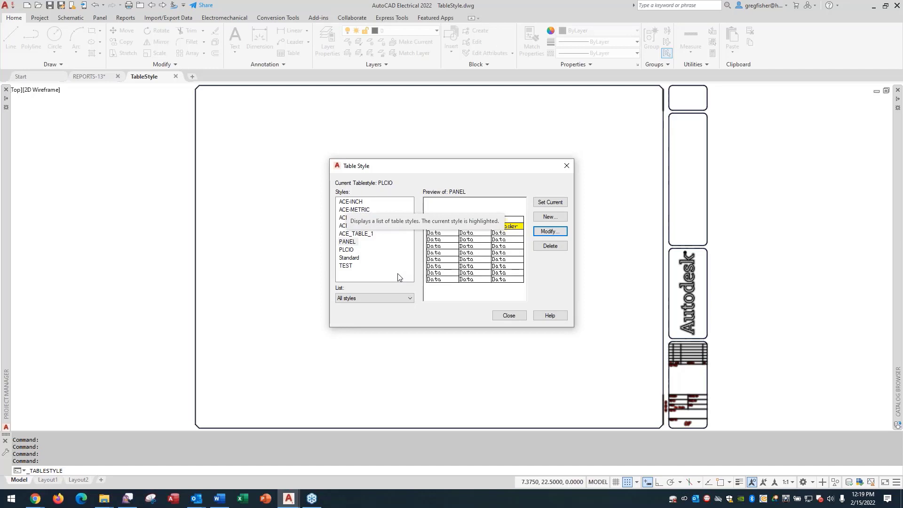
# Step: Finish working with the table styles and close the TableStyle drawing
pyautogui.click(511, 318)
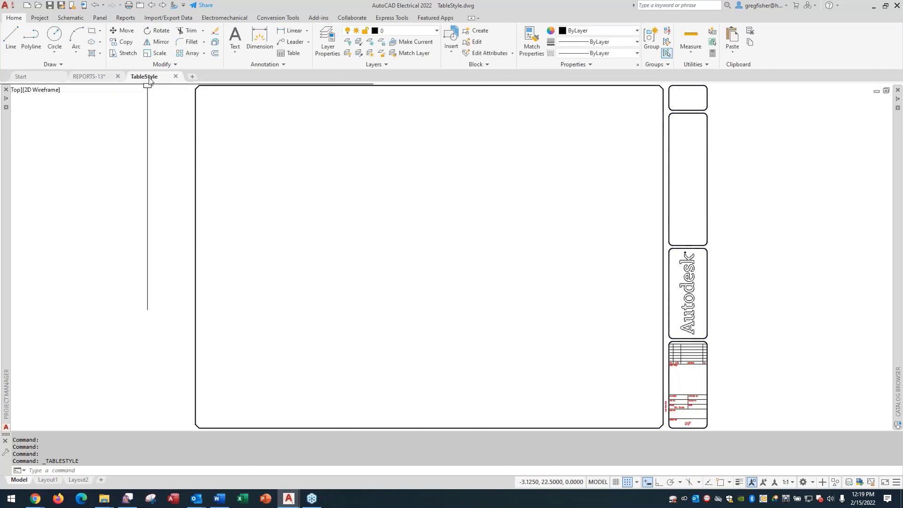
pyautogui.moveTo(148, 77)
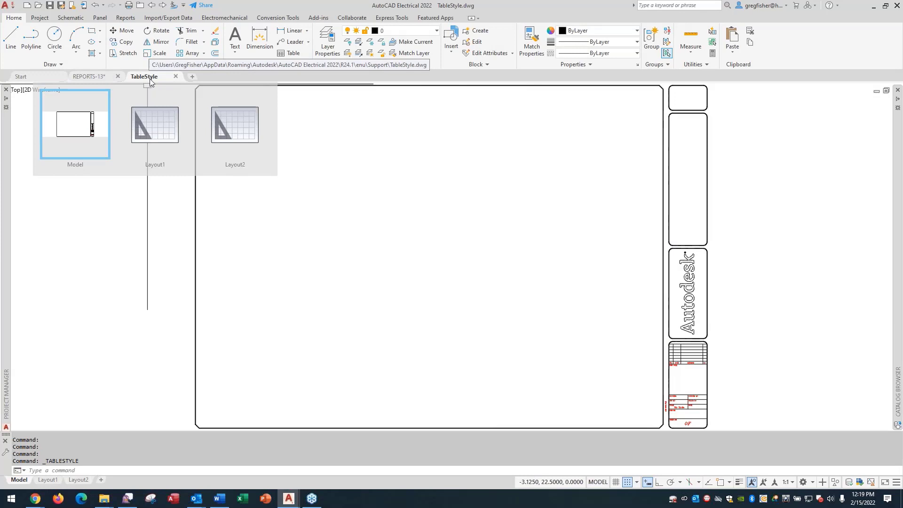
pyautogui.click(176, 76)
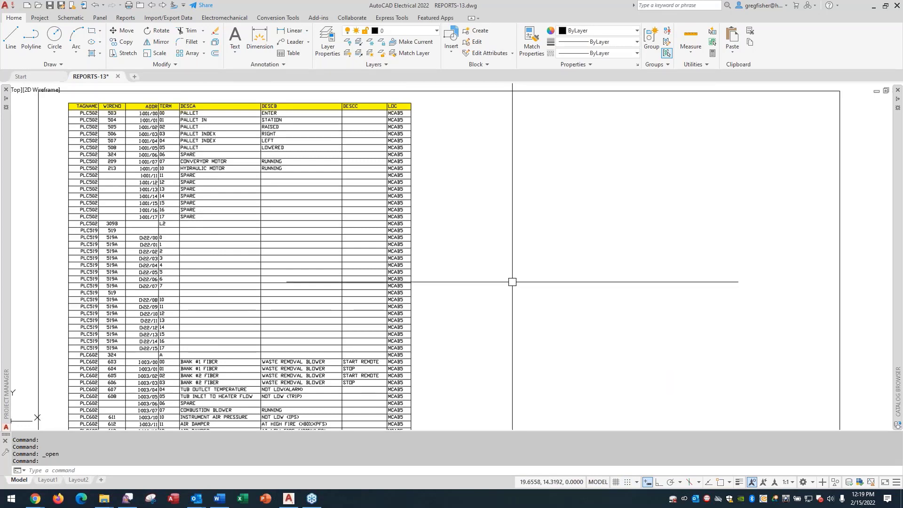
# Step: Erase the existing PLC I/O report table from the REPORTS-13 drawing
pyautogui.click(414, 191)
pyautogui.click(479, 225)
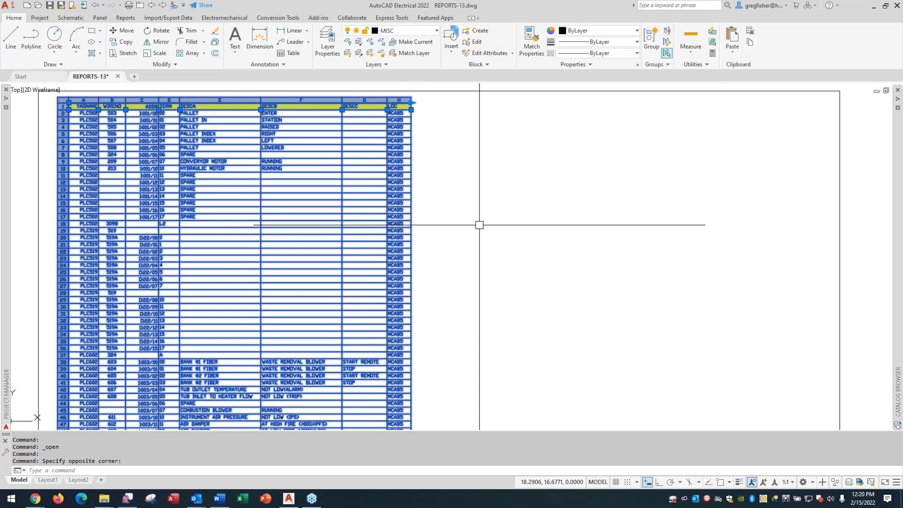
pyautogui.press('Delete')
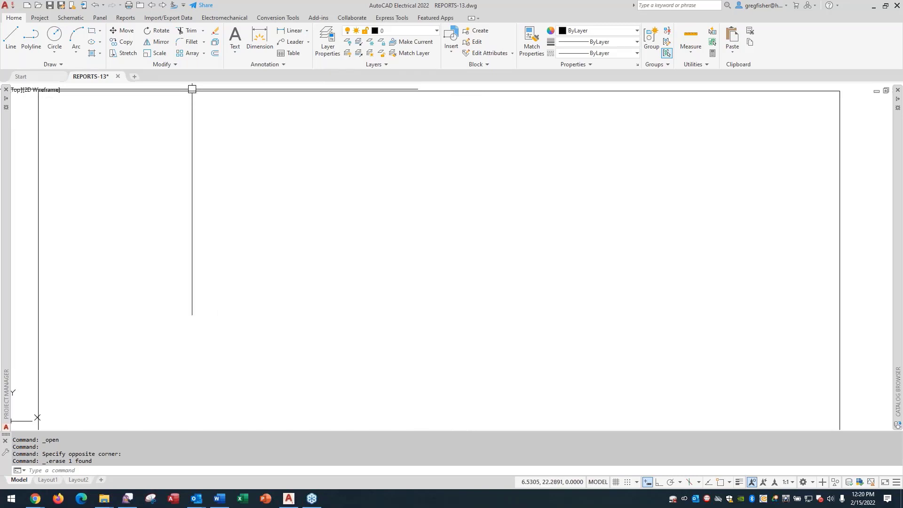
# Step: Generate the PLC I/O Address and Descriptions schematic report for all drawings in the project
pyautogui.click(120, 20)
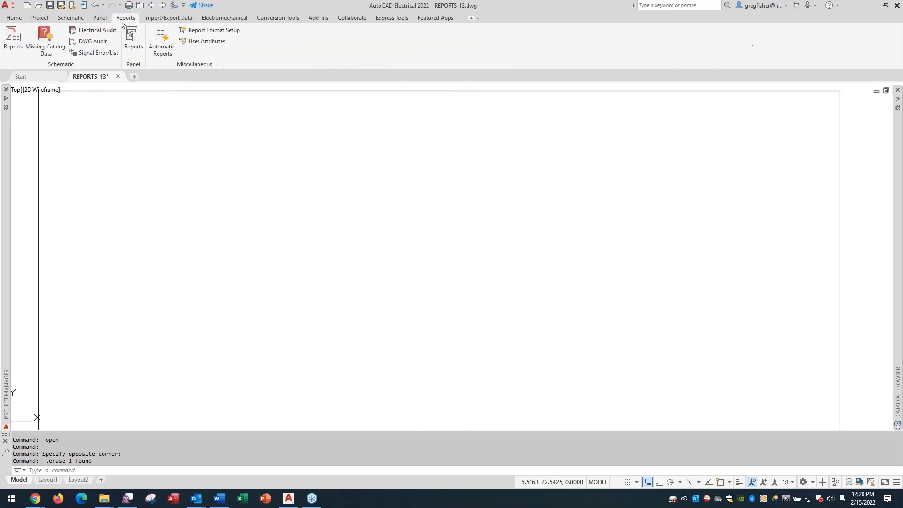
pyautogui.click(13, 36)
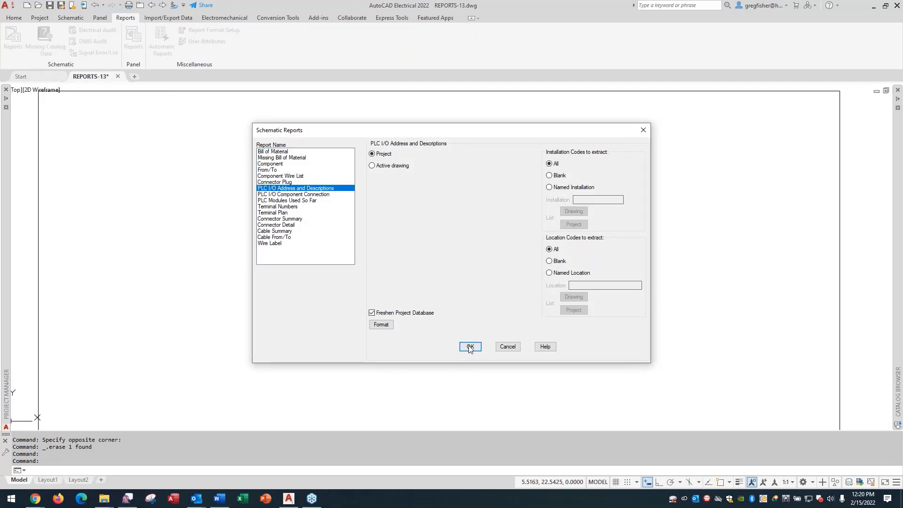
pyautogui.click(469, 348)
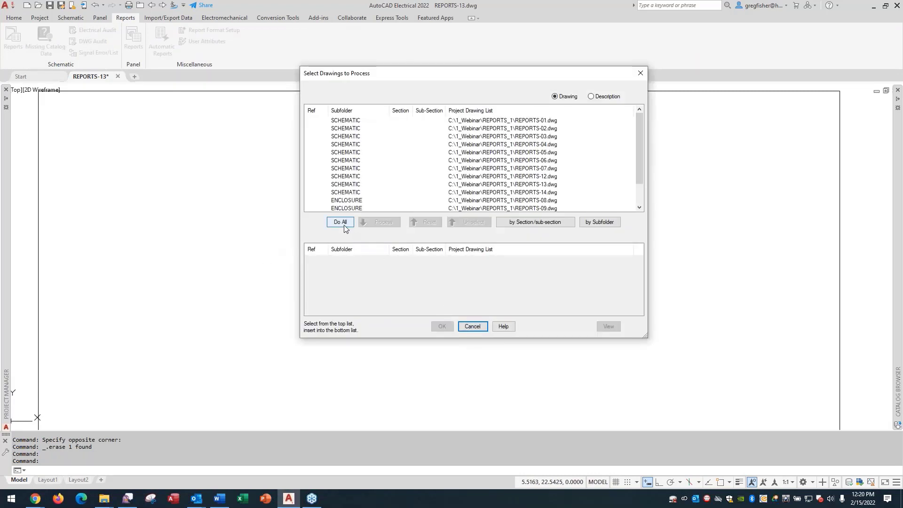
pyautogui.click(342, 223)
pyautogui.click(441, 327)
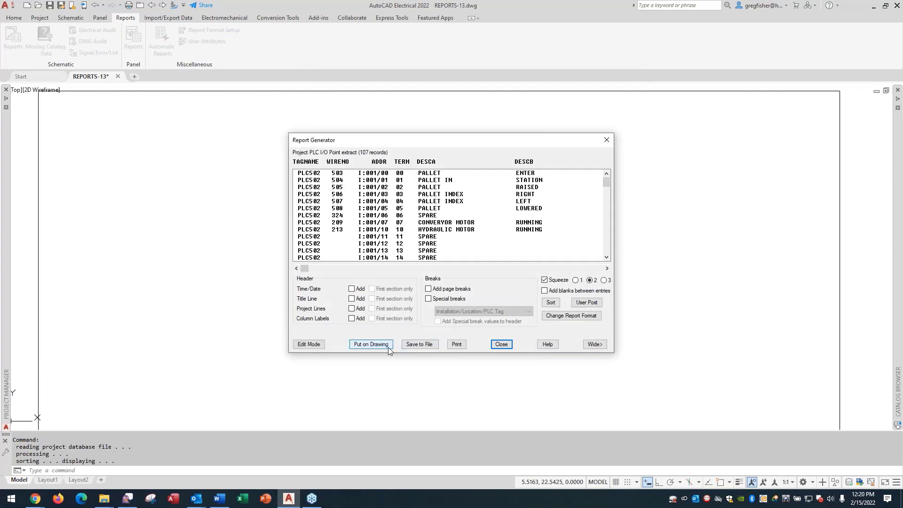
# Step: Place the report on the drawing as a PLCIO-style table at 0.5, 21.75 with snap on, and close the report
pyautogui.click(388, 347)
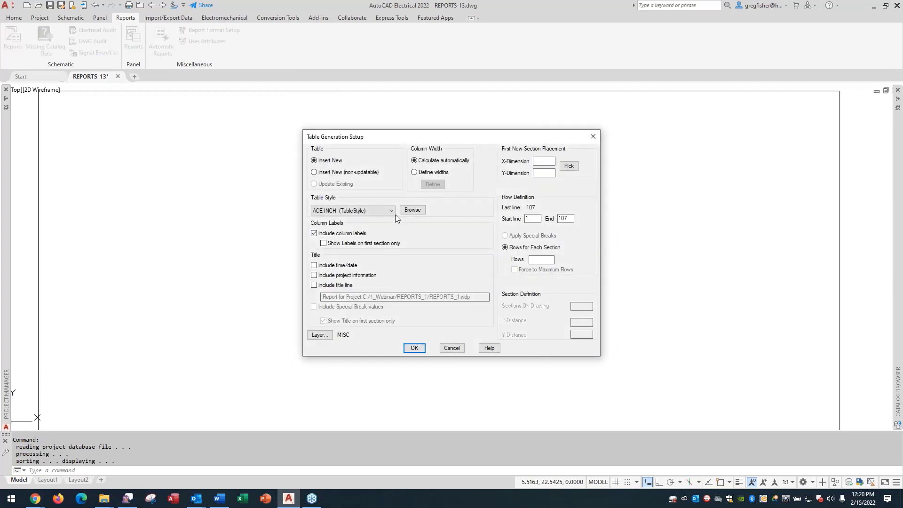
pyautogui.click(394, 212)
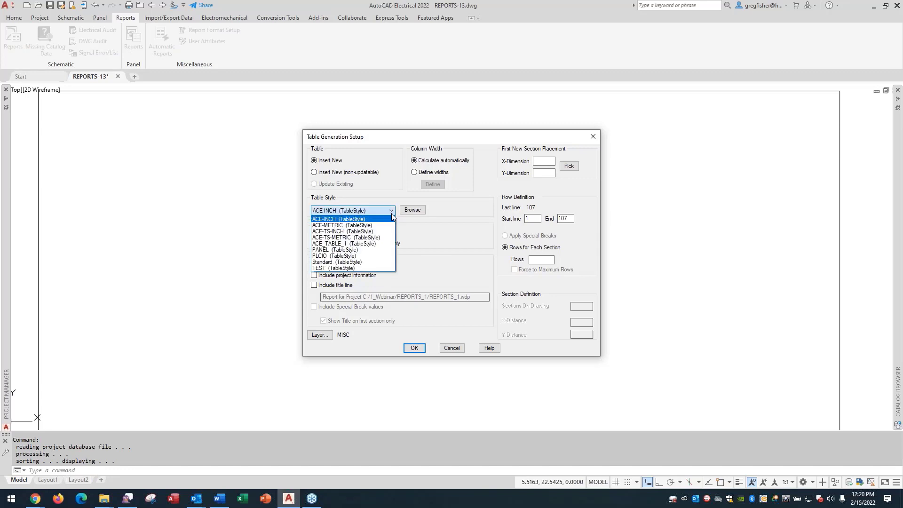
pyautogui.click(381, 256)
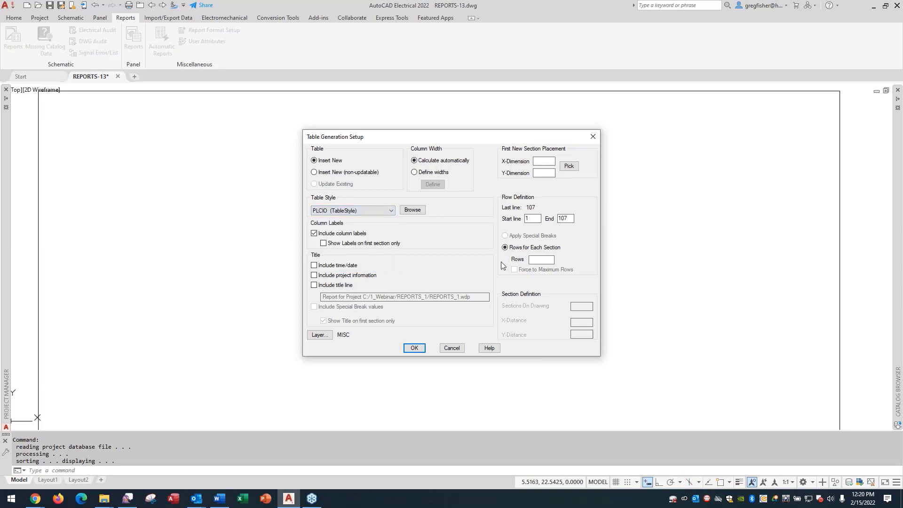
pyautogui.click(414, 348)
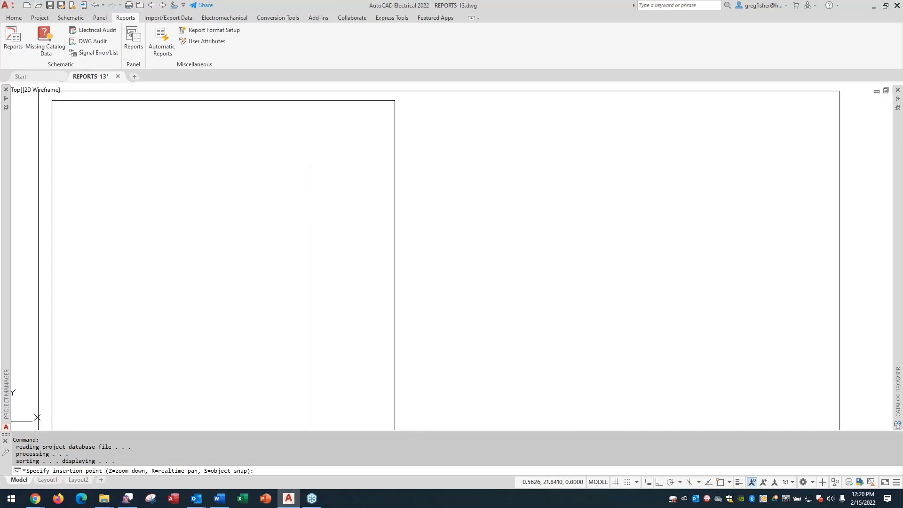
pyautogui.press('F9')
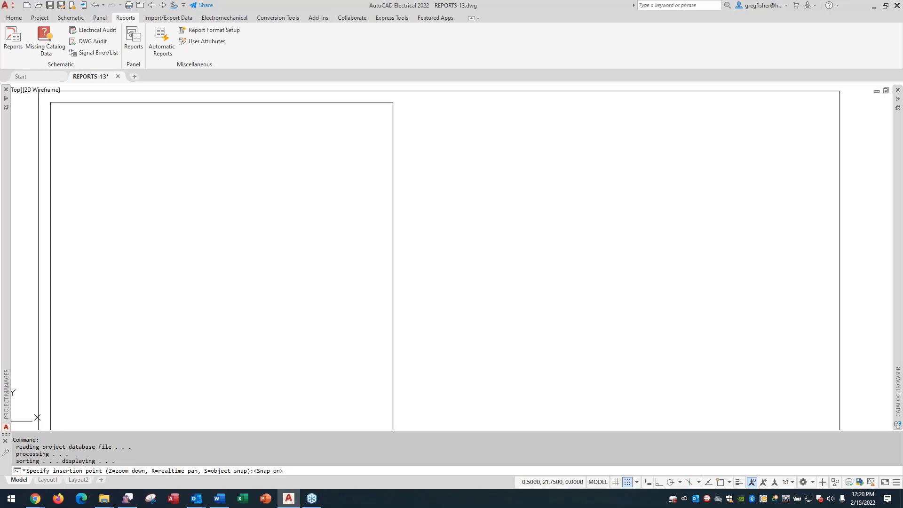
pyautogui.click(50, 102)
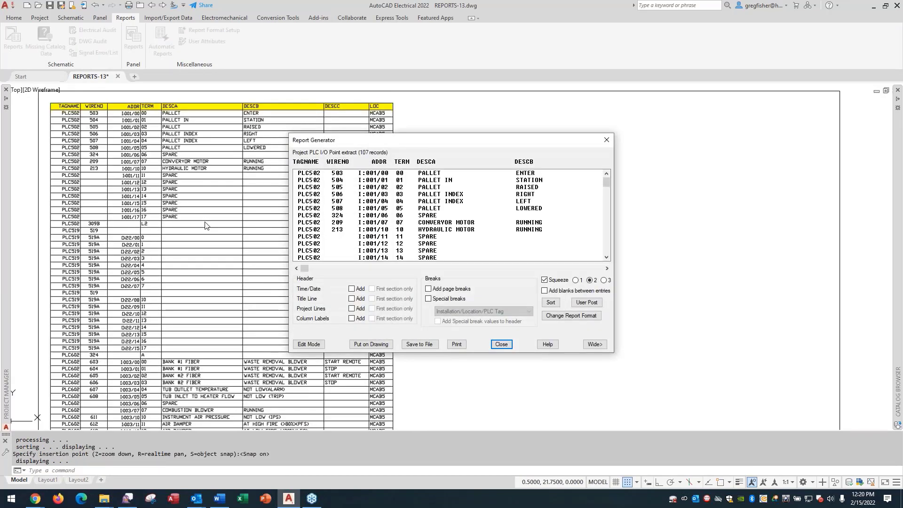
pyautogui.click(496, 345)
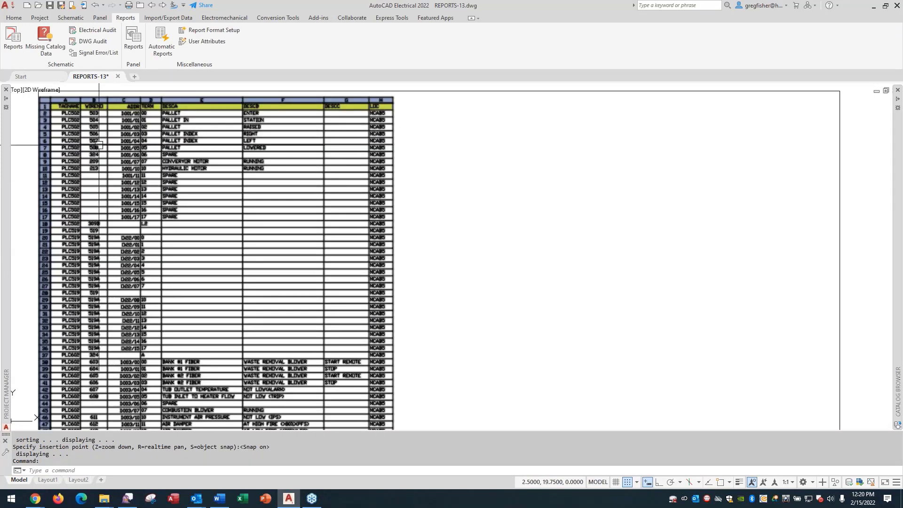
# Step: Turn snap off and examine the justification of the first TAGNAME data cell in the placed PLC I/O table
pyautogui.click(93, 133)
pyautogui.scroll(3, 93, 133)
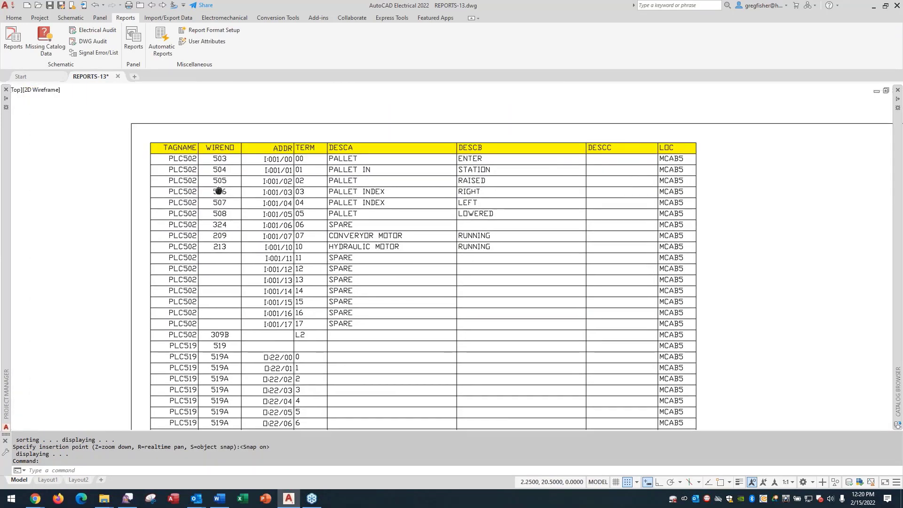
pyautogui.press('Escape')
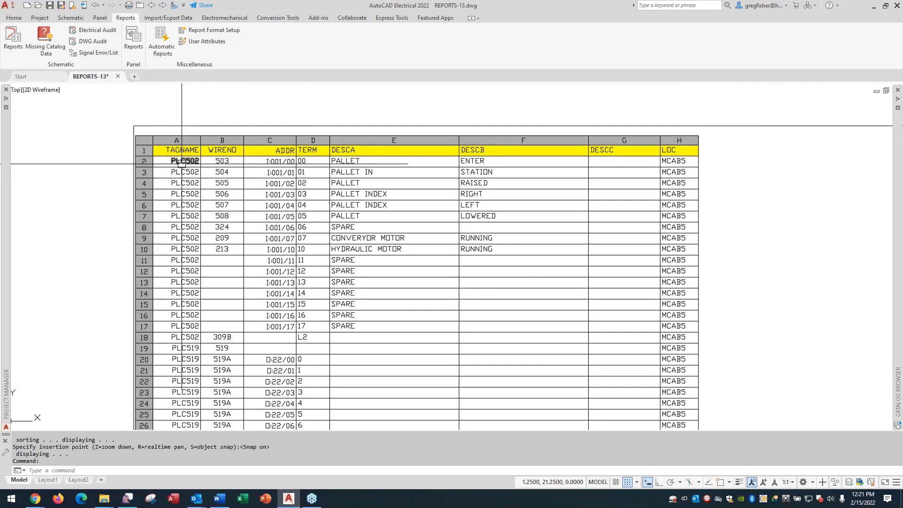
pyautogui.press('F9')
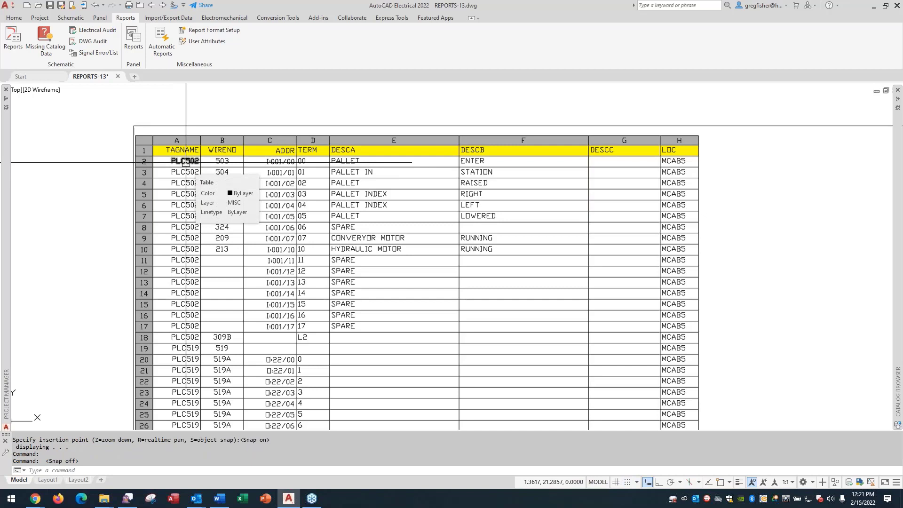
pyautogui.click(186, 163)
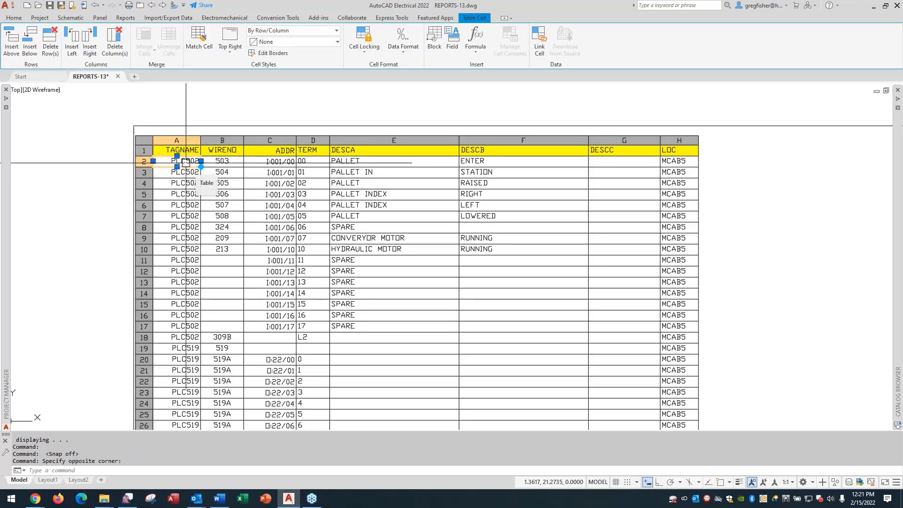
pyautogui.press('Escape')
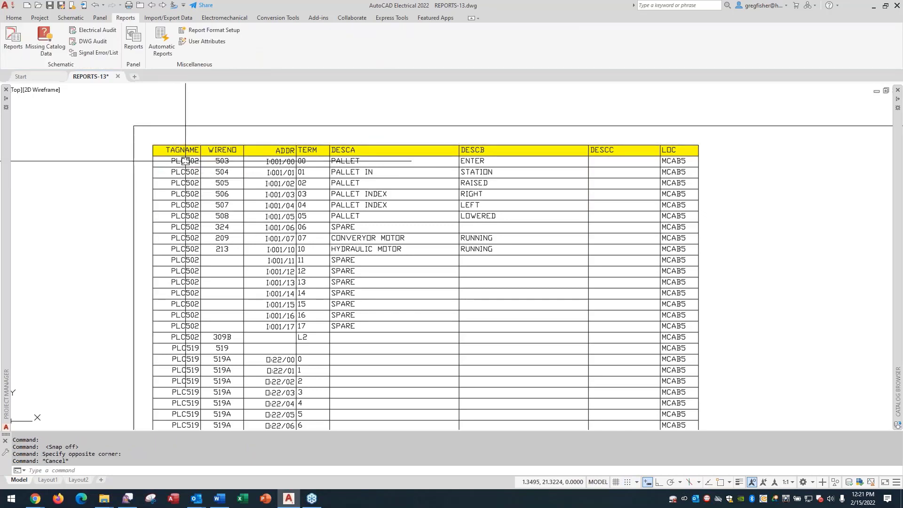
pyautogui.click(189, 158)
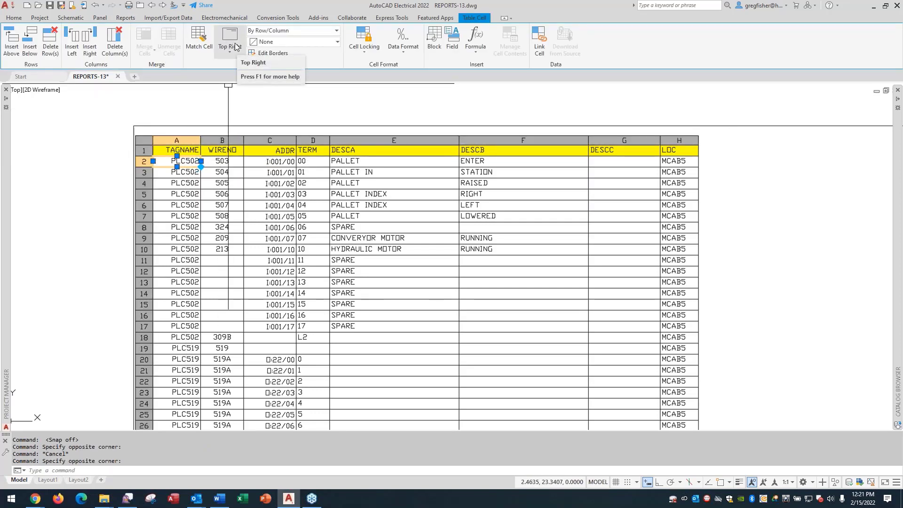
pyautogui.press('Escape')
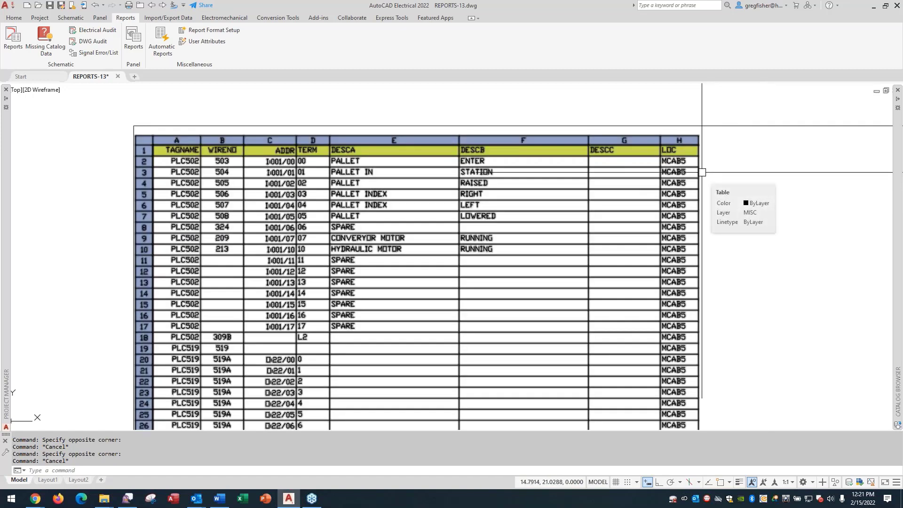
# Step: Erase the placed PLC I/O report table from the REPORTS-13 drawing
pyautogui.click(701, 172)
pyautogui.click(729, 197)
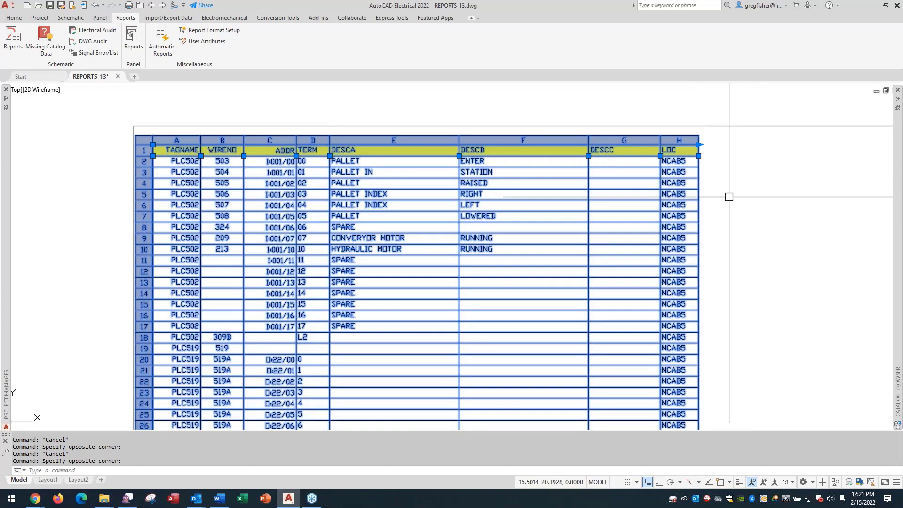
pyautogui.press('Delete')
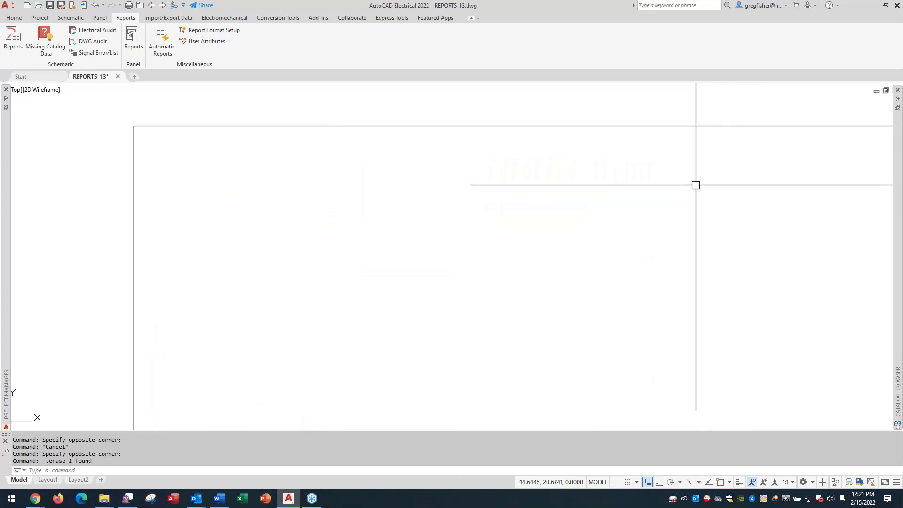
# Step: Generate the PLC I/O Address and Descriptions report again for the whole project, processing all of its drawings
pyautogui.click(20, 46)
pyautogui.click(468, 349)
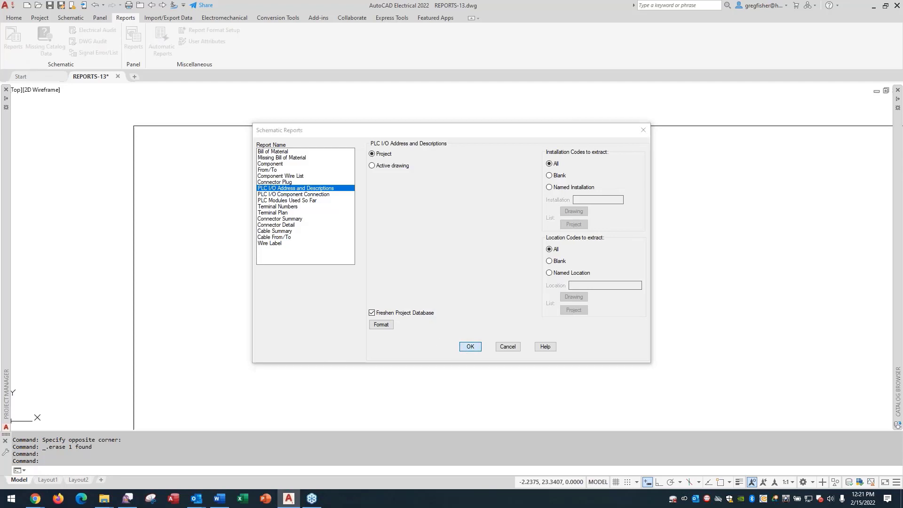
pyautogui.click(339, 223)
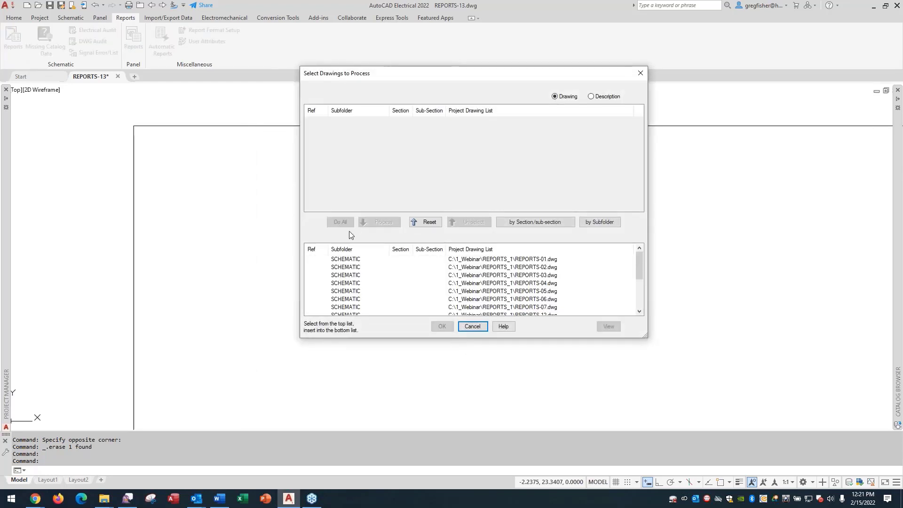
pyautogui.click(441, 327)
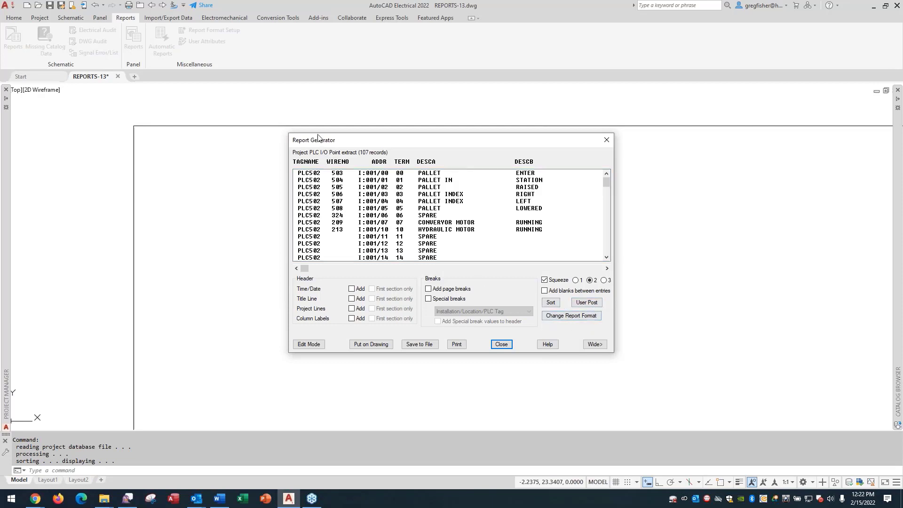
# Step: In the report format, set the justification of the TAGNAME and WIRENO fields to Middle Center
pyautogui.click(562, 316)
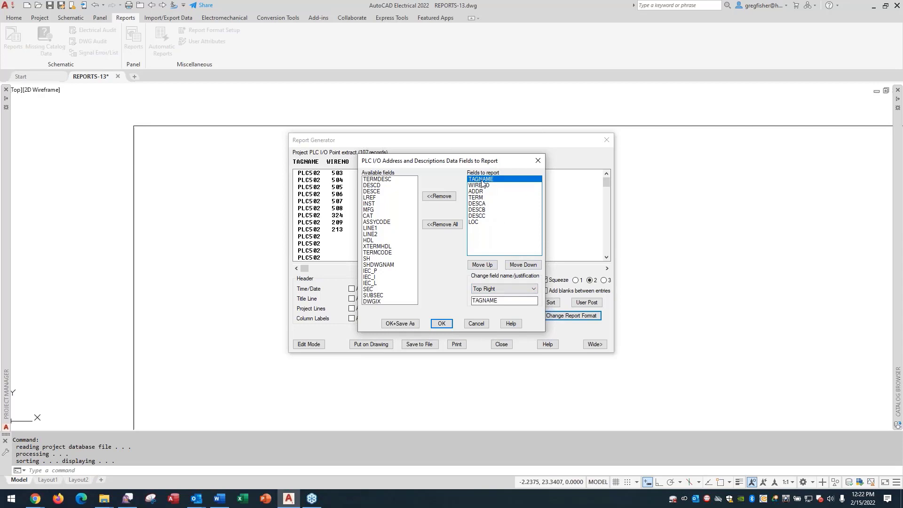
pyautogui.click(528, 289)
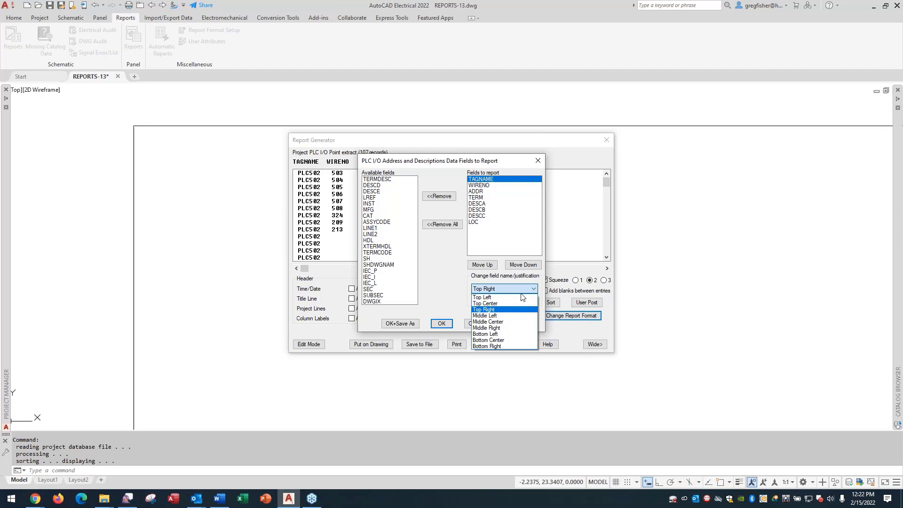
pyautogui.click(517, 325)
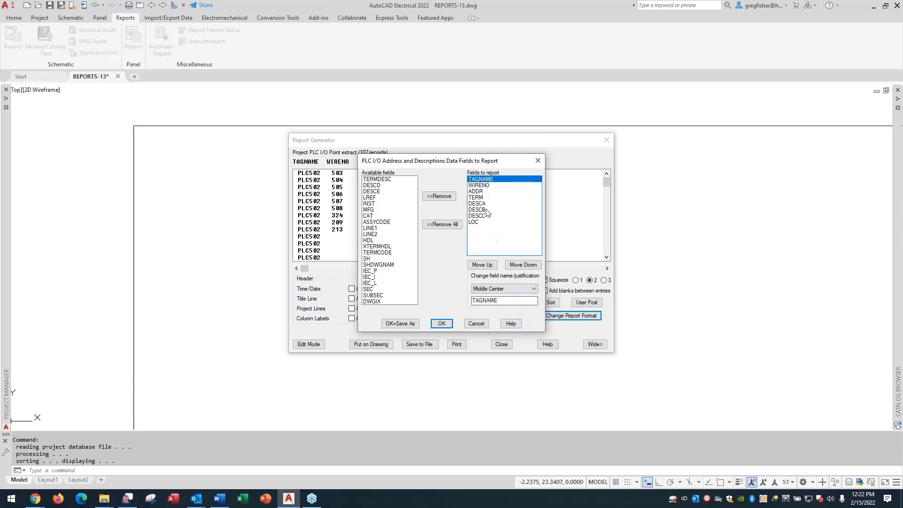
pyautogui.click(482, 186)
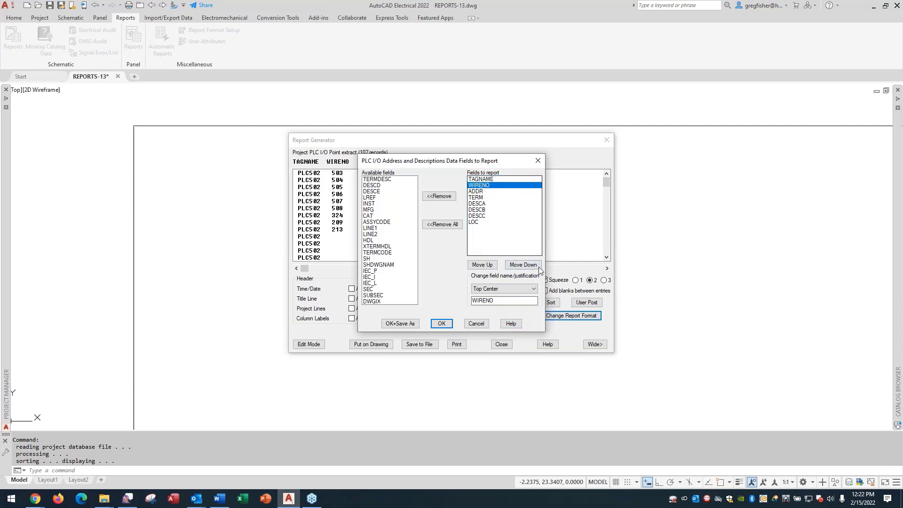
pyautogui.click(529, 289)
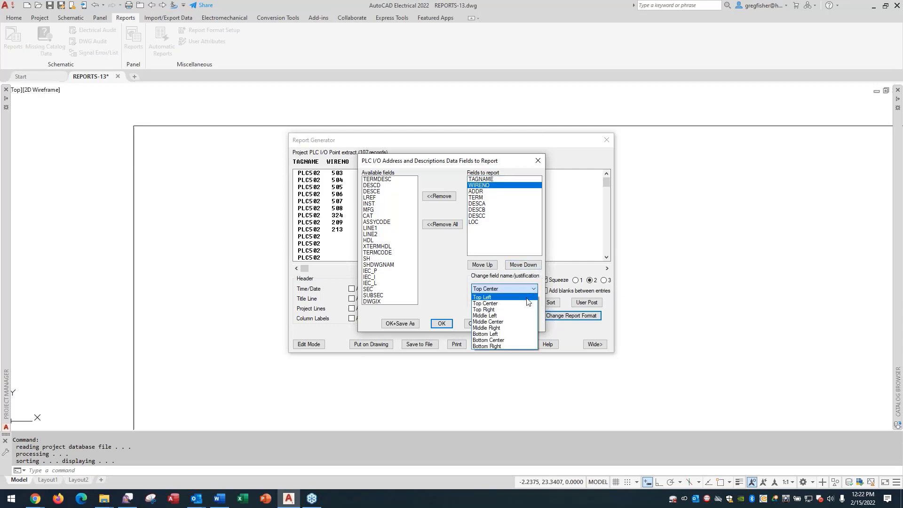
pyautogui.click(518, 322)
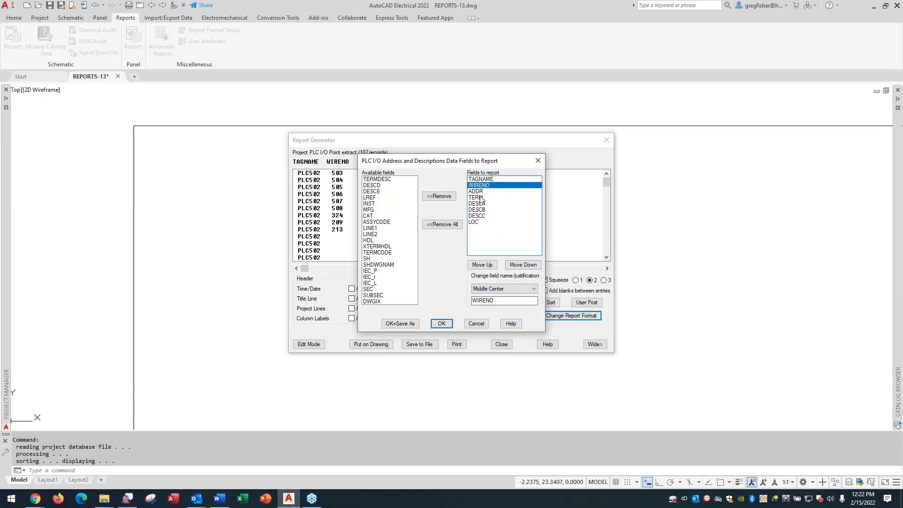
# Step: Move the field settings dialog clear of the report preview and set the ADDR and TERM fields to Middle Center justification
pyautogui.moveTo(509, 160); pyautogui.dragTo(742, 148)
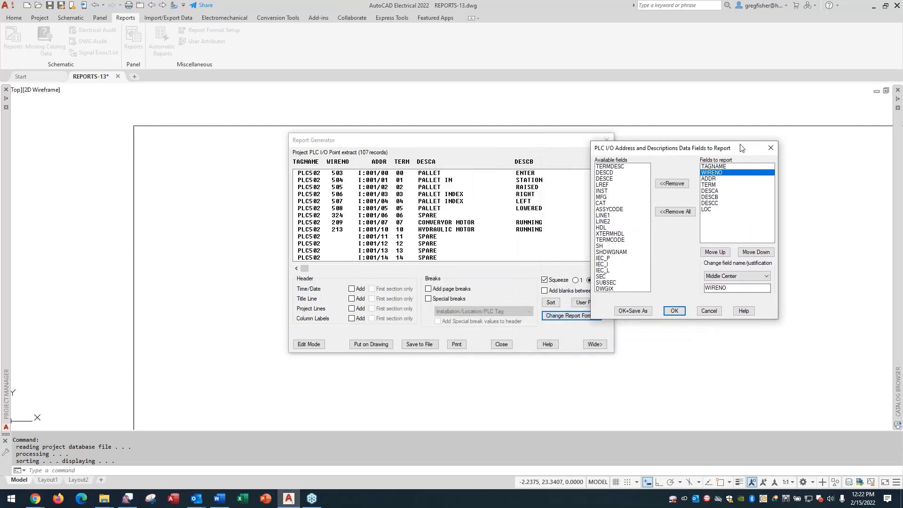
pyautogui.click(723, 179)
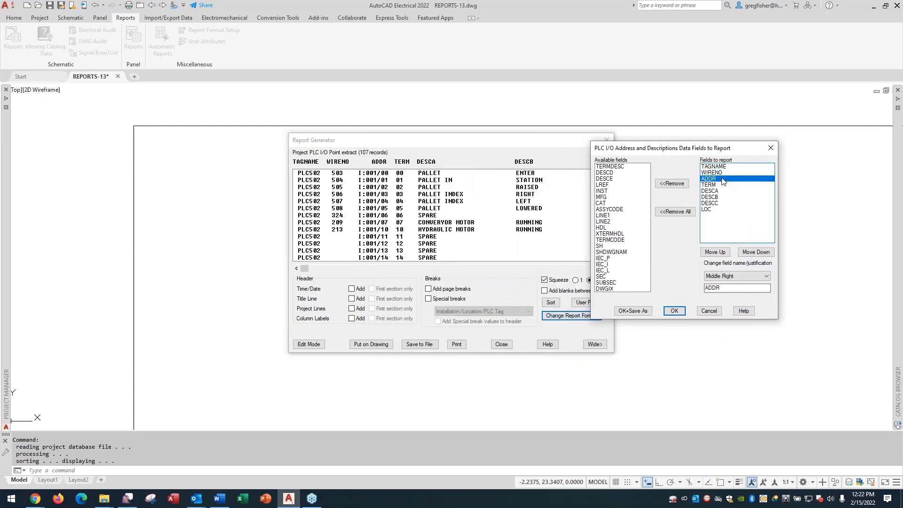
pyautogui.click(763, 279)
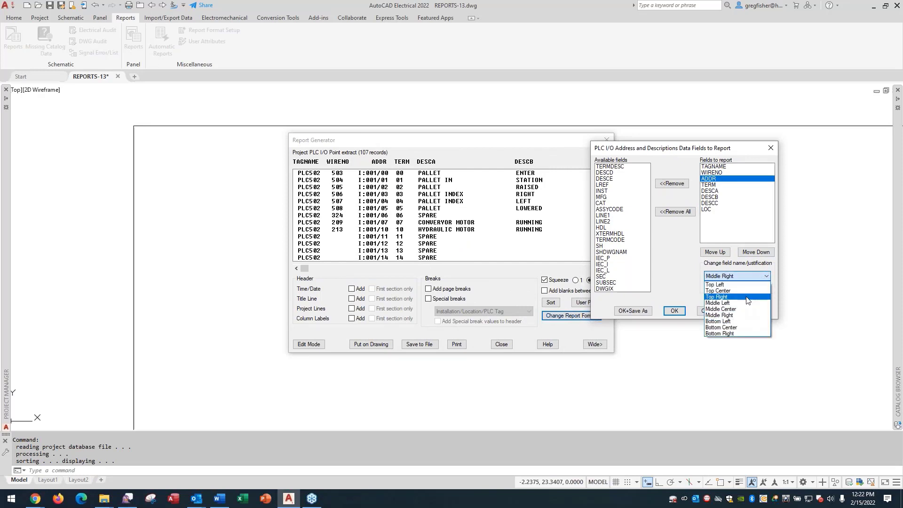
pyautogui.click(743, 309)
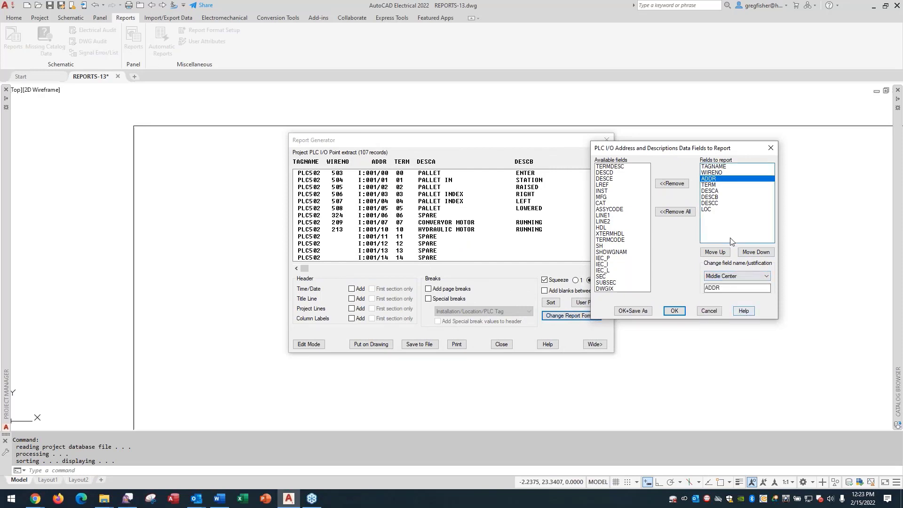
pyautogui.click(711, 186)
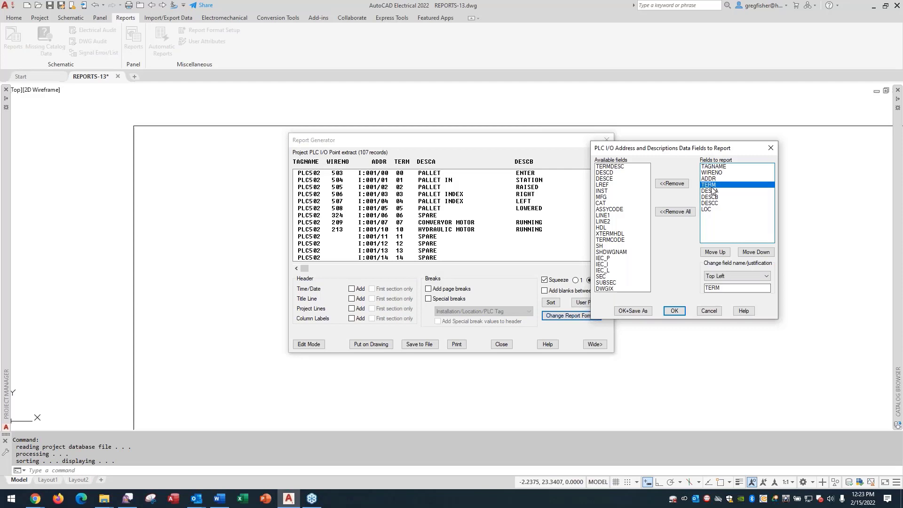
pyautogui.click(766, 277)
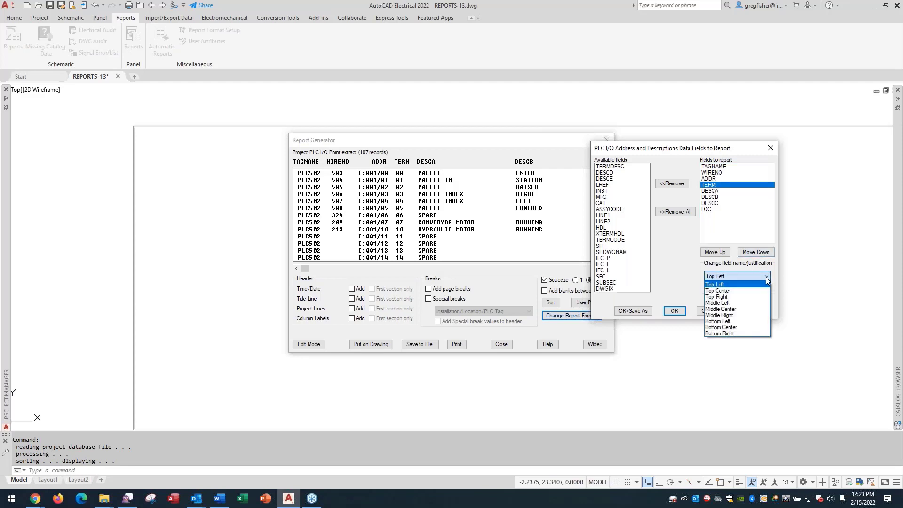
pyautogui.click(744, 310)
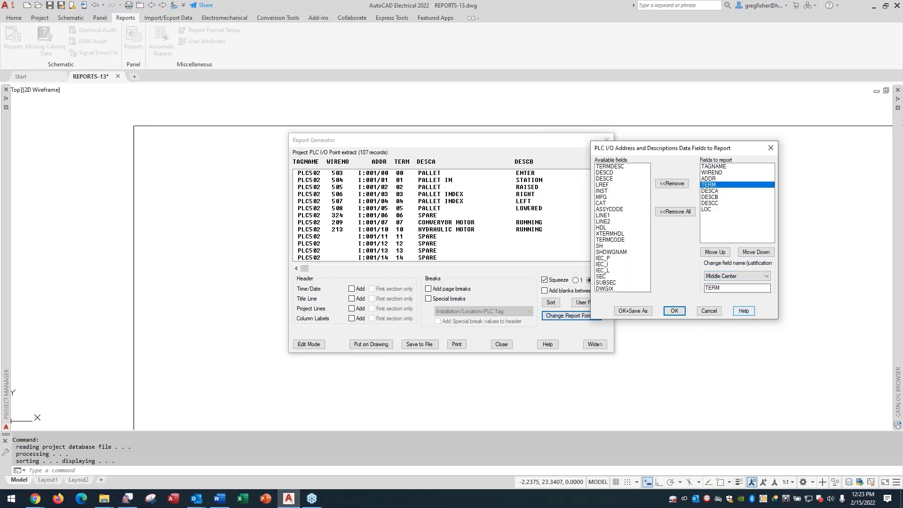
# Step: Set the justification of the DESCA, DESCB and DESCC description fields to Middle Left
pyautogui.click(710, 191)
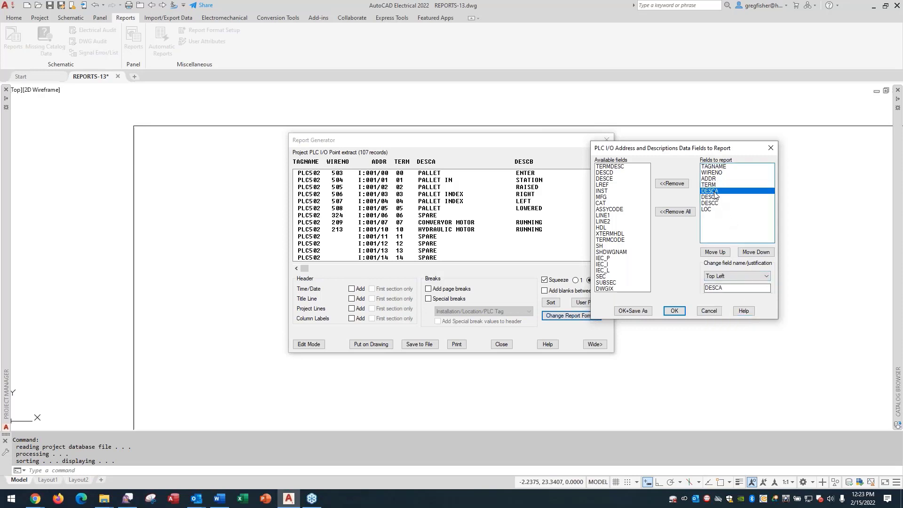
pyautogui.click(754, 277)
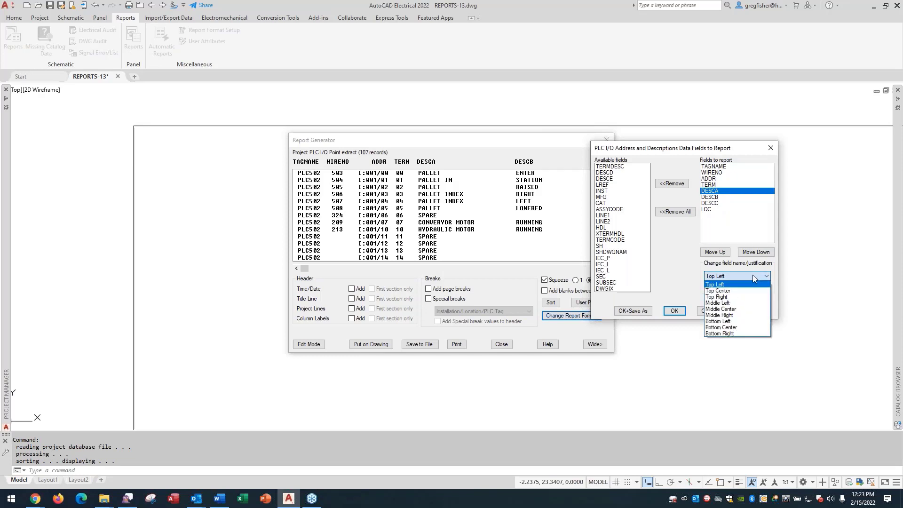
pyautogui.click(727, 304)
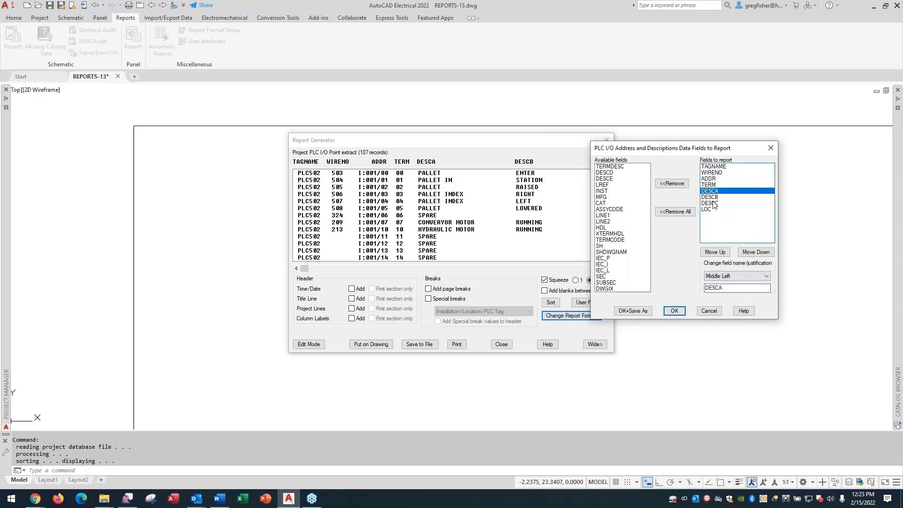
pyautogui.click(710, 197)
pyautogui.click(742, 280)
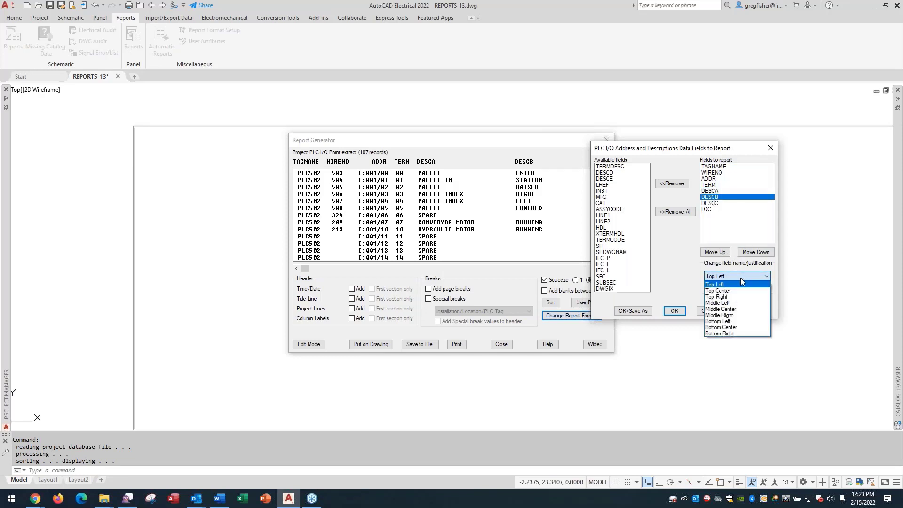
pyautogui.click(727, 304)
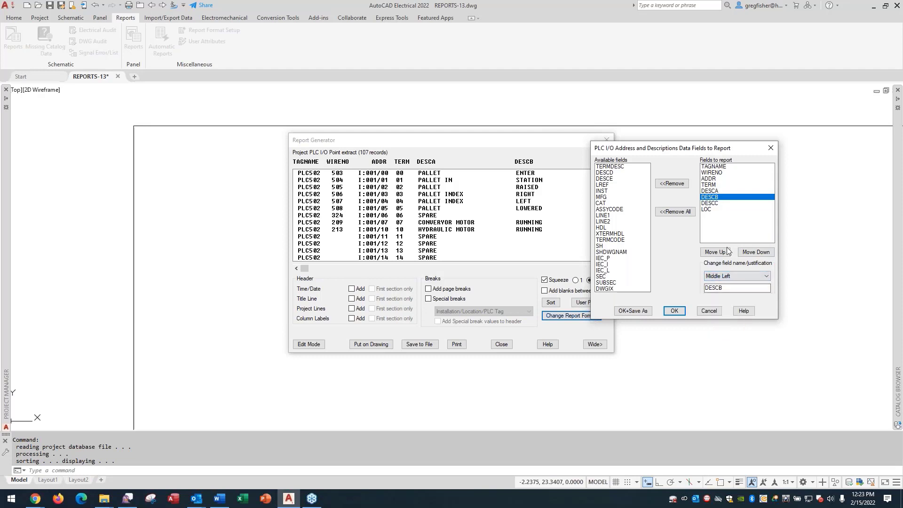
pyautogui.click(717, 204)
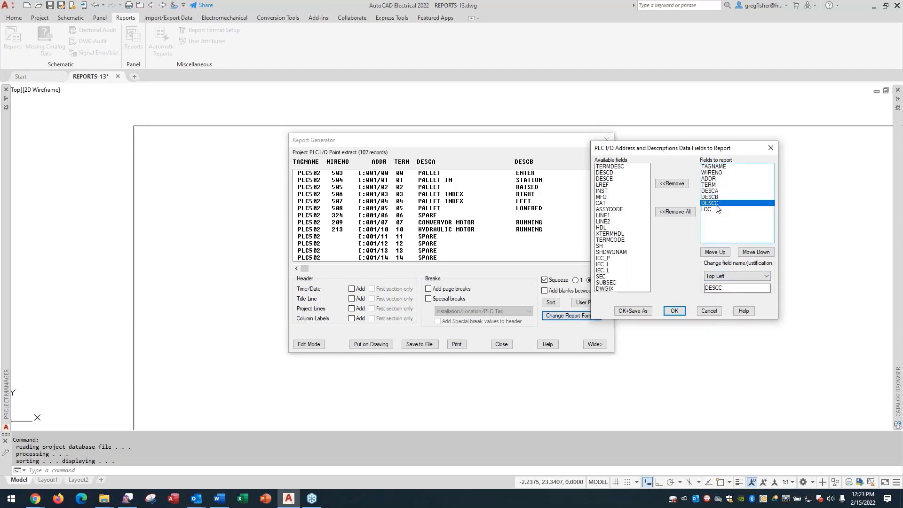
pyautogui.click(741, 276)
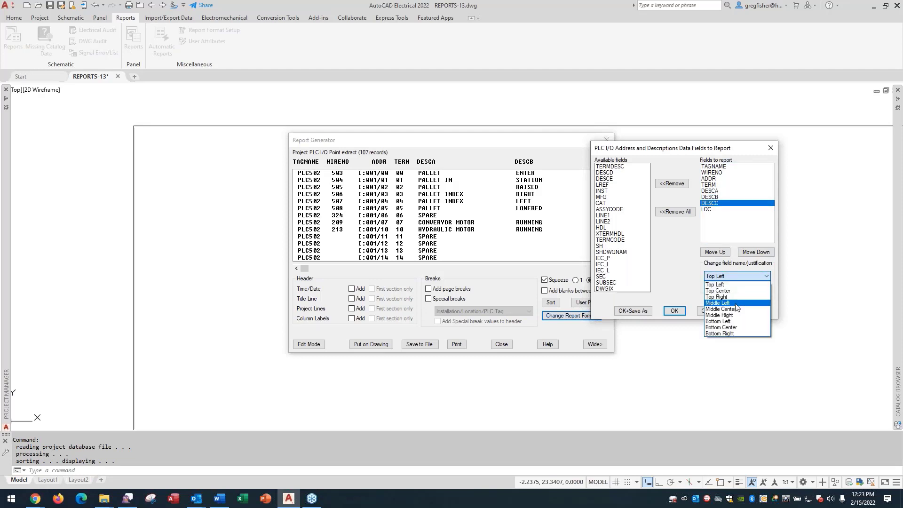
pyautogui.click(736, 303)
# Step: Set the LOC field's justification to Middle Right and apply the changed format to the report
pyautogui.click(708, 210)
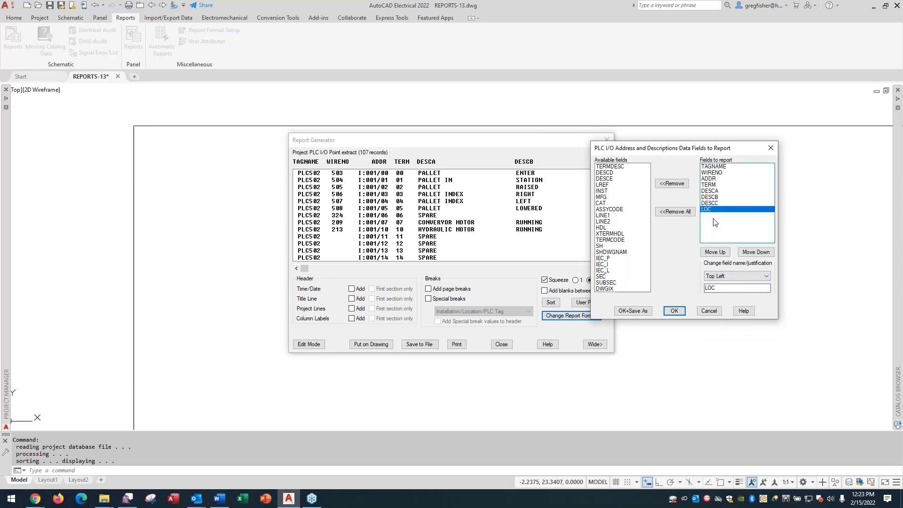
pyautogui.click(753, 277)
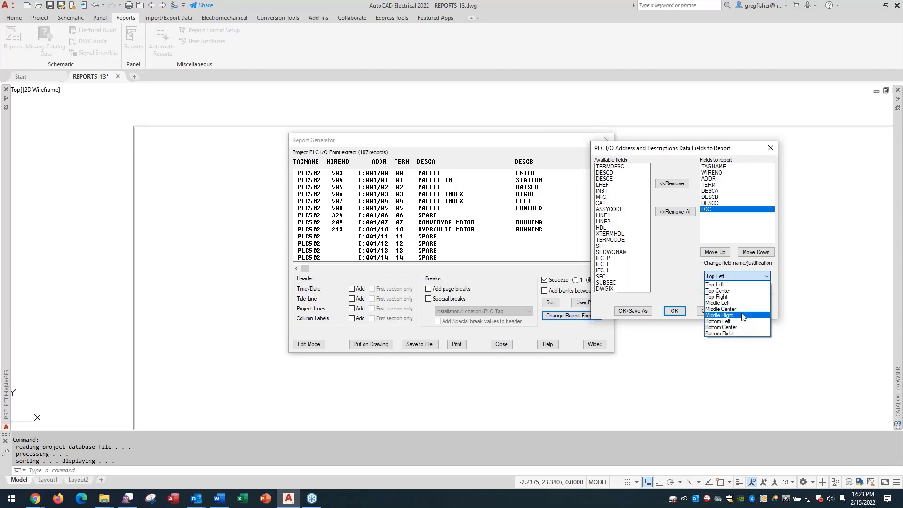
pyautogui.click(726, 315)
pyautogui.click(674, 311)
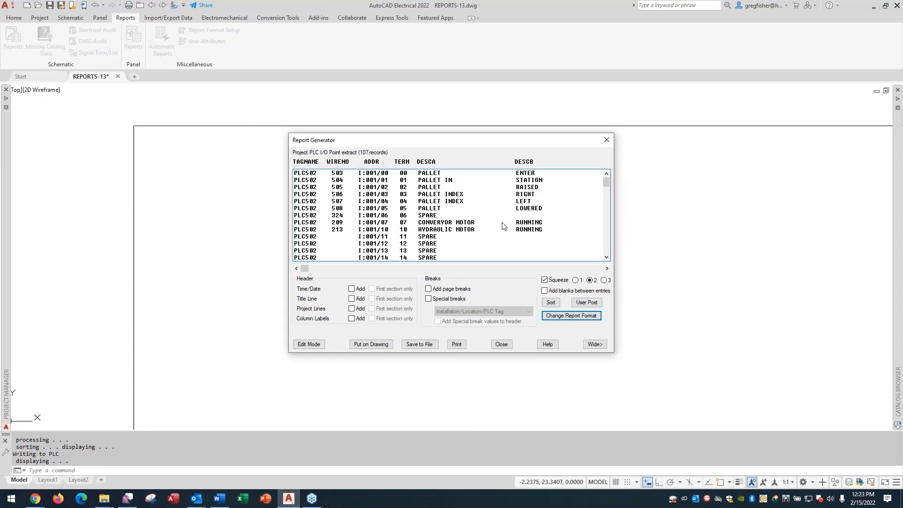
pyautogui.click(388, 345)
pyautogui.click(390, 210)
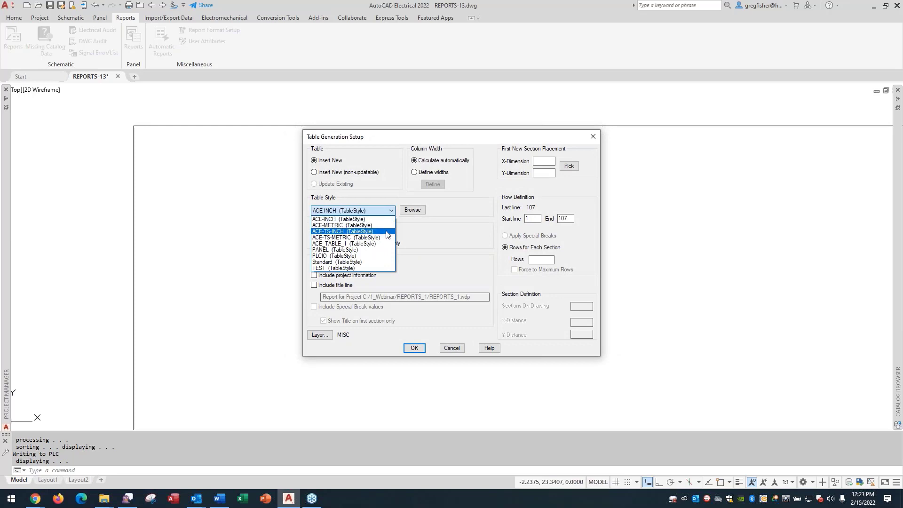
pyautogui.click(382, 255)
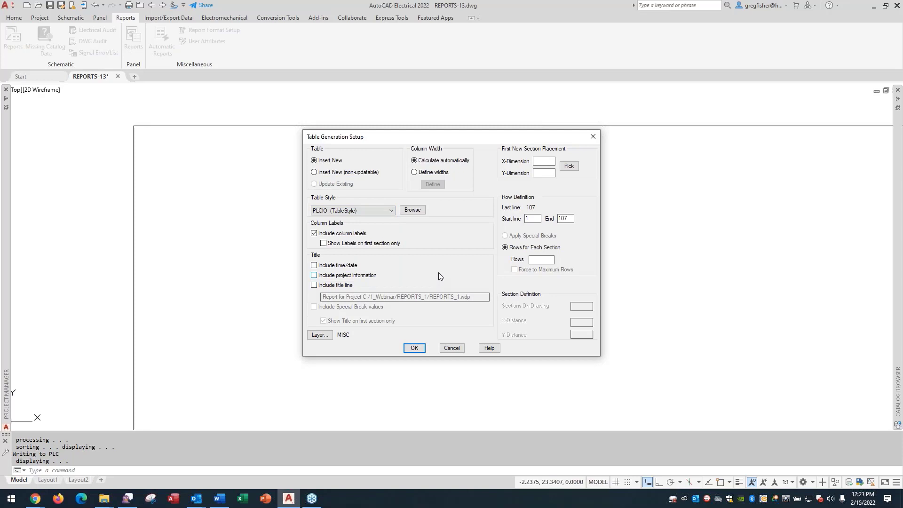
pyautogui.click(413, 347)
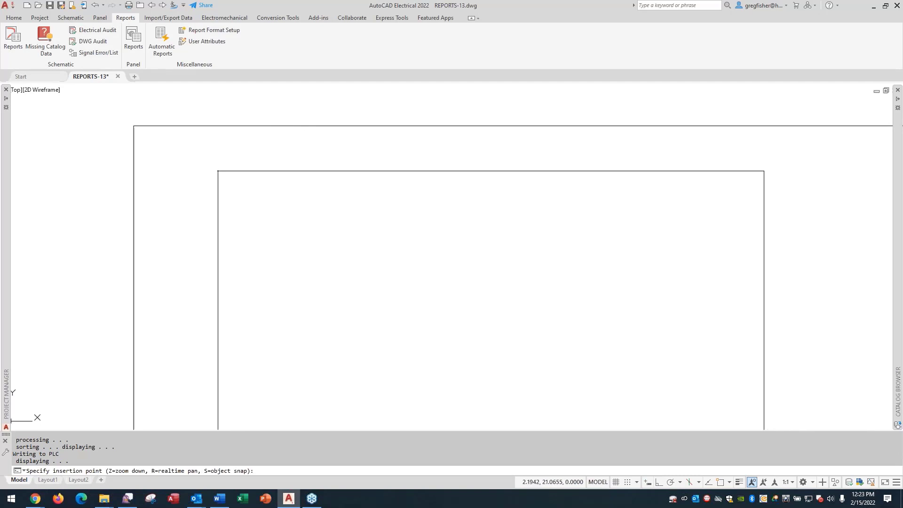
pyautogui.press('Escape')
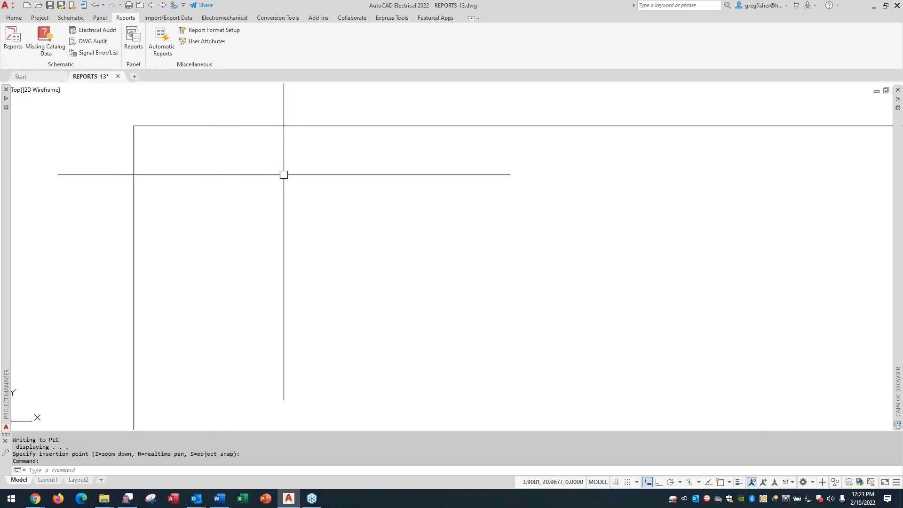
# Step: Run the PLC I/O Address and Descriptions report again for all drawings in the project
pyautogui.press('Return')
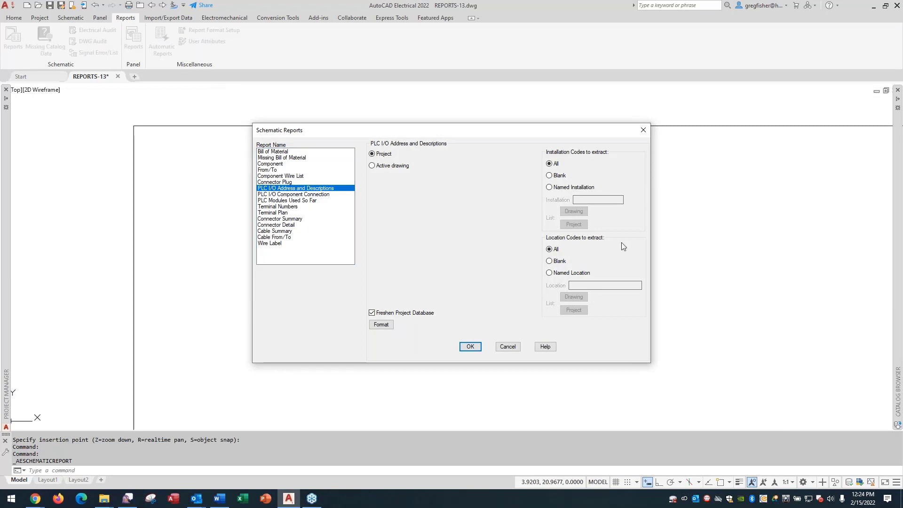
pyautogui.click(469, 347)
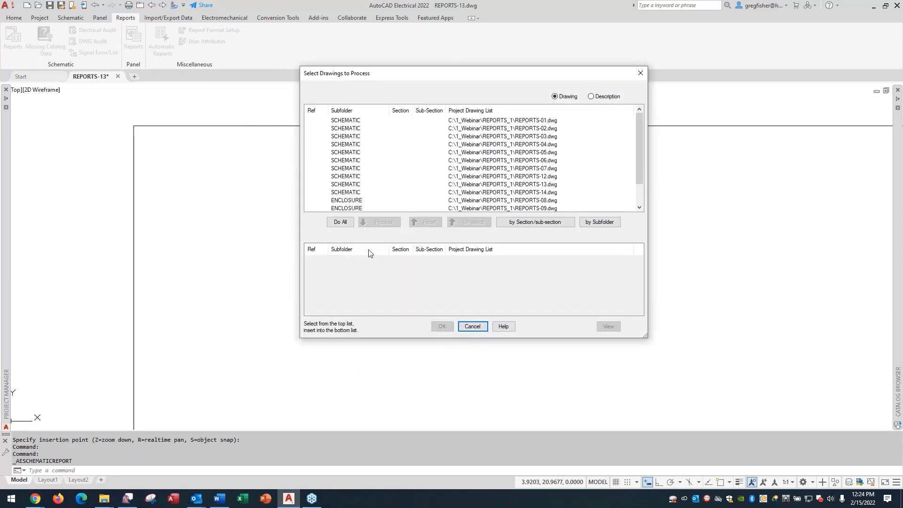
pyautogui.click(340, 222)
pyautogui.click(441, 327)
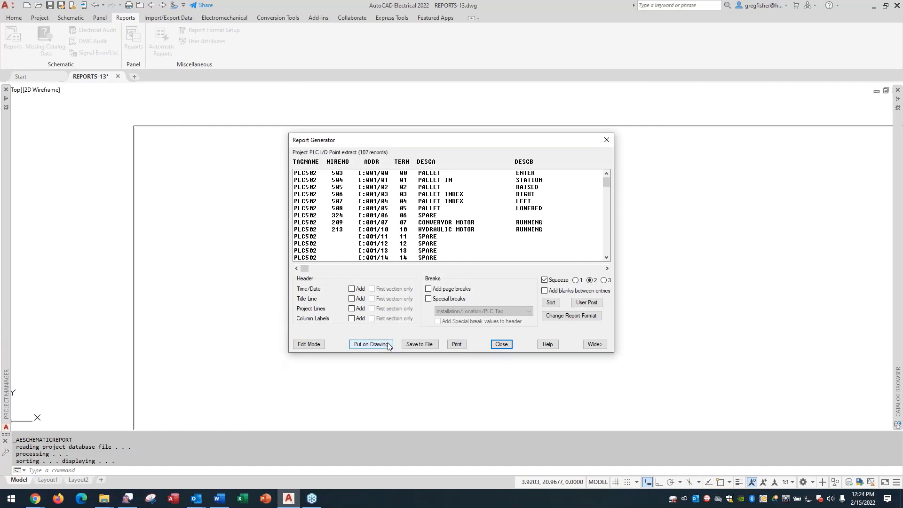
# Step: Insert the report as a PLCIO-style table, snapped to 0.25, 22.00 inside the border's upper-left corner, and close the report generator
pyautogui.click(388, 346)
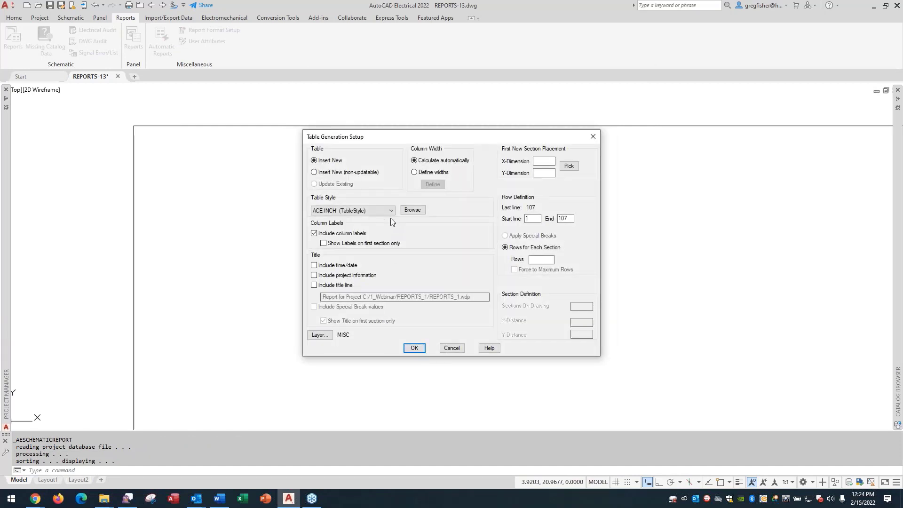
pyautogui.click(392, 211)
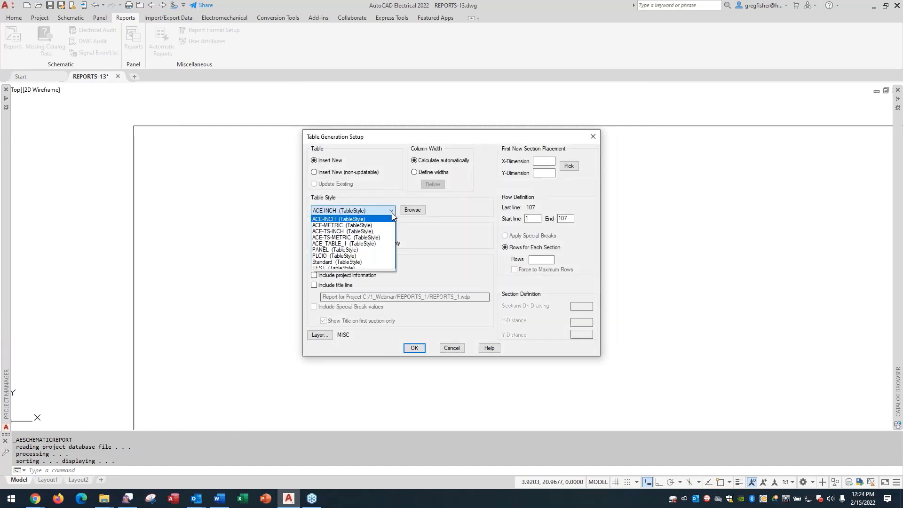
pyautogui.click(381, 256)
pyautogui.click(412, 347)
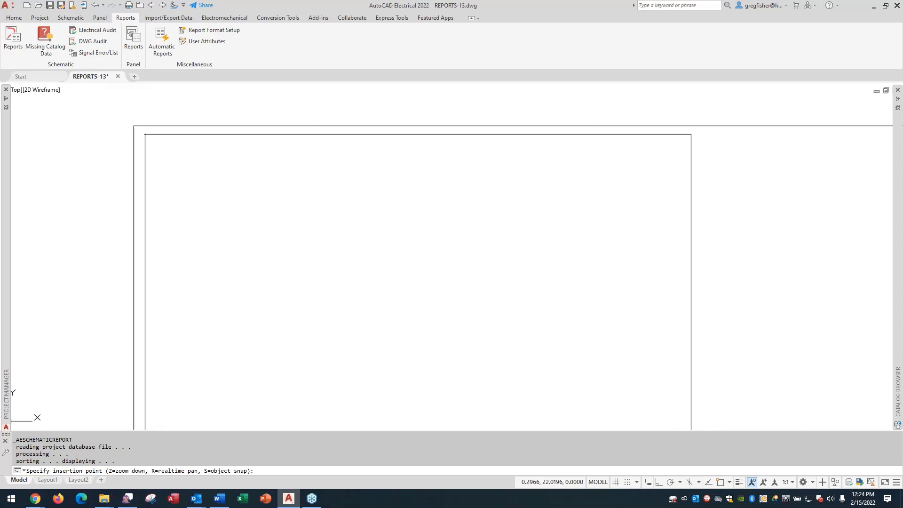
pyautogui.press('F9')
pyautogui.click(143, 134)
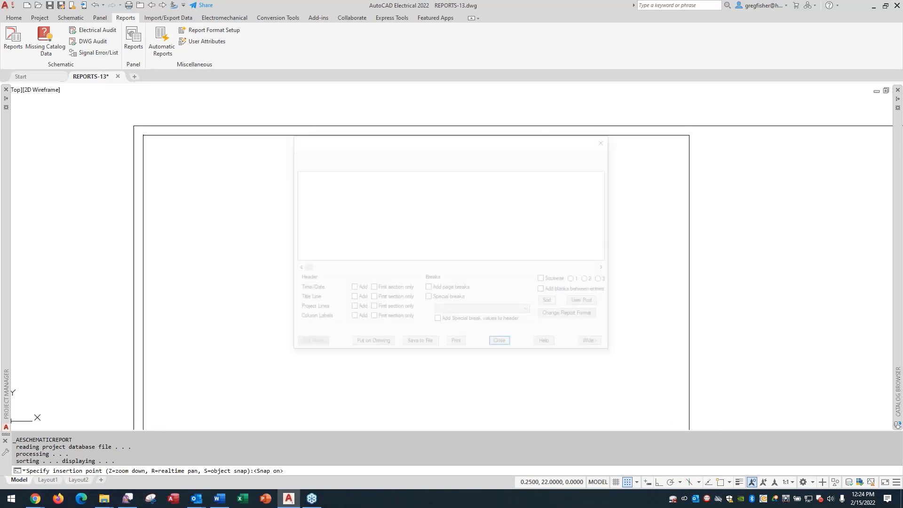
pyautogui.click(502, 343)
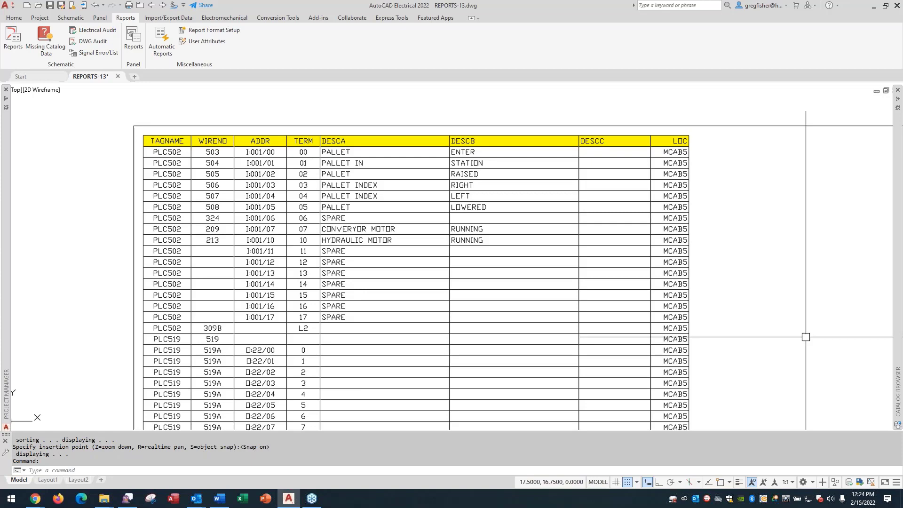
# Step: Generate the PLC I/O Address and Descriptions report for the whole project once more and open its report format settings
pyautogui.middleClick(805, 273)
pyautogui.middleClick(805, 273)
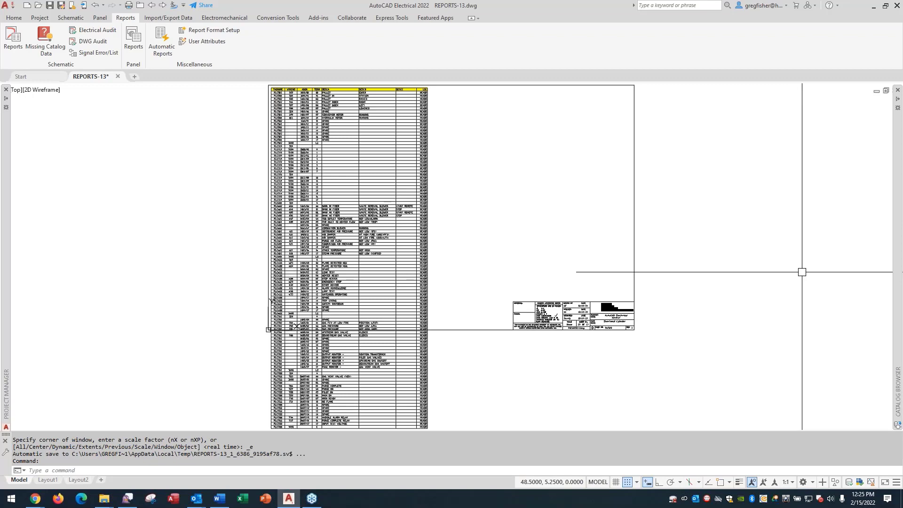
pyautogui.click(14, 39)
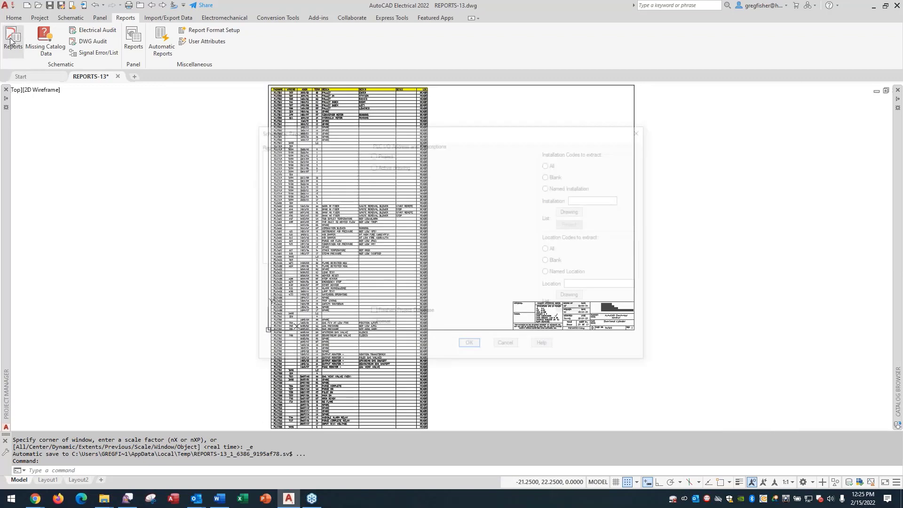
pyautogui.click(470, 346)
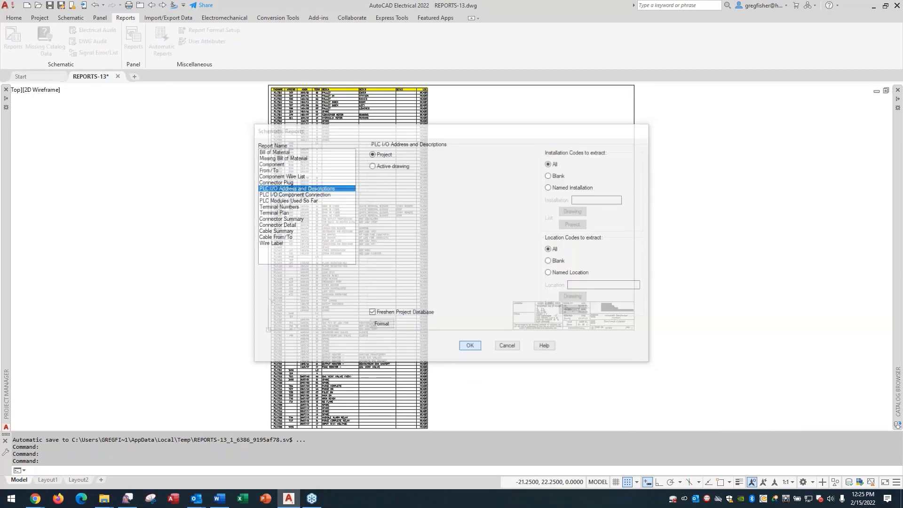
pyautogui.click(341, 222)
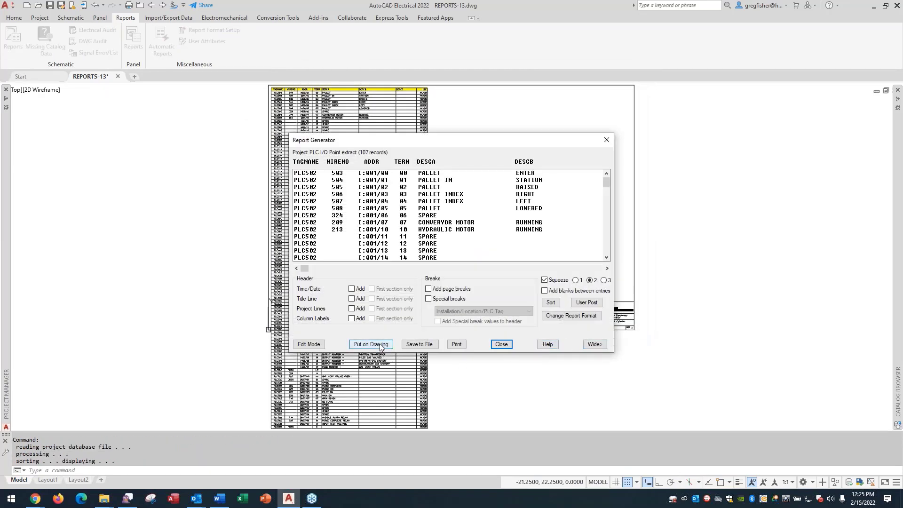
pyautogui.click(561, 319)
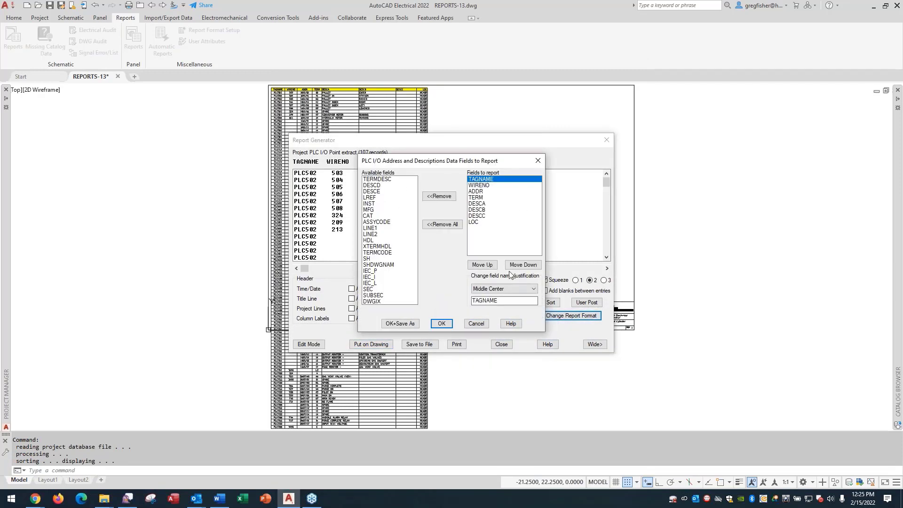
# Step: Remove the LOC field from the report, add it back at the end of the field list, and select TAGNAME
pyautogui.click(484, 223)
pyautogui.click(443, 199)
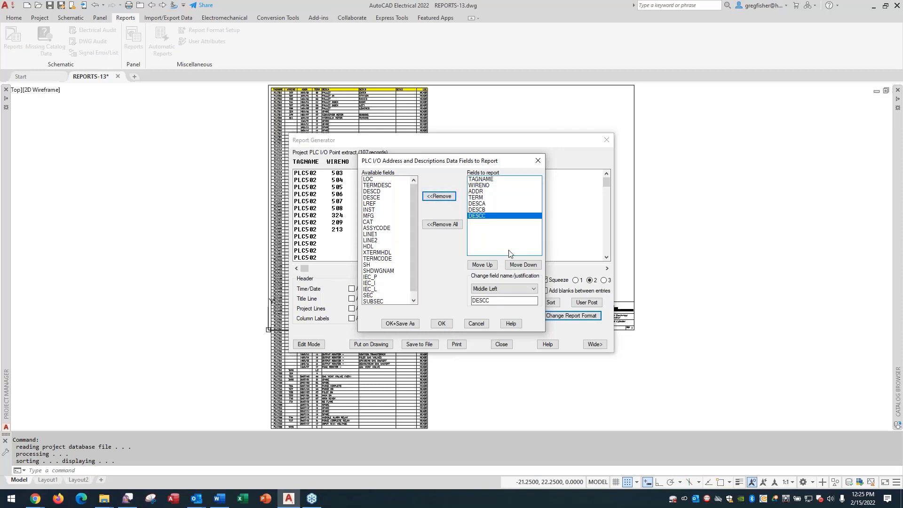
pyautogui.click(368, 179)
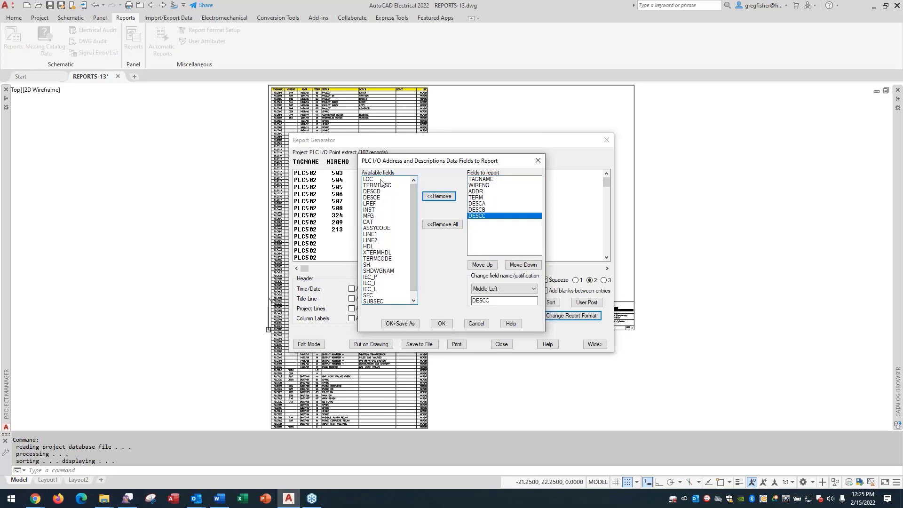
pyautogui.click(439, 196)
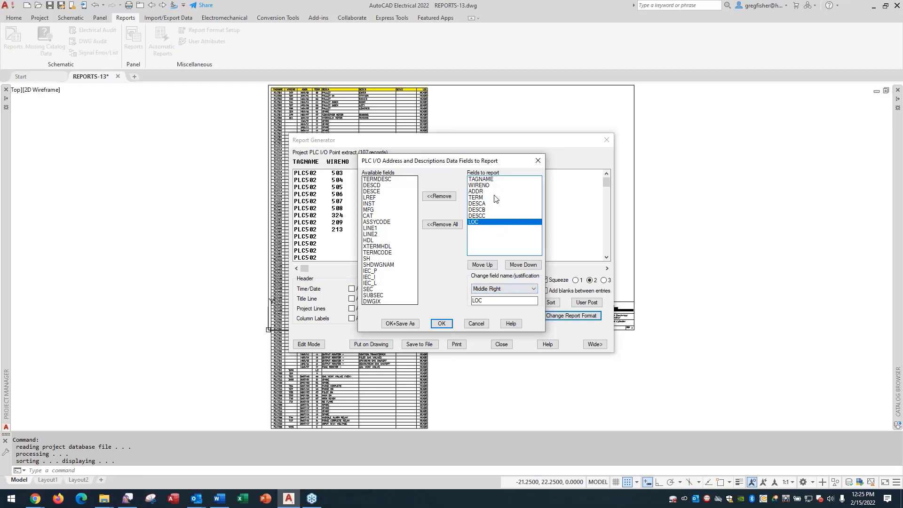
pyautogui.click(494, 182)
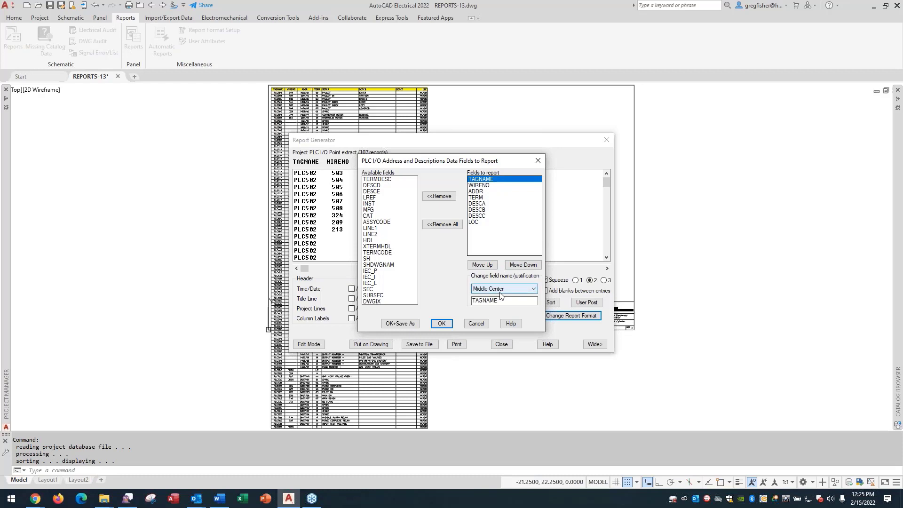
# Step: Start saving the report format as a PLC settings file and browse to the C:\1_Webinar folder
pyautogui.click(407, 325)
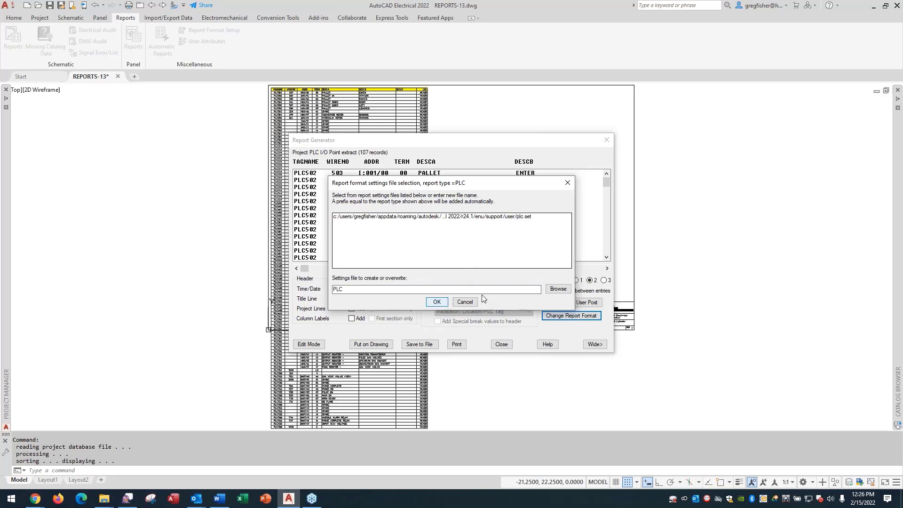
pyautogui.click(558, 289)
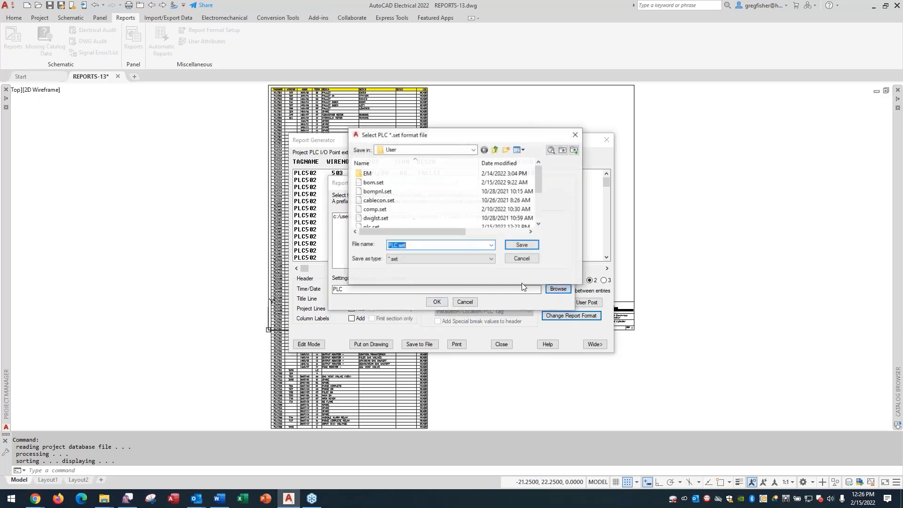
pyautogui.click(473, 150)
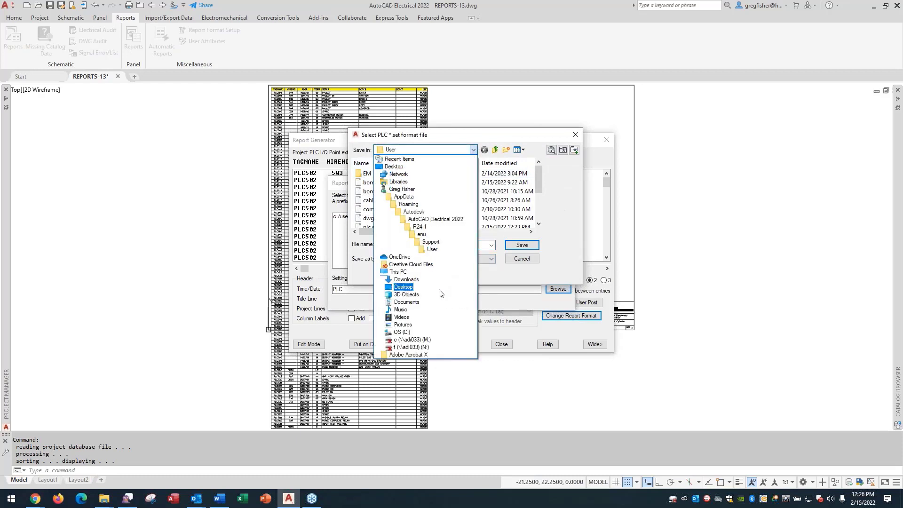
pyautogui.click(436, 332)
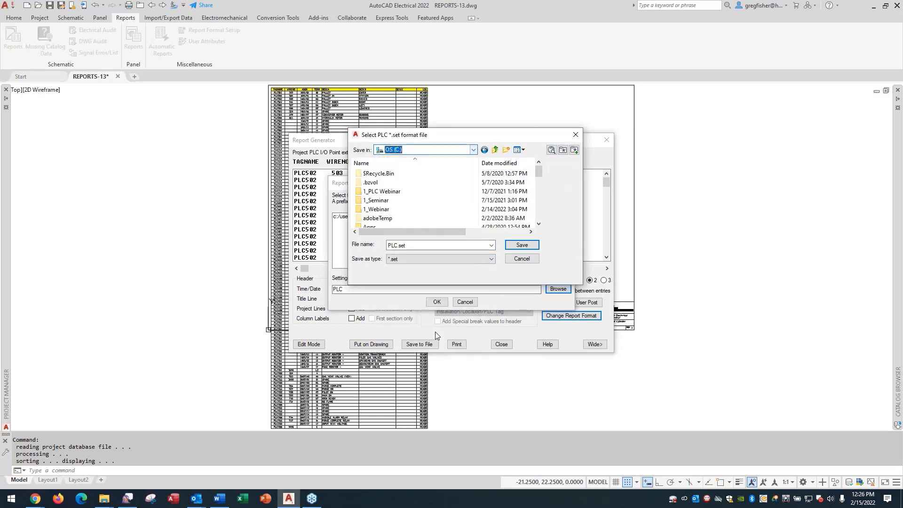
pyautogui.doubleClick(420, 209)
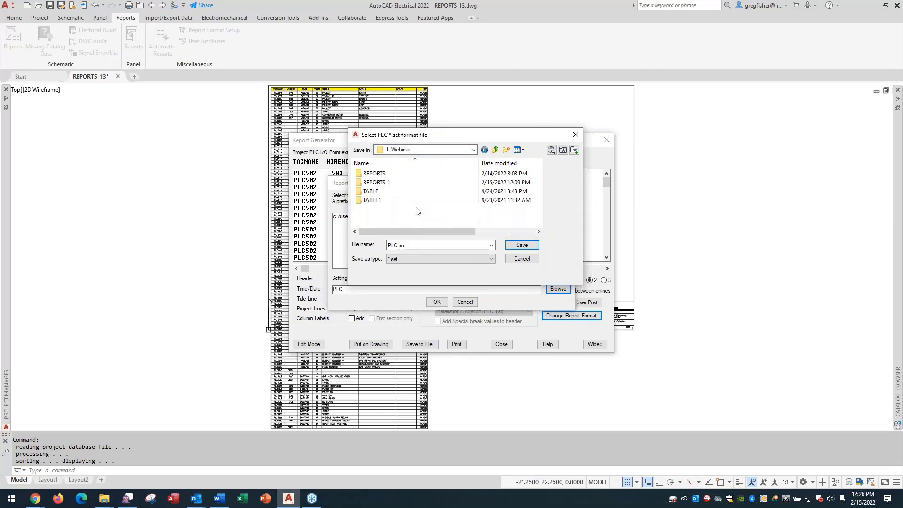
# Step: Save the PLC report format settings as plc_1.set in the REPORTS_1 folder
pyautogui.doubleClick(408, 182)
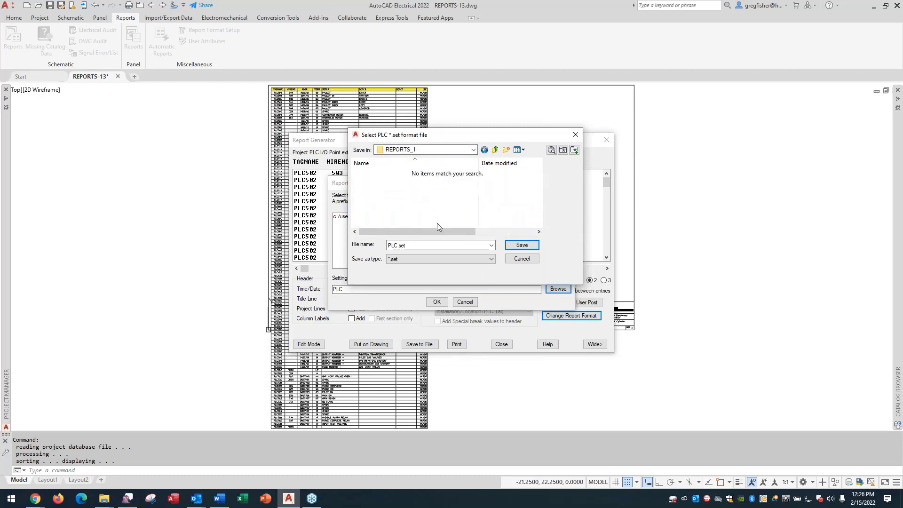
pyautogui.doubleClick(398, 245)
pyautogui.click(398, 245)
pyautogui.write('_1')
pyautogui.click(516, 245)
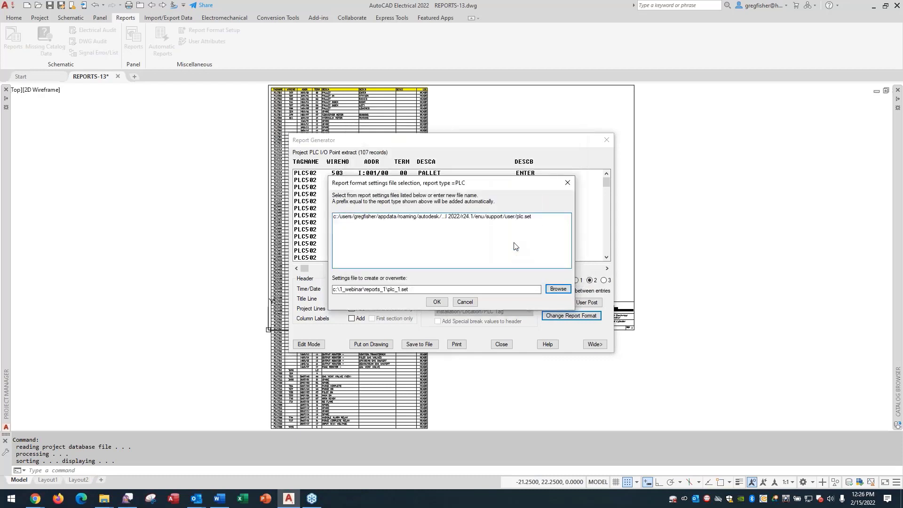
pyautogui.click(436, 302)
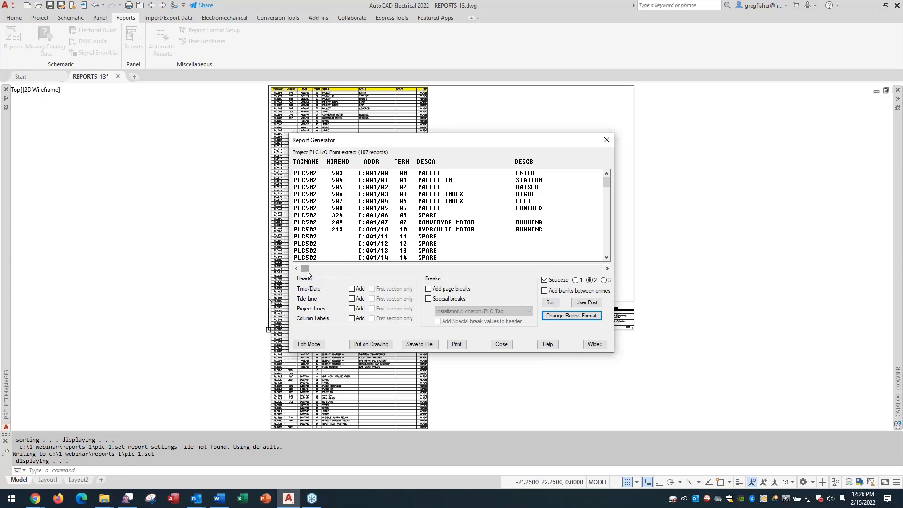
# Step: Replace the LOC field with the SH field in the PLC I/O report format and close the report
pyautogui.click(557, 317)
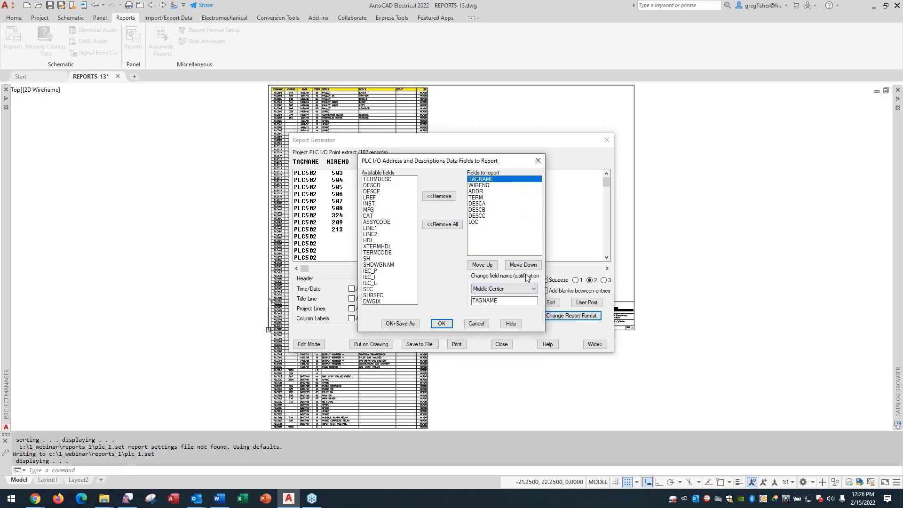
pyautogui.click(476, 222)
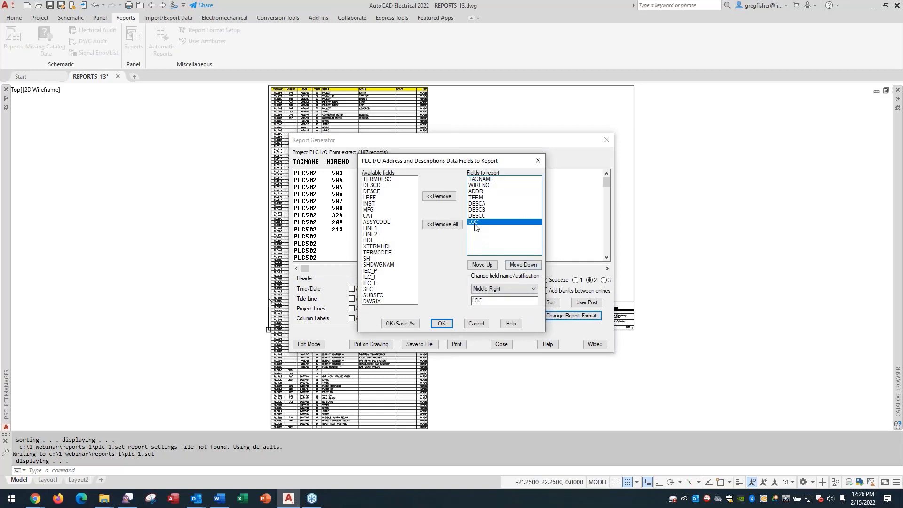
pyautogui.click(440, 196)
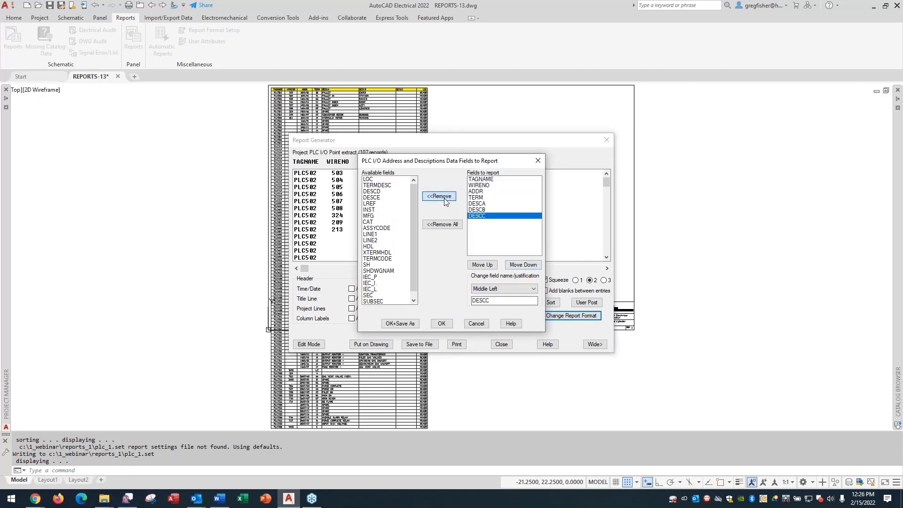
pyautogui.doubleClick(370, 265)
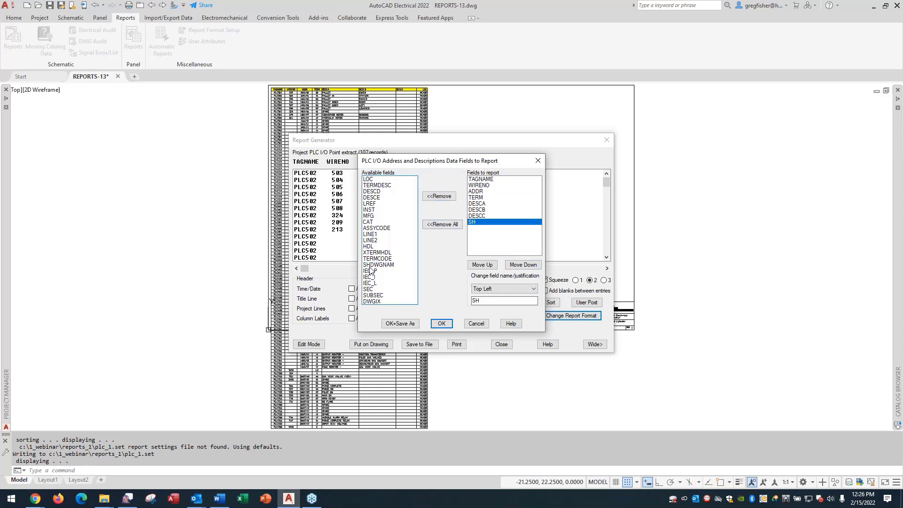
pyautogui.click(438, 323)
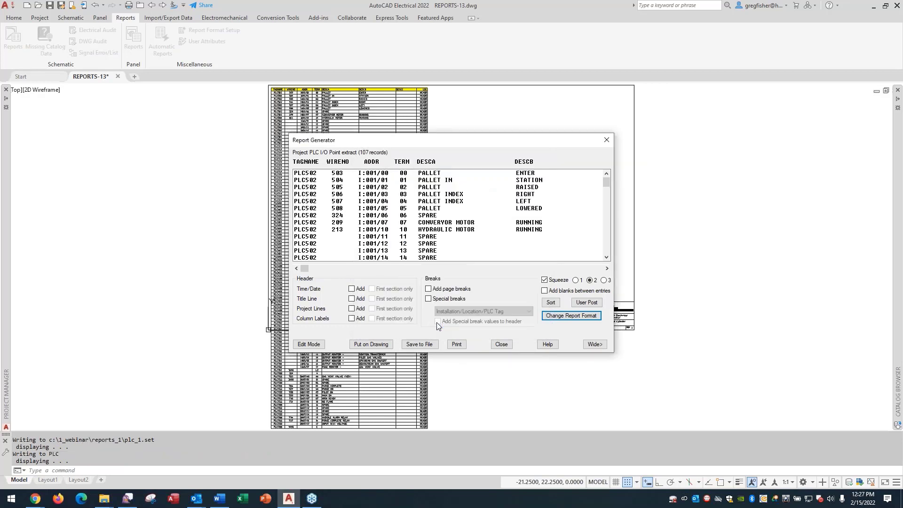
pyautogui.moveTo(304, 268)
pyautogui.mouseDown()
pyautogui.moveTo(476, 269)
pyautogui.moveTo(308, 268)
pyautogui.mouseUp()
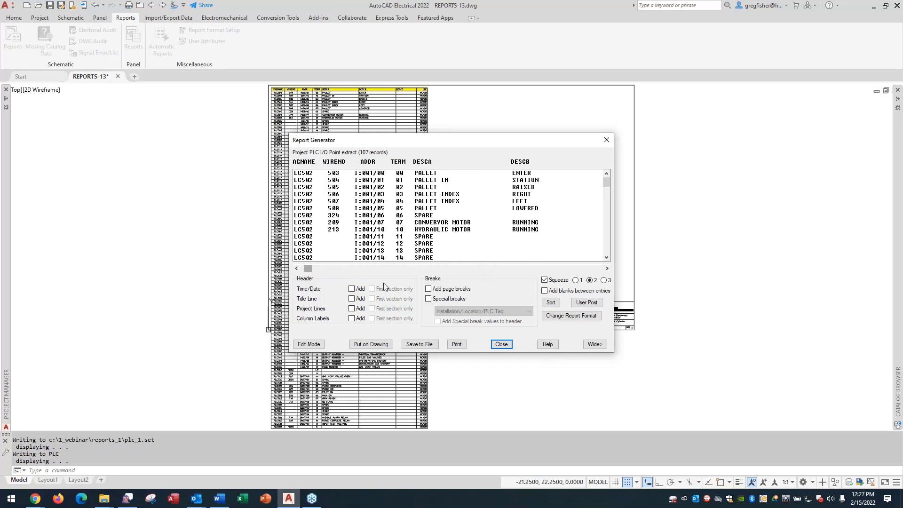
pyautogui.click(502, 344)
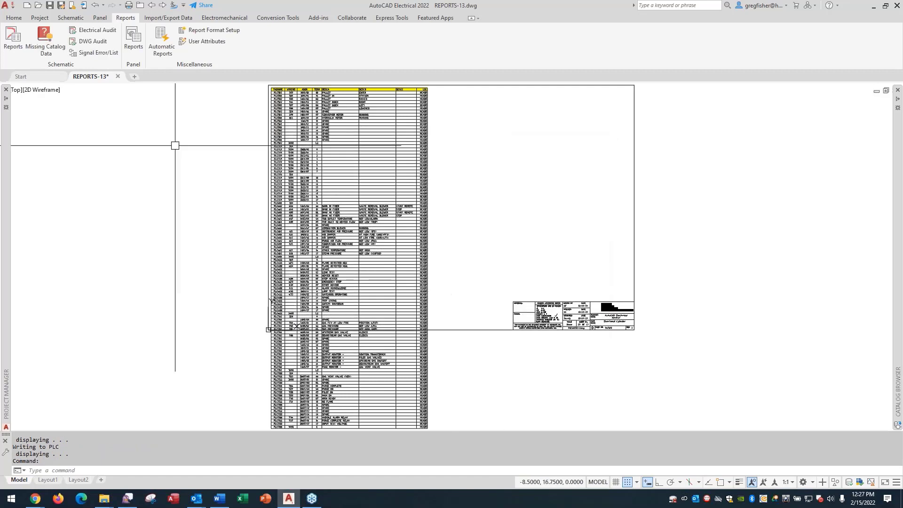
# Step: Run the PLC I/O Address and Descriptions report for the project, processing all drawings
pyautogui.click(14, 48)
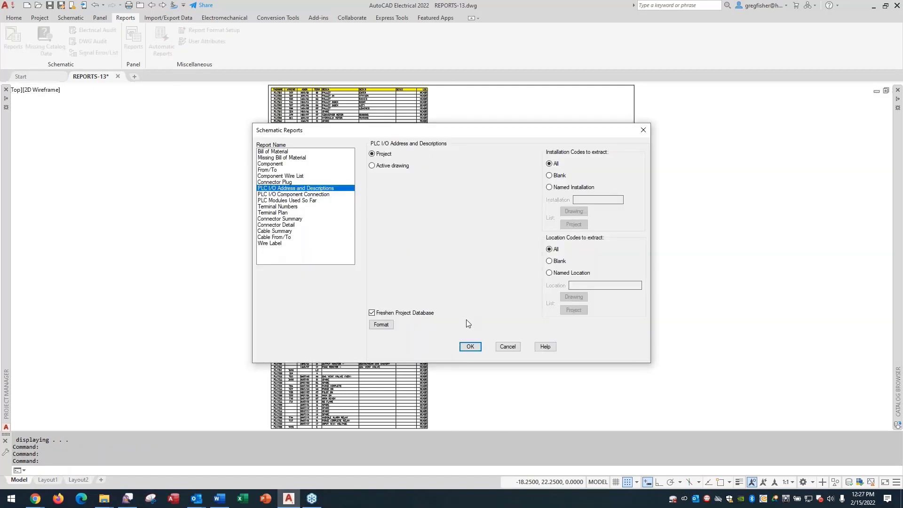
pyautogui.click(471, 348)
pyautogui.click(347, 226)
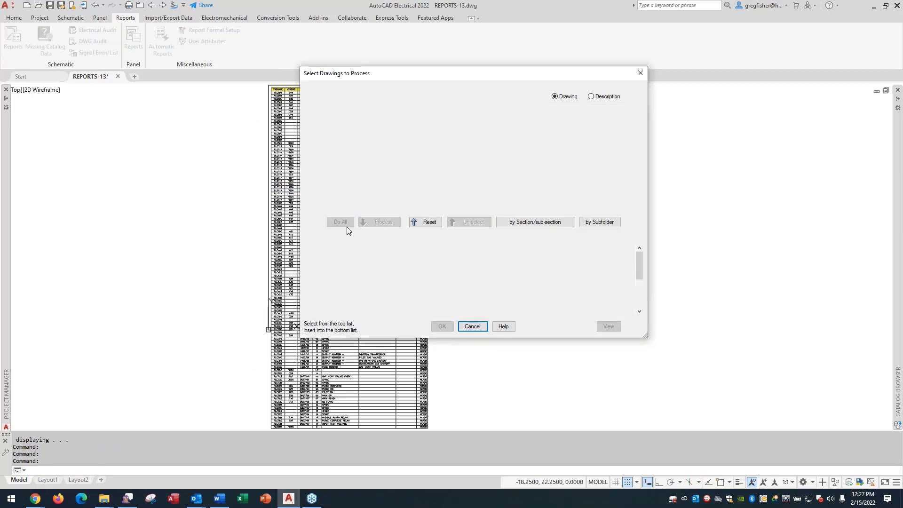
pyautogui.click(440, 326)
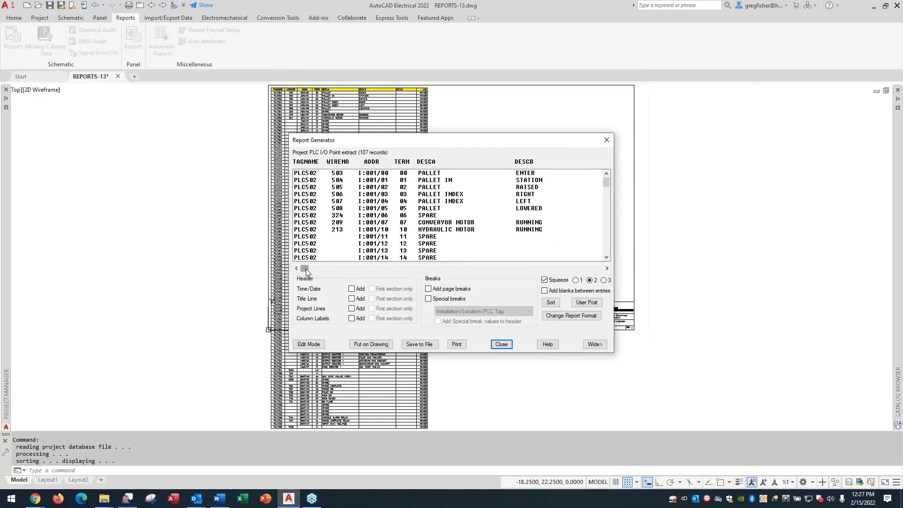
pyautogui.moveTo(306, 269)
pyautogui.mouseDown()
pyautogui.moveTo(425, 269)
pyautogui.moveTo(305, 269)
pyautogui.mouseUp()
# Step: Check which fields the current PLC report format includes, leave them as they are, and close the report
pyautogui.click(571, 319)
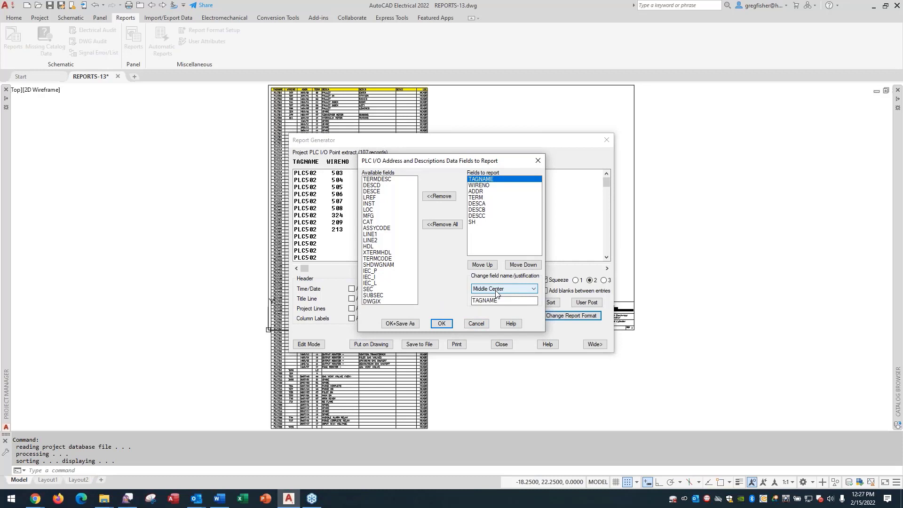
pyautogui.click(477, 326)
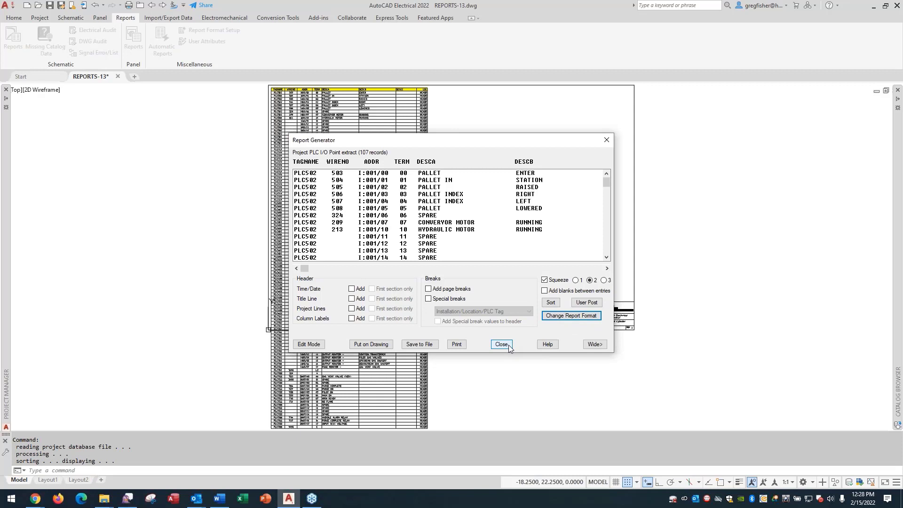
pyautogui.click(563, 322)
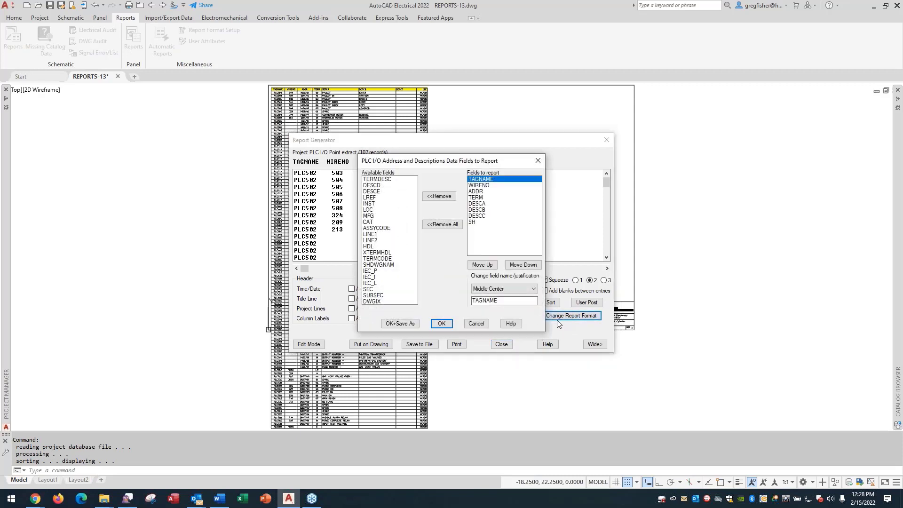
pyautogui.click(476, 324)
pyautogui.click(501, 345)
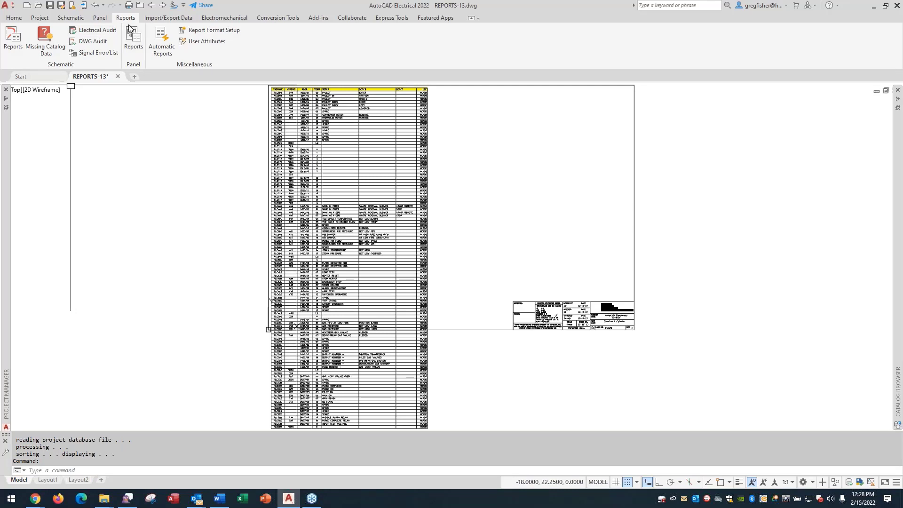
# Step: Load the plc_1.set format file from C:\1_Webinar\REPORTS_1 for the PLC I/O Address and Descriptions schematic report
pyautogui.click(9, 42)
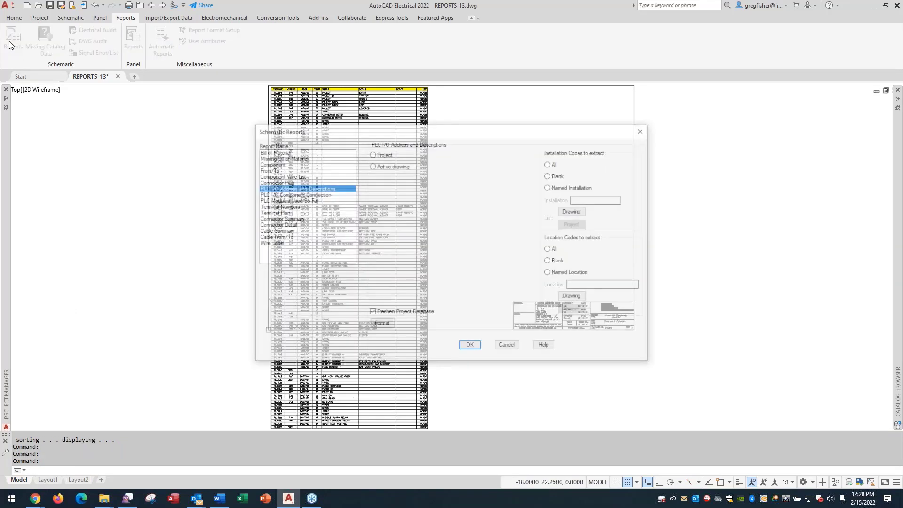
pyautogui.click(390, 326)
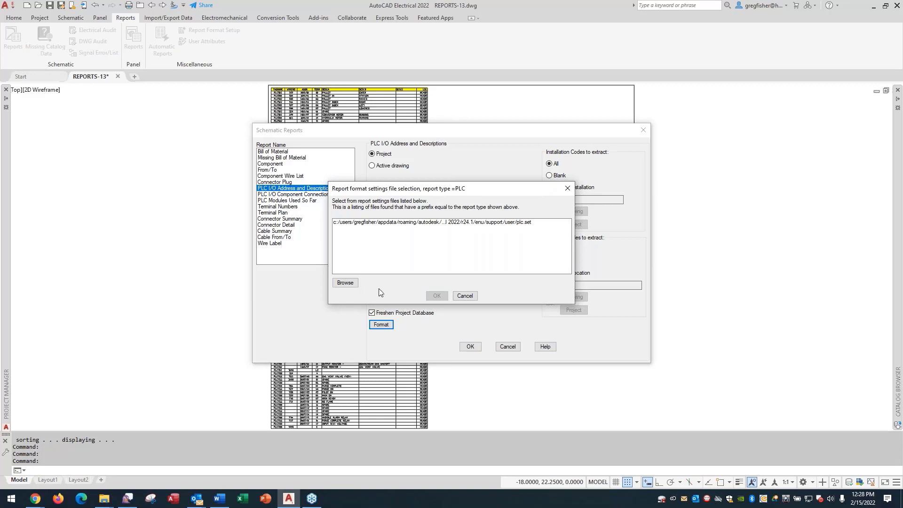
pyautogui.click(346, 283)
pyautogui.click(465, 152)
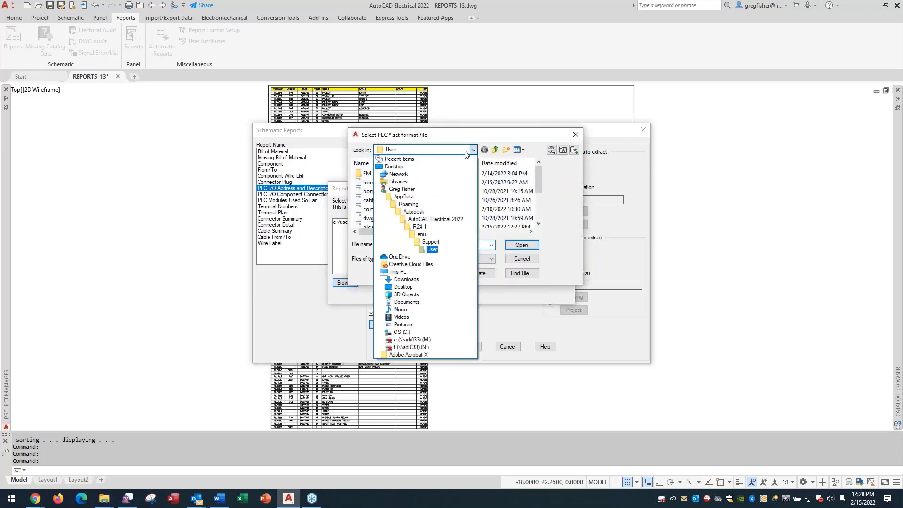
pyautogui.click(453, 332)
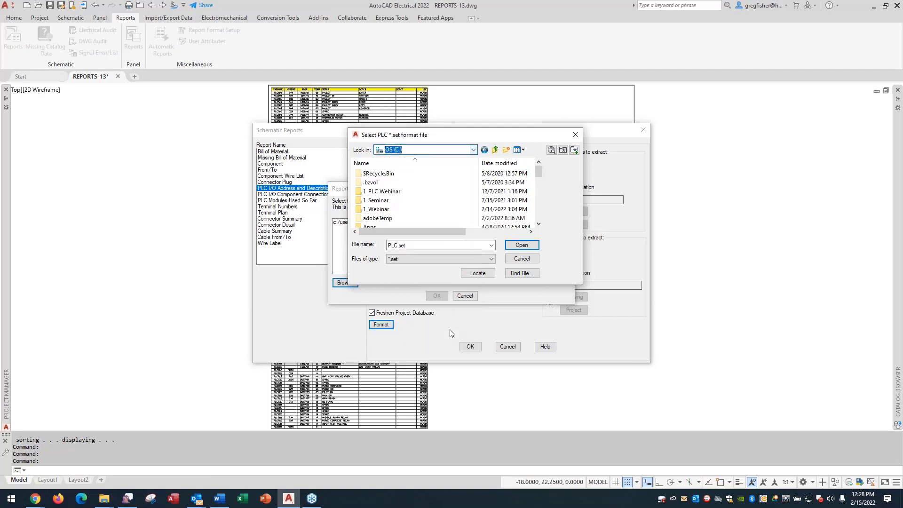
pyautogui.doubleClick(431, 209)
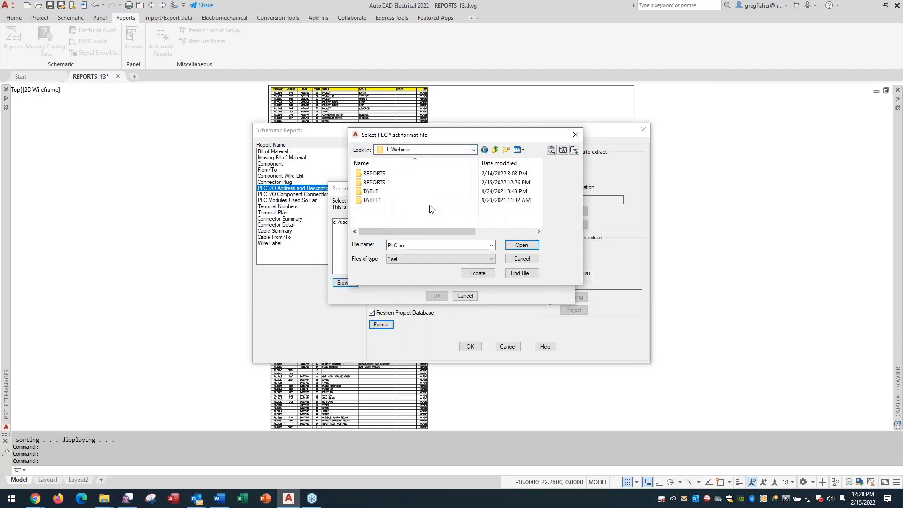
pyautogui.click(391, 183)
pyautogui.click(391, 182)
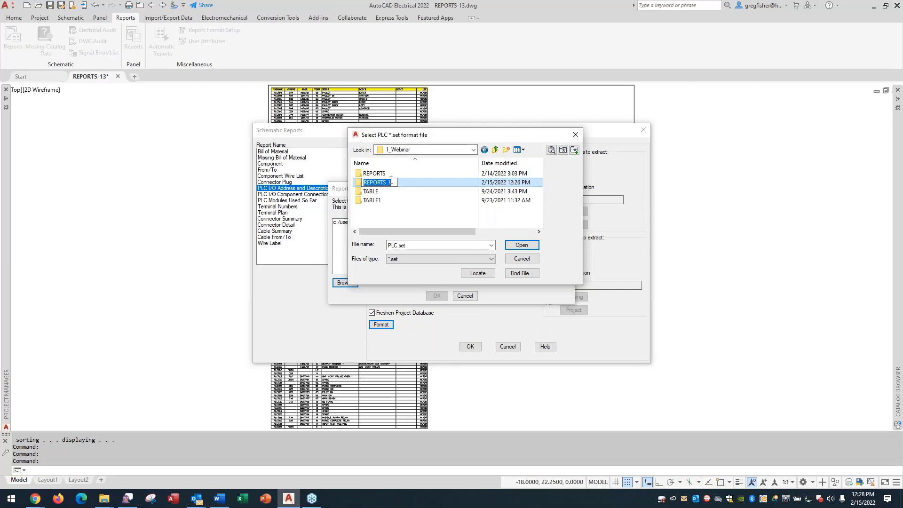
pyautogui.click(359, 184)
pyautogui.doubleClick(359, 187)
pyautogui.click(362, 174)
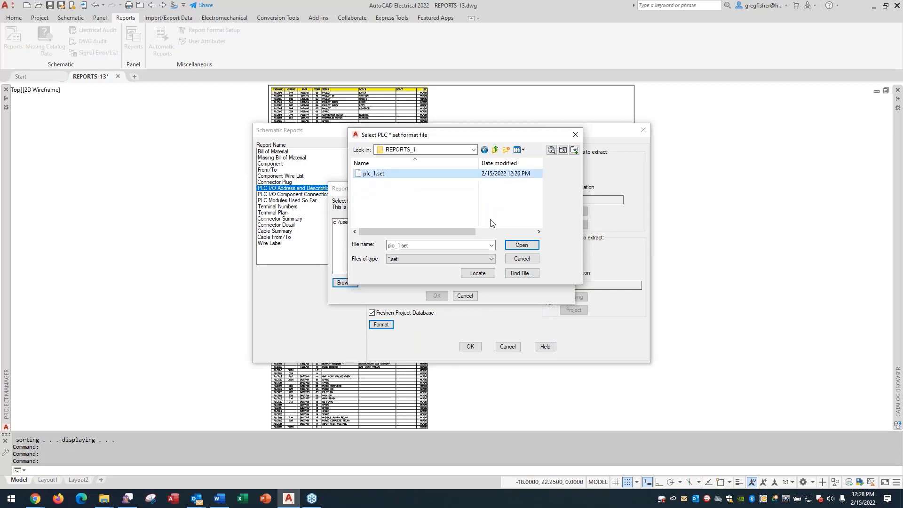
pyautogui.click(511, 246)
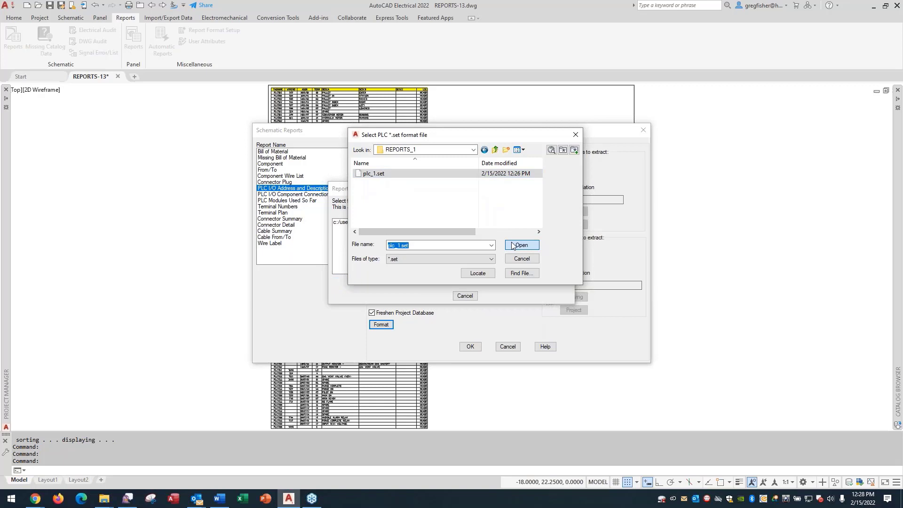
# Step: Generate the PLC I/O report with the loaded format for all project drawings
pyautogui.click(471, 347)
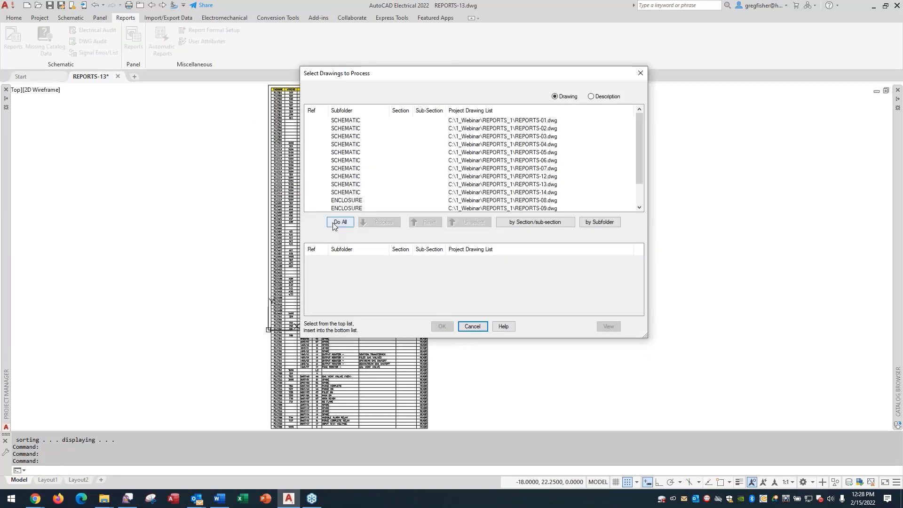
pyautogui.click(338, 222)
pyautogui.click(441, 326)
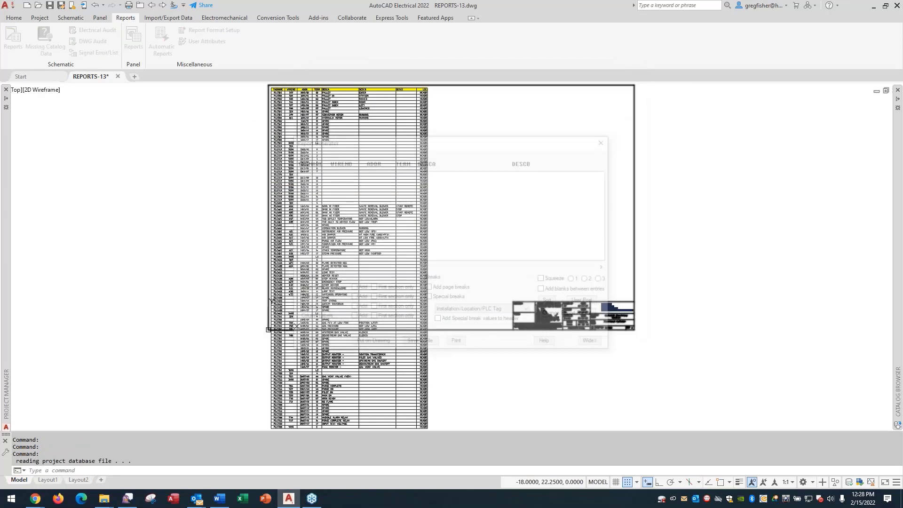
pyautogui.moveTo(303, 268)
pyautogui.mouseDown()
pyautogui.moveTo(421, 279)
pyautogui.moveTo(332, 261)
pyautogui.moveTo(305, 269)
pyautogui.mouseUp()
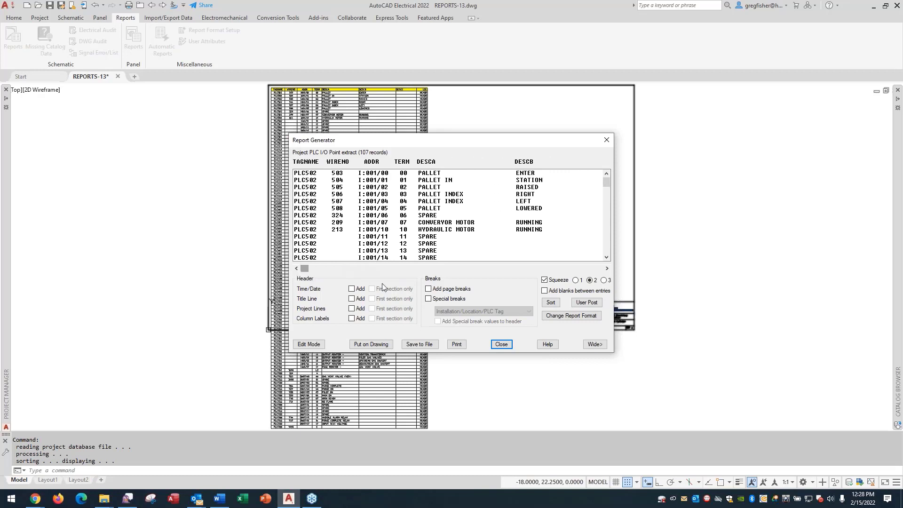
# Step: Examine the loaded format's report fields and justification options, and close the report without changes
pyautogui.click(565, 317)
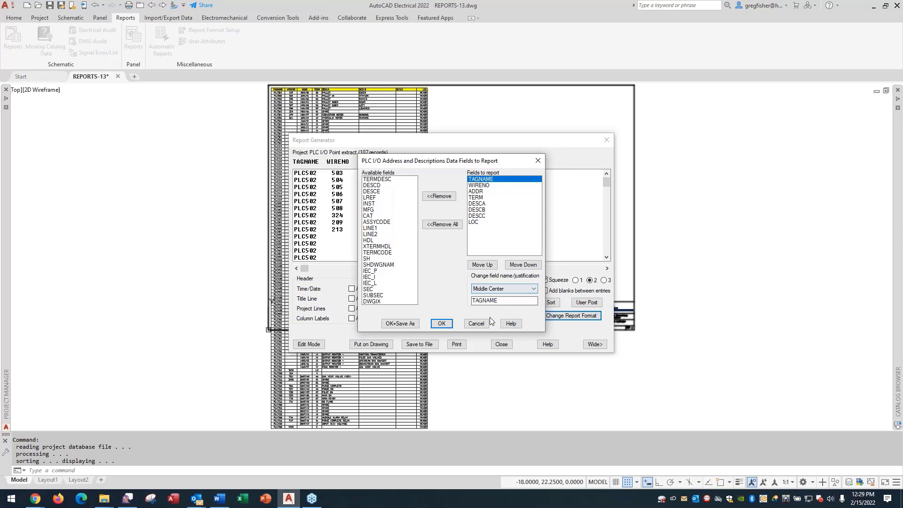
pyautogui.click(533, 290)
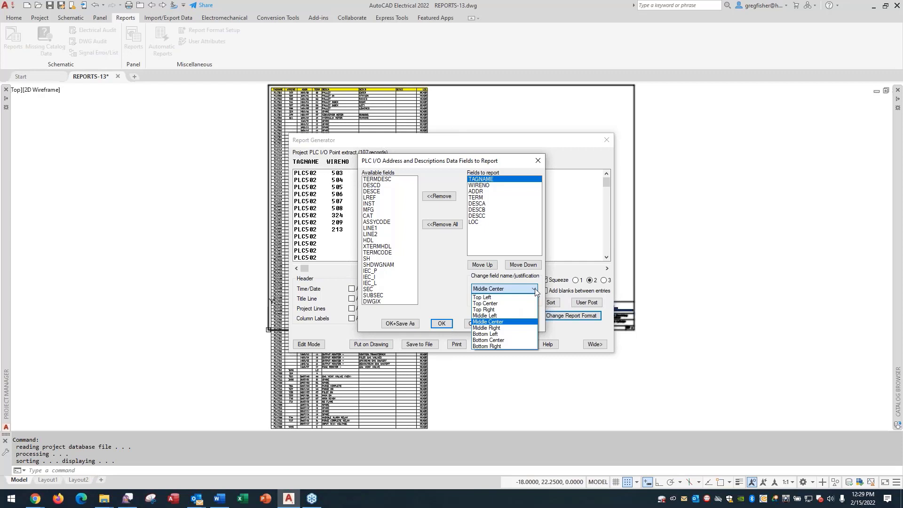
pyautogui.click(535, 289)
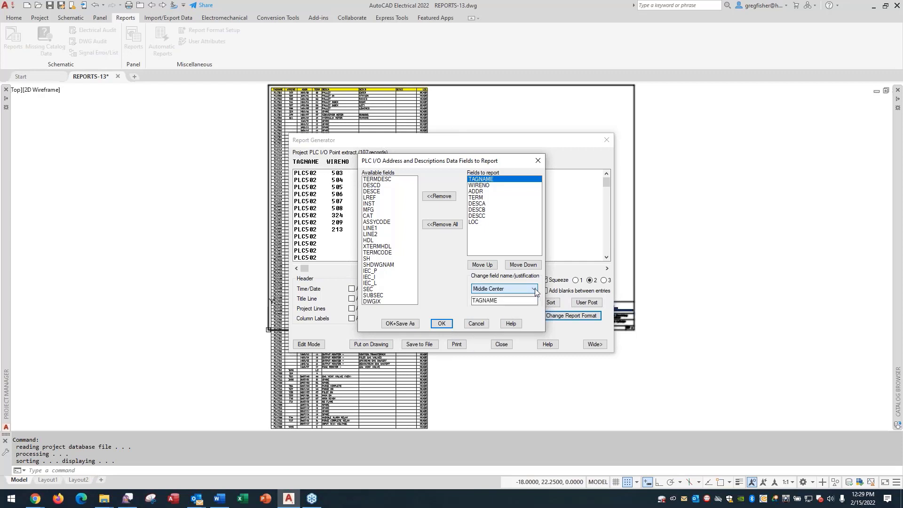
pyautogui.click(476, 324)
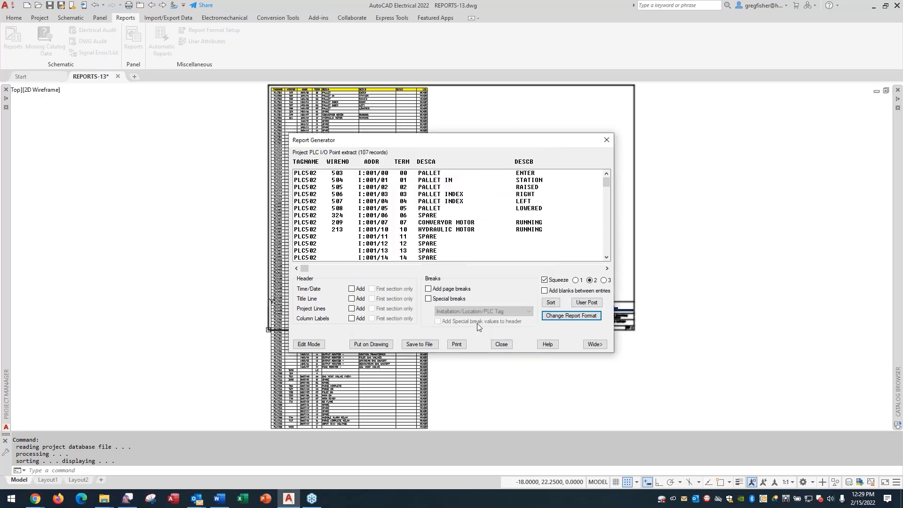
pyautogui.click(501, 344)
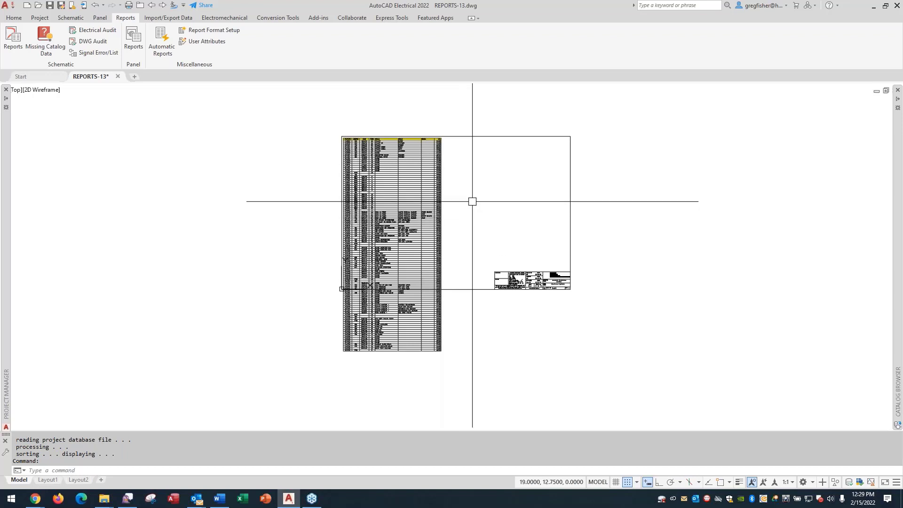
# Step: Delete the PLC I/O report table from the REPORTS-13 drawing
pyautogui.click(441, 178)
pyautogui.click(440, 179)
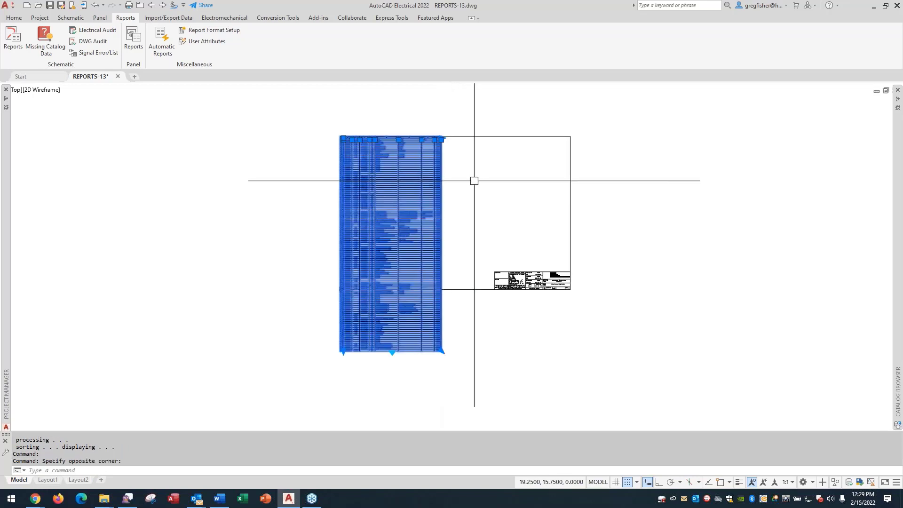
pyautogui.press('Delete')
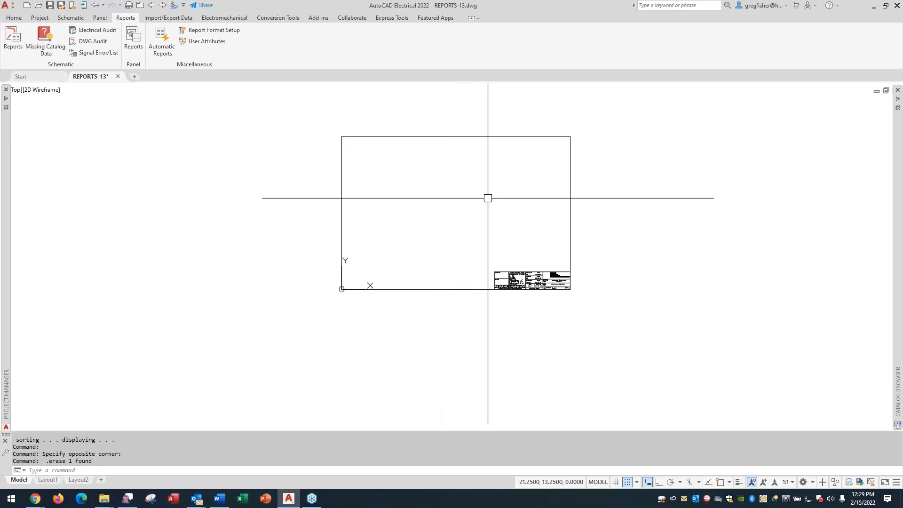
# Step: Generate the PLC I/O Address and Descriptions schematic report for all project drawings
pyautogui.scroll(3, 474, 180)
pyautogui.middleClick(483, 197)
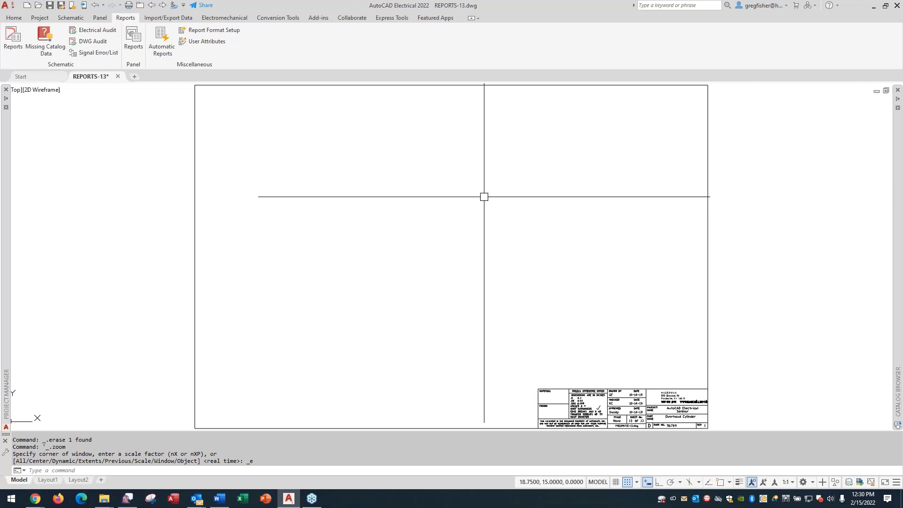
pyautogui.click(15, 42)
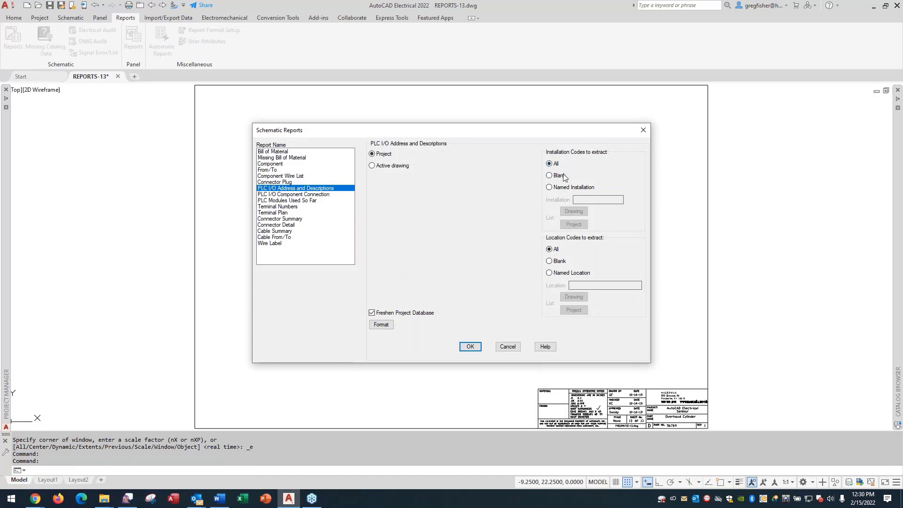
pyautogui.click(470, 347)
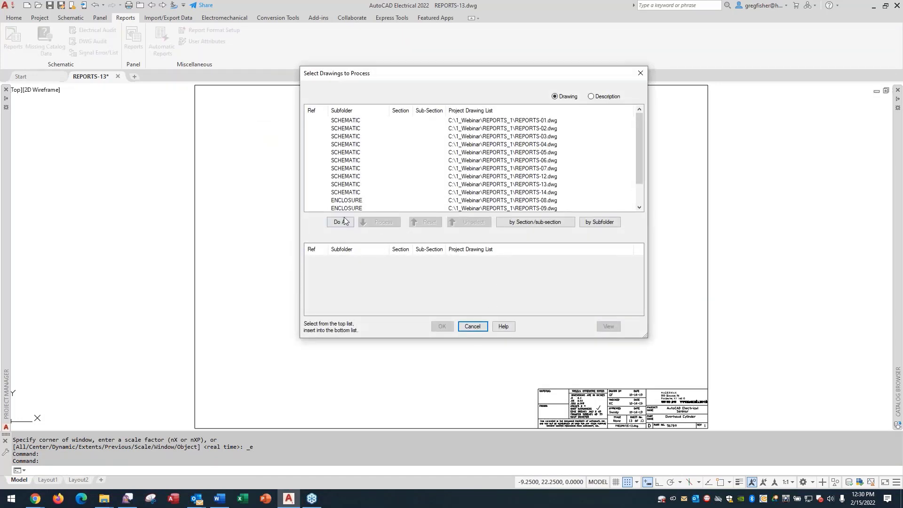
pyautogui.click(341, 222)
pyautogui.click(442, 326)
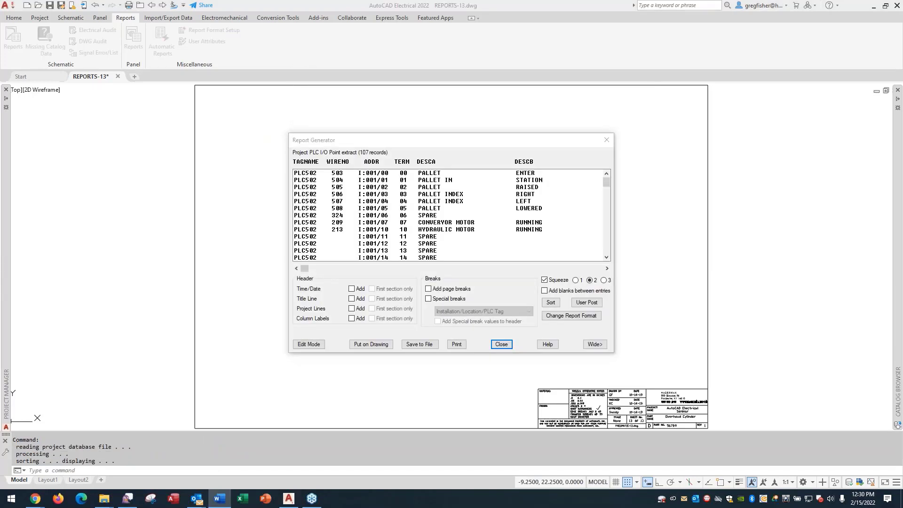
# Step: Set up a drawing table for the report with the PLCIO table style and 60 rows for each section
pyautogui.click(371, 345)
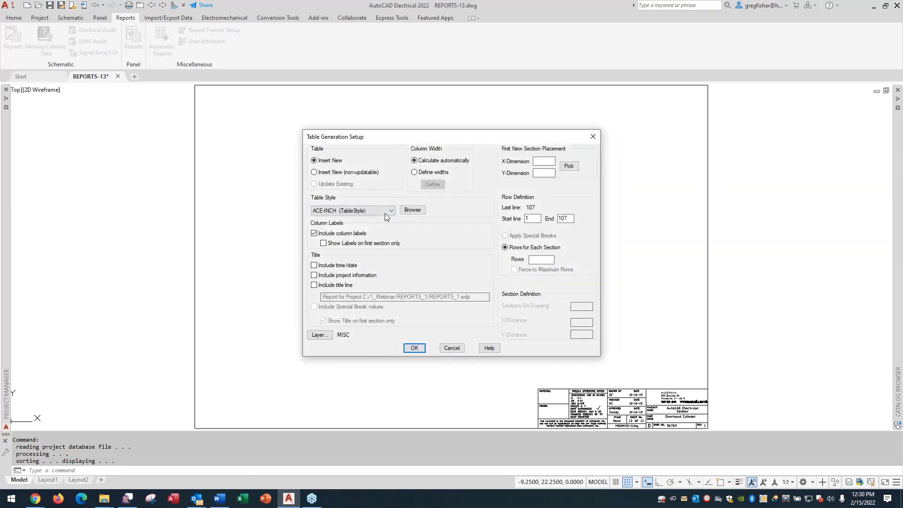
pyautogui.click(385, 213)
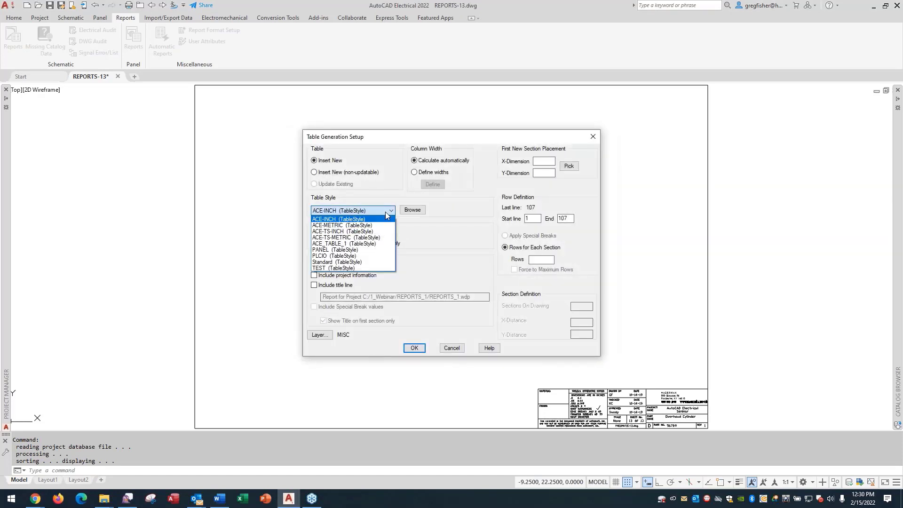
pyautogui.click(375, 257)
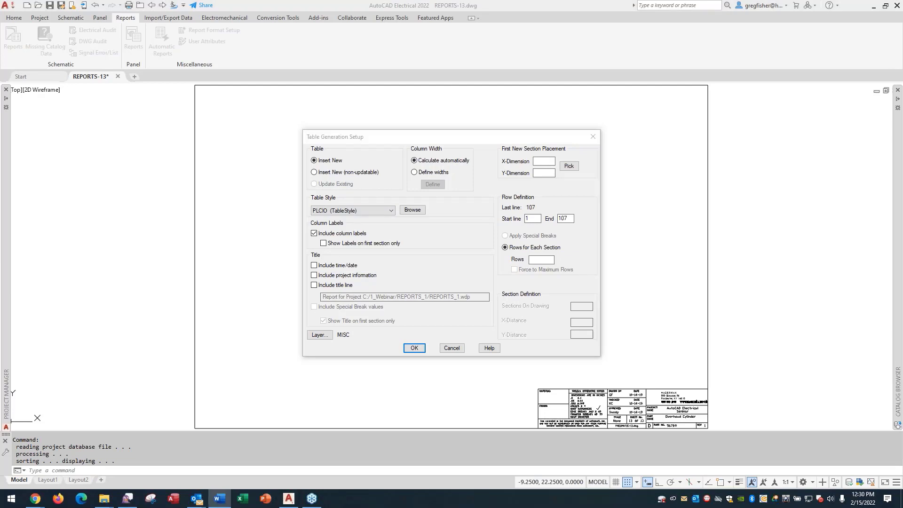
pyautogui.click(536, 260)
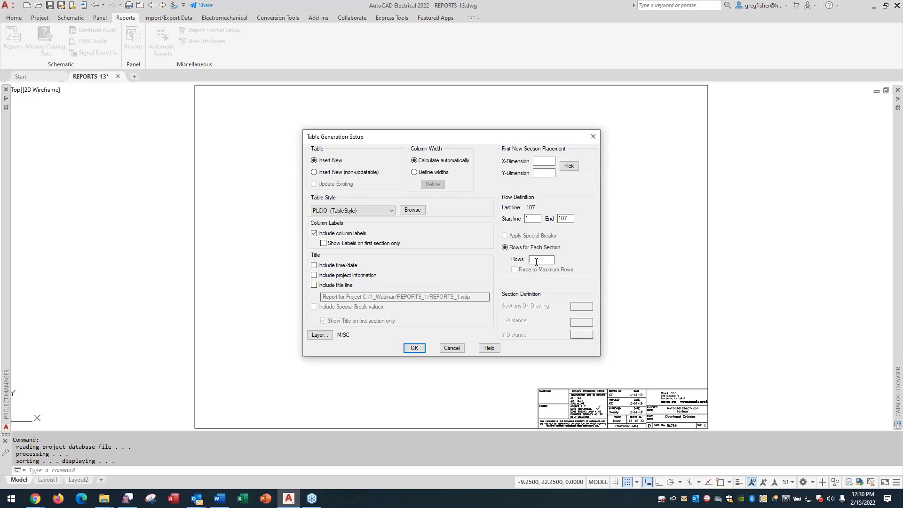
pyautogui.write('60')
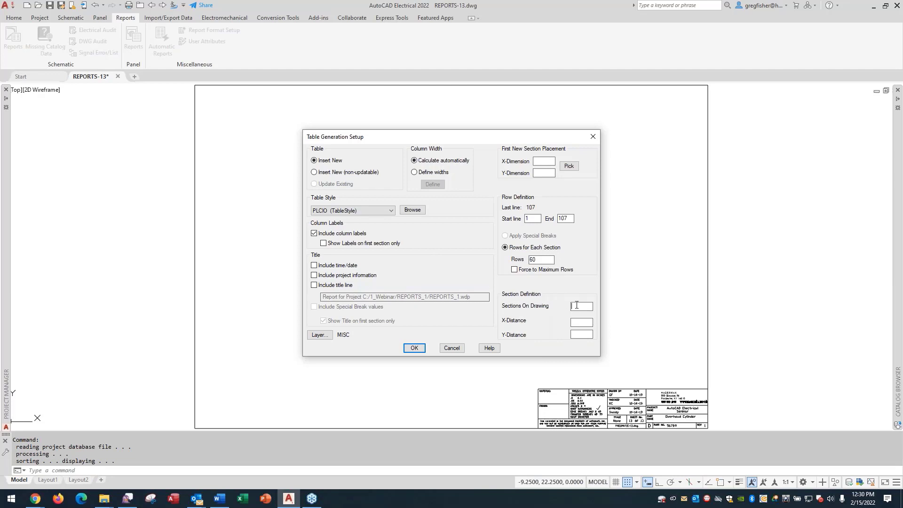
# Step: Insert the table as 2 sections with X-distance .5 and Y-distance 18, placing the first section at X .5, Y 22
pyautogui.write('2')
pyautogui.write('.5')
pyautogui.write('1')
pyautogui.write('.5')
pyautogui.write('22')
pyautogui.click(412, 349)
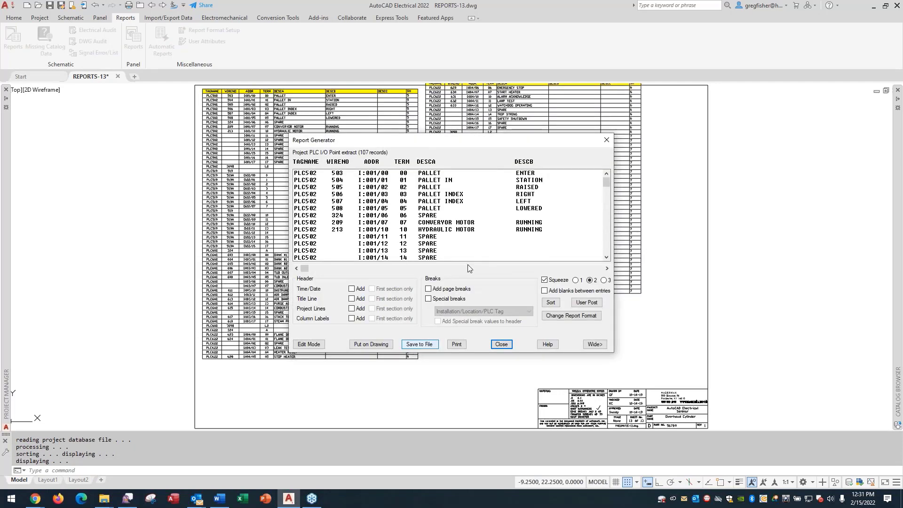
# Step: Update the existing report table with a section Y-distance of 17.5, and close the report
pyautogui.moveTo(507, 143); pyautogui.dragTo(690, 190)
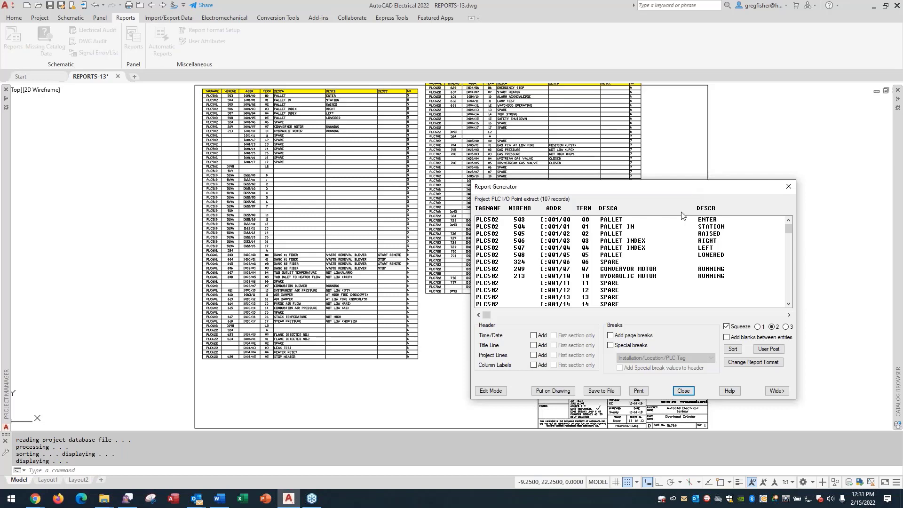
pyautogui.click(555, 391)
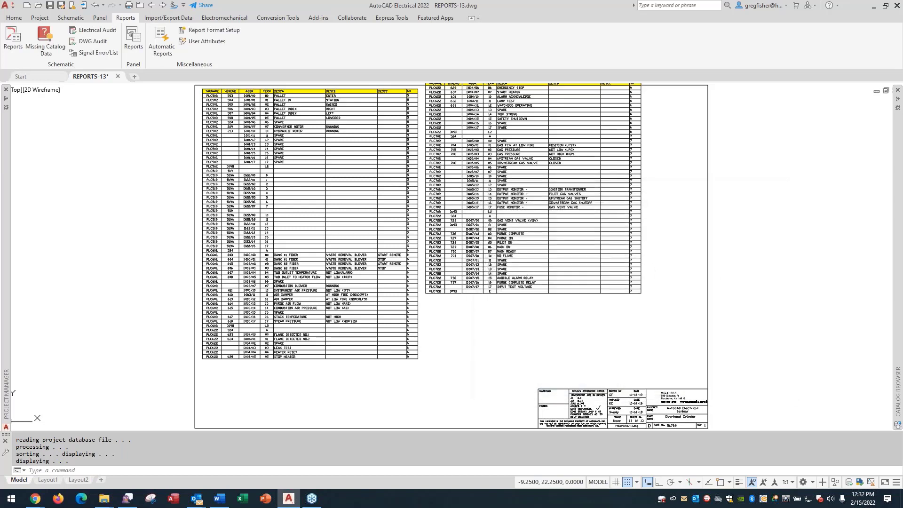
pyautogui.doubleClick(583, 335)
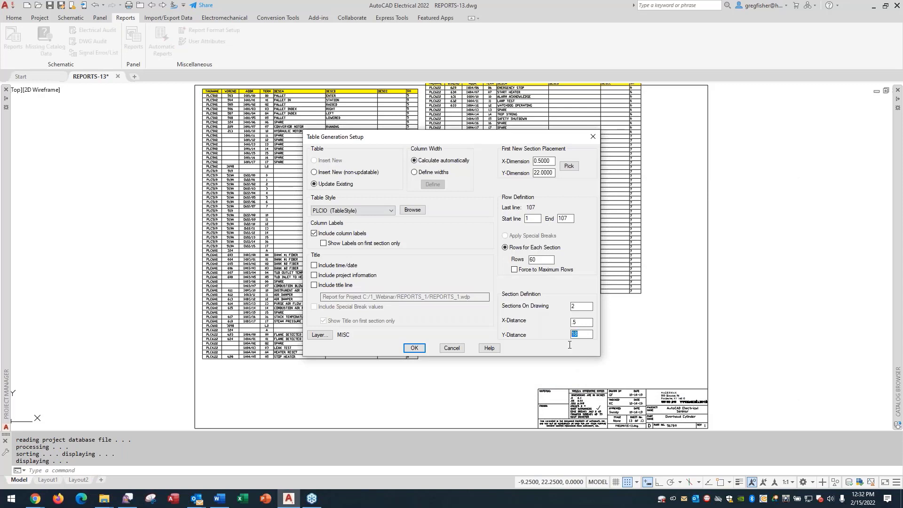
pyautogui.write('17.5')
pyautogui.click(414, 347)
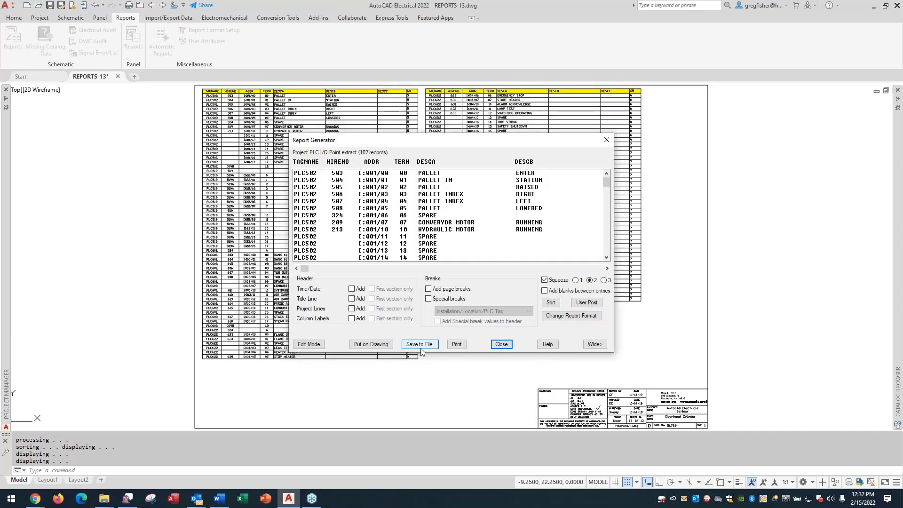
pyautogui.click(501, 344)
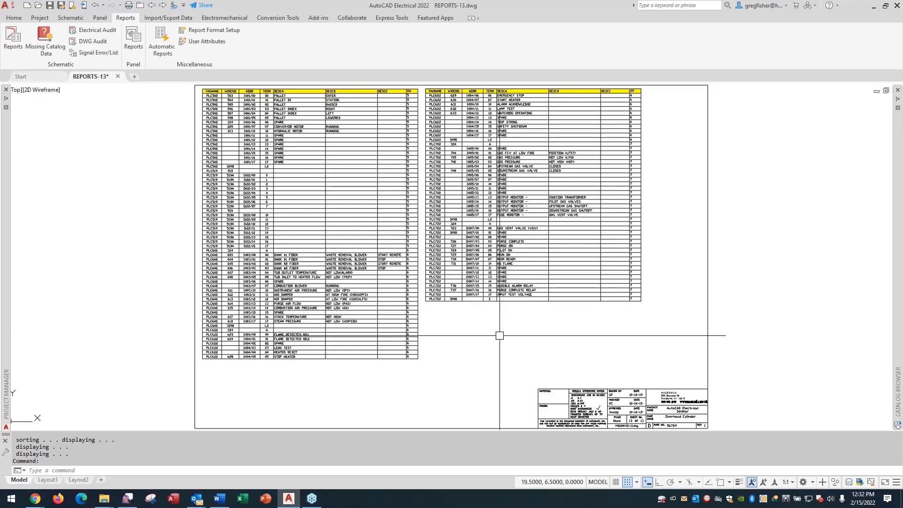
# Step: Examine the columns and the alignment of the two PLC I/O table sections on the drawing
pyautogui.click(387, 135)
pyautogui.scroll(3, 387, 136)
pyautogui.scroll(-1, 403, 191)
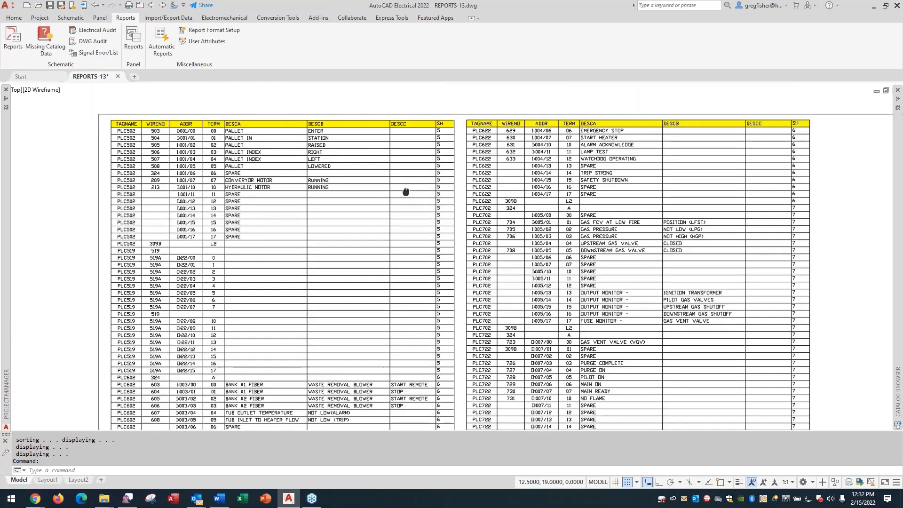
pyautogui.press('Escape')
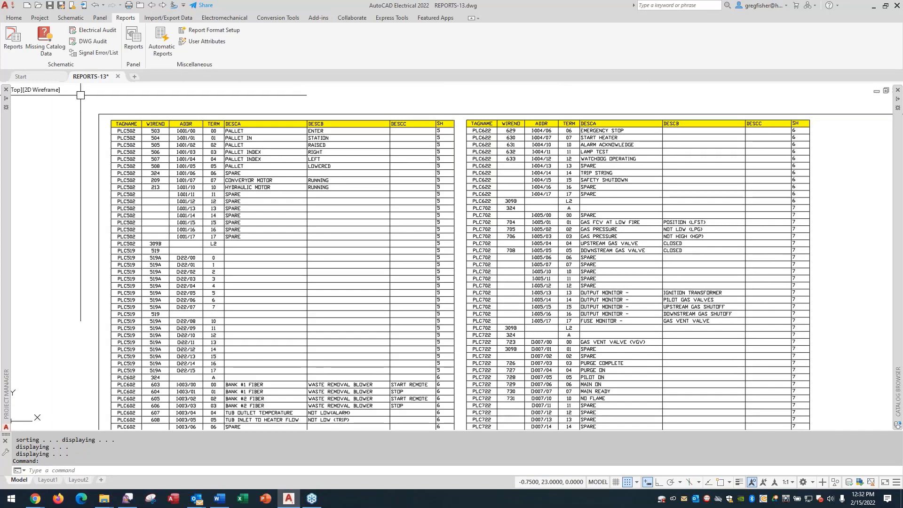
pyautogui.scroll(-2, 81, 102)
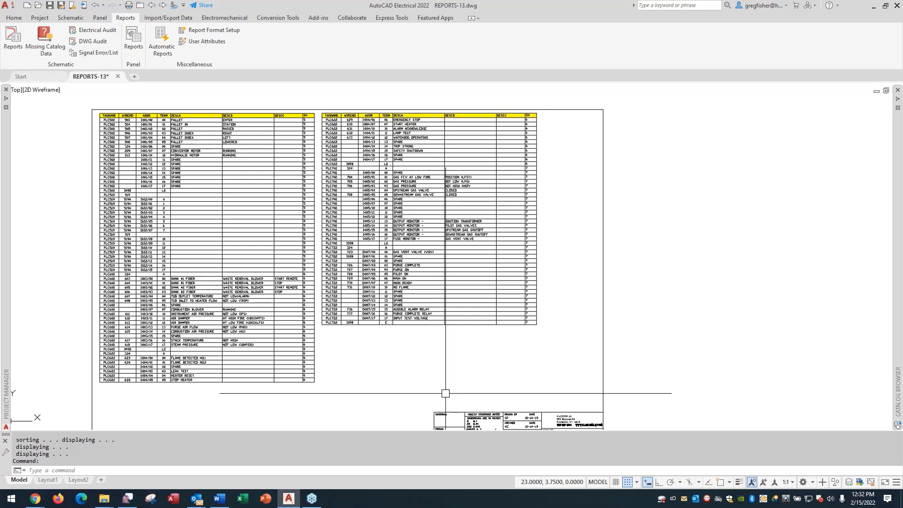
pyautogui.middleClick(464, 371)
pyautogui.middleClick(465, 370)
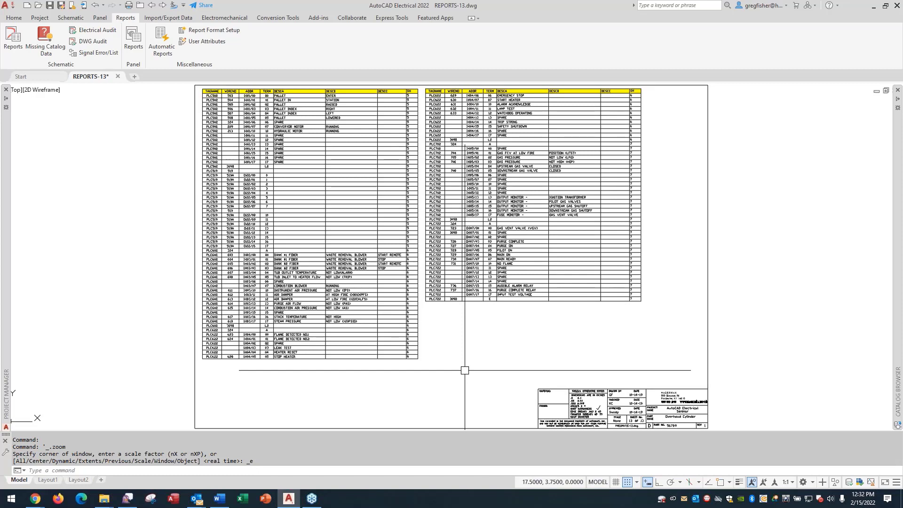
# Step: Rerun the PLC I/O report for all project drawings, review the existing table's generation settings, and close without changes
pyautogui.click(17, 41)
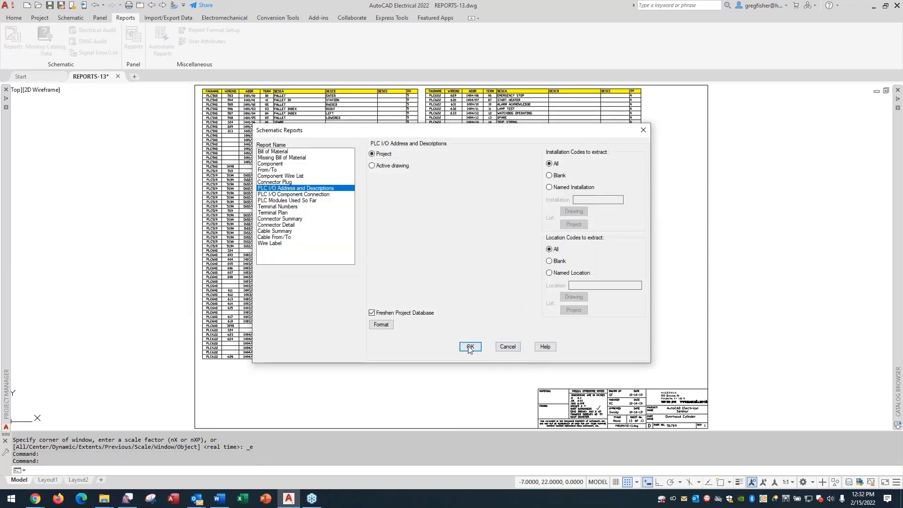
pyautogui.click(470, 347)
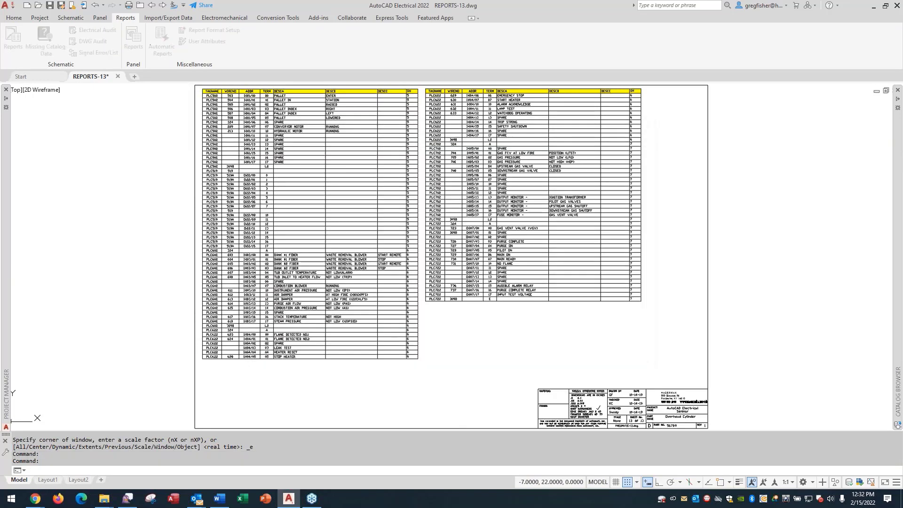
pyautogui.click(348, 226)
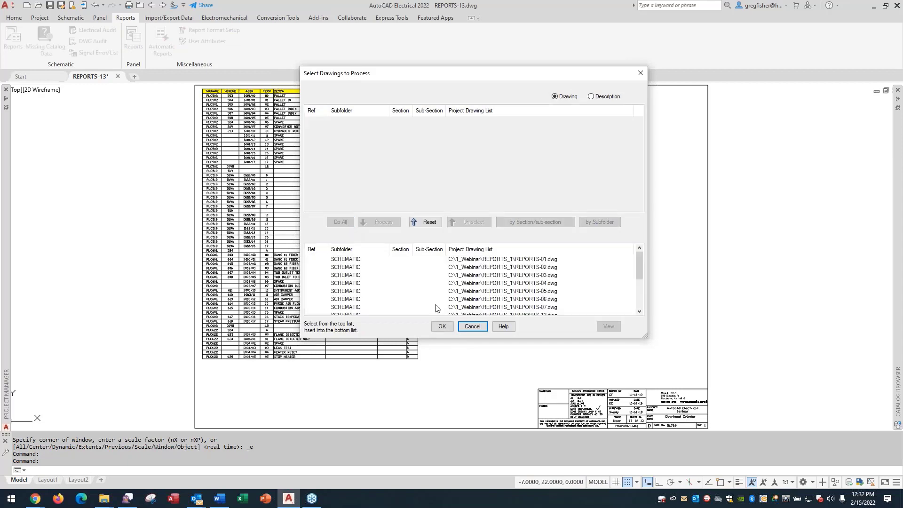
pyautogui.click(442, 326)
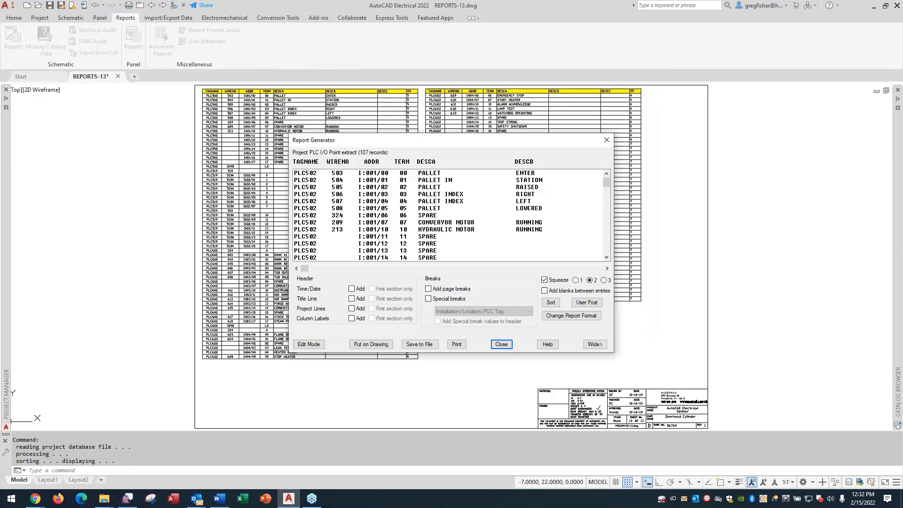
pyautogui.click(371, 344)
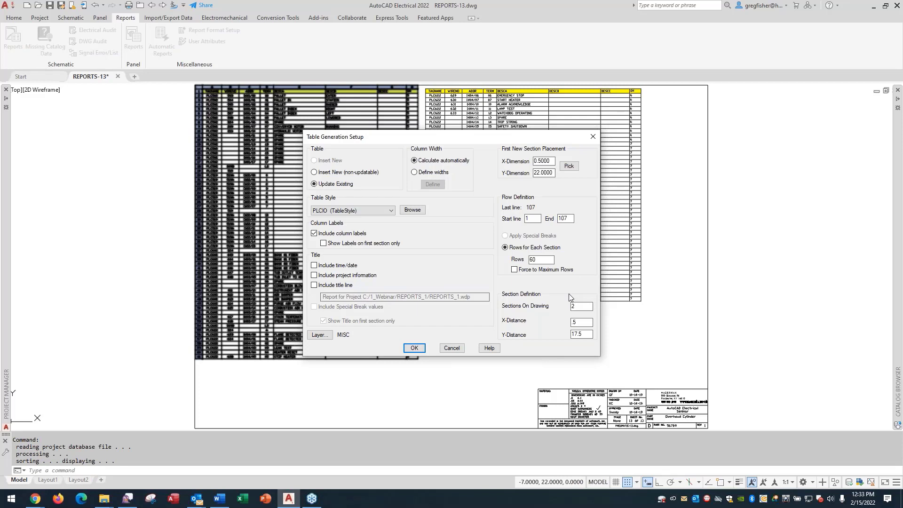
pyautogui.click(452, 348)
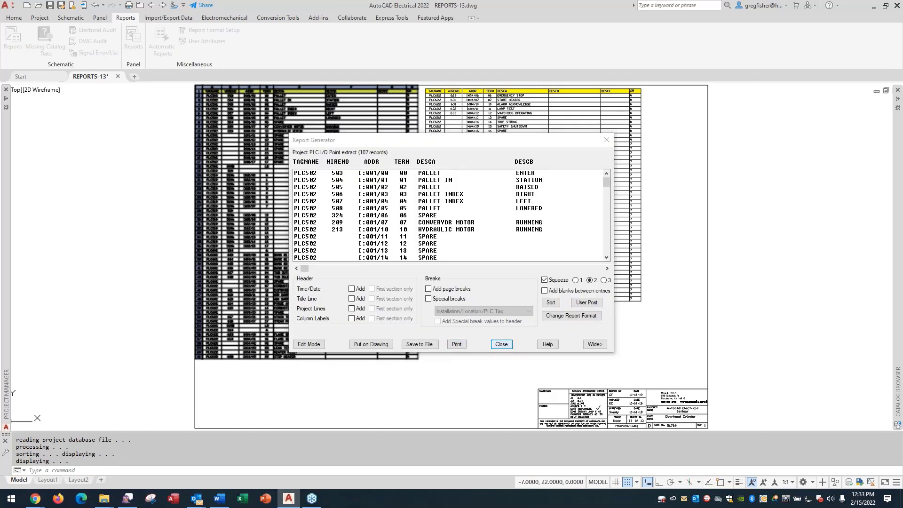
pyautogui.click(501, 346)
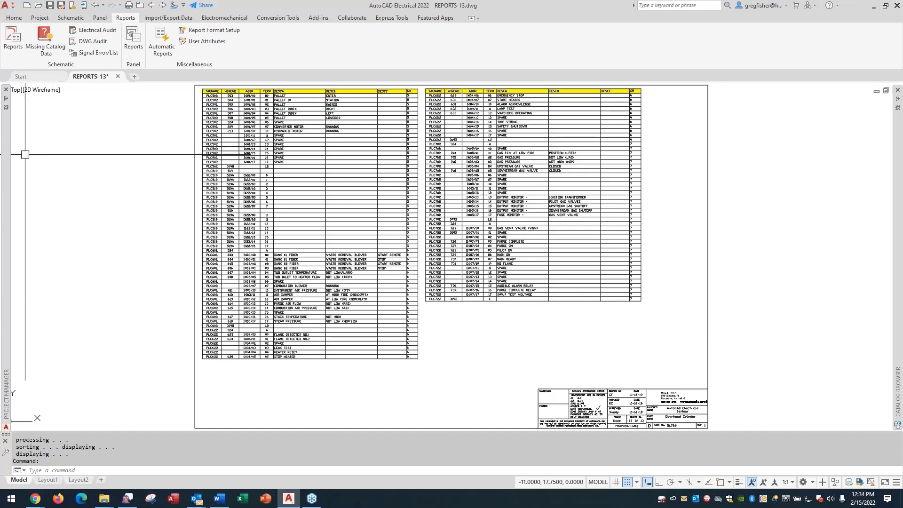
# Step: Open the REPORTS-14 drawing from the project and the TableStyle.dwg file from the Support folder
pyautogui.moveTo(7, 168)
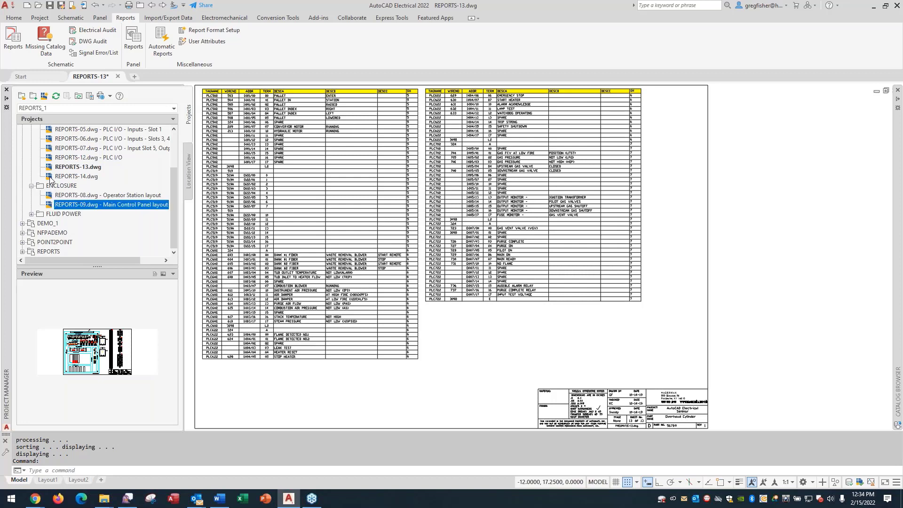
pyautogui.doubleClick(50, 178)
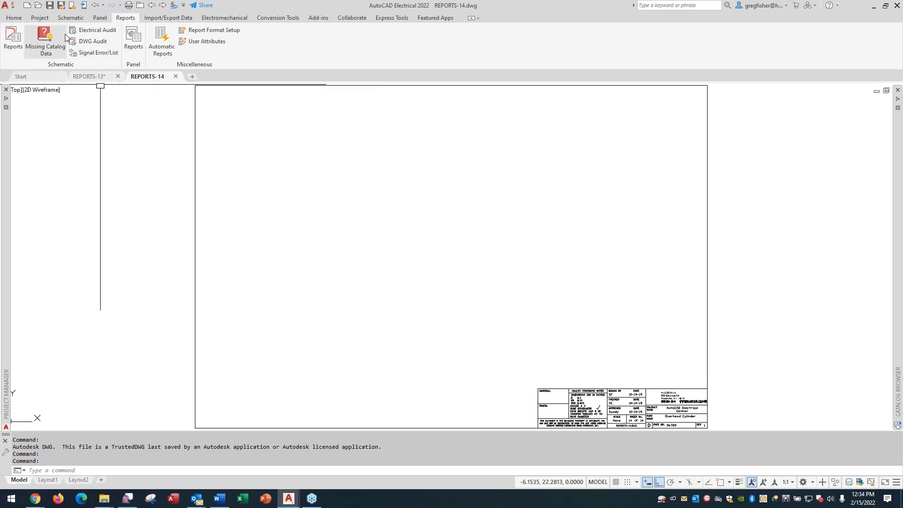
pyautogui.click(38, 7)
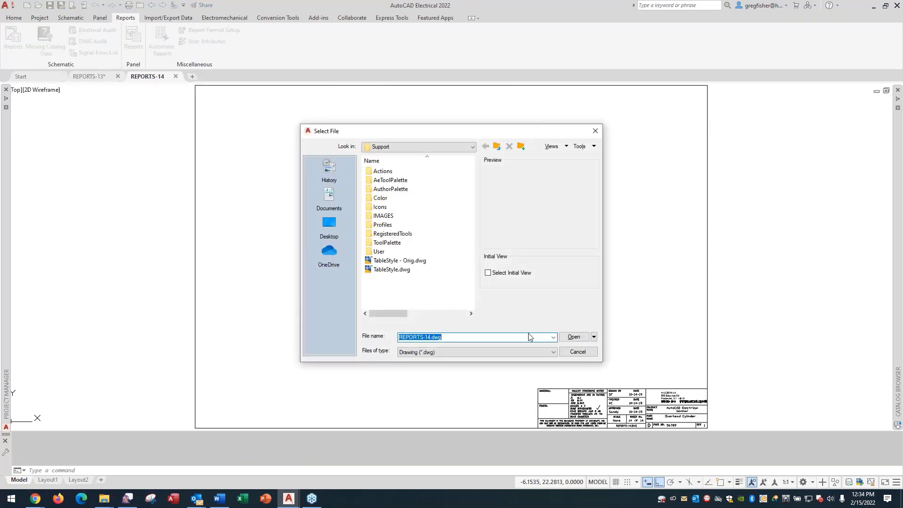
pyautogui.doubleClick(369, 271)
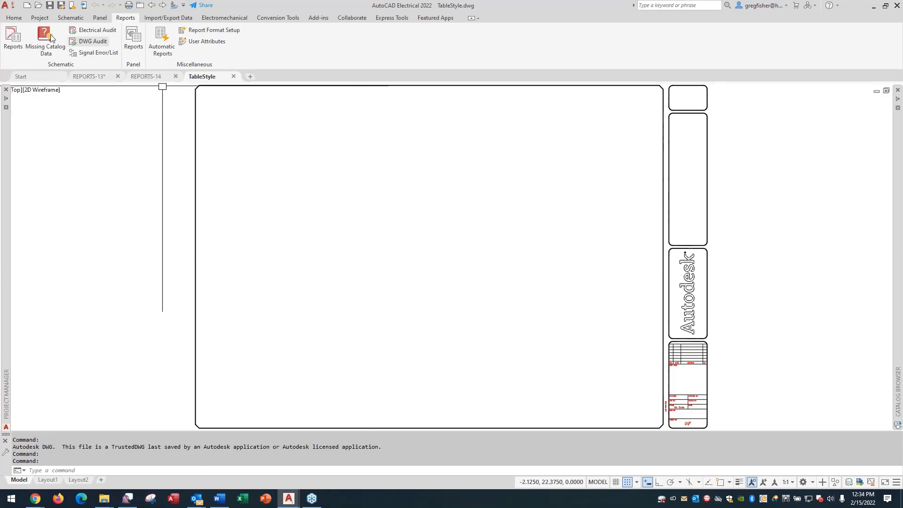
# Step: Create a new table style named FROM TO, starting from the PLCIO style
pyautogui.click(15, 19)
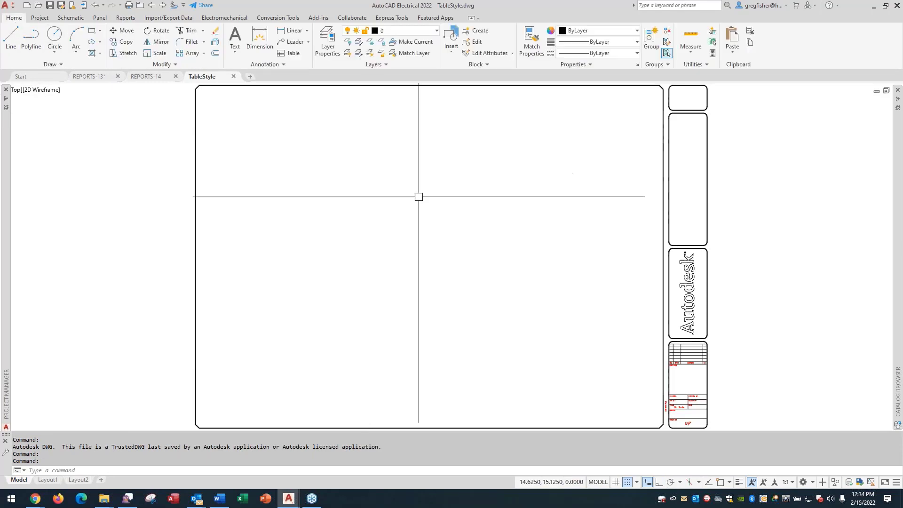
pyautogui.click(284, 66)
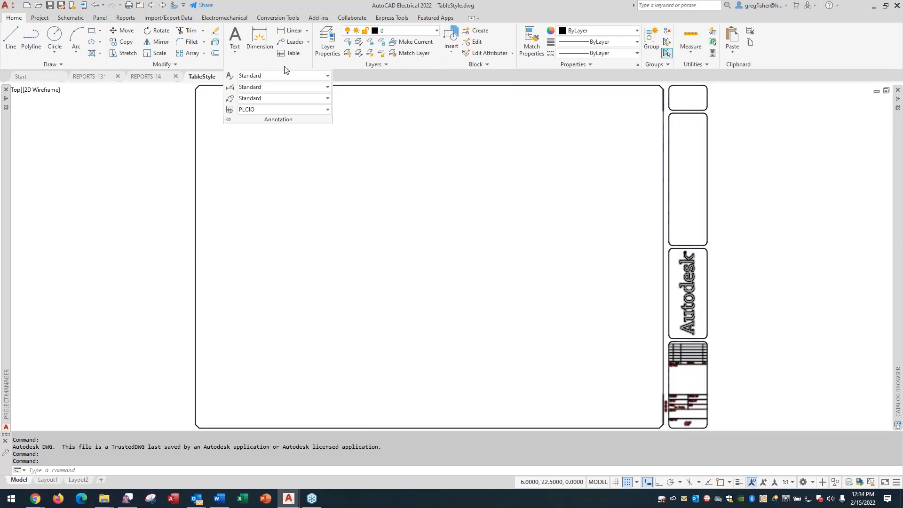
pyautogui.click(327, 110)
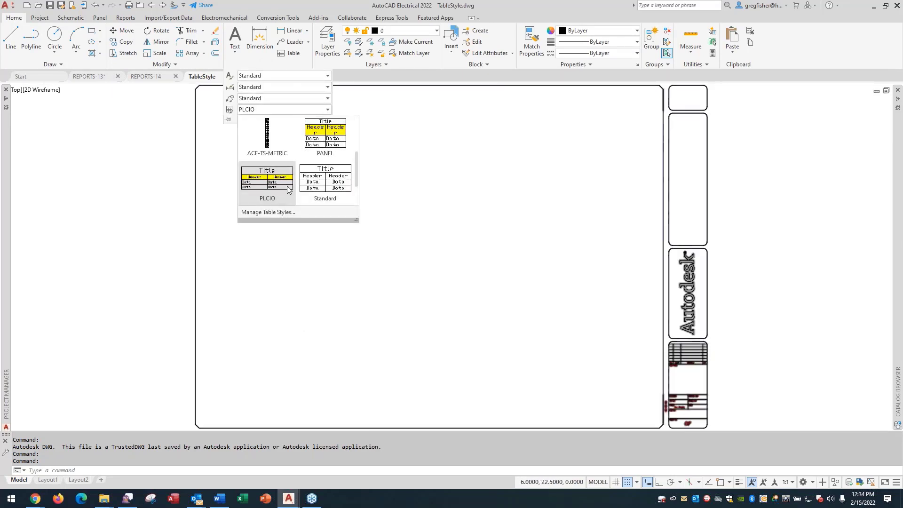
pyautogui.click(275, 213)
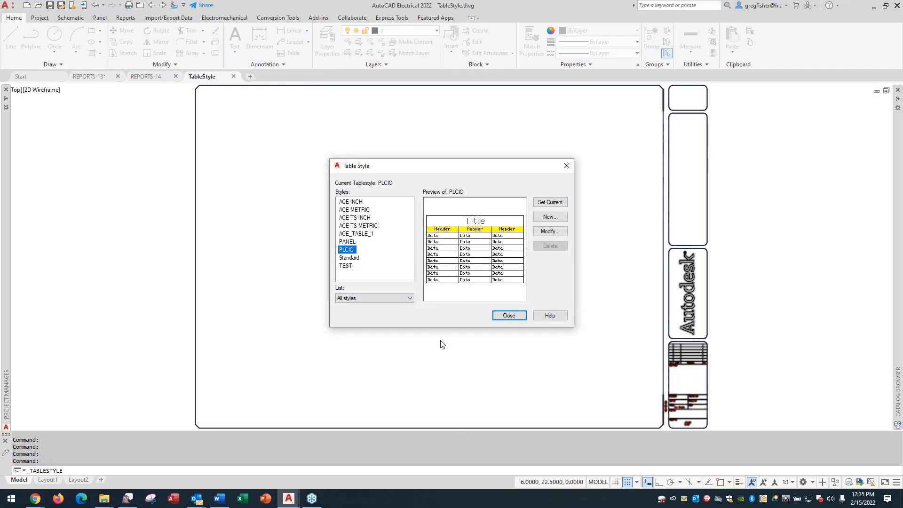
pyautogui.click(552, 217)
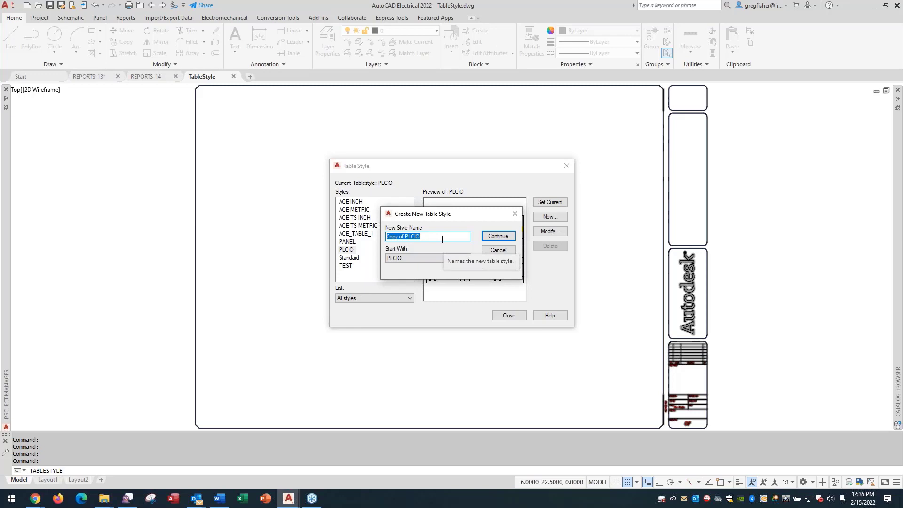
pyautogui.write('FROM TO')
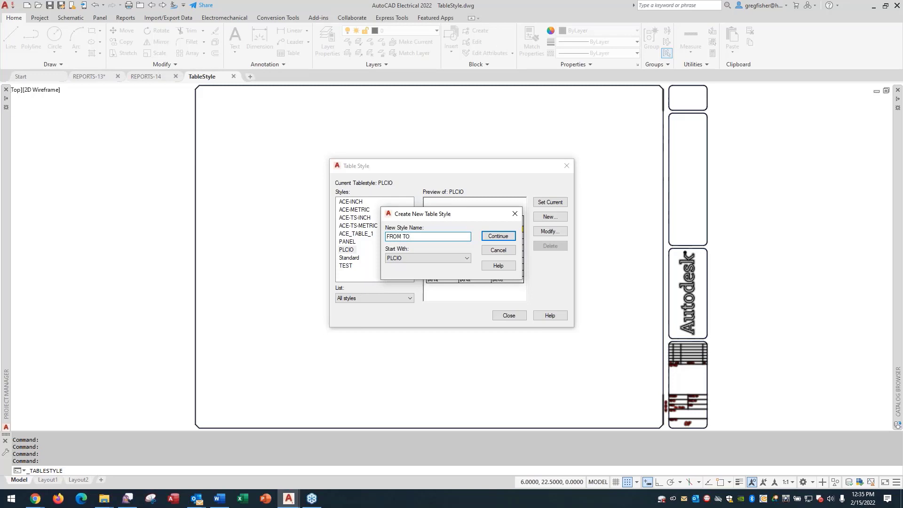
pyautogui.click(497, 236)
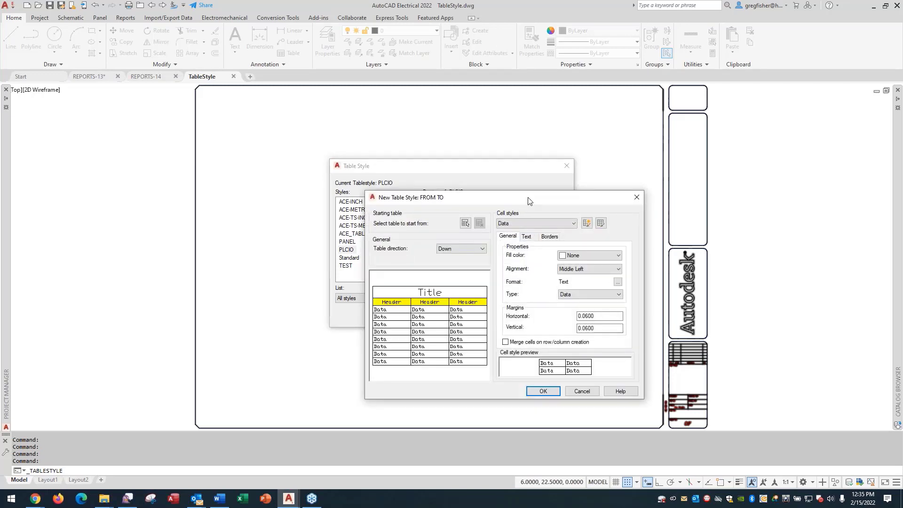
pyautogui.moveTo(528, 200); pyautogui.dragTo(418, 126)
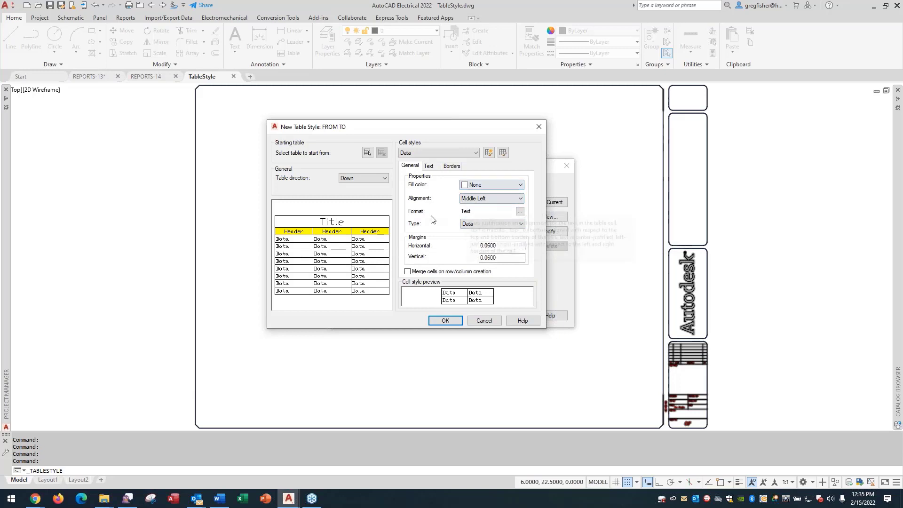
# Step: Set the fill color of the Header cell style to Cyan in the FROM TO table style
pyautogui.click(429, 166)
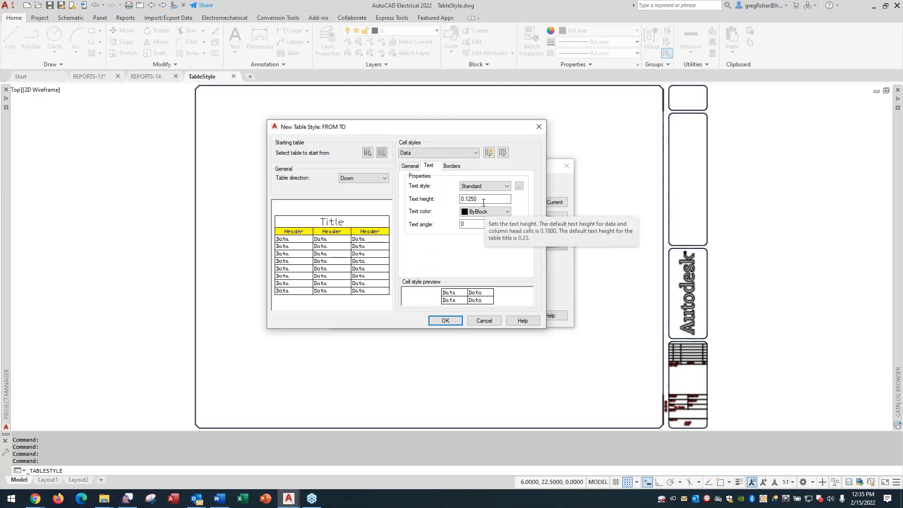
pyautogui.click(414, 169)
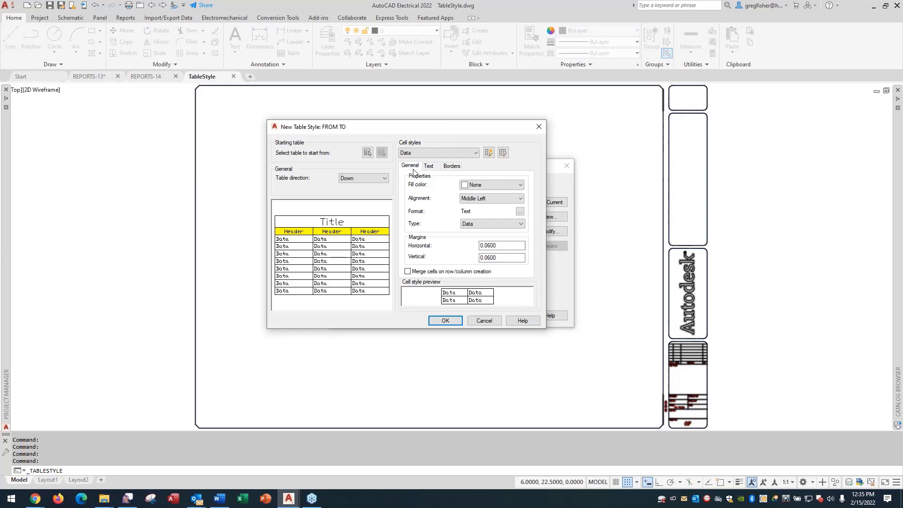
pyautogui.click(475, 153)
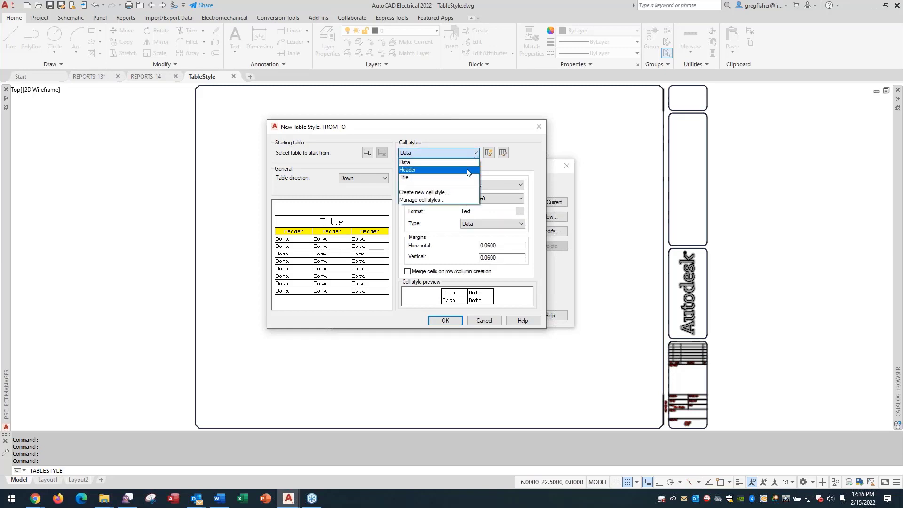
pyautogui.click(468, 170)
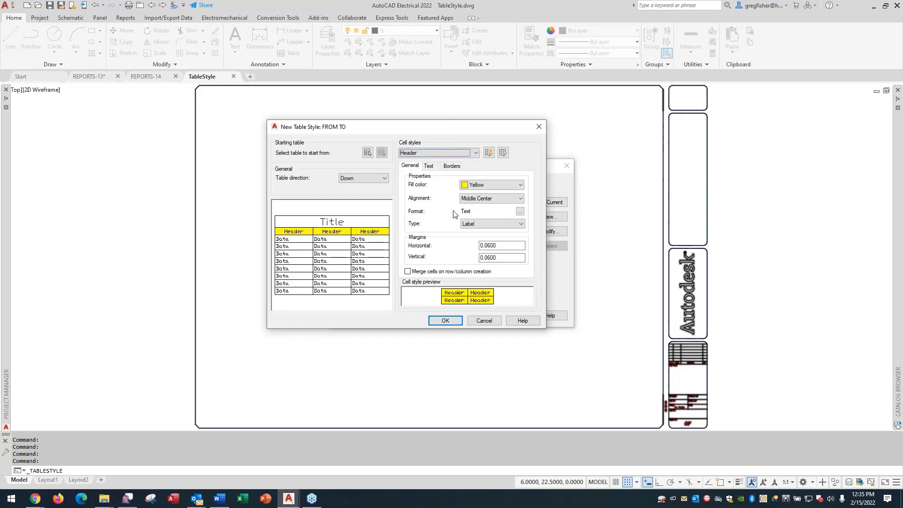
pyautogui.click(520, 186)
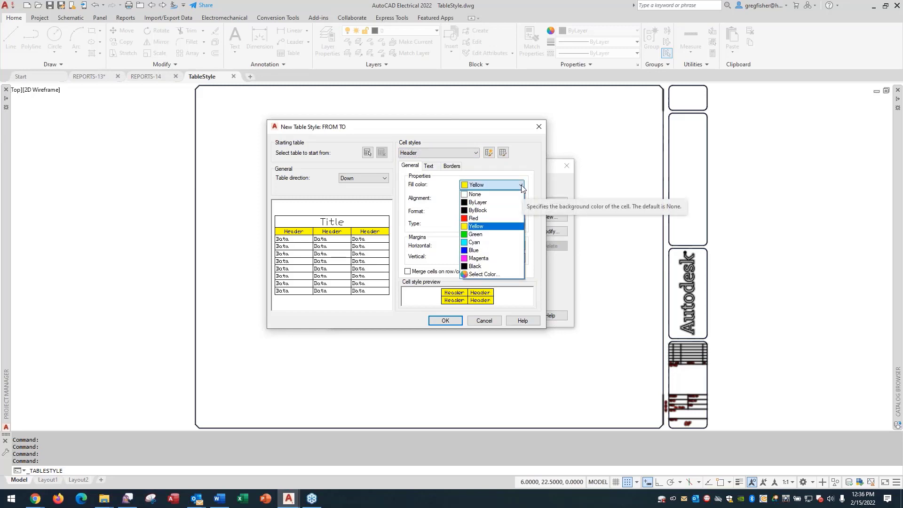
pyautogui.click(503, 243)
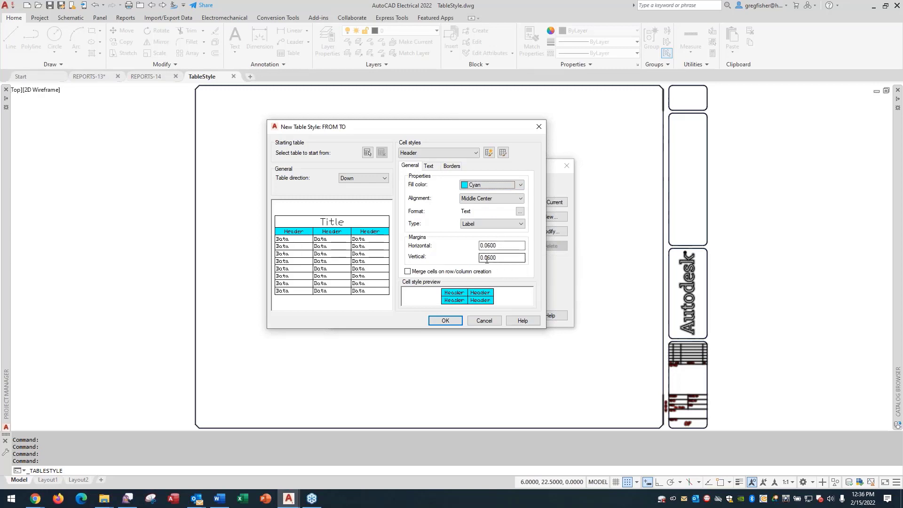
# Step: Review the header's text and border properties and the Standard text style's settings, without changing them
pyautogui.click(437, 168)
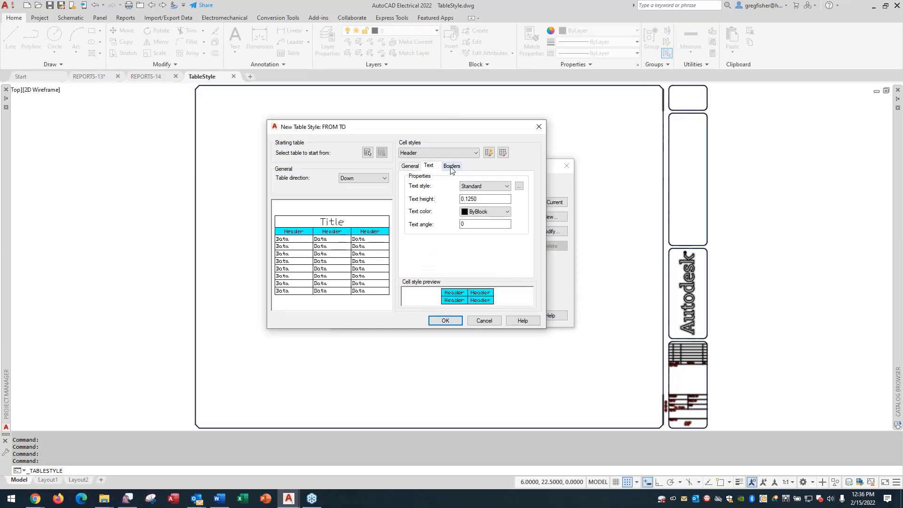
pyautogui.click(451, 168)
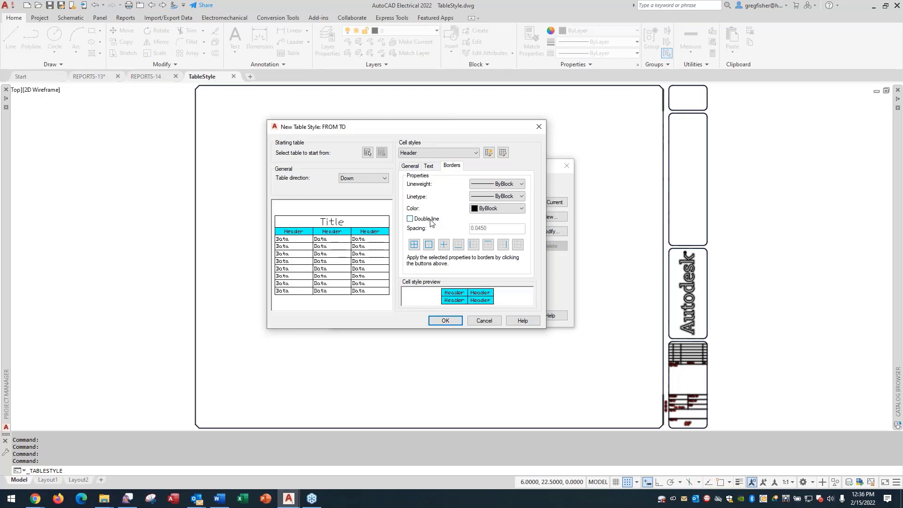
pyautogui.click(429, 166)
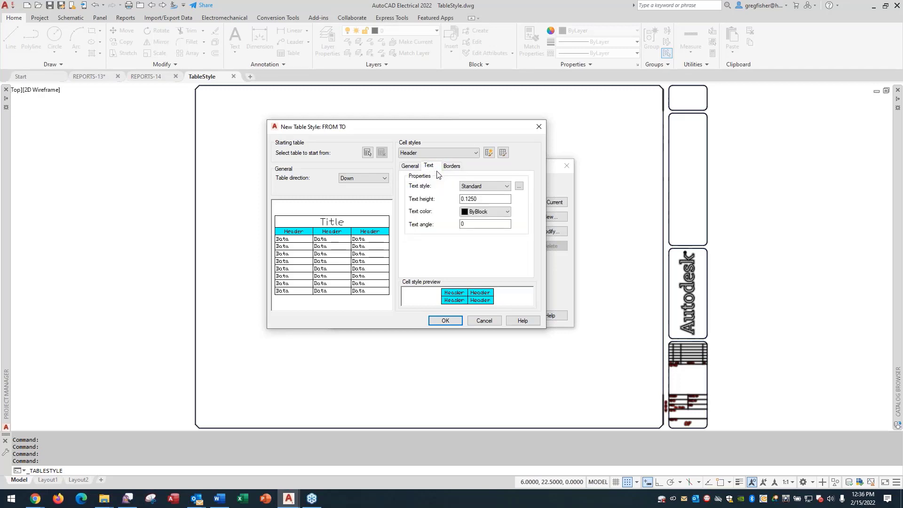
pyautogui.click(520, 187)
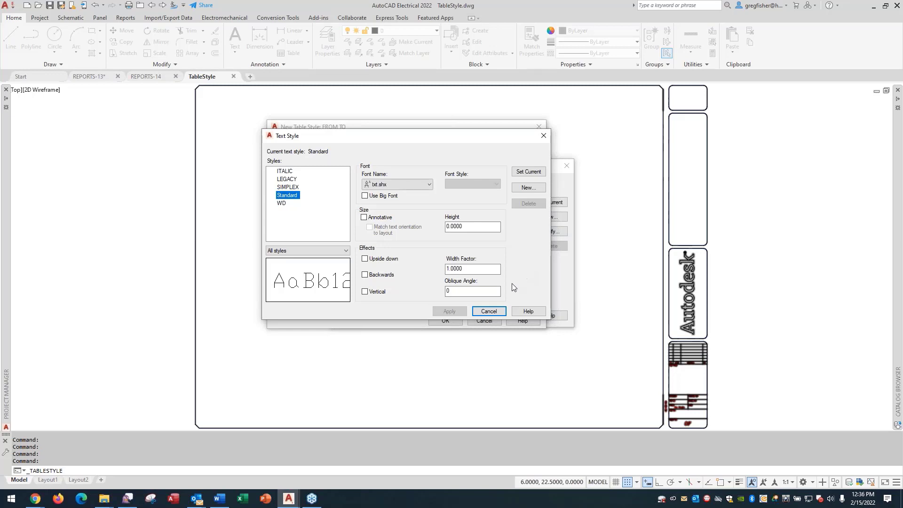
pyautogui.click(490, 312)
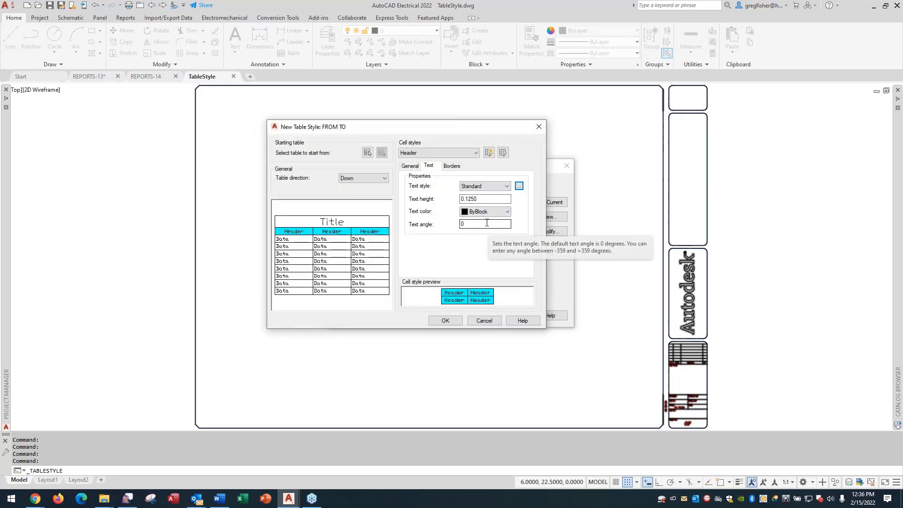
pyautogui.click(411, 167)
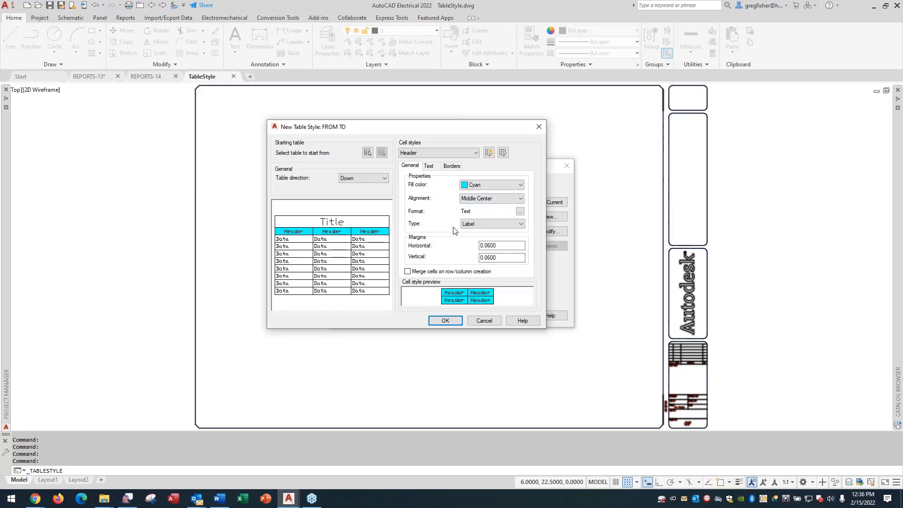
# Step: Accept the FROM TO table style's settings, select it among the styles, and close the table style manager
pyautogui.click(442, 323)
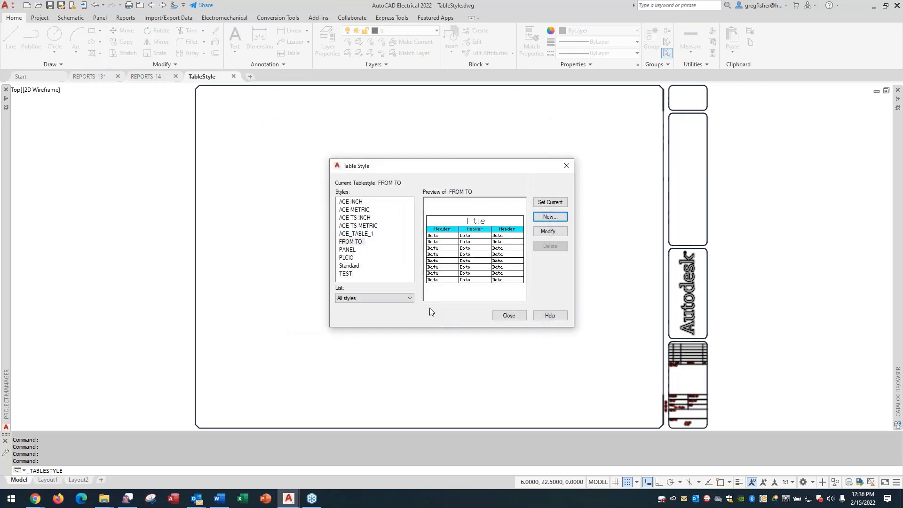
pyautogui.click(361, 243)
pyautogui.click(362, 242)
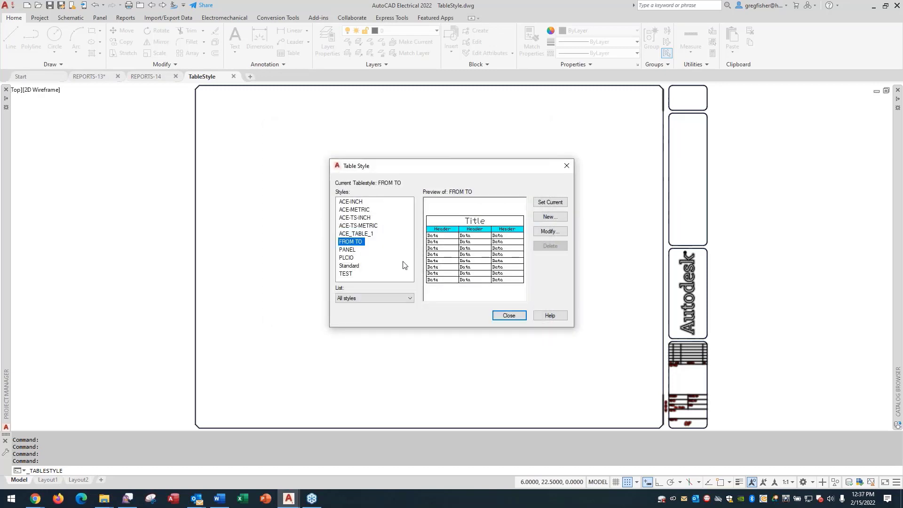
pyautogui.click(508, 315)
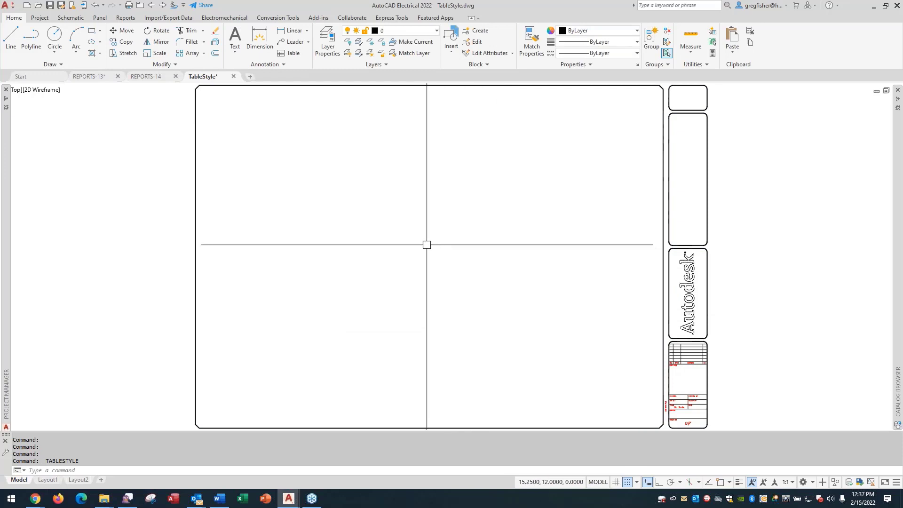
# Step: Check the available table styles for FROM TO, and close TableStyle.dwg with its changes saved
pyautogui.click(294, 63)
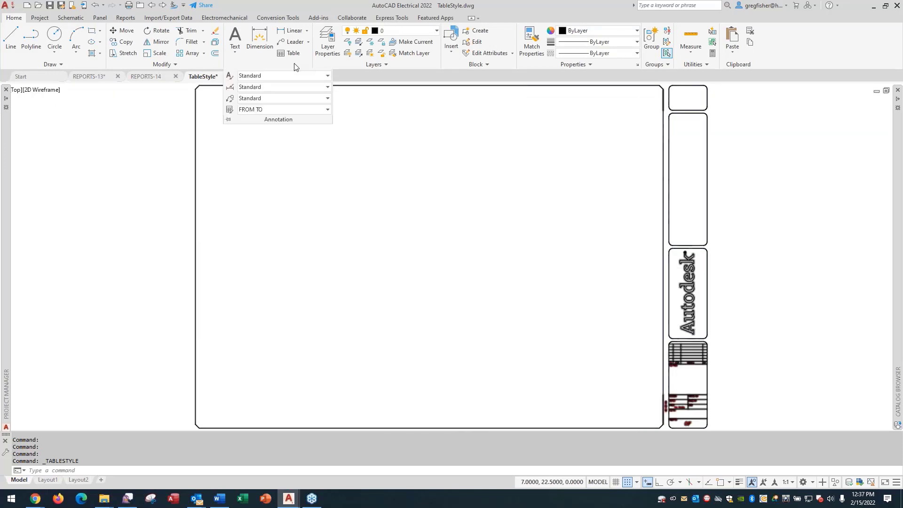
pyautogui.click(328, 110)
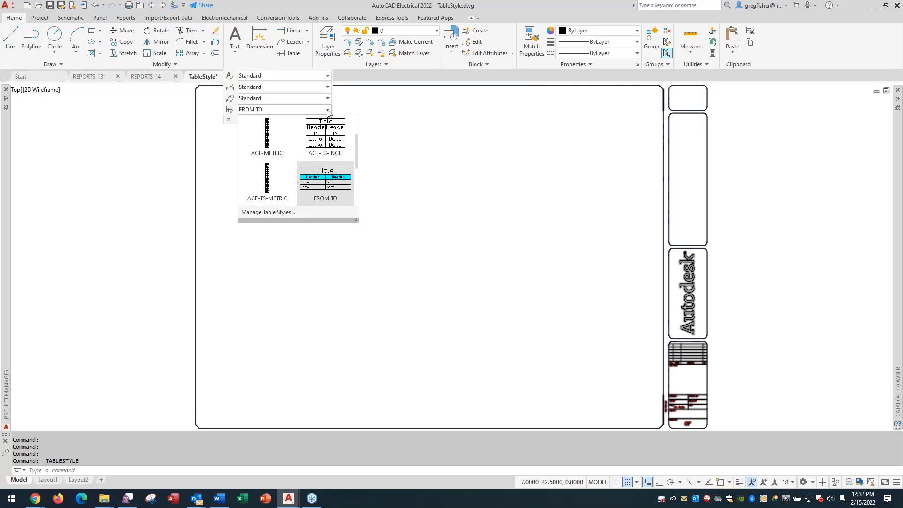
pyautogui.click(327, 110)
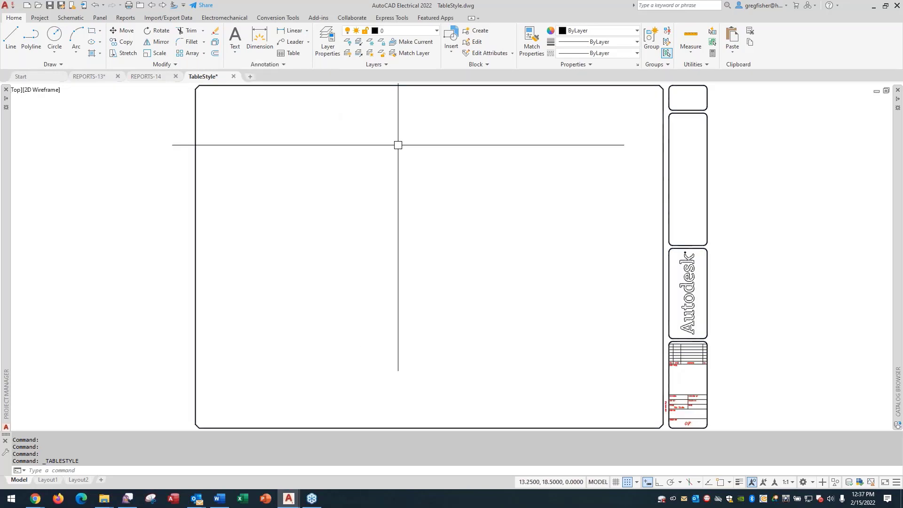
pyautogui.click(234, 76)
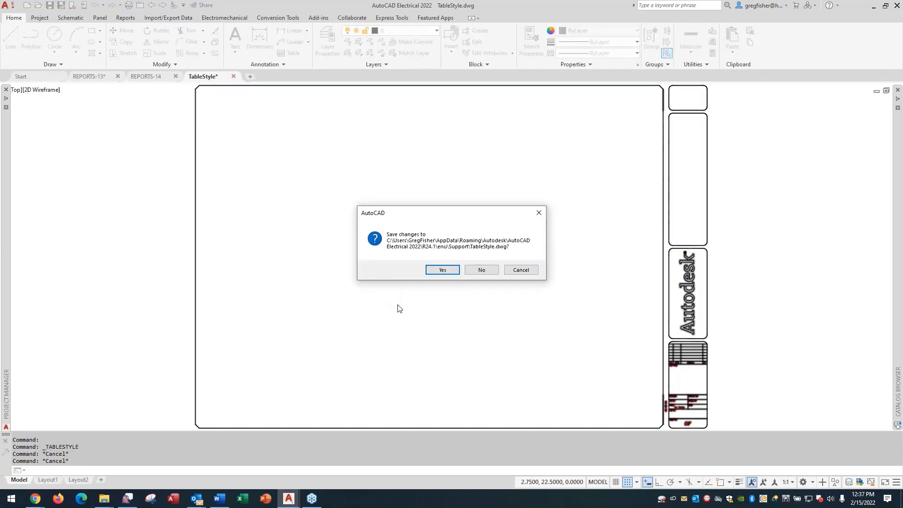
pyautogui.click(442, 270)
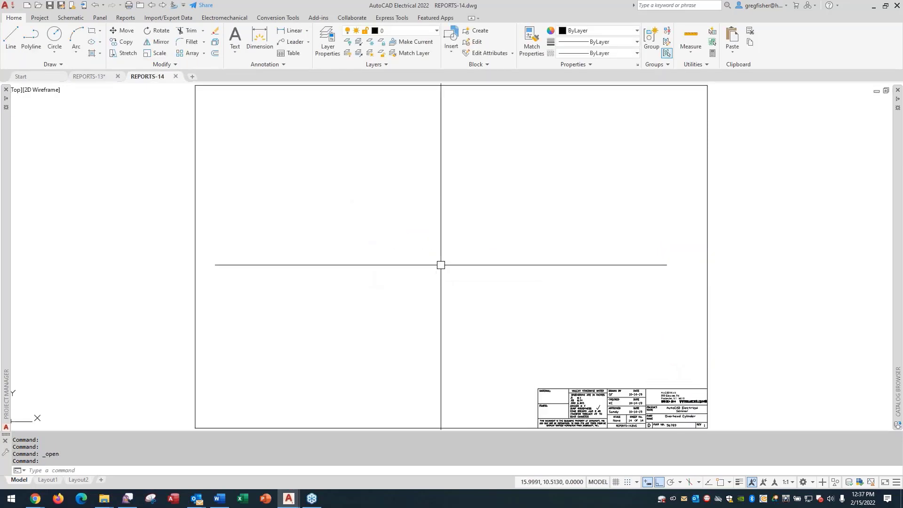
# Step: Run the schematic From/To report on the whole project, processing all project drawings
pyautogui.click(121, 19)
pyautogui.click(19, 47)
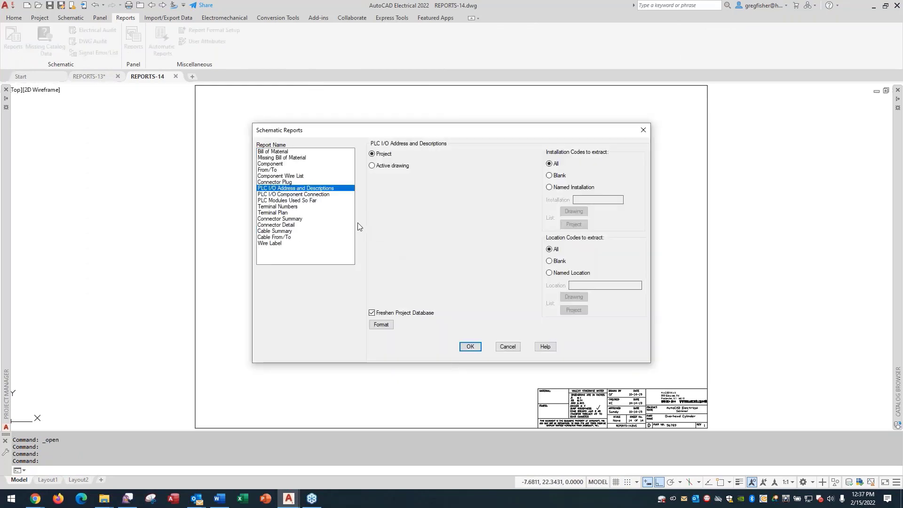
pyautogui.click(280, 170)
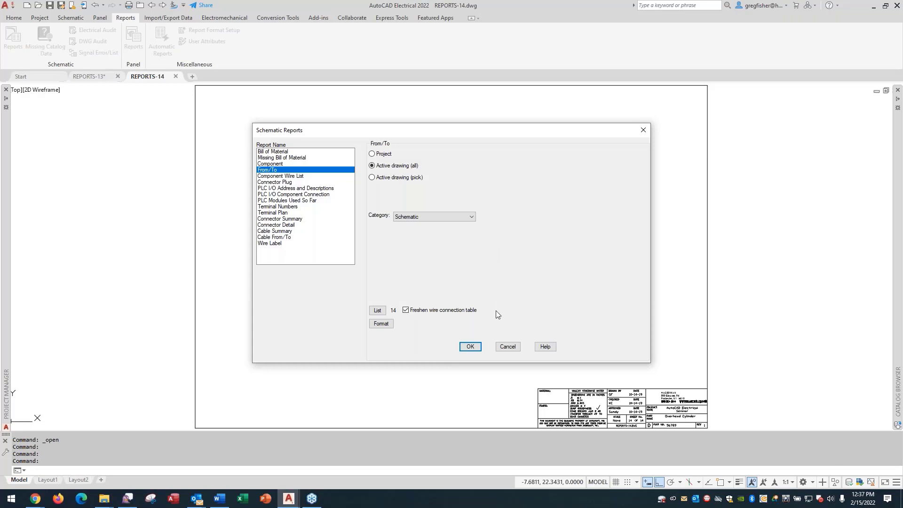
pyautogui.click(372, 154)
pyautogui.click(471, 347)
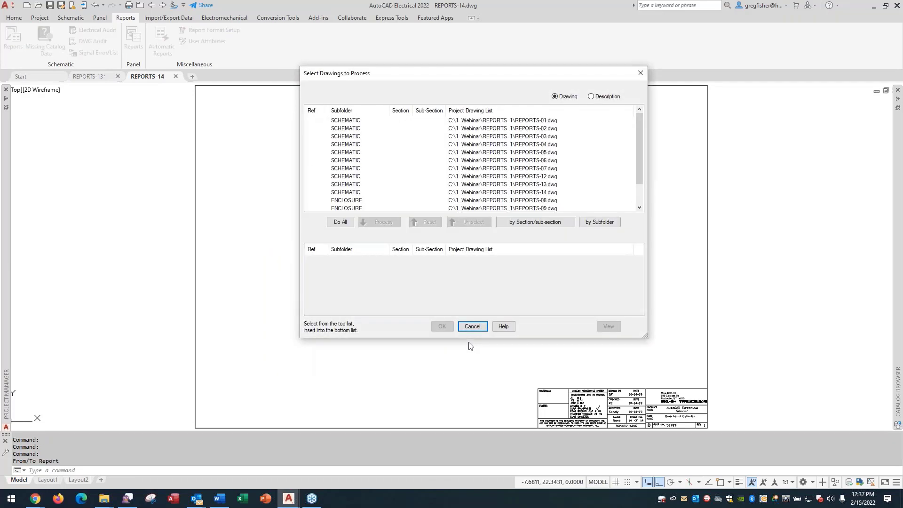
pyautogui.click(342, 223)
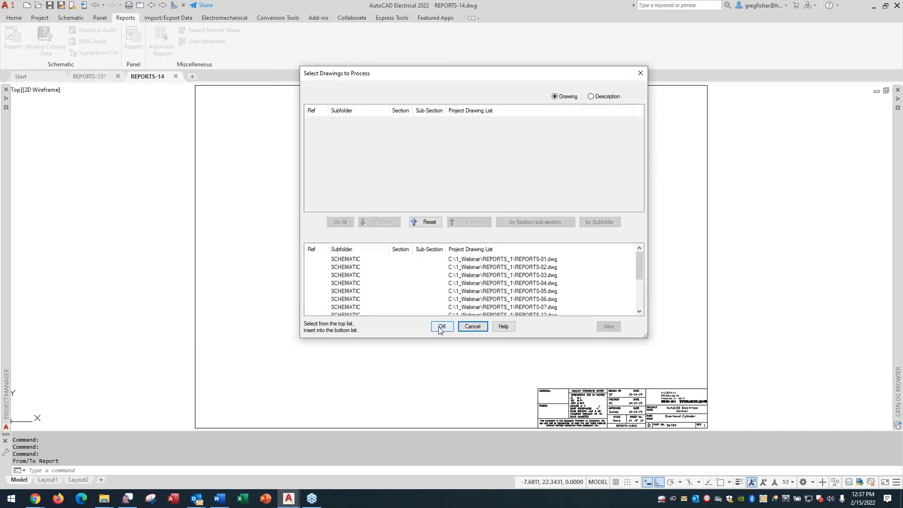
pyautogui.click(441, 327)
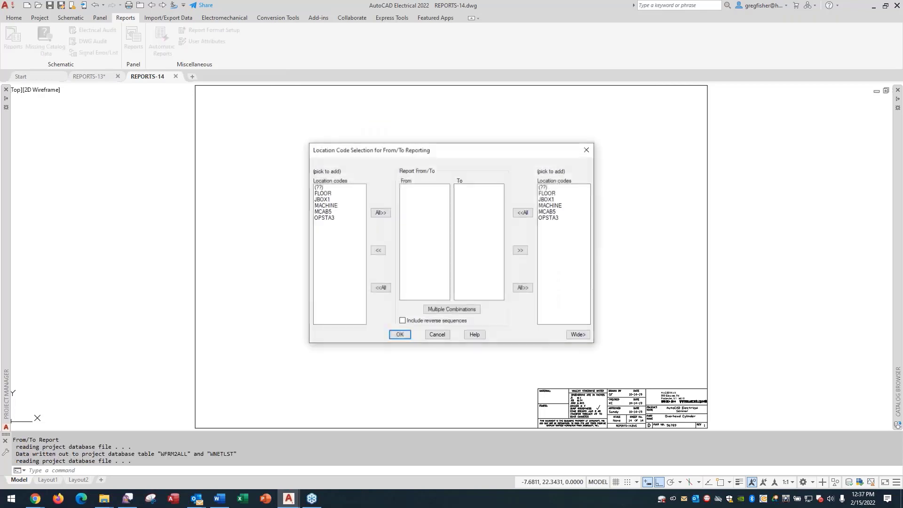
# Step: Include all location codes on both the From and To sides and generate the From/To report
pyautogui.click(381, 212)
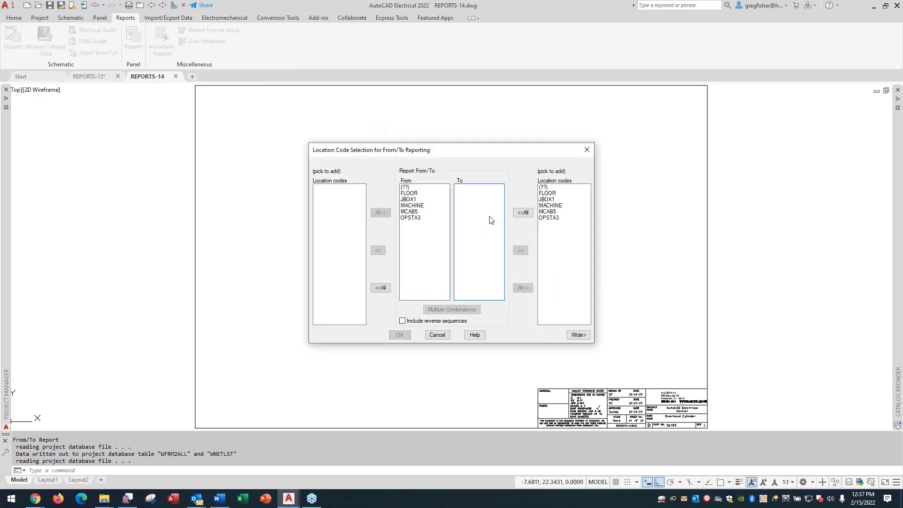
pyautogui.click(523, 213)
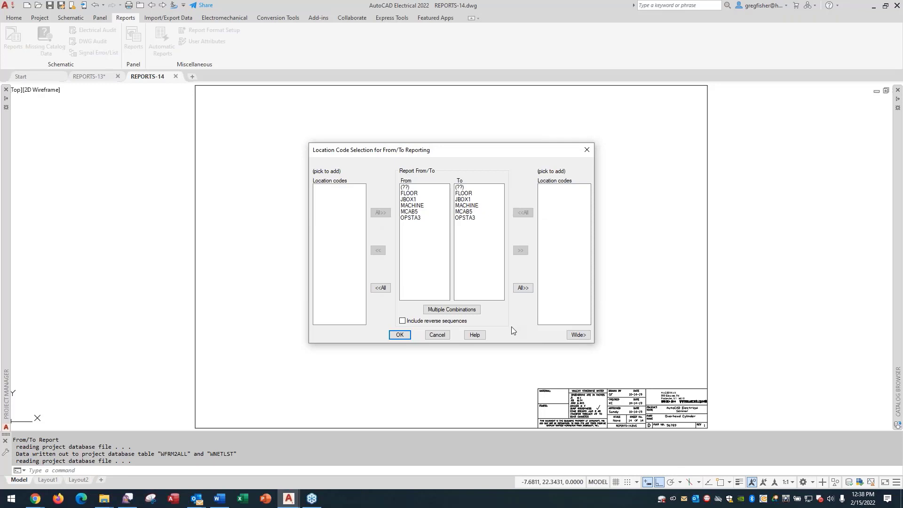
pyautogui.click(399, 336)
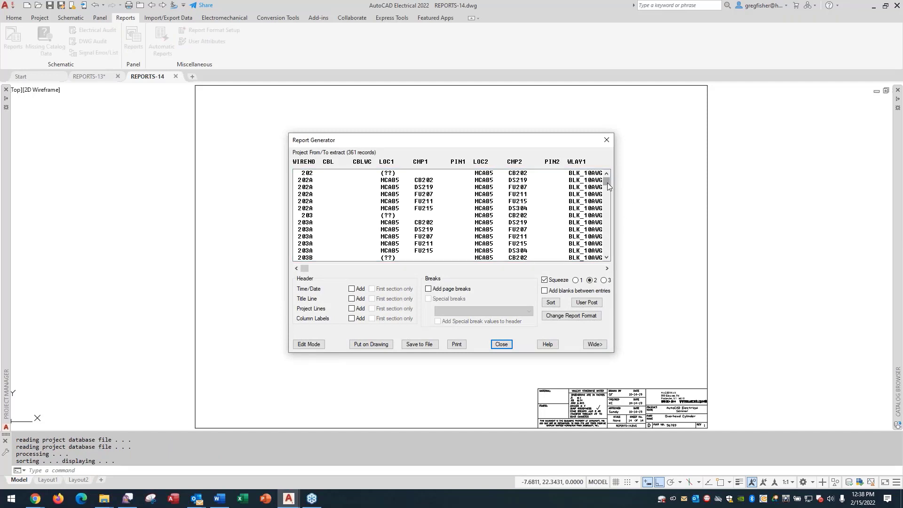
# Step: Remove the CBL and CBLWC fields from the From/To report format and accept the field list
pyautogui.moveTo(608, 182)
pyautogui.mouseDown()
pyautogui.moveTo(605, 253)
pyautogui.moveTo(610, 175)
pyautogui.mouseUp()
pyautogui.click(567, 317)
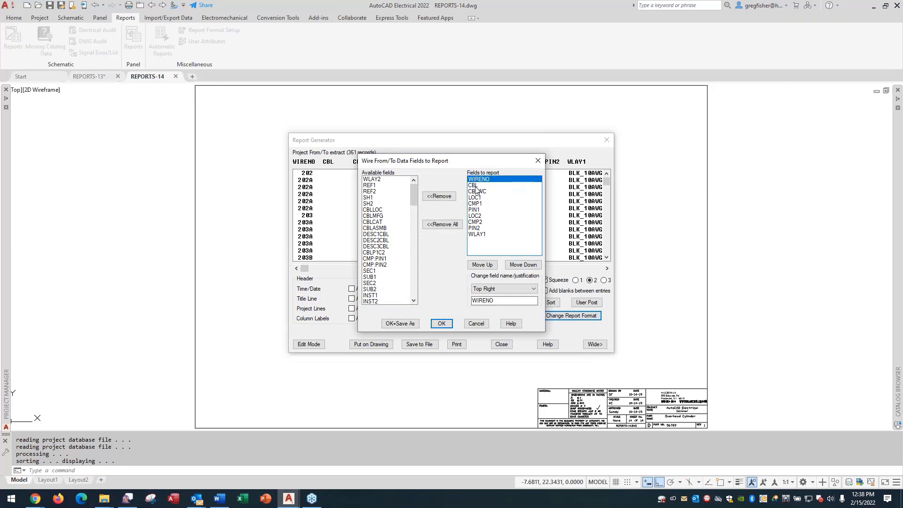
pyautogui.click(474, 185)
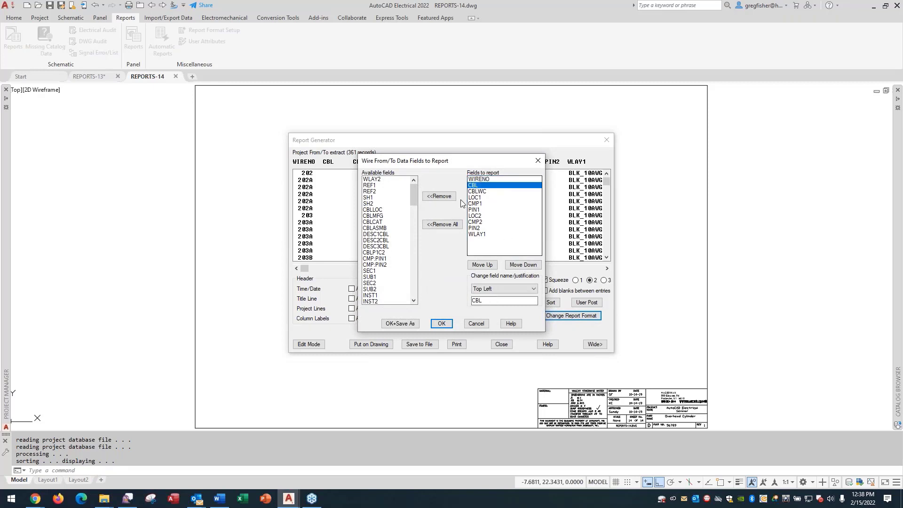
pyautogui.click(442, 196)
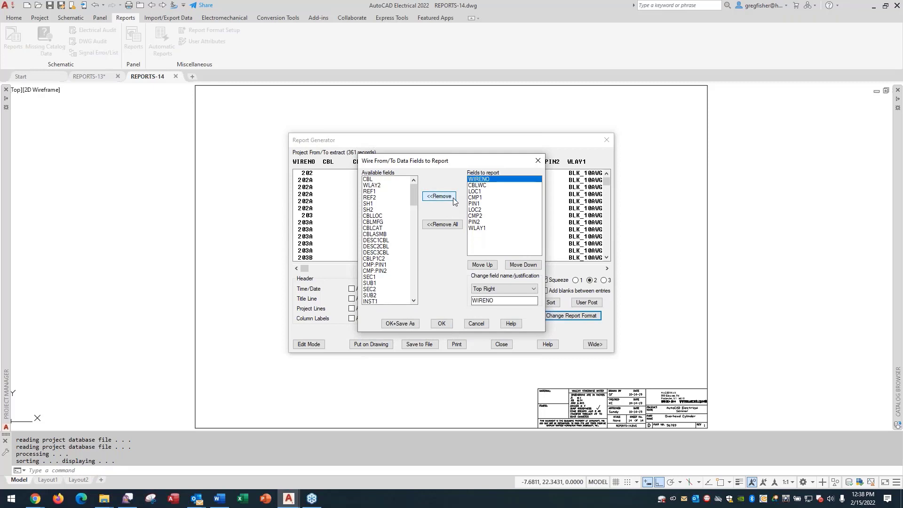
pyautogui.click(487, 186)
pyautogui.click(441, 197)
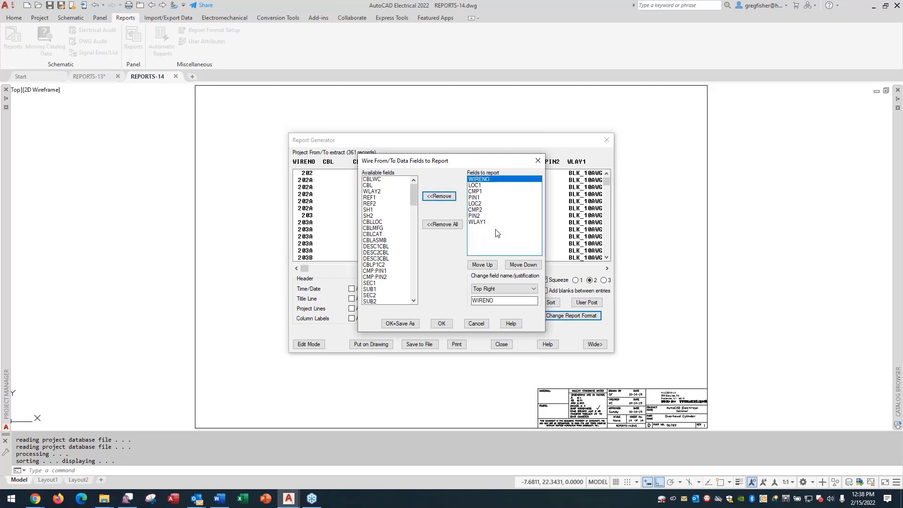
pyautogui.click(441, 323)
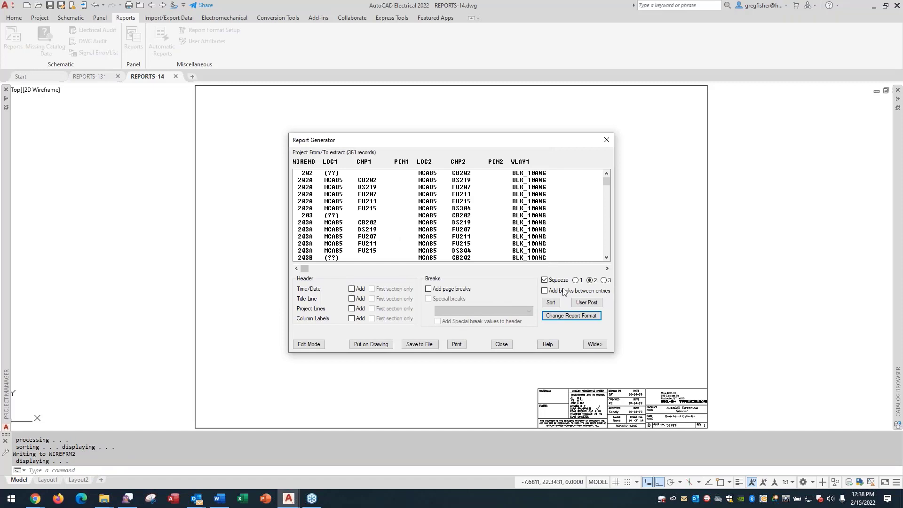
# Step: Reopen the report format and set the WIRENO, LOC1 and CMP1 fields' justification to Middle Left
pyautogui.click(563, 320)
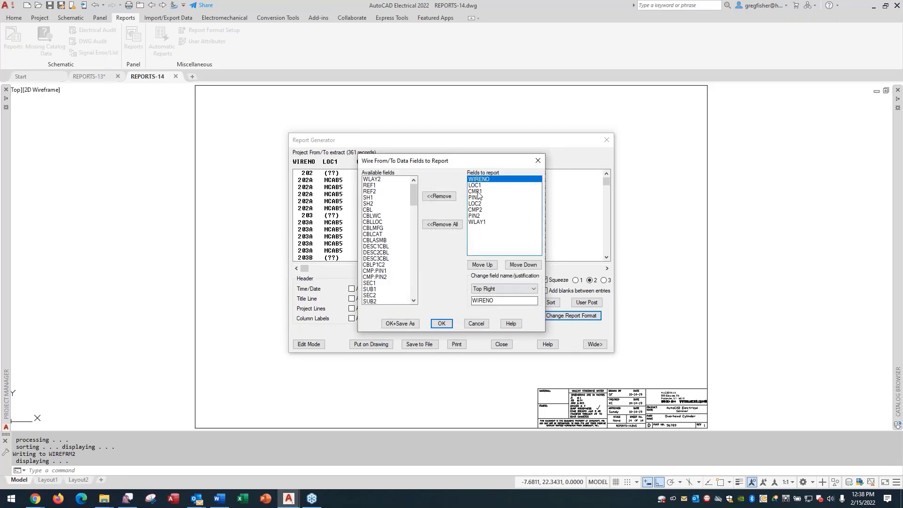
pyautogui.click(503, 289)
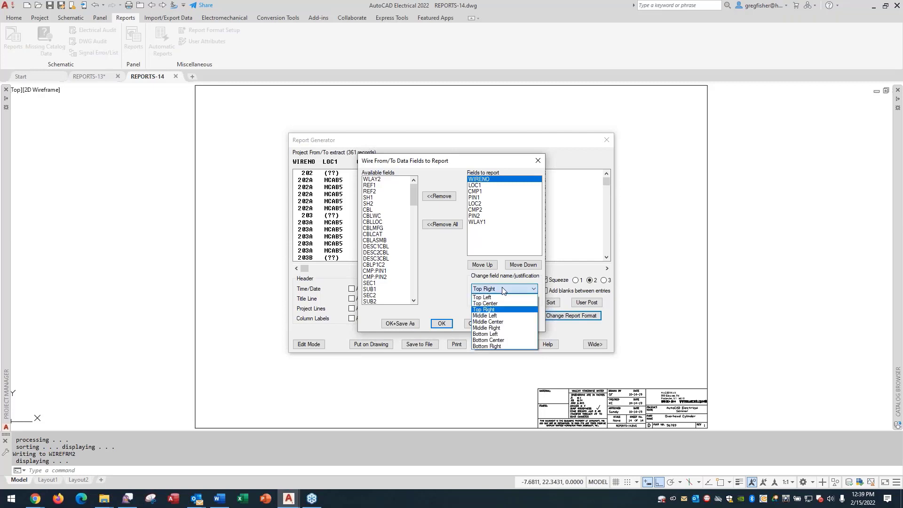
pyautogui.click(496, 316)
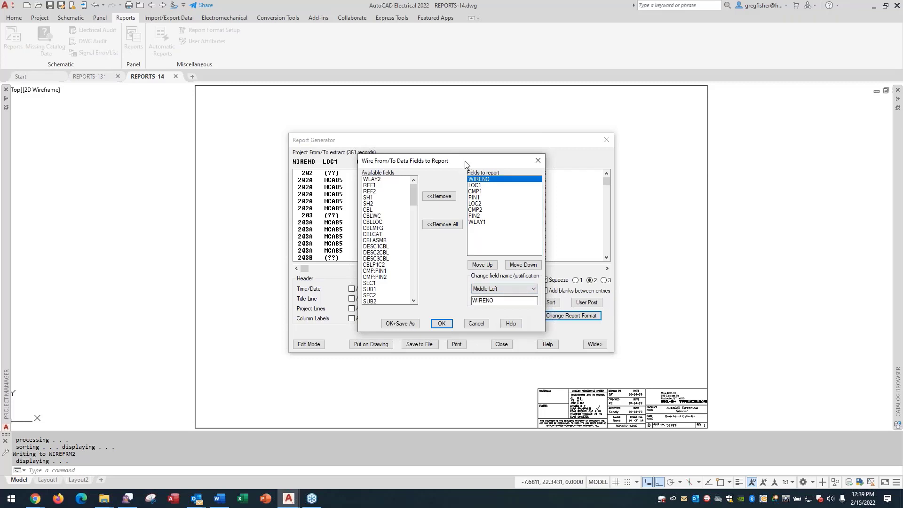
pyautogui.moveTo(466, 164); pyautogui.dragTo(671, 110)
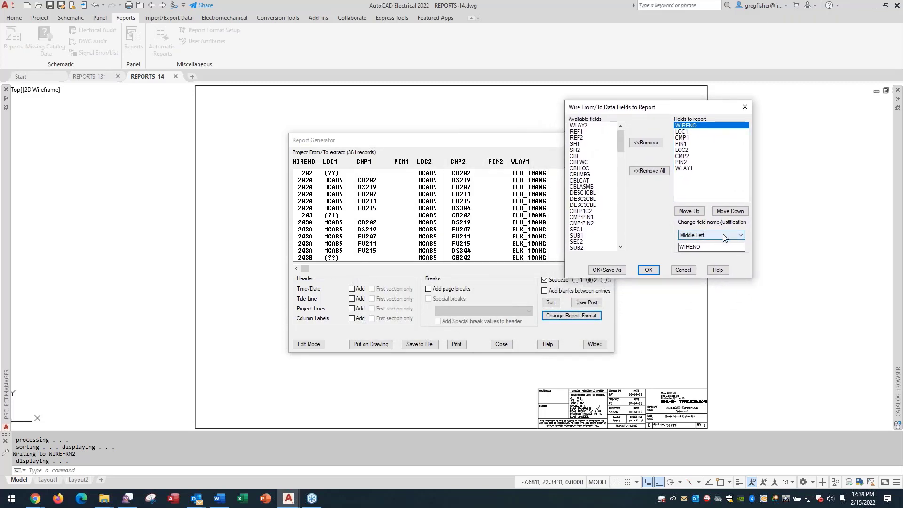
pyautogui.click(683, 131)
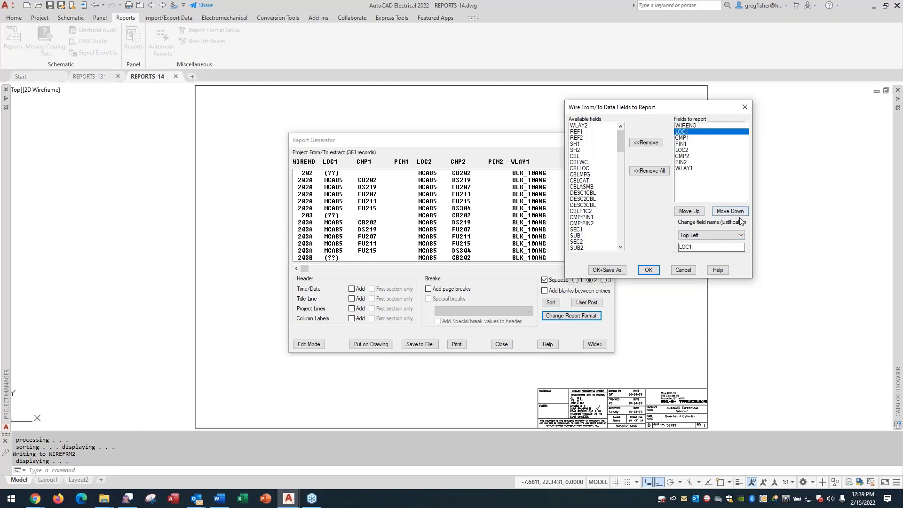
pyautogui.click(721, 235)
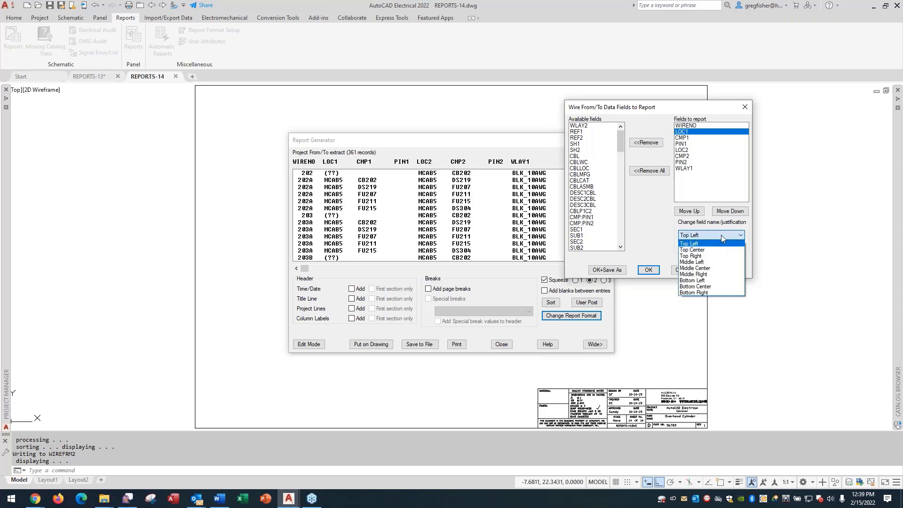
pyautogui.click(714, 262)
pyautogui.click(688, 138)
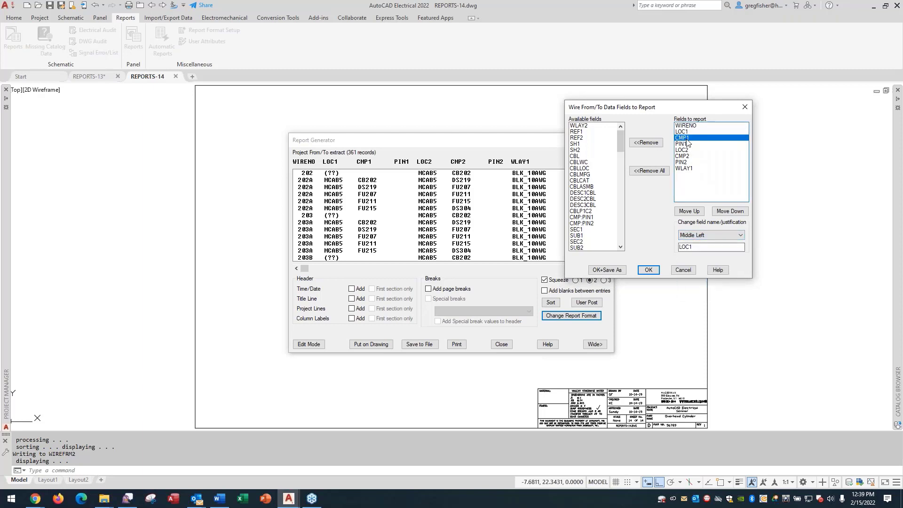
pyautogui.click(718, 235)
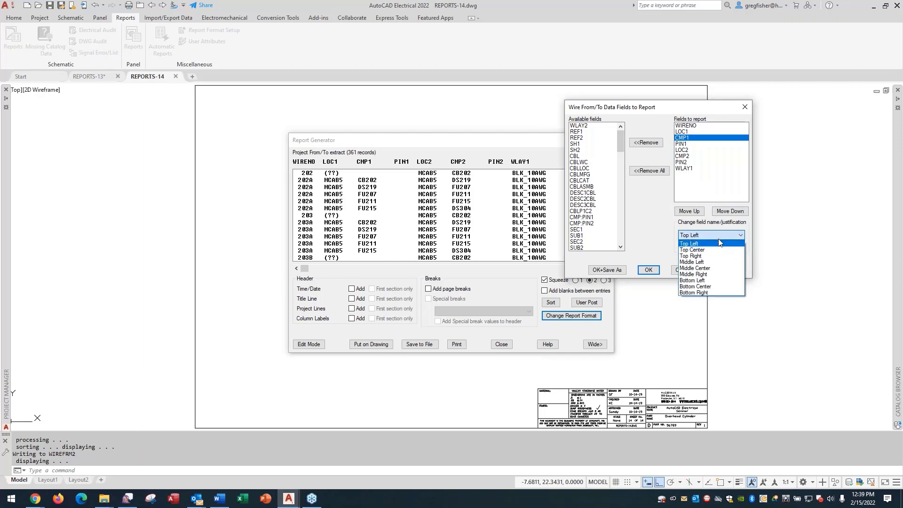
pyautogui.click(713, 262)
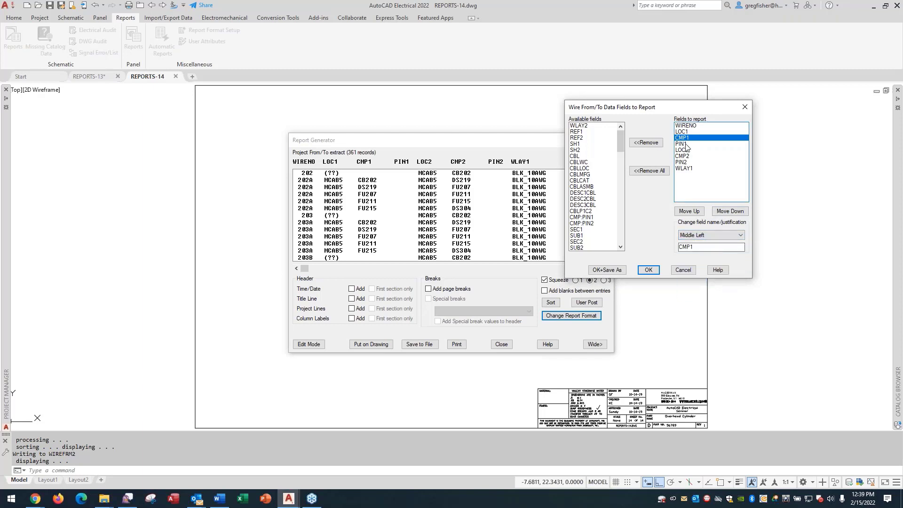
# Step: Go through the PIN1, LOC2, CMP2 and PIN2 fields, set WLAY1's justification to Middle Right, and accept the report format
pyautogui.click(686, 144)
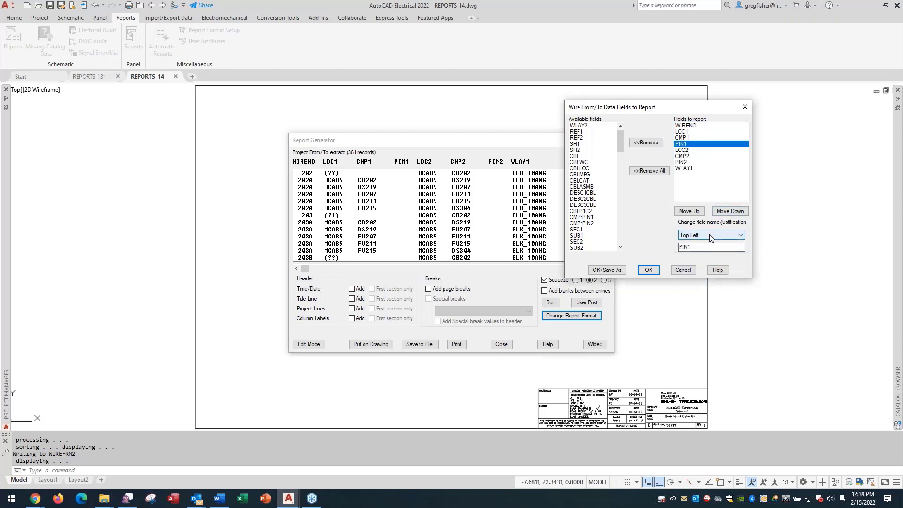
pyautogui.click(687, 150)
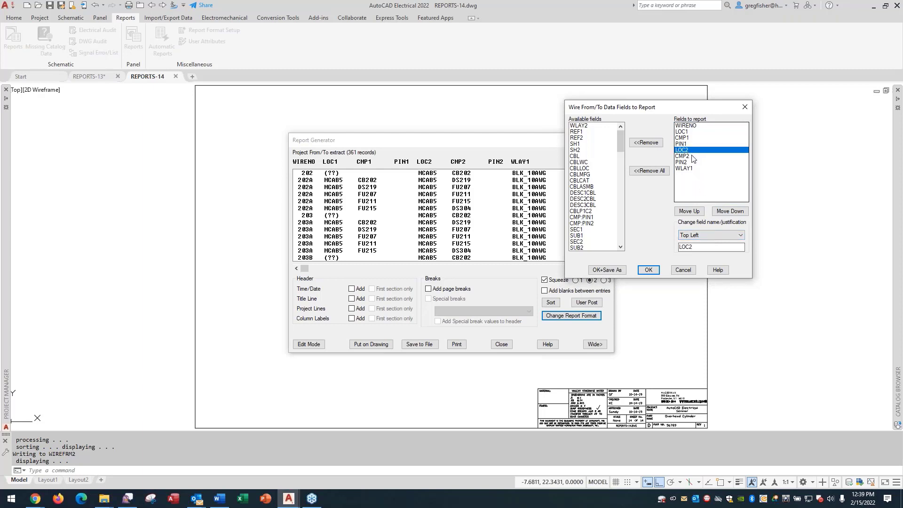
pyautogui.click(692, 156)
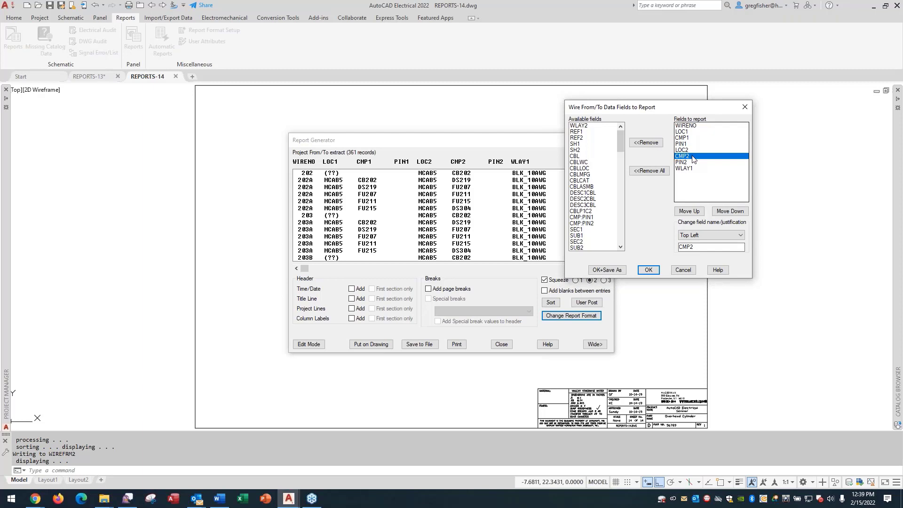
pyautogui.click(694, 163)
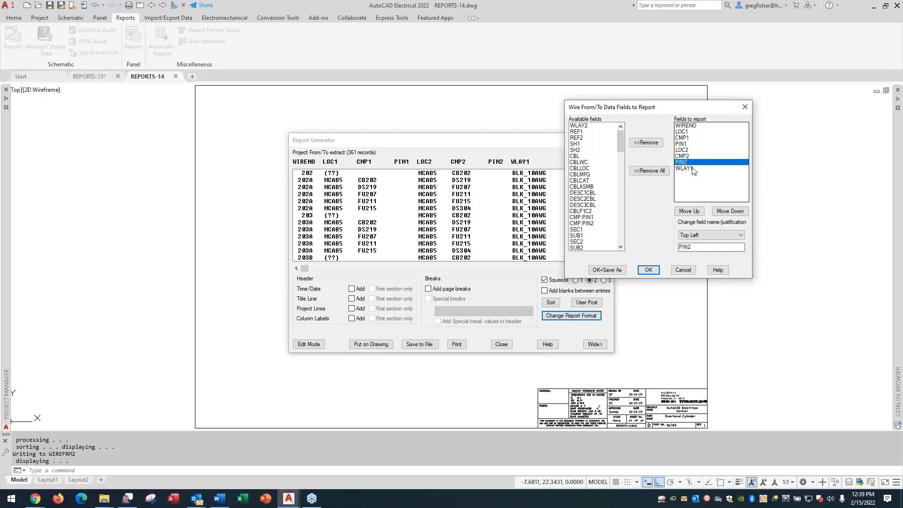
pyautogui.click(692, 170)
pyautogui.click(727, 235)
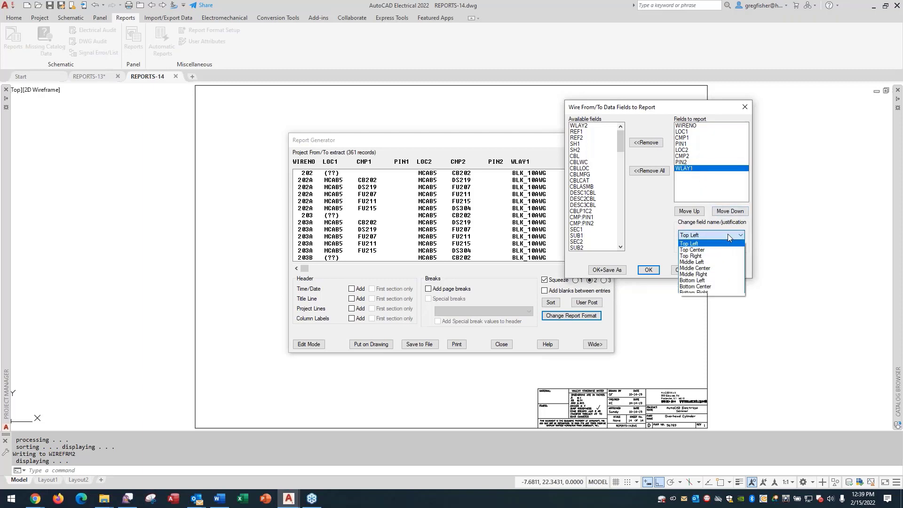
pyautogui.click(718, 275)
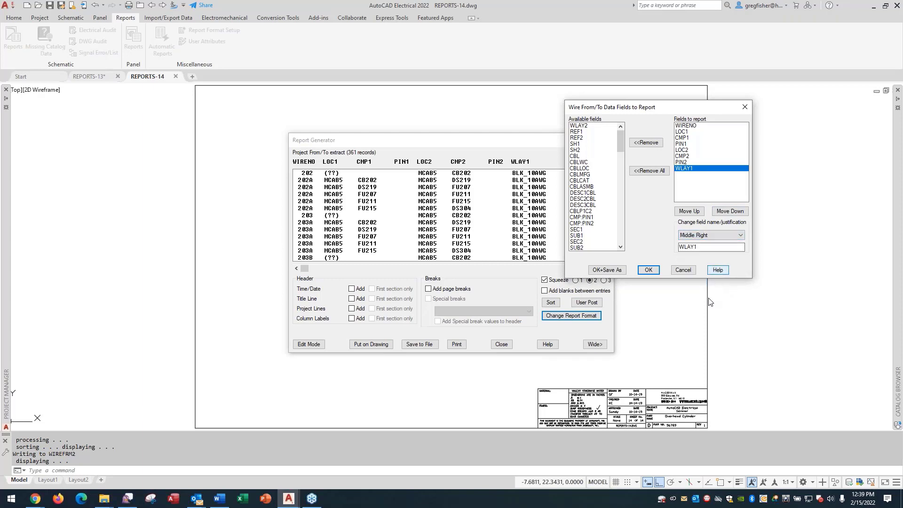
pyautogui.click(649, 270)
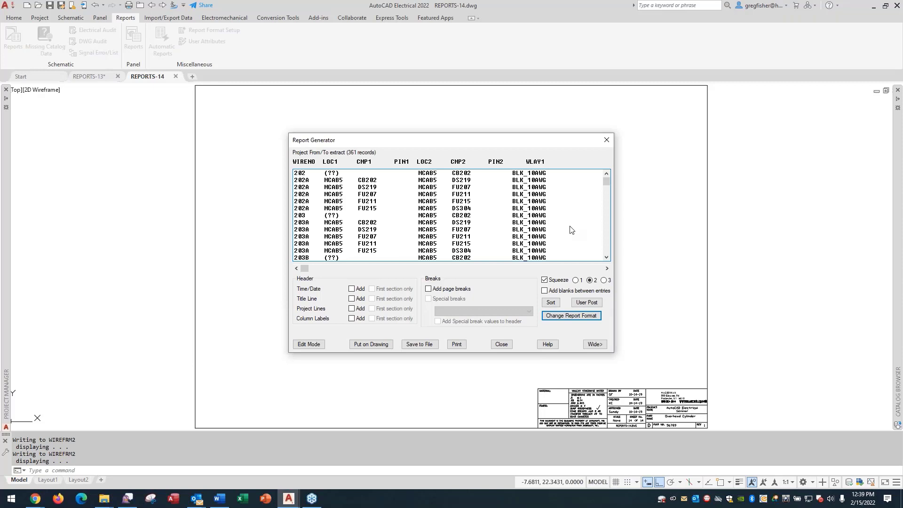
# Step: Start placing the report on the drawing as a table using the FROM TO table style
pyautogui.click(374, 345)
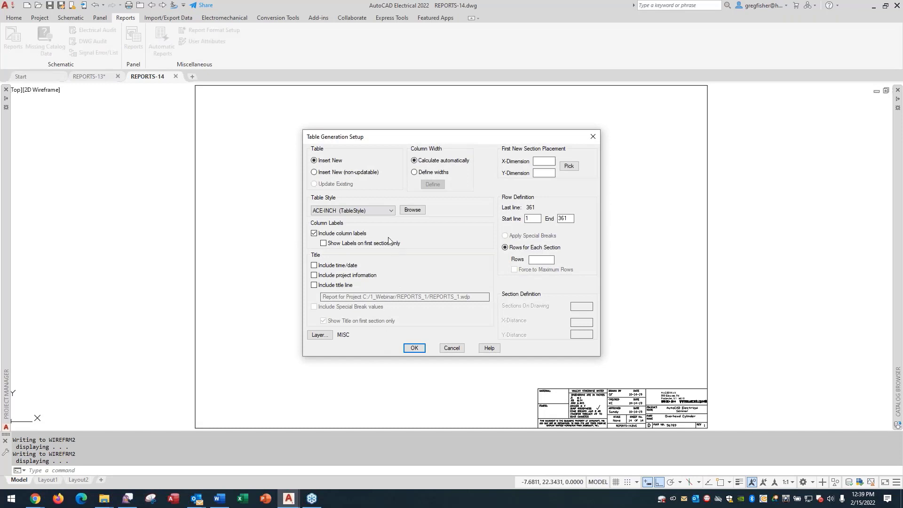
pyautogui.click(386, 213)
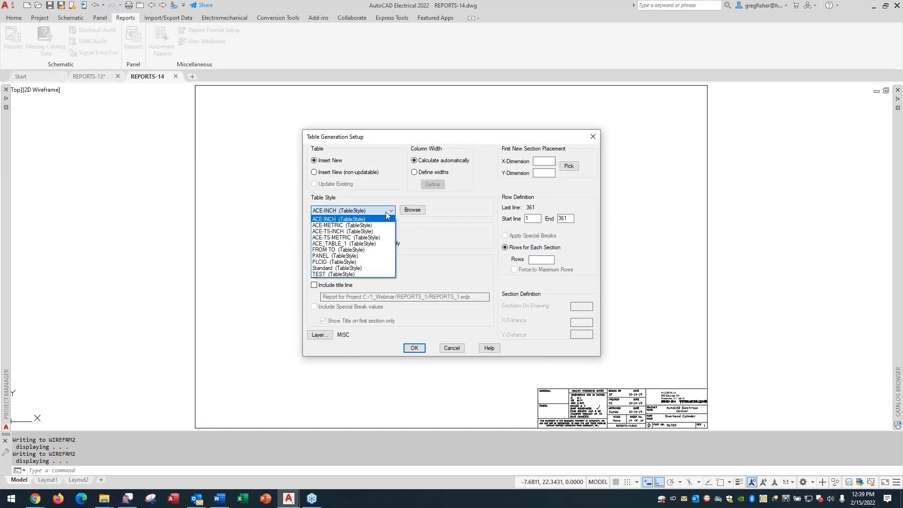
pyautogui.click(362, 251)
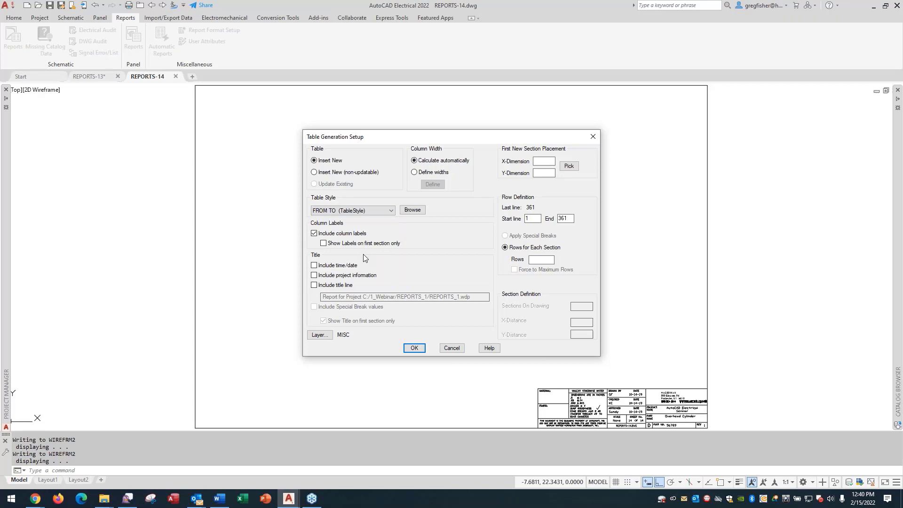
# Step: Place the first table section at X .5, Y 22 and limit each section to 60 rows
pyautogui.click(540, 161)
pyautogui.write('.5')
pyautogui.write('22')
pyautogui.click(553, 261)
pyautogui.write('60')
pyautogui.press('Tab')
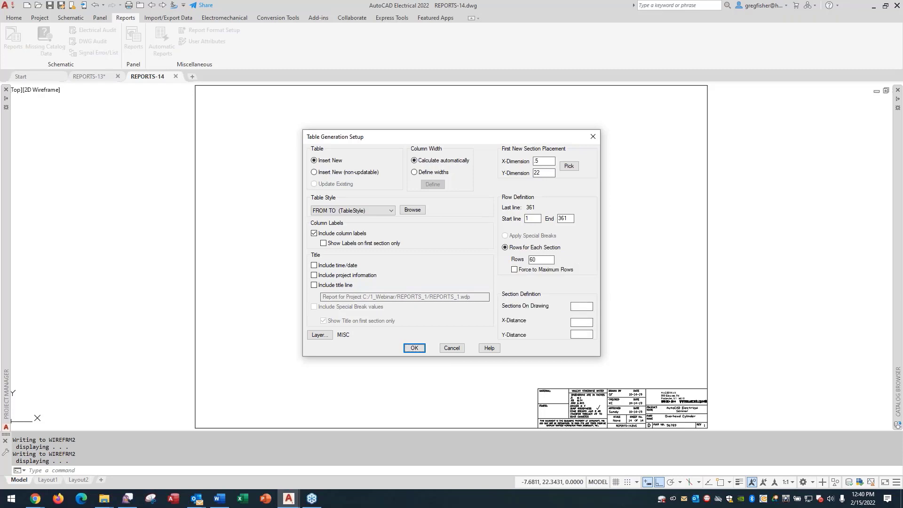
# Step: Set 2 sections per drawing with X-Distance 1 and Y-Distance 18, insert the tables, and cancel placing further sections
pyautogui.click(582, 305)
pyautogui.write('2')
pyautogui.click(590, 324)
pyautogui.write('.5')
pyautogui.hotkey('alt', 'Tab')
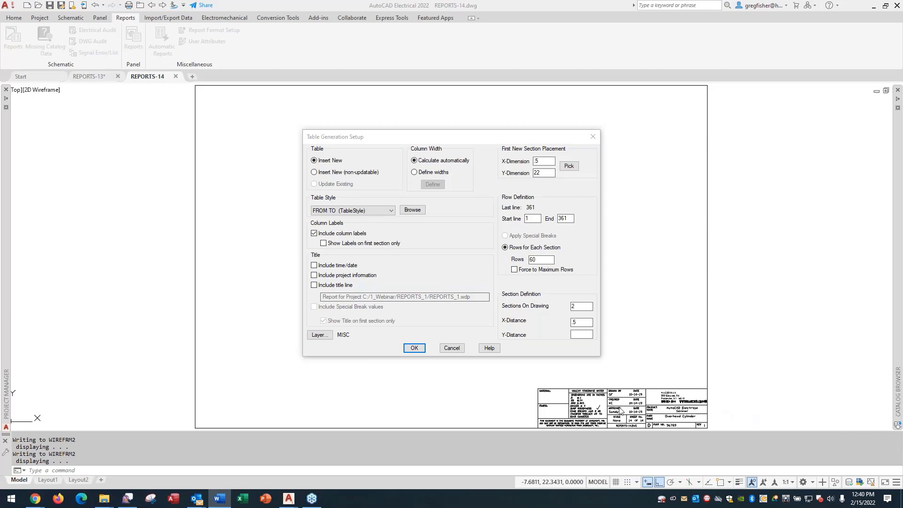
pyautogui.doubleClick(580, 323)
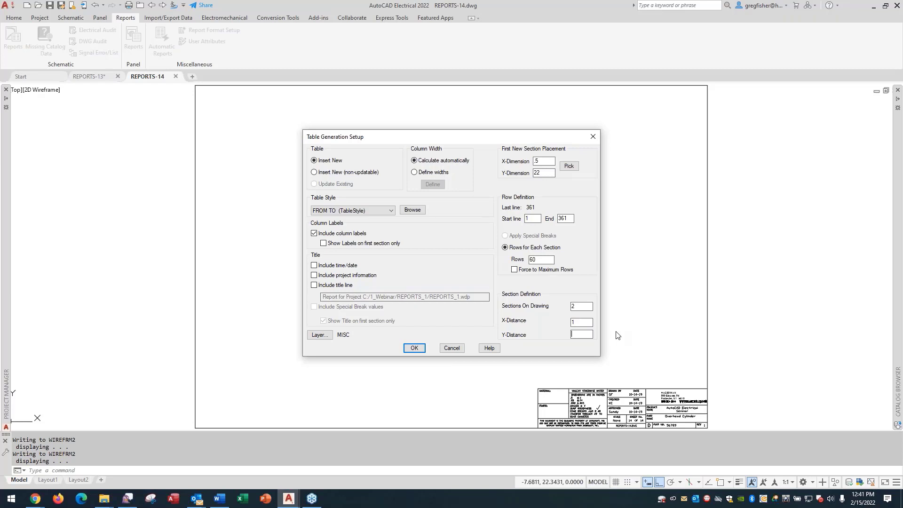
pyautogui.write('19')
pyautogui.press('BackSpace')
pyautogui.click(414, 348)
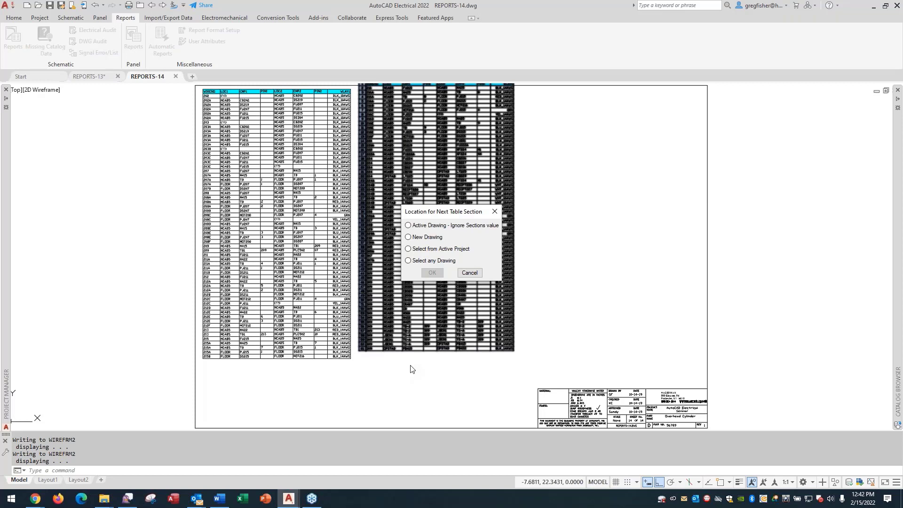
pyautogui.click(468, 274)
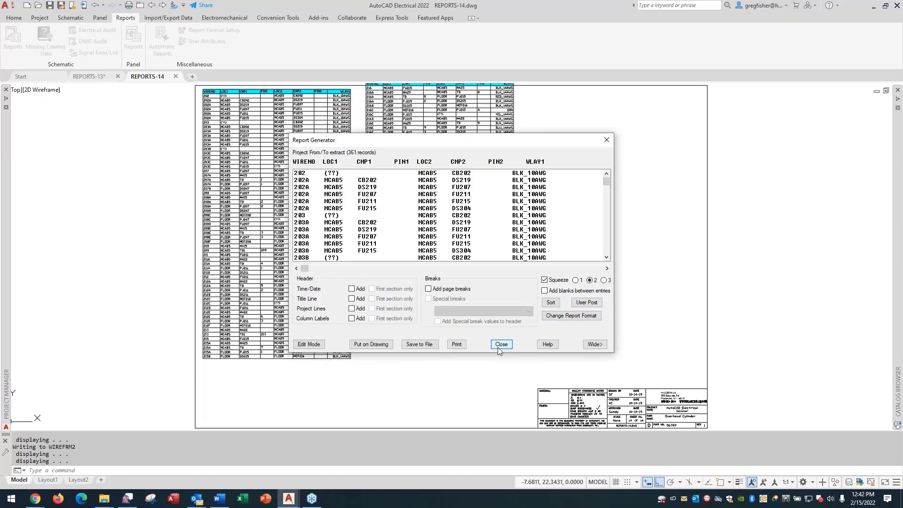
# Step: Regenerate the existing report tables with X-Distance 2 and Y-Distance 19, and cancel placing further sections
pyautogui.click(363, 346)
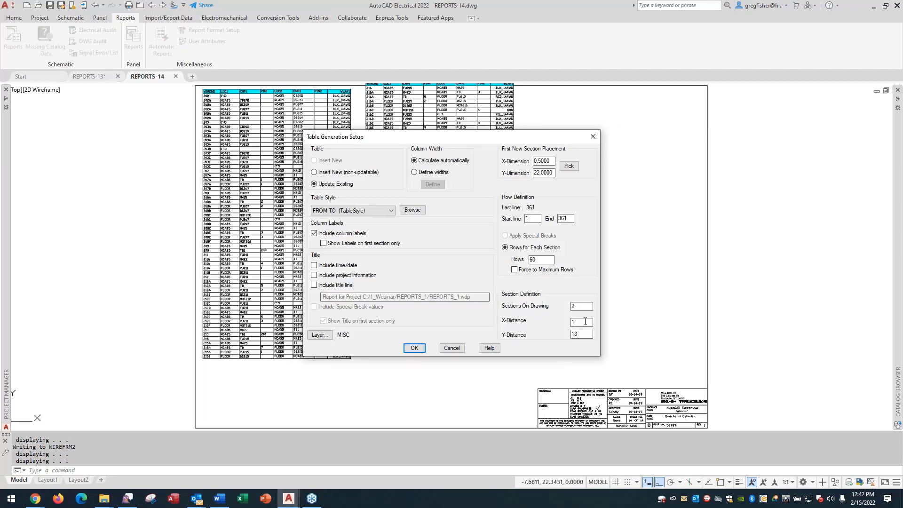
pyautogui.press('Tab')
pyautogui.doubleClick(587, 335)
pyautogui.write('1')
pyautogui.click(393, 212)
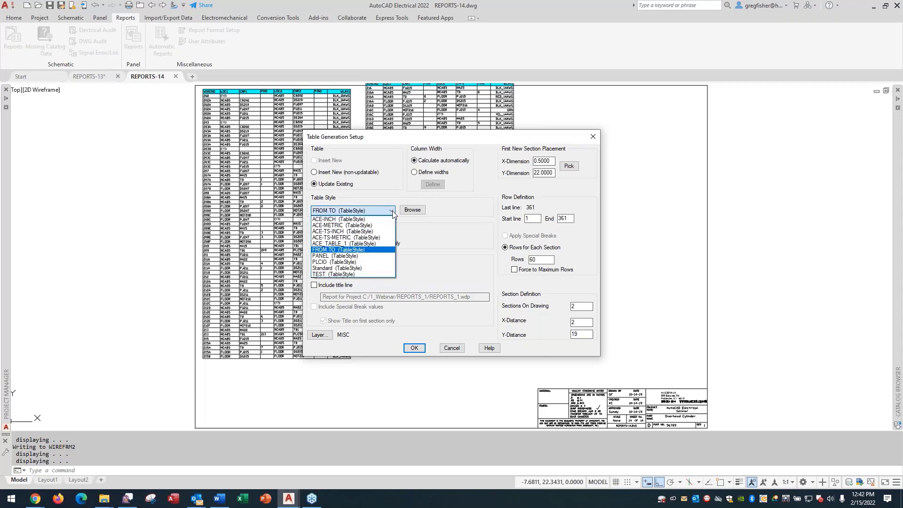
pyautogui.click(392, 210)
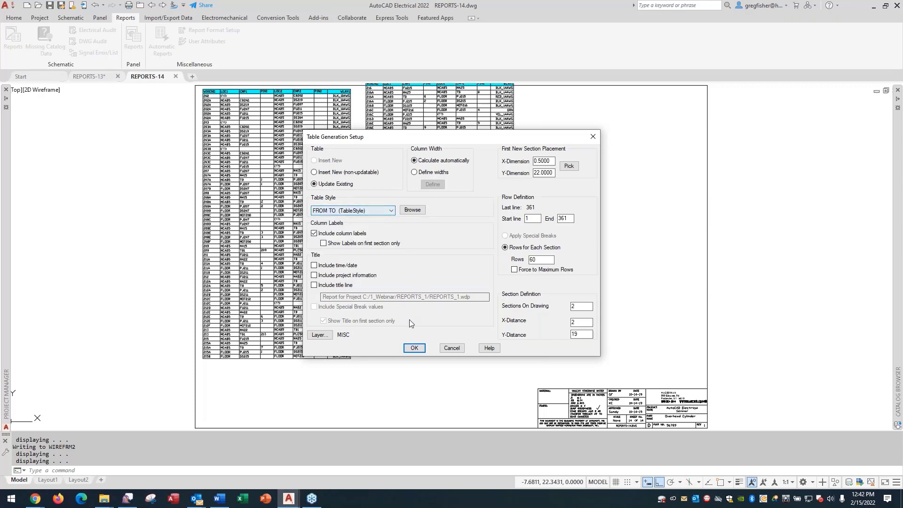
pyautogui.click(413, 347)
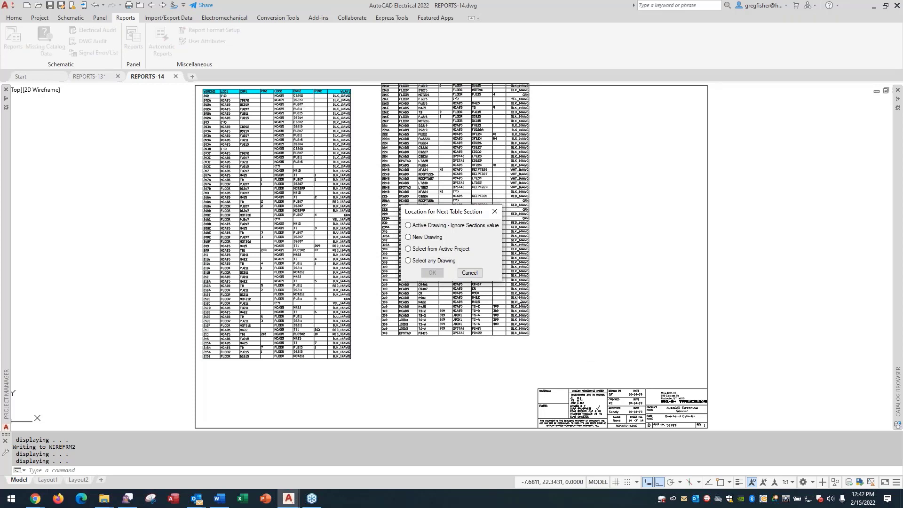
pyautogui.click(467, 273)
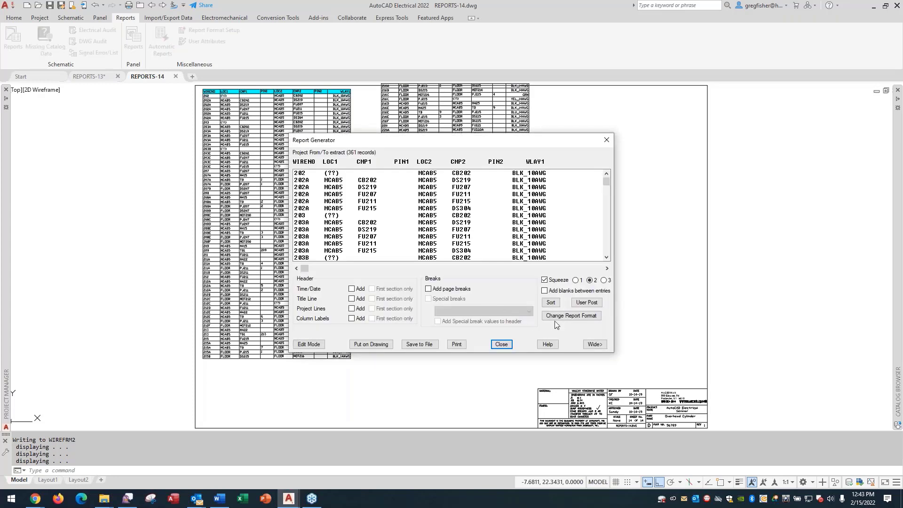
# Step: Try a Y-Distance of 20 for the existing report tables, and cancel placing further sections
pyautogui.click(385, 346)
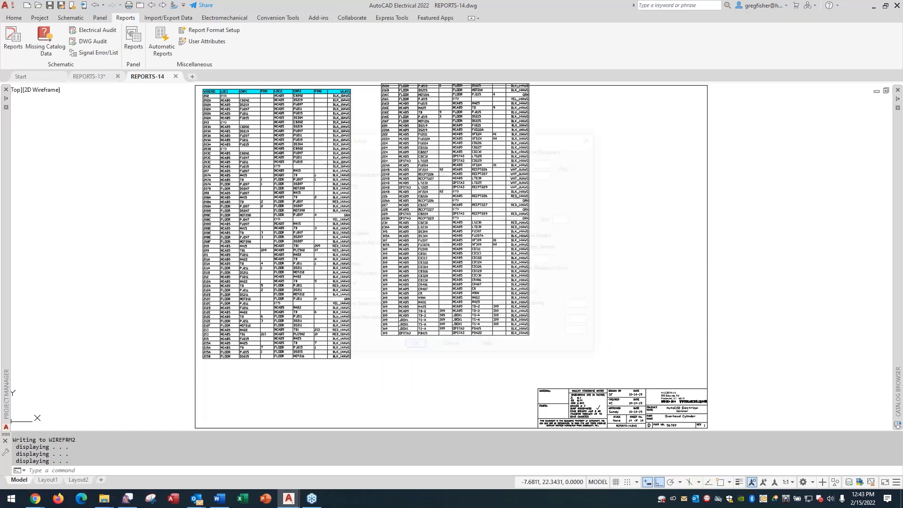
pyautogui.doubleClick(574, 334)
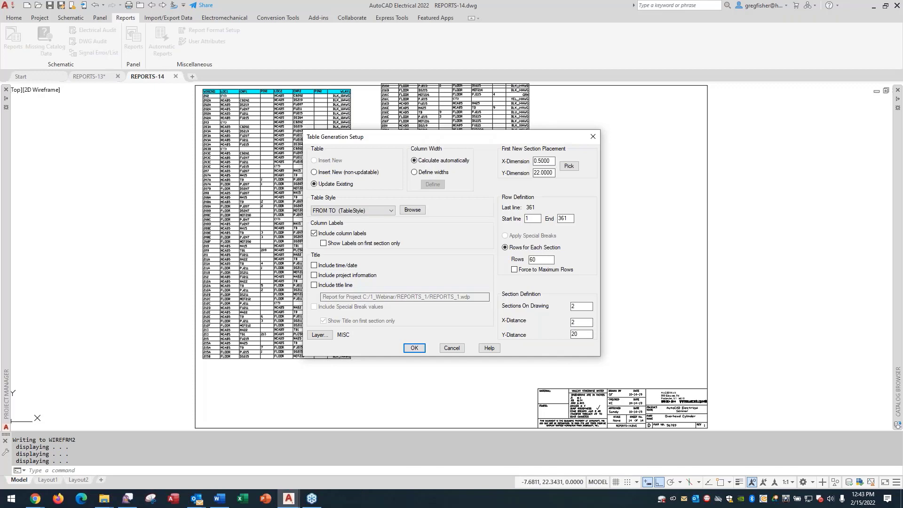
pyautogui.click(415, 348)
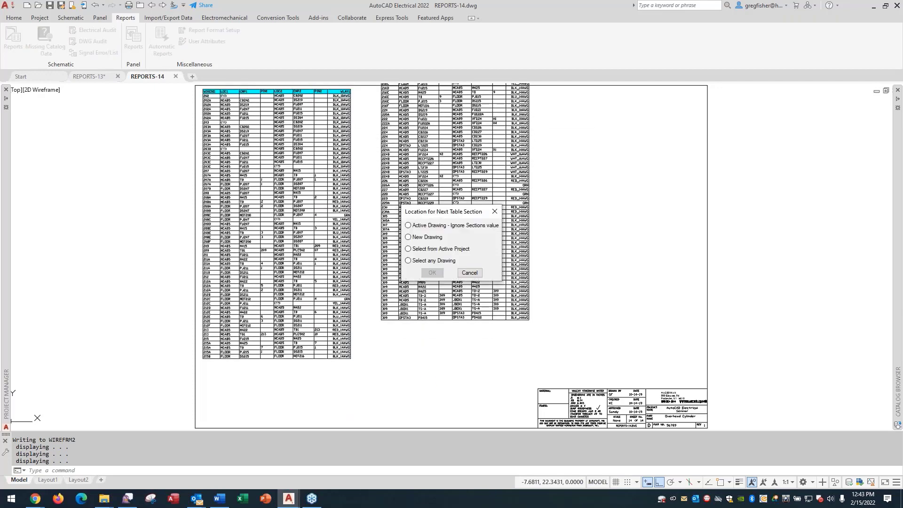
pyautogui.click(470, 273)
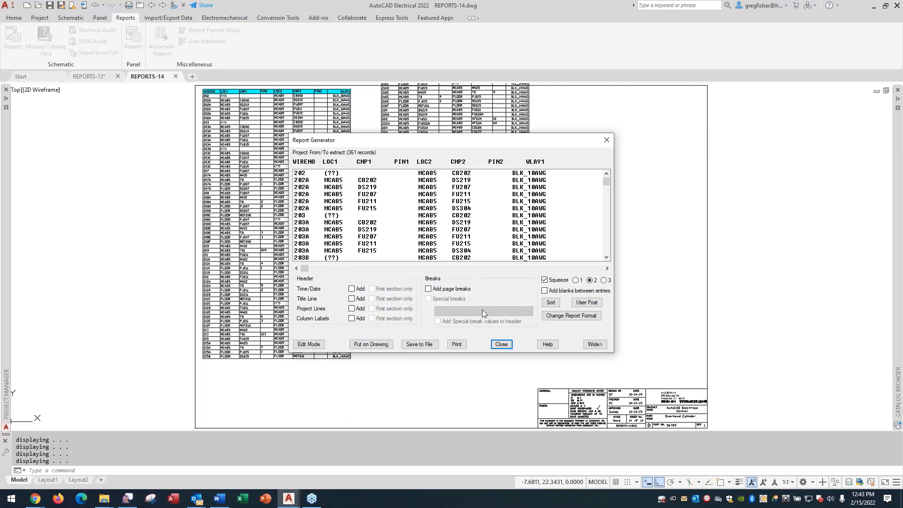
# Step: Try a Y-Distance of 17 for the existing report tables, and cancel placing further sections
pyautogui.click(380, 344)
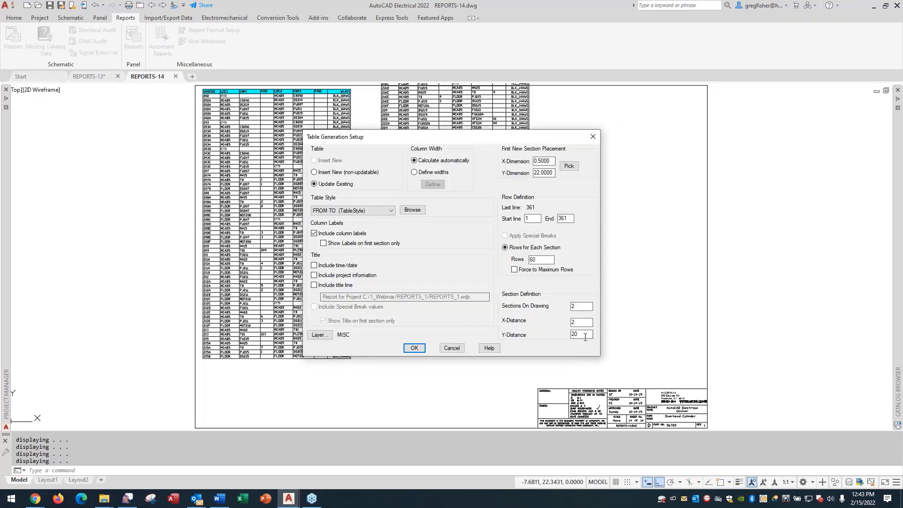
pyautogui.moveTo(585, 336); pyautogui.dragTo(551, 347)
pyautogui.write('17')
pyautogui.click(415, 349)
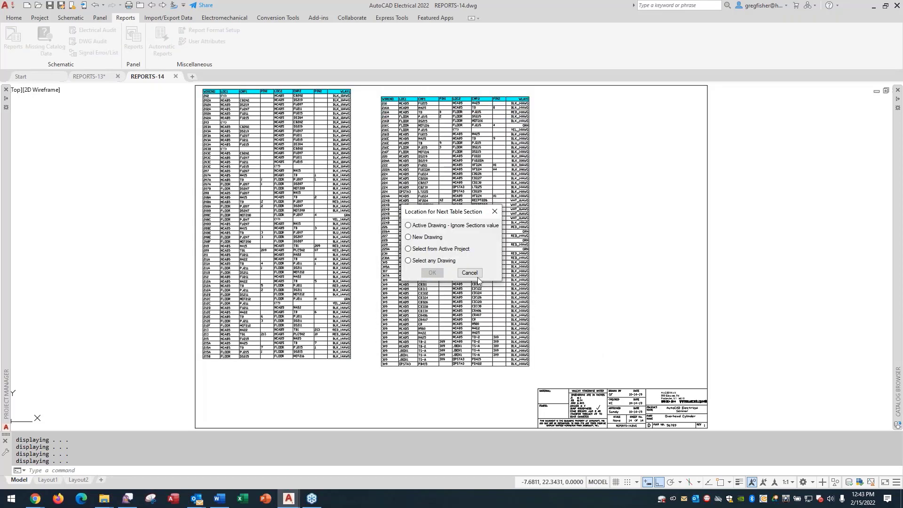
pyautogui.click(463, 273)
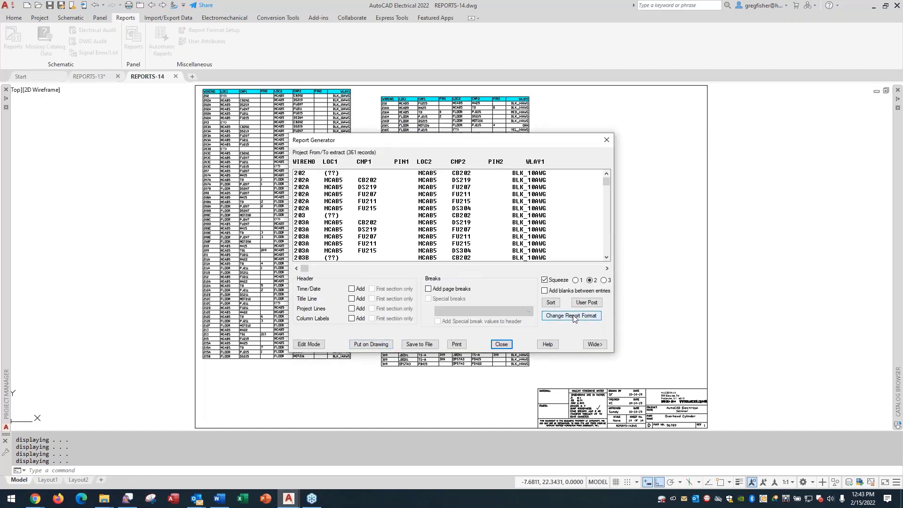
# Step: Adjust the Y-Distance so the second table section lines up with the first, and regenerate the existing tables
pyautogui.click(389, 345)
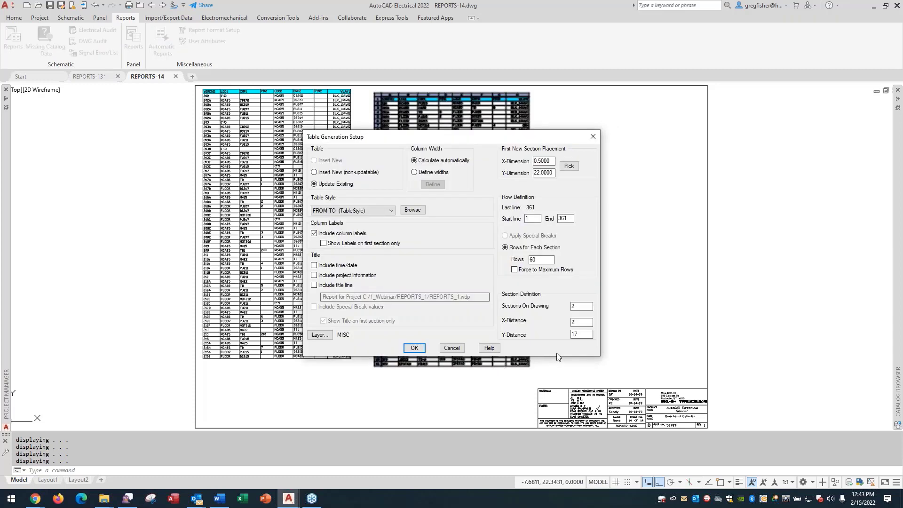
pyautogui.click(583, 334)
pyautogui.click(419, 351)
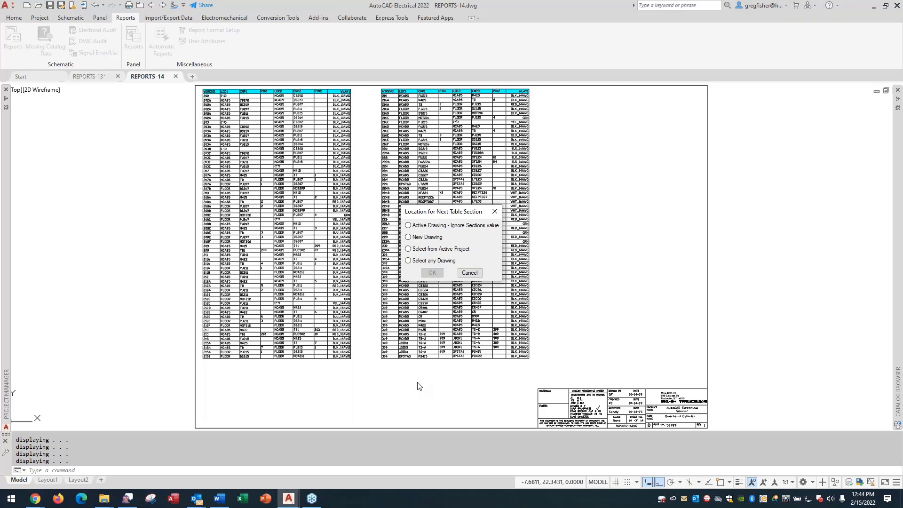
# Step: Send the next table section to a new drawing, reports-15.dwg, and browse the C: drive for its template
pyautogui.click(409, 237)
pyautogui.click(431, 273)
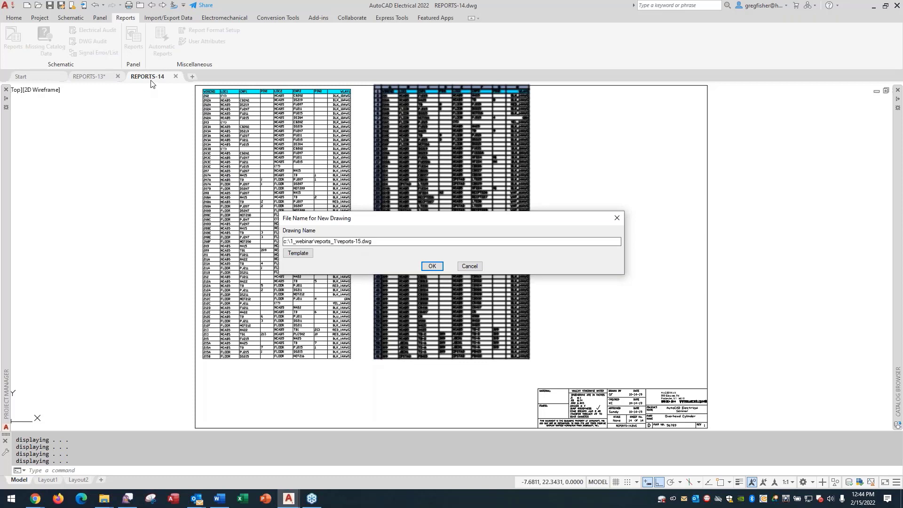
pyautogui.click(304, 253)
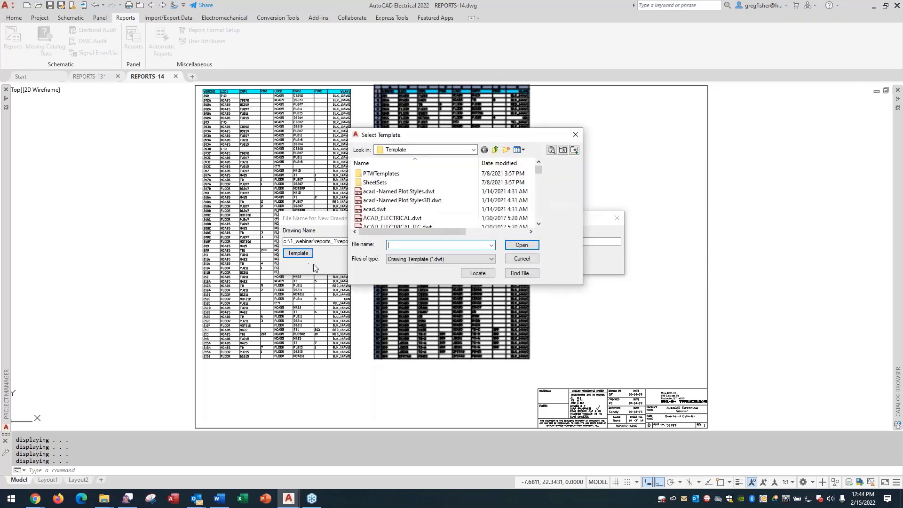
pyautogui.click(473, 150)
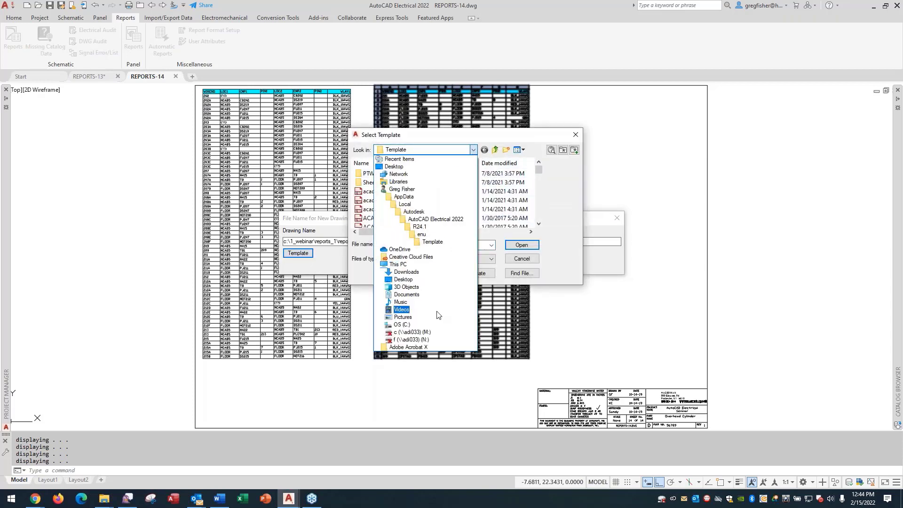
pyautogui.click(437, 325)
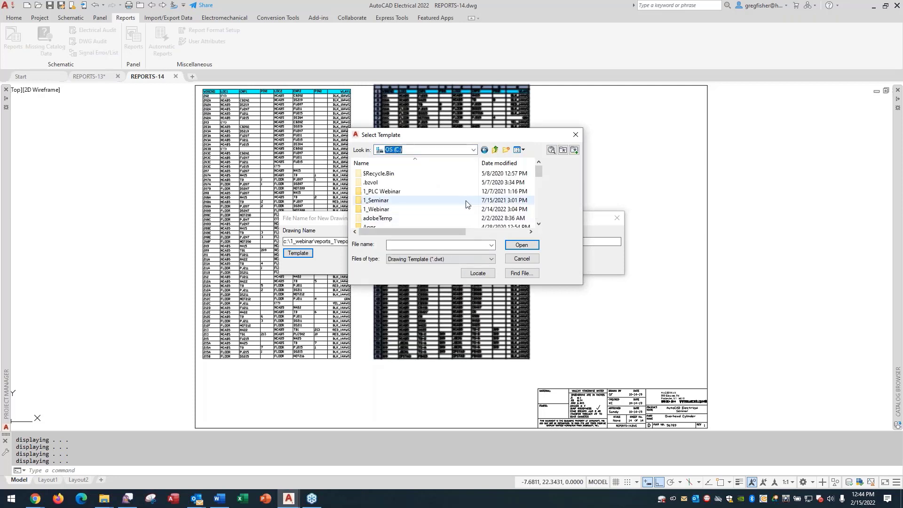
pyautogui.doubleClick(434, 210)
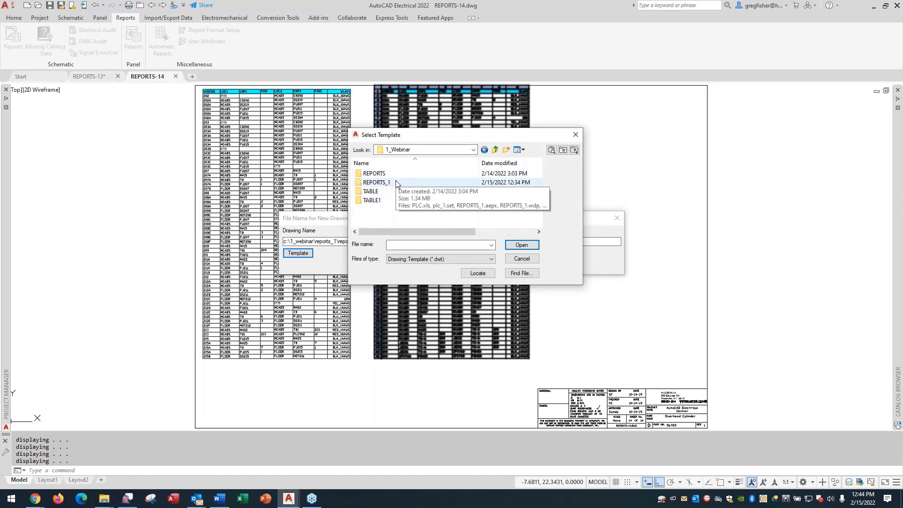
pyautogui.click(473, 149)
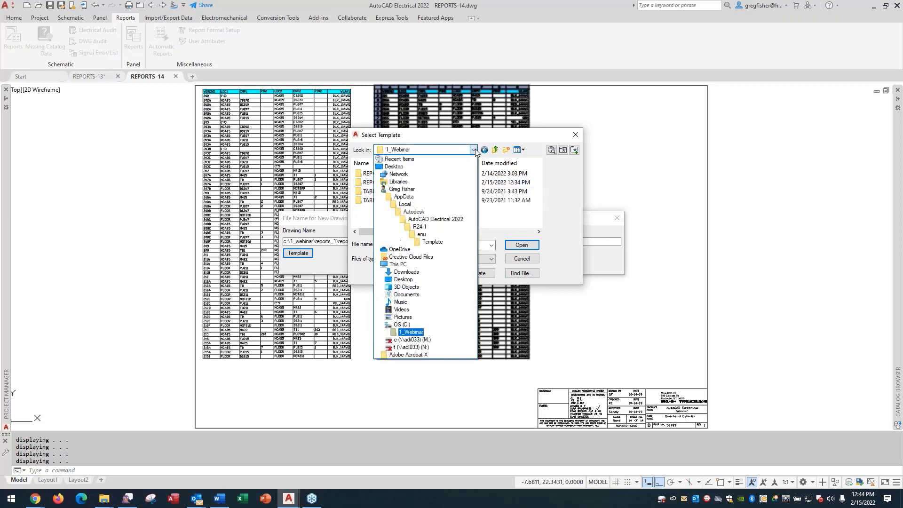
pyautogui.click(444, 328)
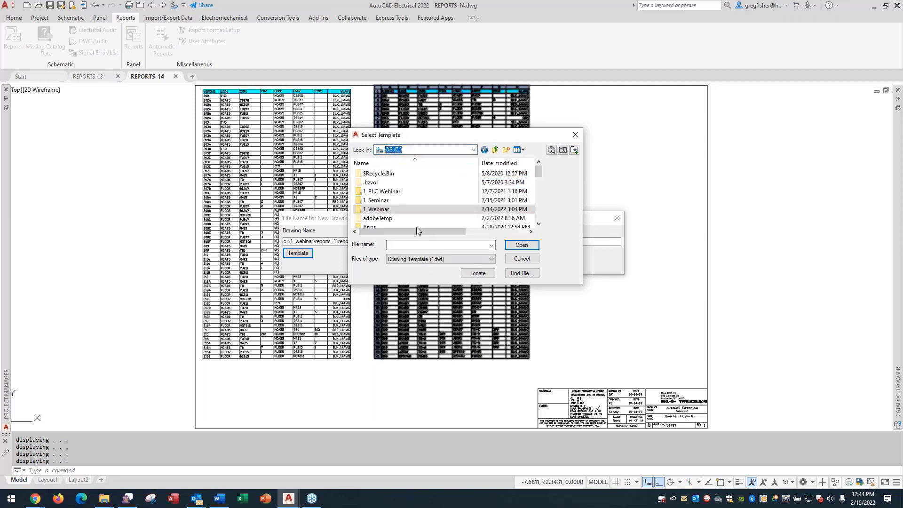
# Step: Choose Hagerman D SIZE blank.dwt from 1_Seminar\HAGERMAN-TEMPLATE as the template, and create reports-15.dwg with its table sections
pyautogui.doubleClick(406, 203)
pyautogui.scroll(-1, 408, 203)
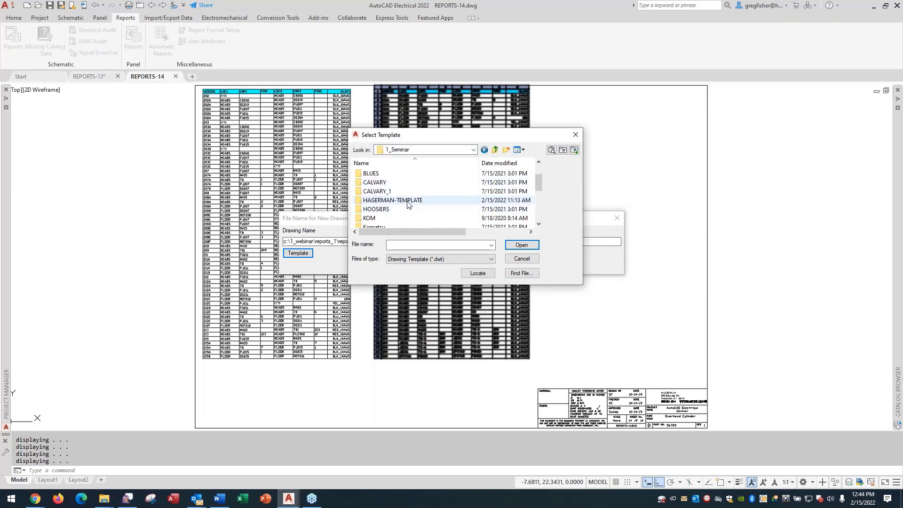
pyautogui.doubleClick(407, 201)
pyautogui.click(403, 184)
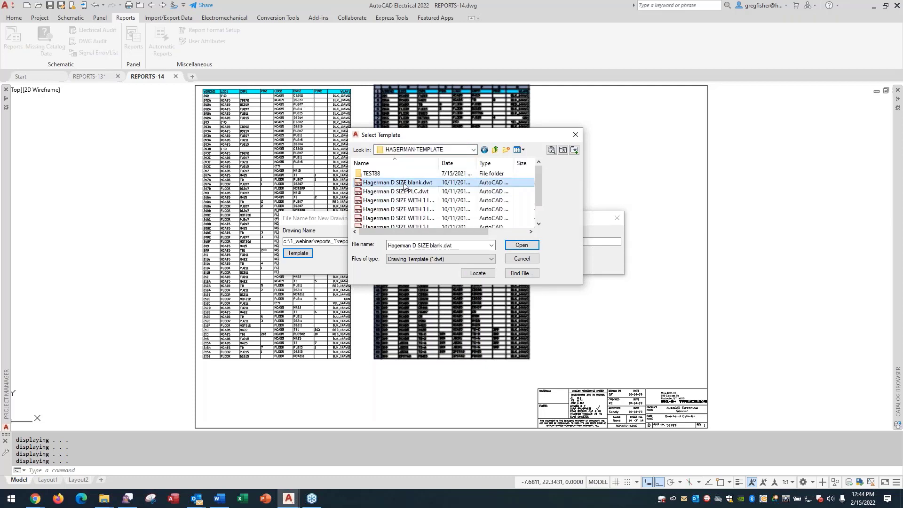
pyautogui.click(524, 246)
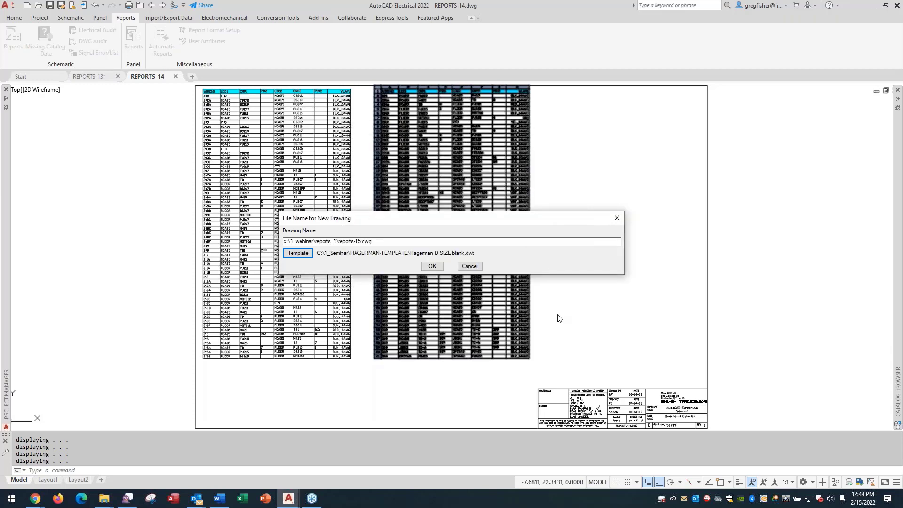
pyautogui.click(431, 266)
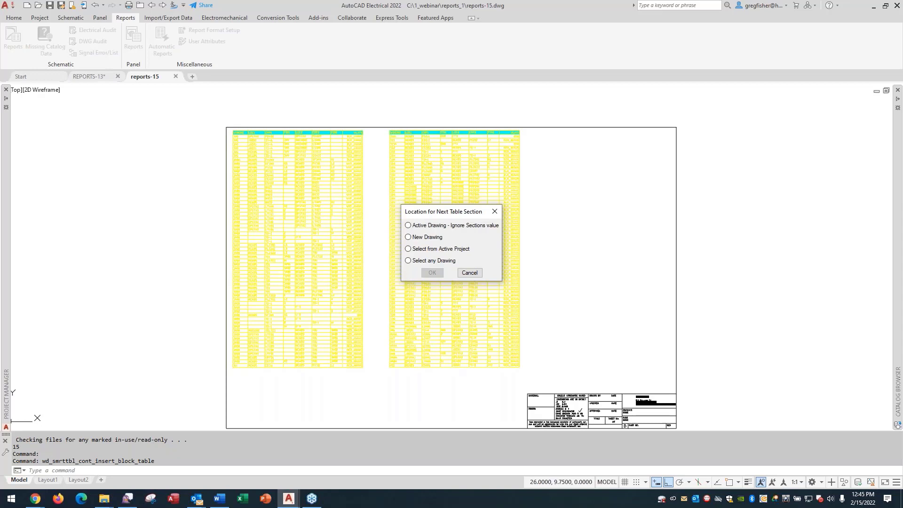
# Step: Place the remaining table sections on new drawings reports-16.dwg and reports-17.dwg, based on the same template
pyautogui.click(408, 238)
pyautogui.click(433, 273)
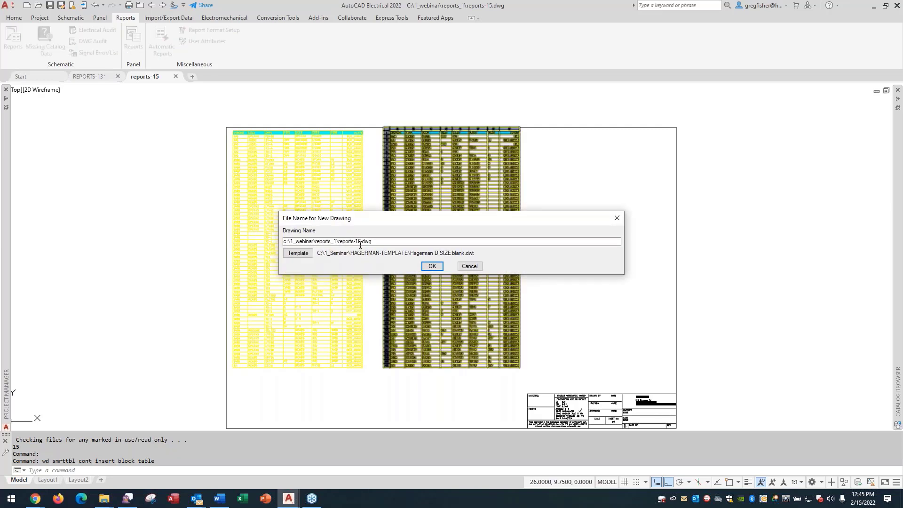
pyautogui.click(432, 267)
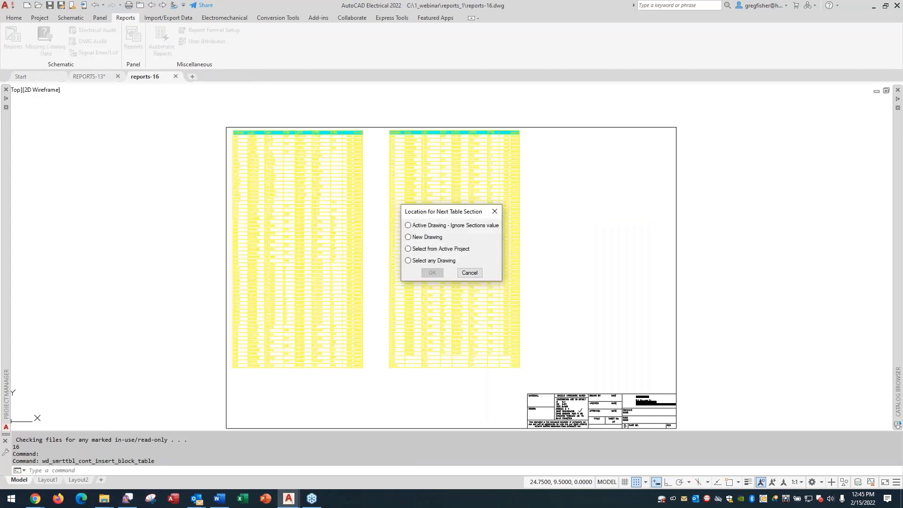
pyautogui.click(419, 238)
pyautogui.click(431, 274)
pyautogui.click(431, 274)
pyautogui.click(432, 266)
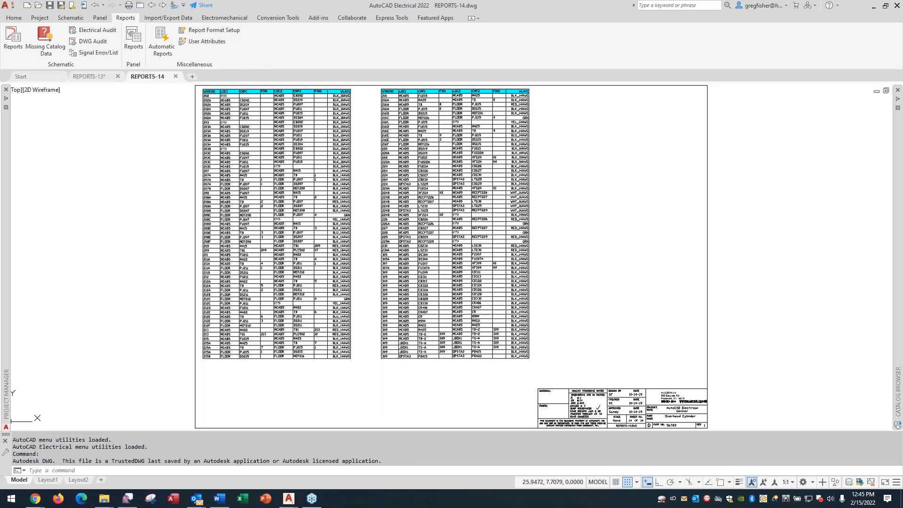
# Step: Preview REPORTS-15 and REPORTS-17 in the REPORTS_1 project, and open REPORTS-15 to inspect its tables
pyautogui.moveTo(9, 185)
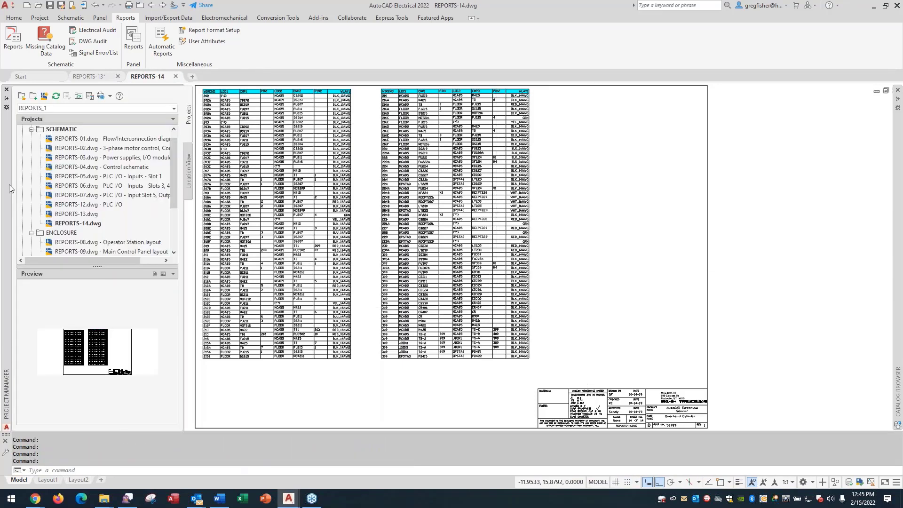
pyautogui.click(52, 223)
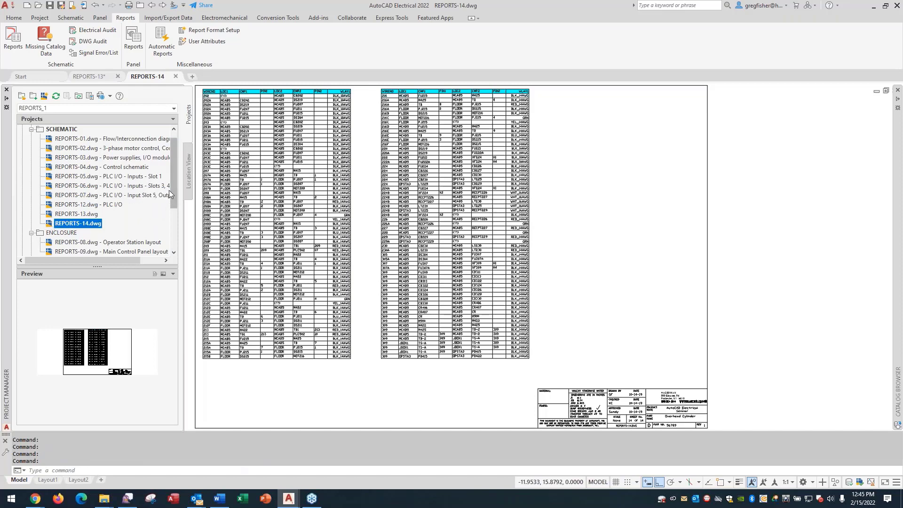
pyautogui.moveTo(172, 188); pyautogui.dragTo(174, 216)
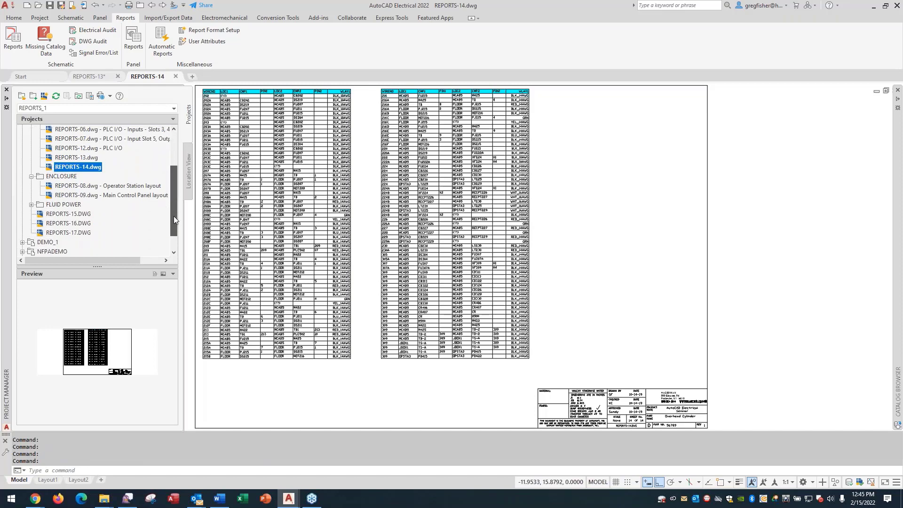
pyautogui.click(70, 214)
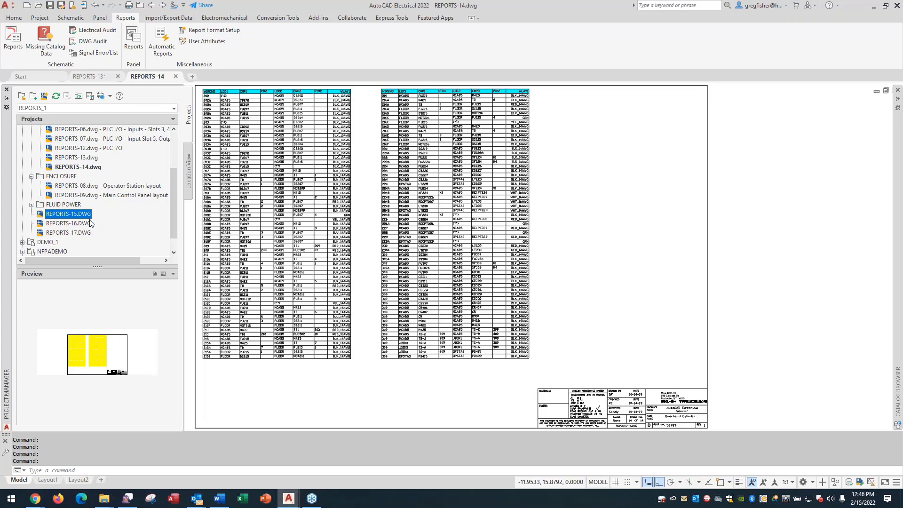
pyautogui.click(41, 232)
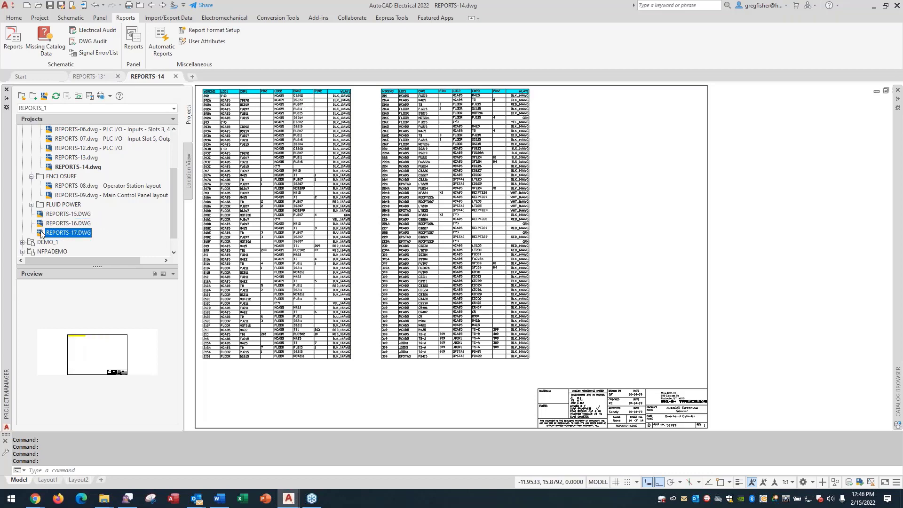
pyautogui.doubleClick(40, 214)
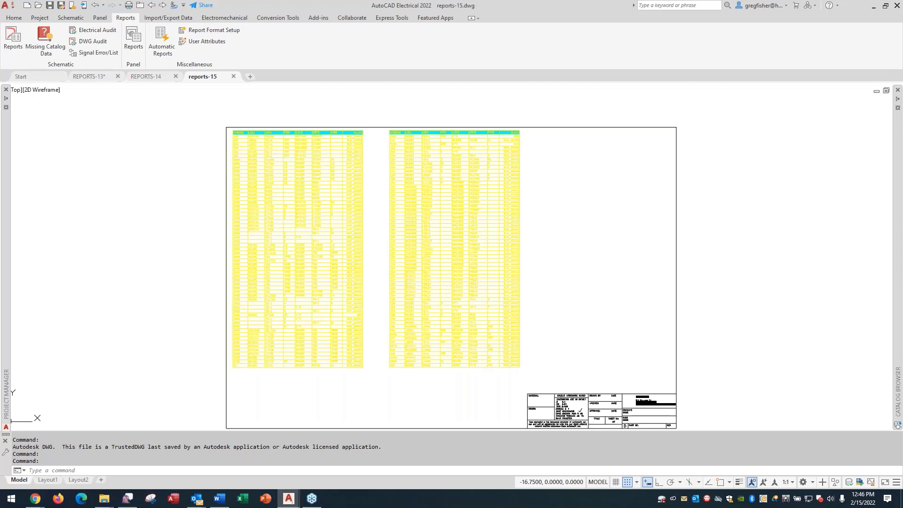
pyautogui.moveTo(583, 270); pyautogui.dragTo(580, 272, button='middle')
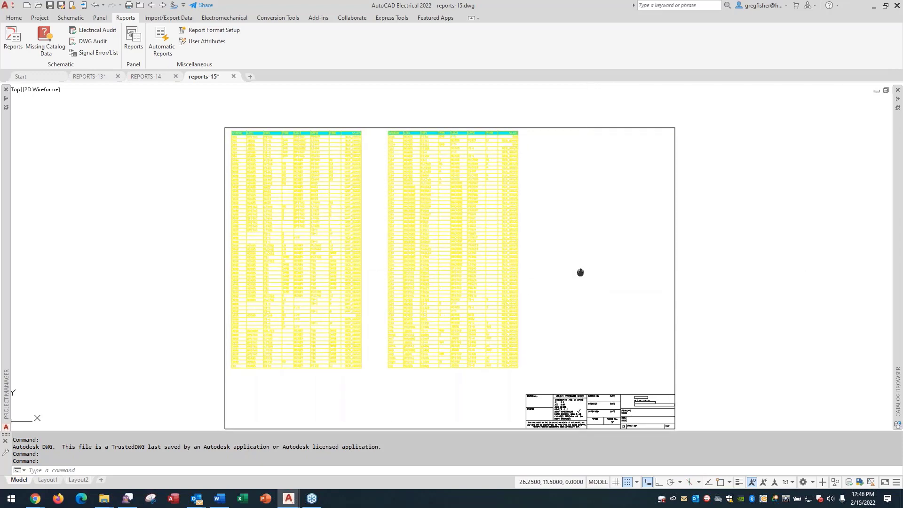
# Step: Check which layer the From/To tables on REPORTS-15 use, and set the MISC layer's color to white
pyautogui.middleClick(579, 272)
pyautogui.middleClick(580, 272)
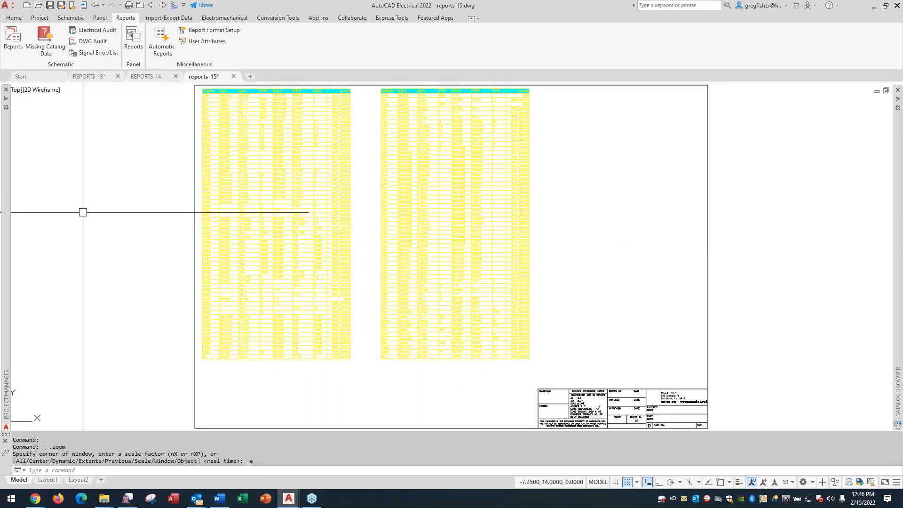
pyautogui.click(14, 18)
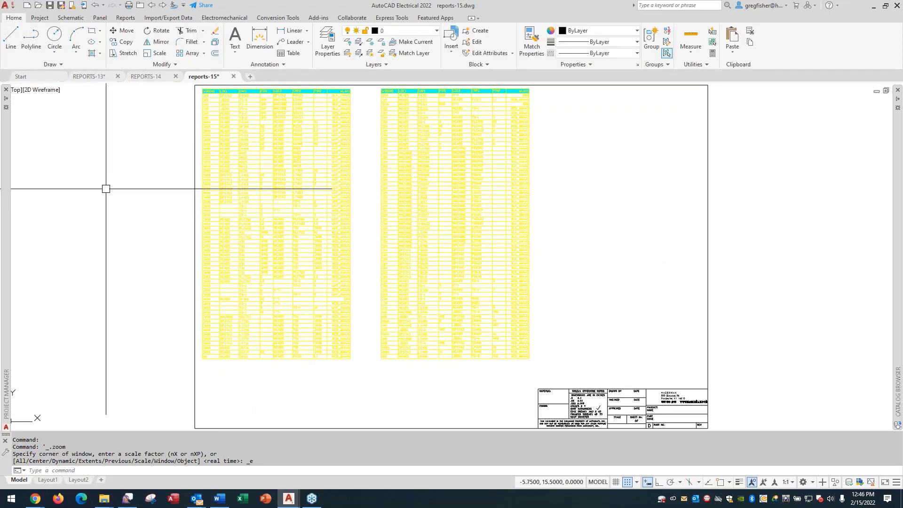
pyautogui.click(315, 185)
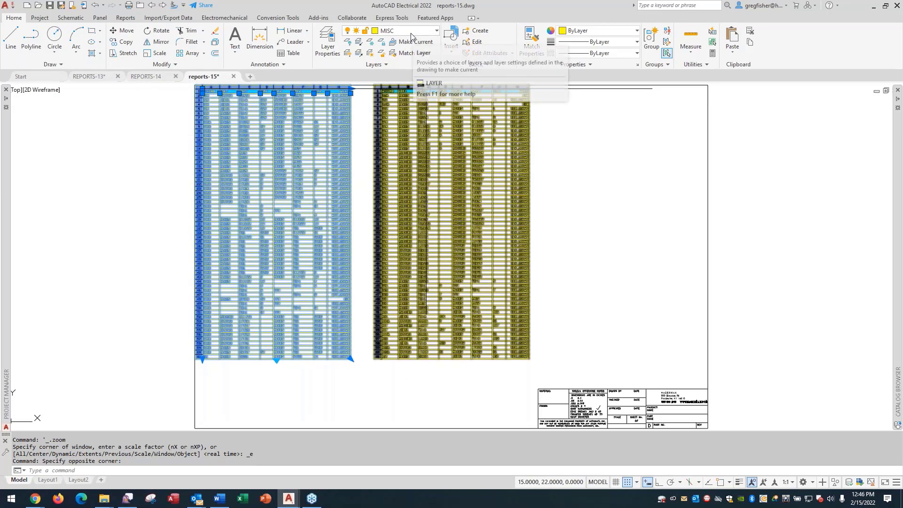
pyautogui.press('Escape')
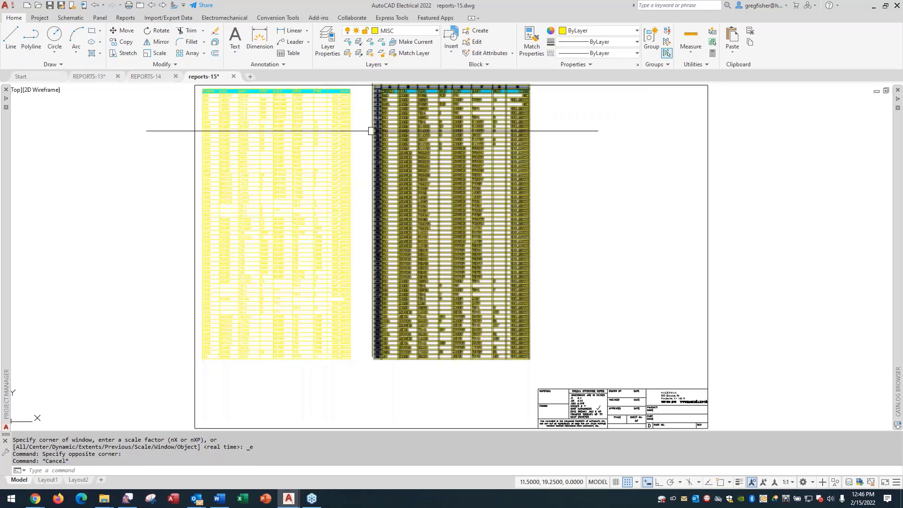
pyautogui.click(327, 43)
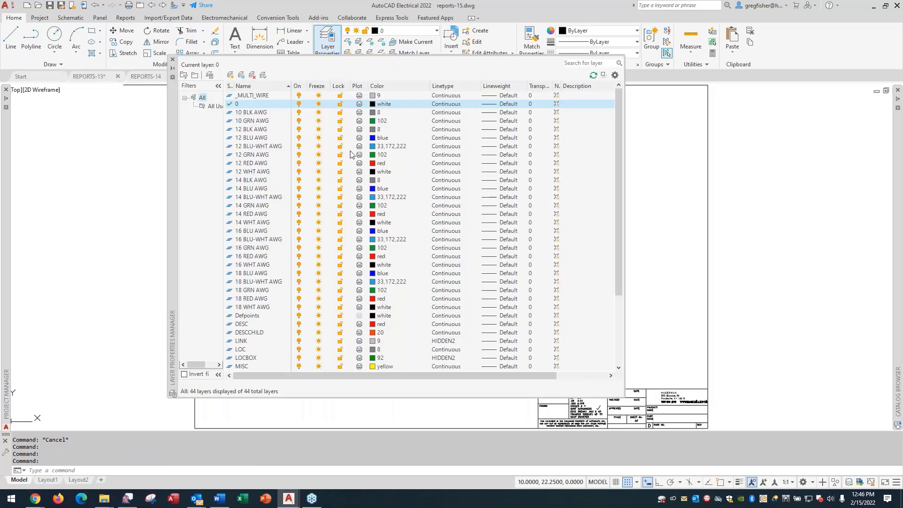
pyautogui.scroll(-1, 326, 305)
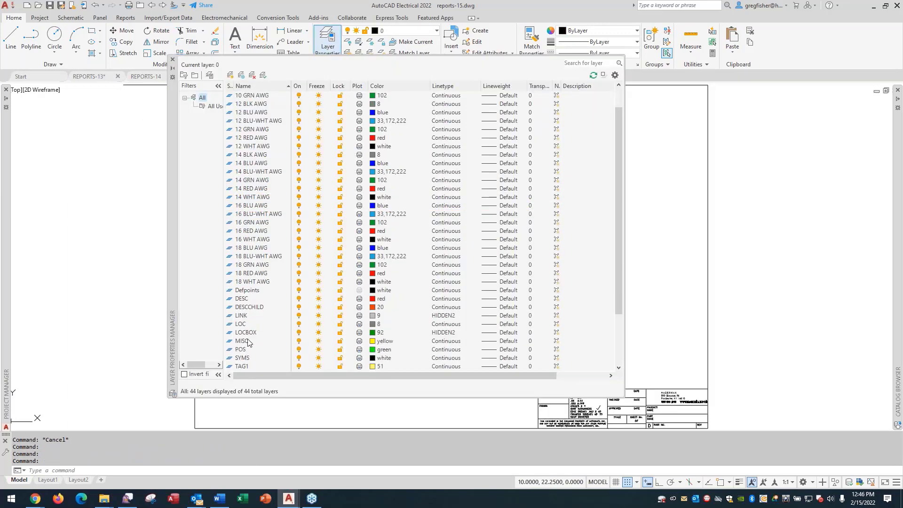
pyautogui.click(383, 342)
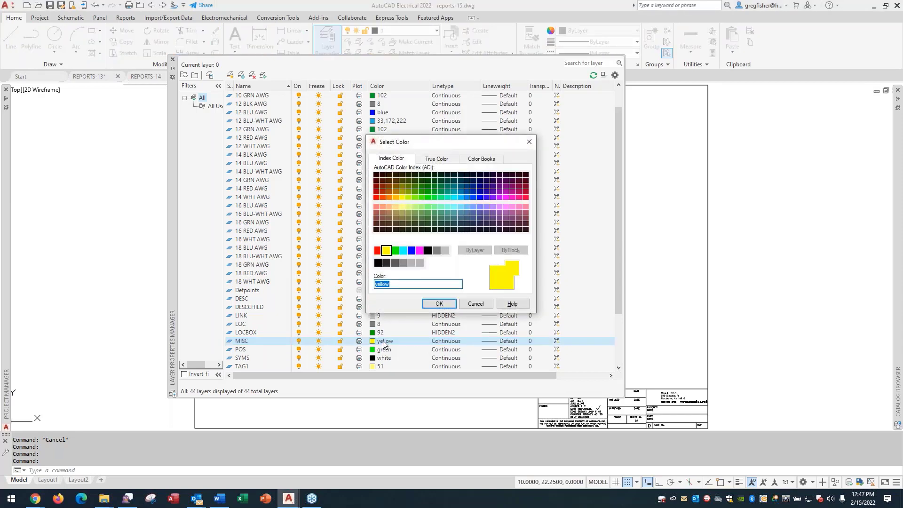
pyautogui.click(428, 250)
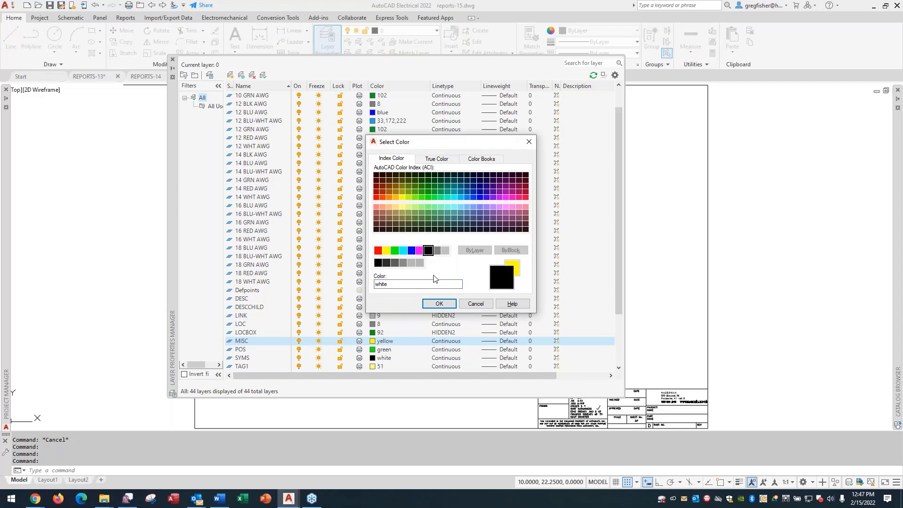
pyautogui.click(438, 304)
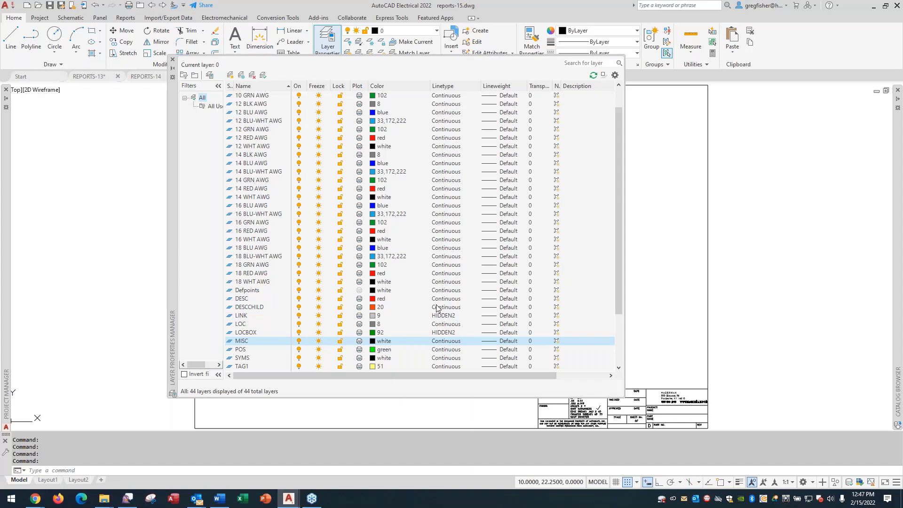
pyautogui.click(173, 60)
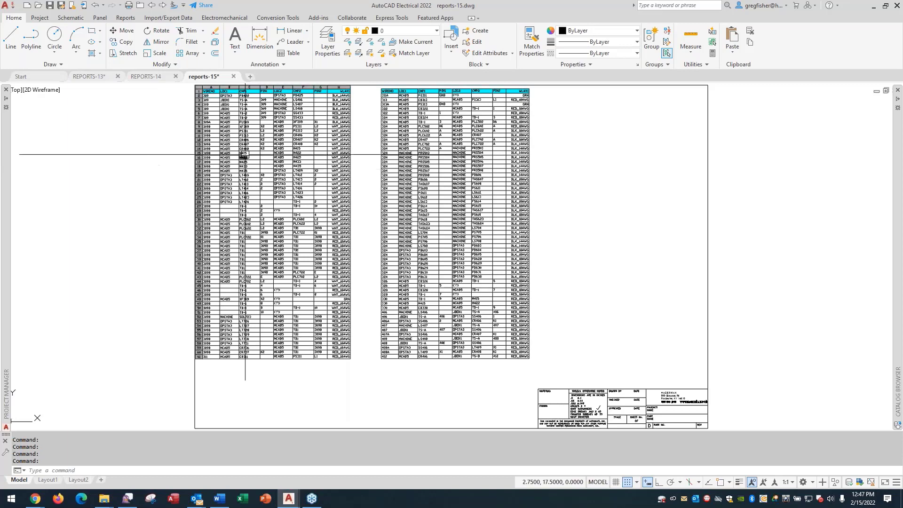
pyautogui.click(328, 41)
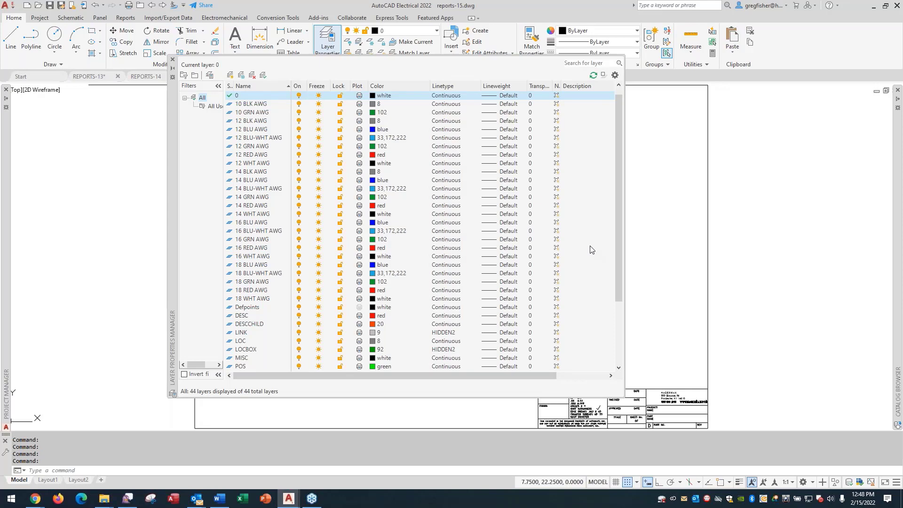
pyautogui.click(174, 60)
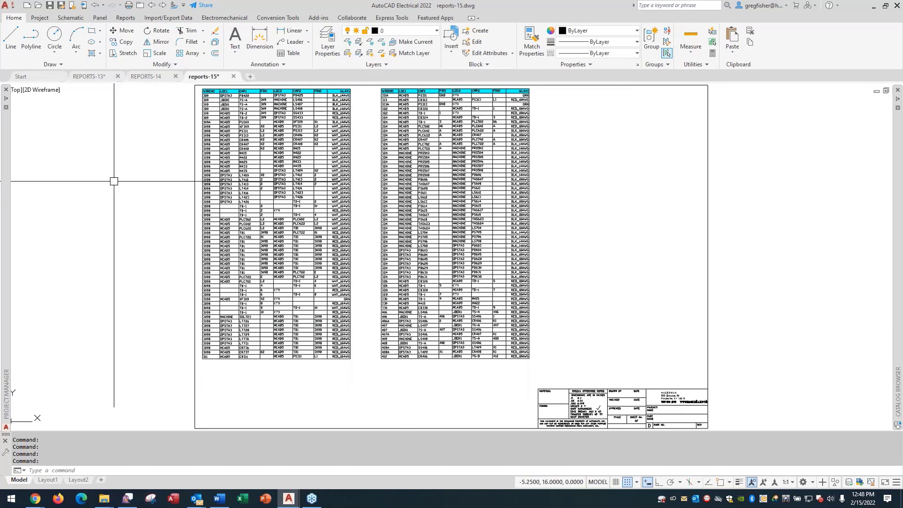
pyautogui.click(125, 18)
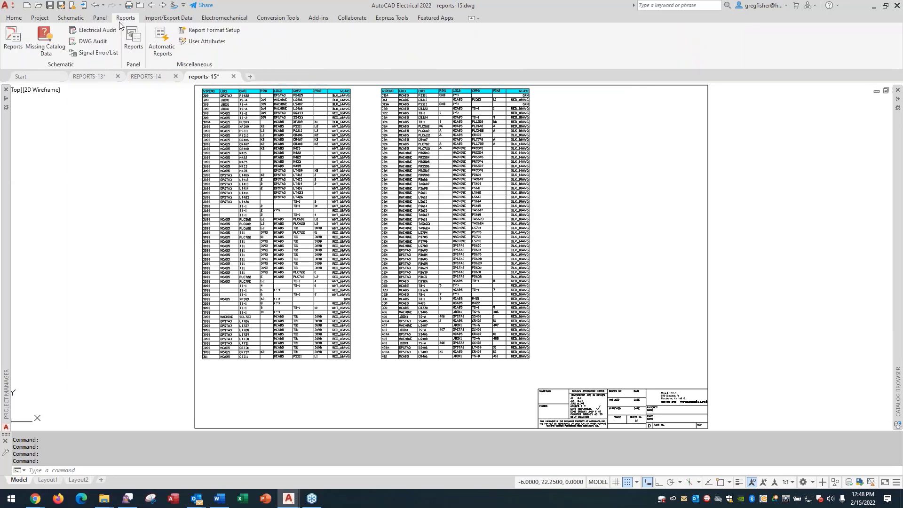
pyautogui.click(19, 51)
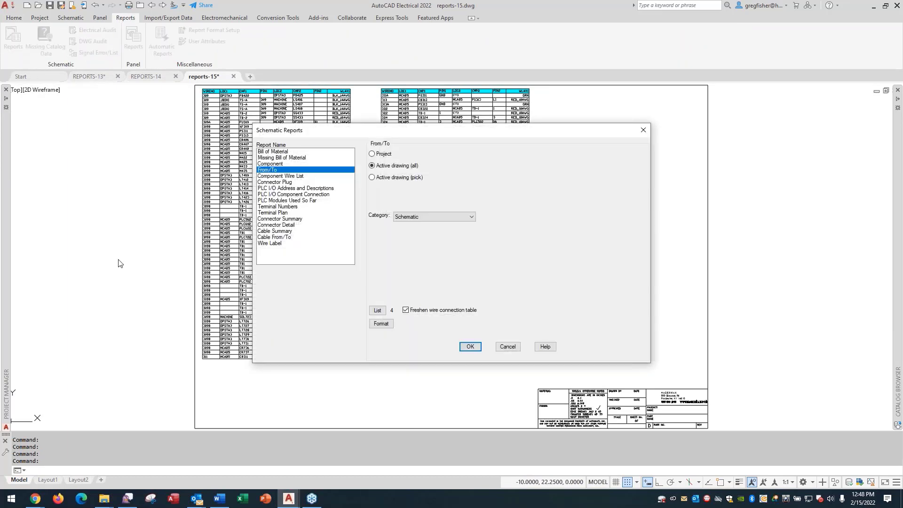
pyautogui.click(506, 347)
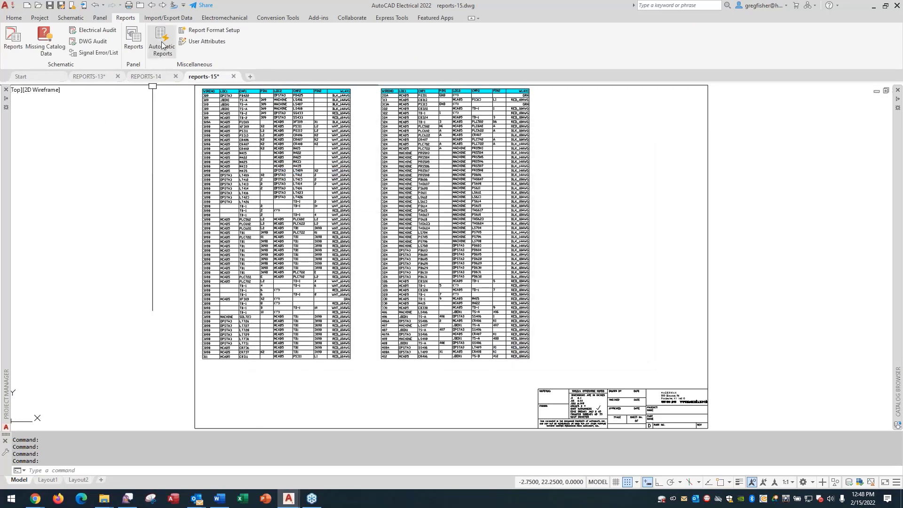
# Step: Run a project-wide panel Bill of Material report in Normal Tallied Format on all drawings, always allowing QSAVE
pyautogui.click(134, 40)
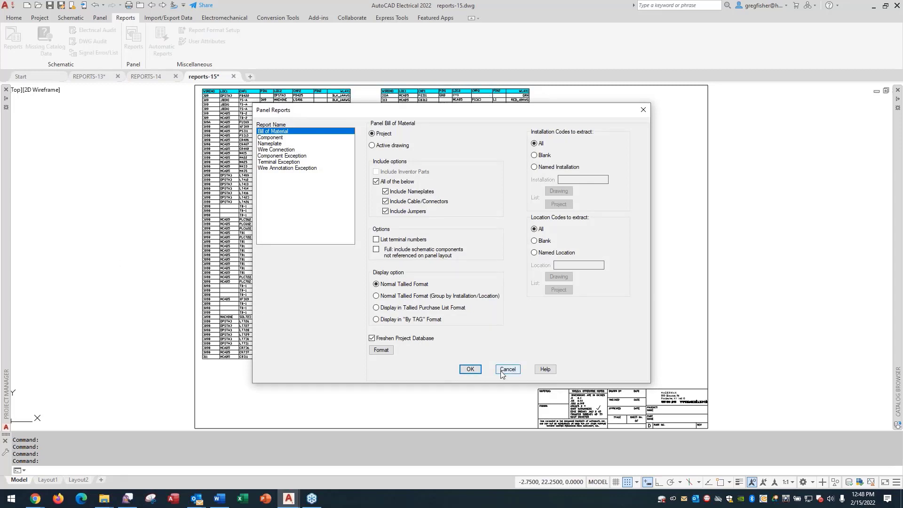
pyautogui.click(469, 372)
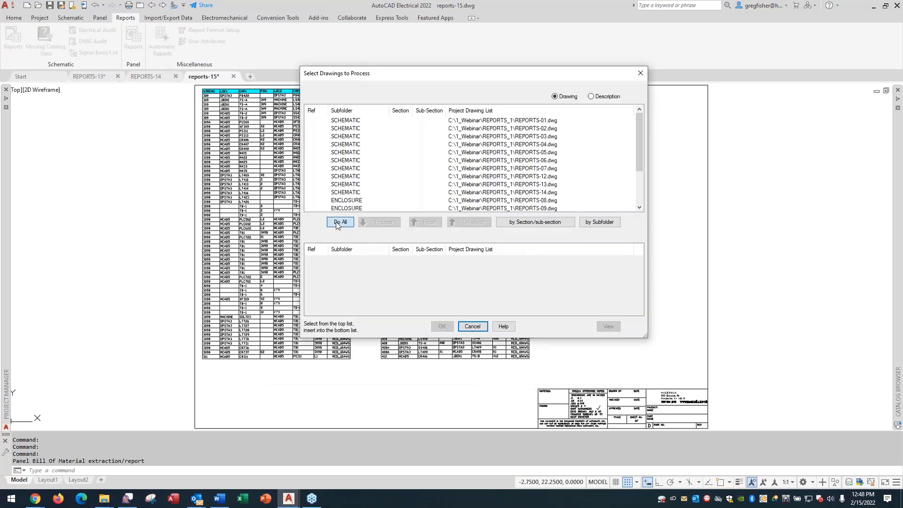
pyautogui.click(340, 221)
pyautogui.click(439, 325)
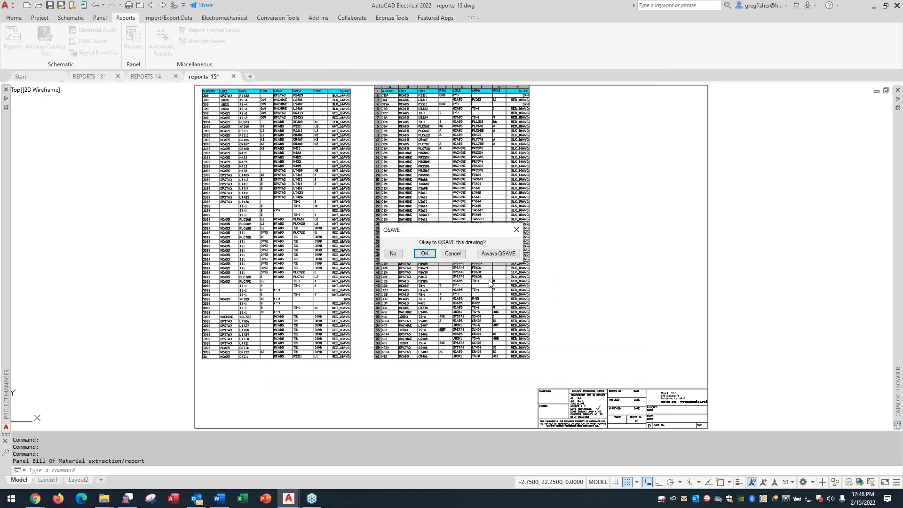
pyautogui.click(494, 254)
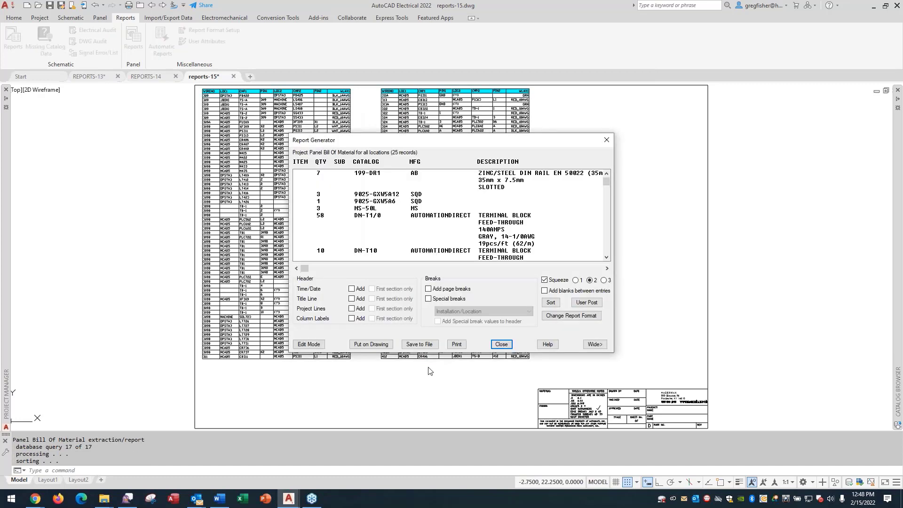
# Step: Review the table styles offered for placing the panel Bill of Material on a drawing, without inserting a table
pyautogui.click(385, 345)
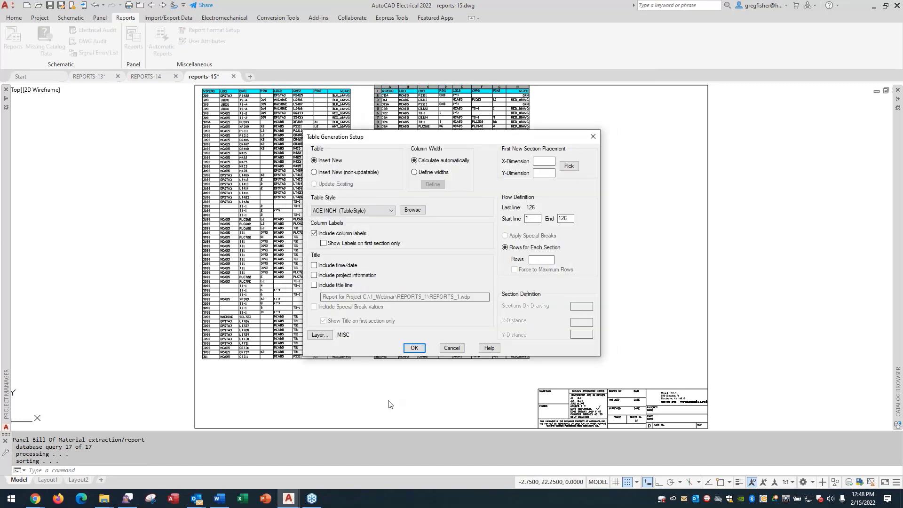
pyautogui.click(392, 213)
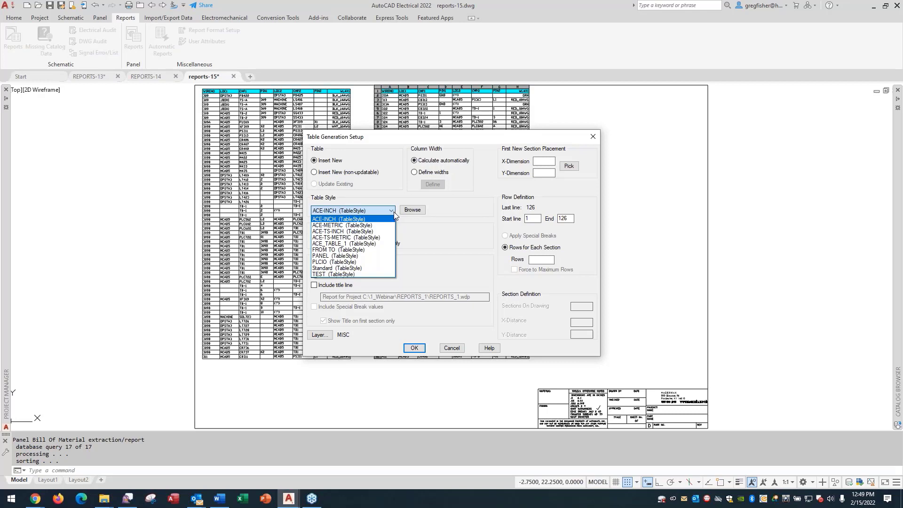
pyautogui.click(393, 211)
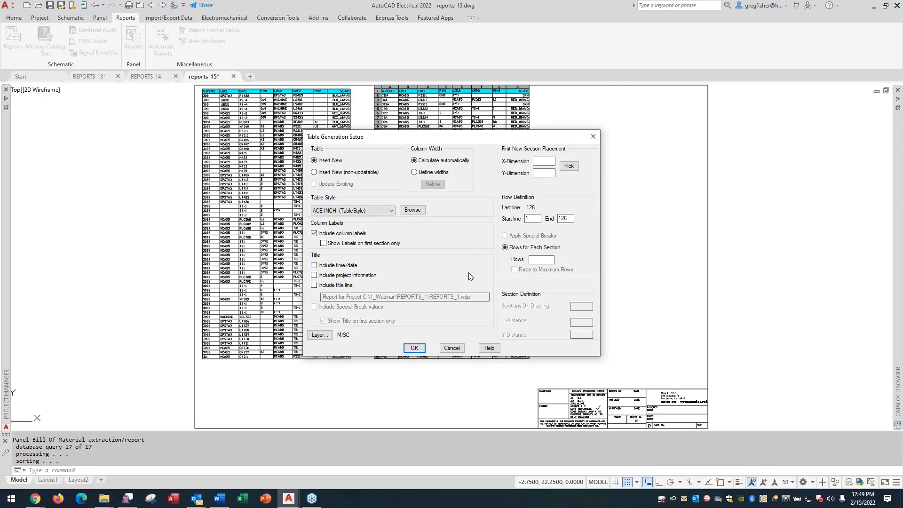
pyautogui.click(452, 348)
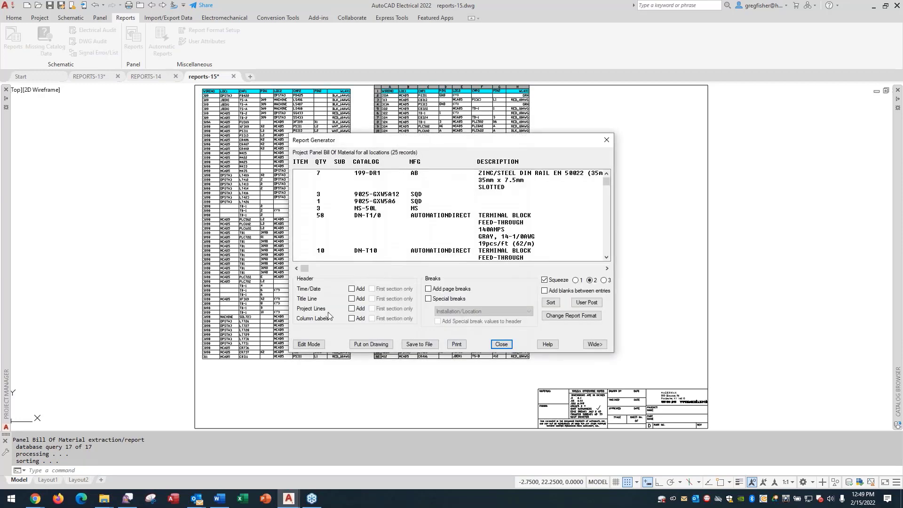
# Step: Review the panel Bill of Material's report fields, the justification options for ITEM, and the format settings file selection
pyautogui.click(581, 316)
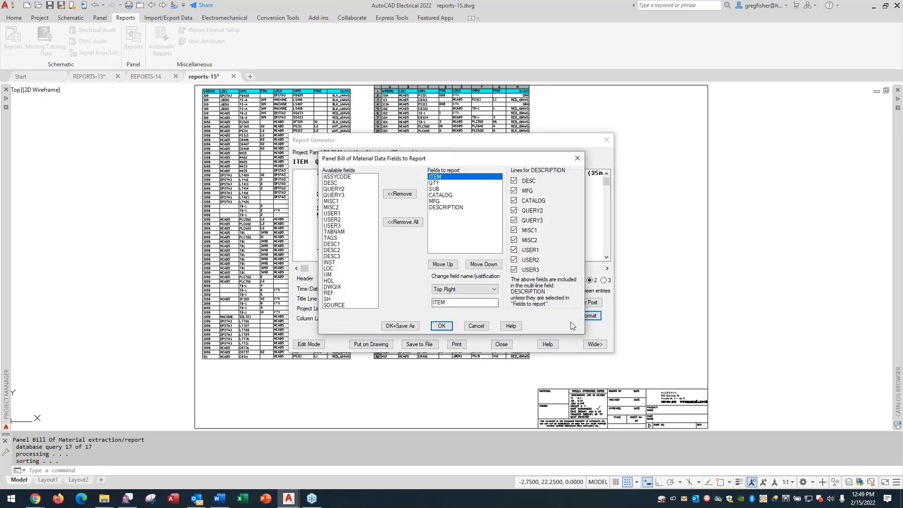
pyautogui.click(481, 291)
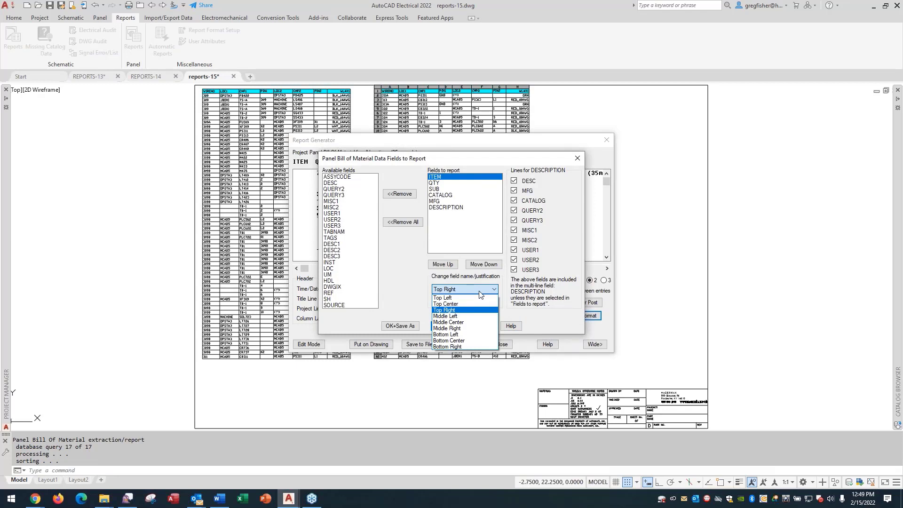
pyautogui.click(480, 291)
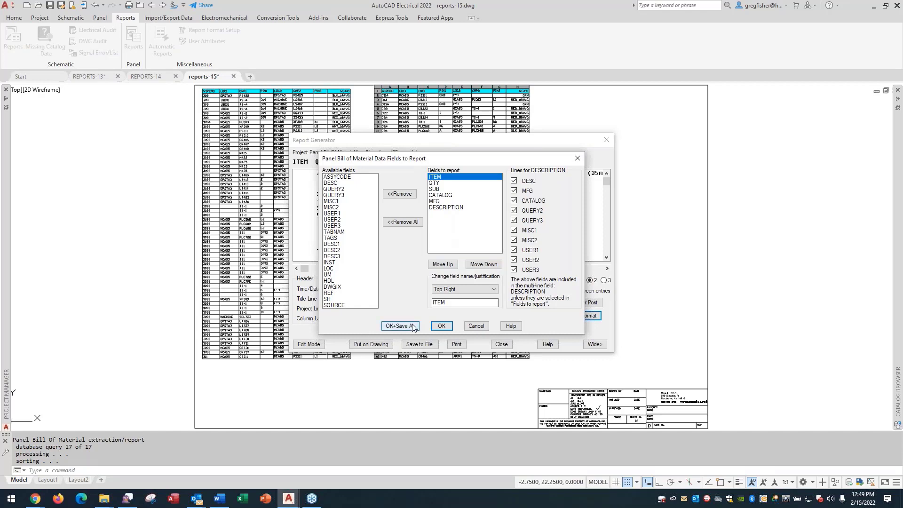
pyautogui.click(487, 290)
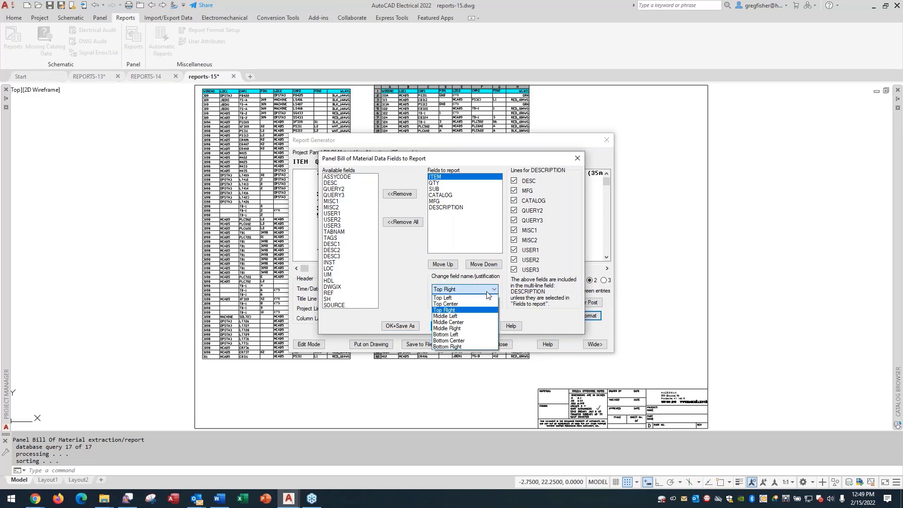
pyautogui.click(487, 292)
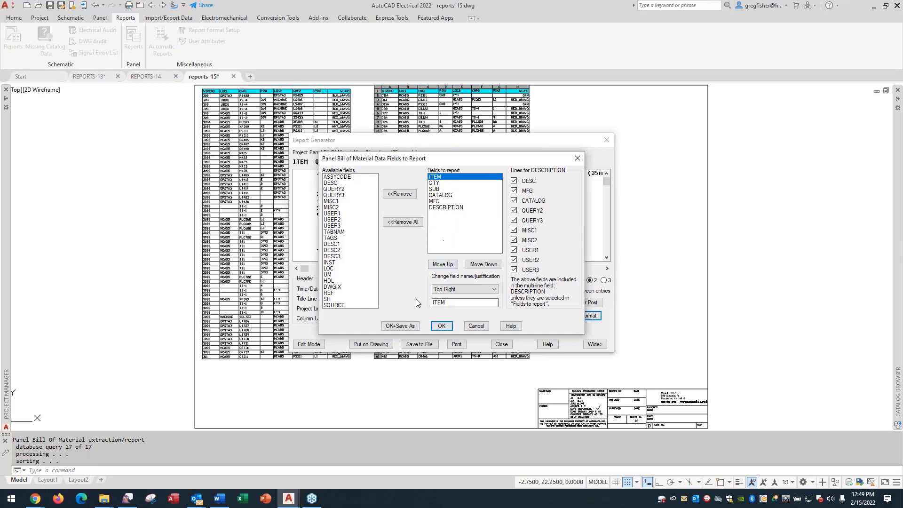
pyautogui.click(400, 325)
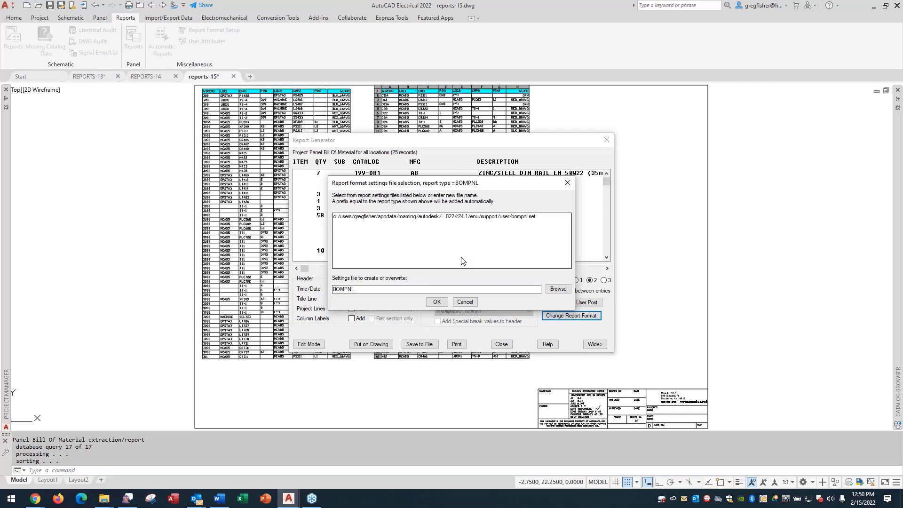
pyautogui.click(461, 301)
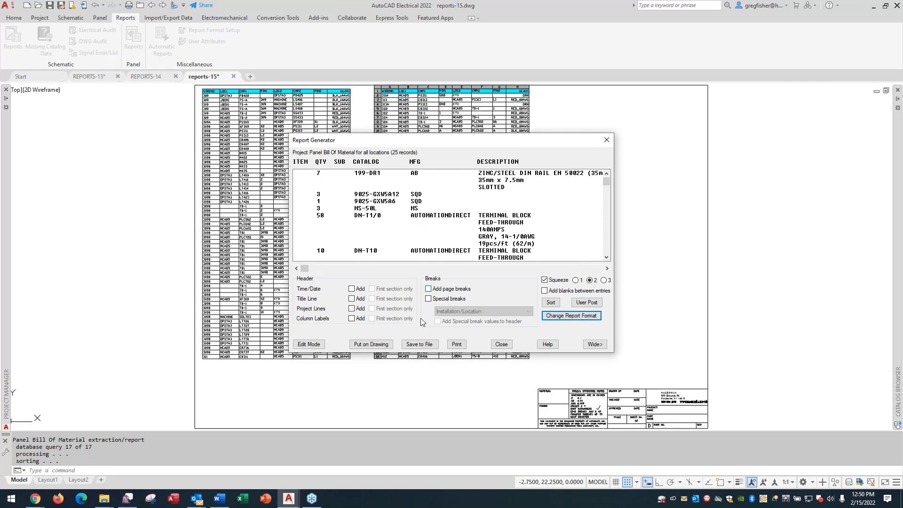
# Step: Review the file formats available for saving the panel Bill of Material, and close the report without saving it
pyautogui.click(423, 345)
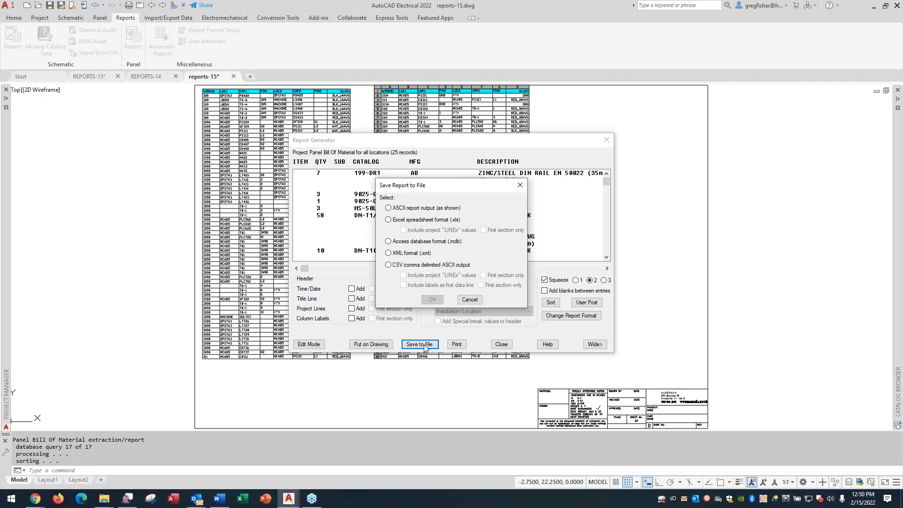
pyautogui.click(469, 299)
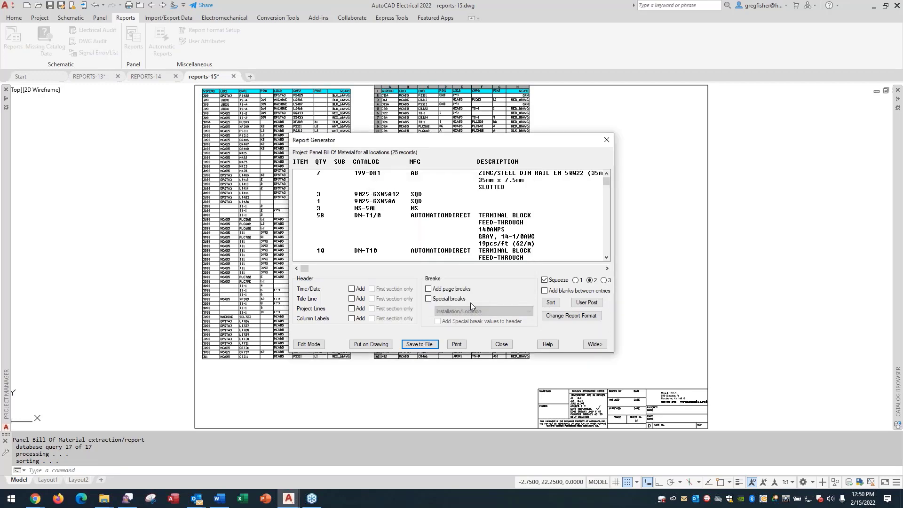
pyautogui.click(502, 344)
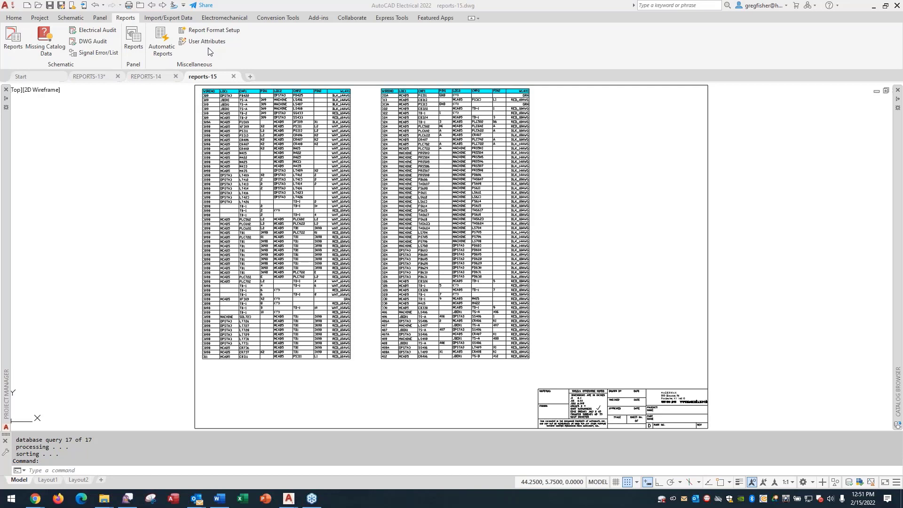
# Step: Run a project-wide panel Bill of Material report in Tallied Purchase List Format on all drawings
pyautogui.click(141, 37)
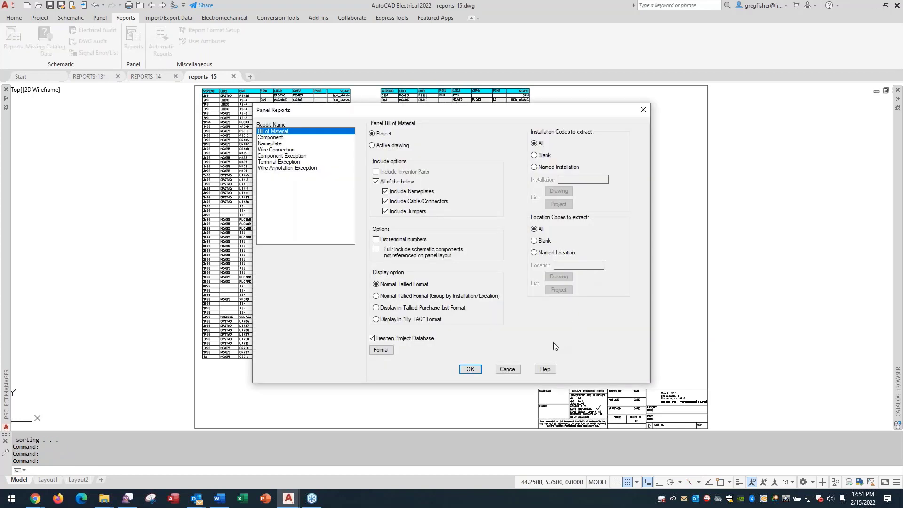
pyautogui.click(377, 309)
pyautogui.click(471, 369)
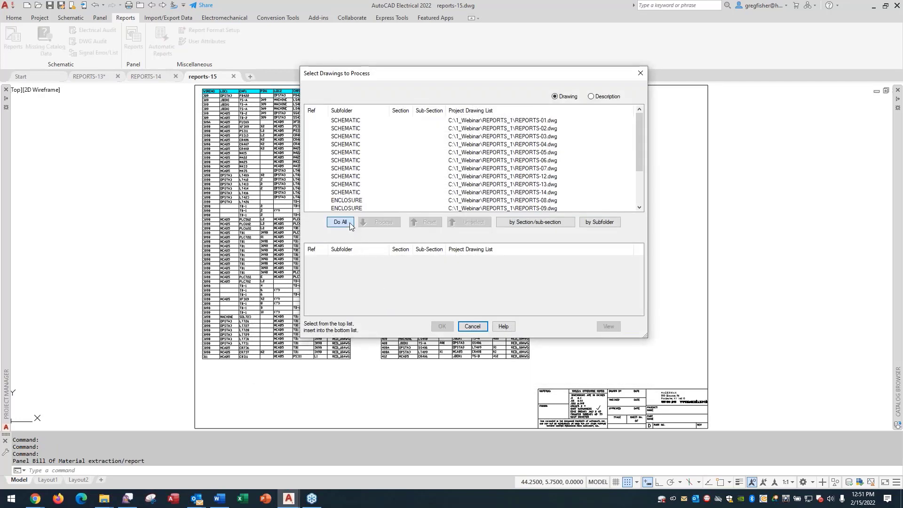
pyautogui.click(349, 222)
pyautogui.click(442, 326)
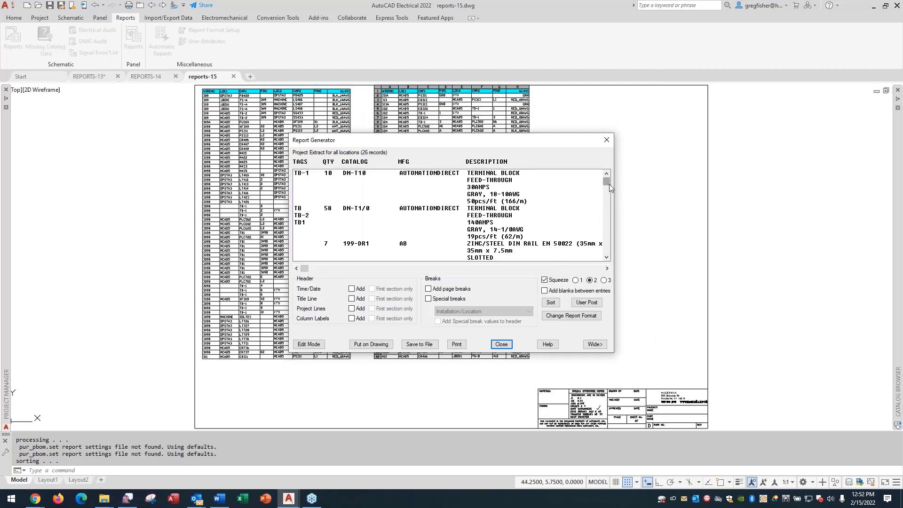
pyautogui.moveTo(608, 182)
pyautogui.mouseDown()
pyautogui.moveTo(605, 252)
pyautogui.moveTo(606, 177)
pyautogui.mouseUp()
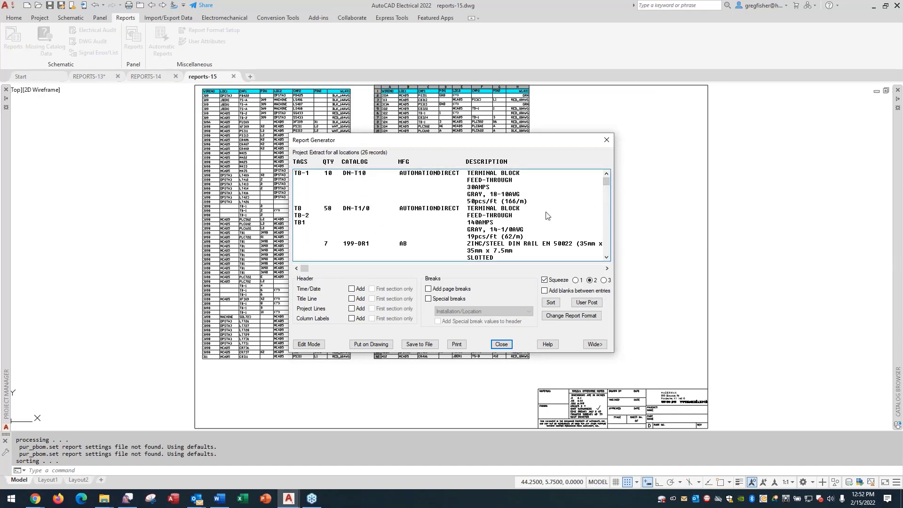
# Step: Review the data fields available for the panel purchase list report, and close the report without changing its format
pyautogui.click(568, 320)
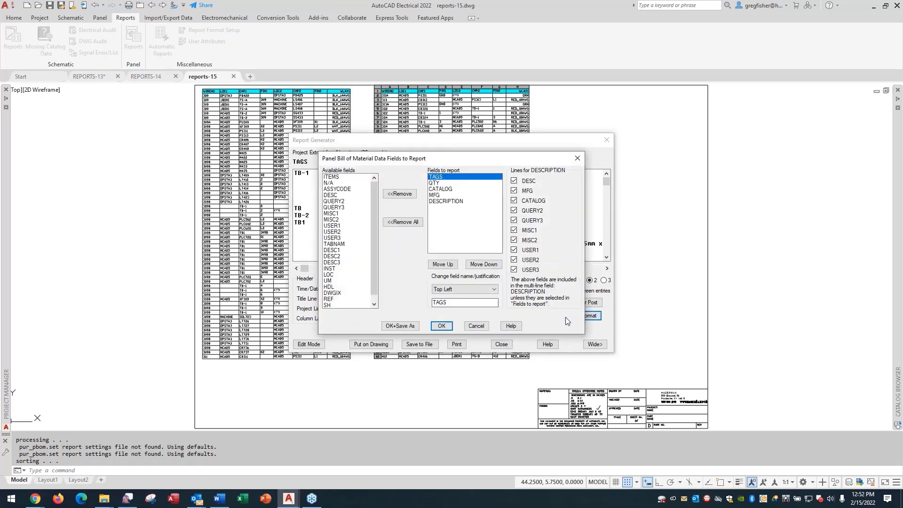
pyautogui.click(480, 326)
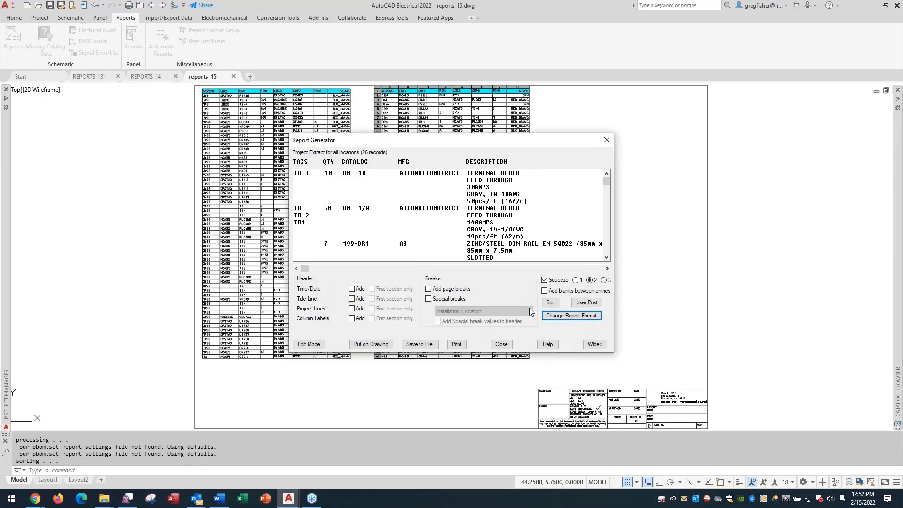
pyautogui.click(550, 317)
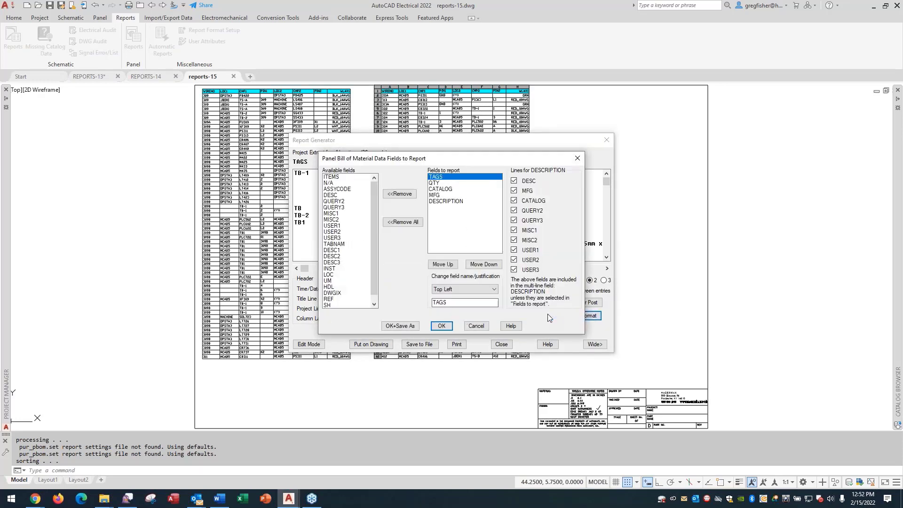
pyautogui.click(478, 326)
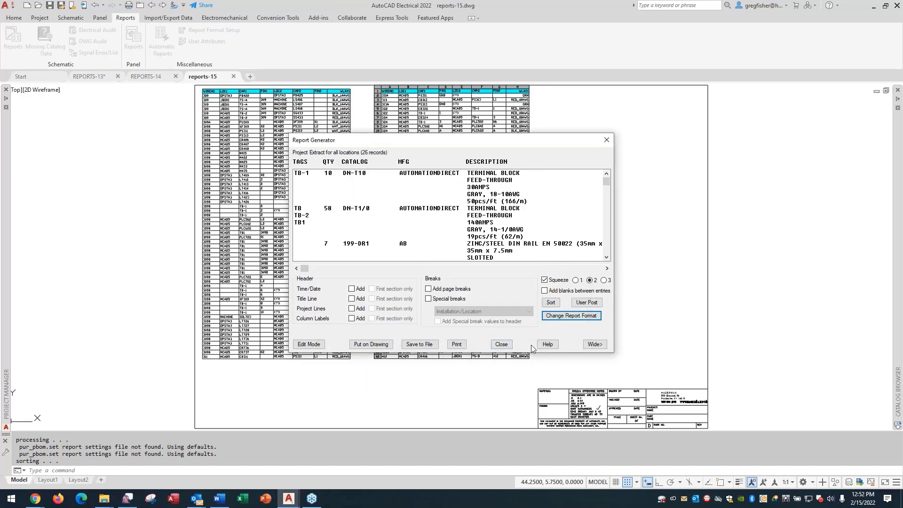
pyautogui.click(501, 344)
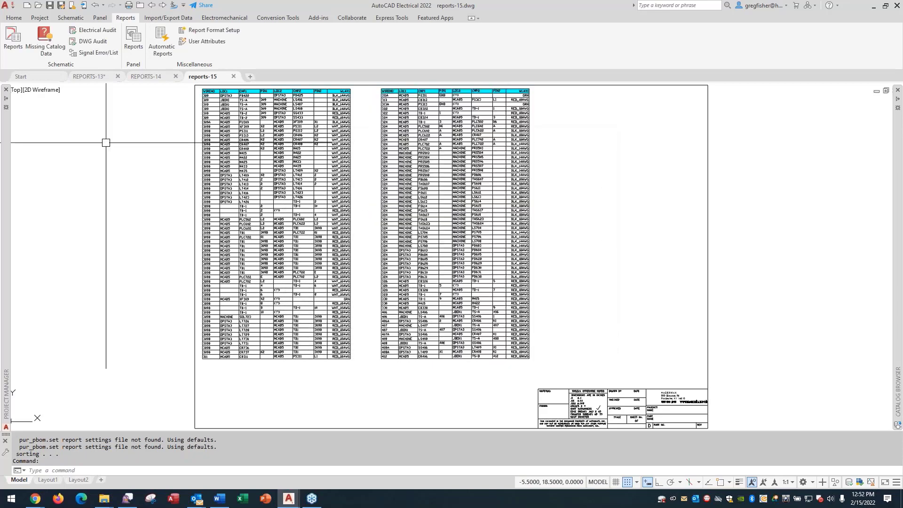
# Step: Review the format settings files offered for the panel purchase list report, and cancel without selecting one or running the report
pyautogui.click(131, 48)
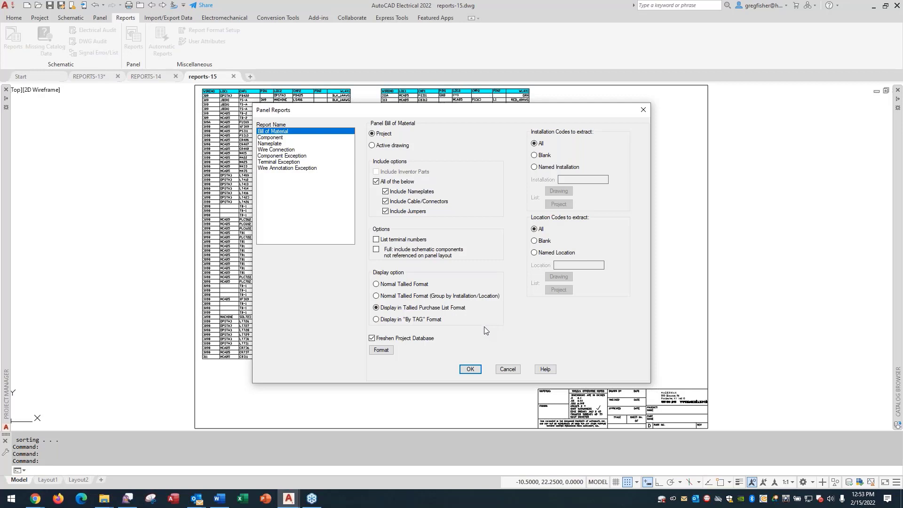
pyautogui.click(391, 353)
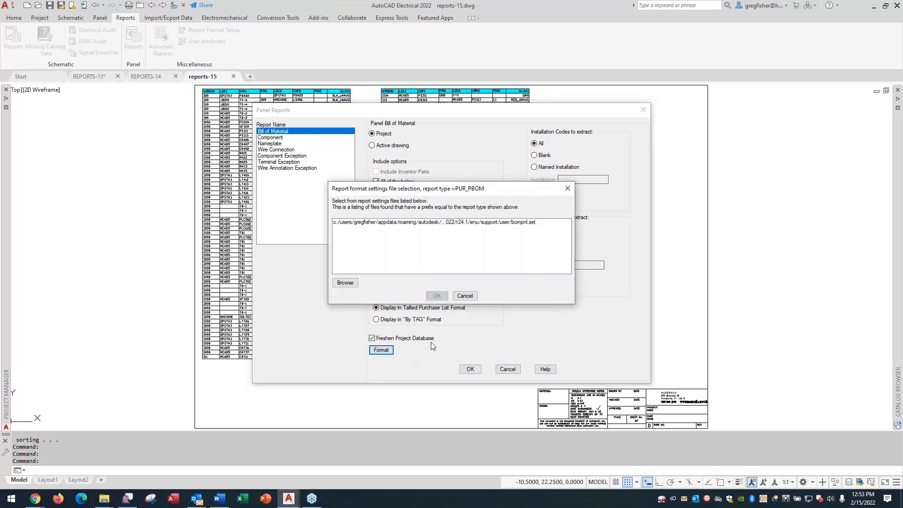
pyautogui.click(463, 296)
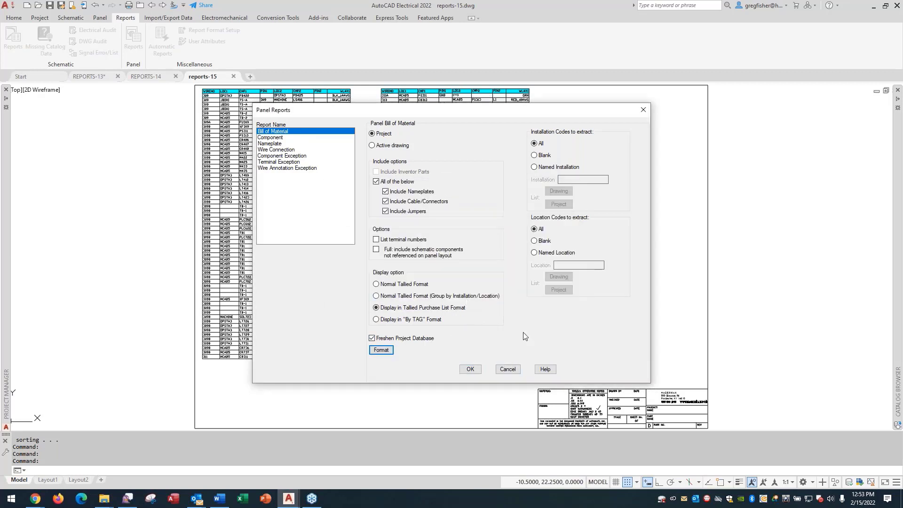
pyautogui.click(508, 369)
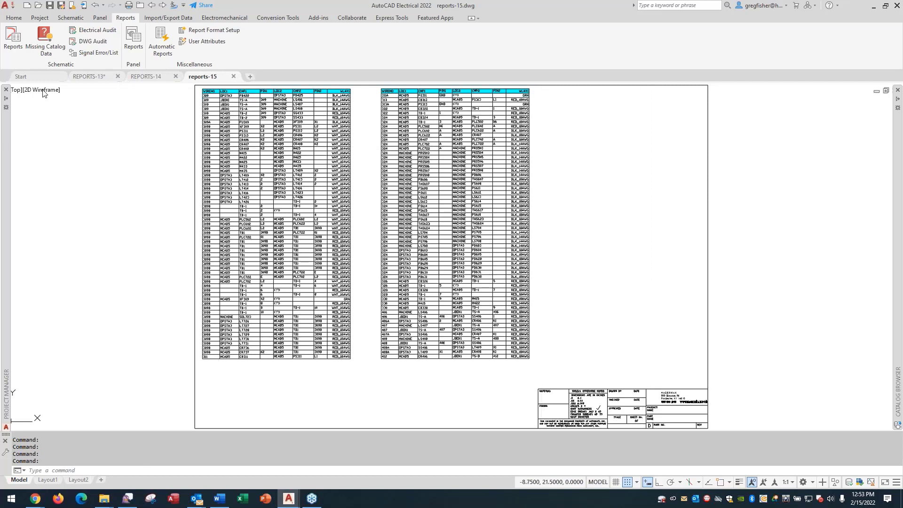
# Step: Open the TableStyle.dwg drawing from the Support folder
pyautogui.click(39, 5)
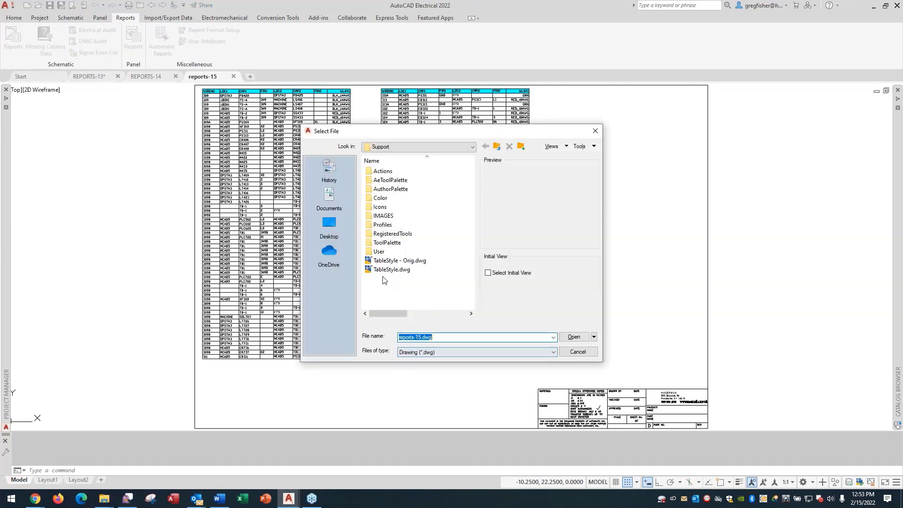
pyautogui.click(383, 271)
pyautogui.doubleClick(382, 271)
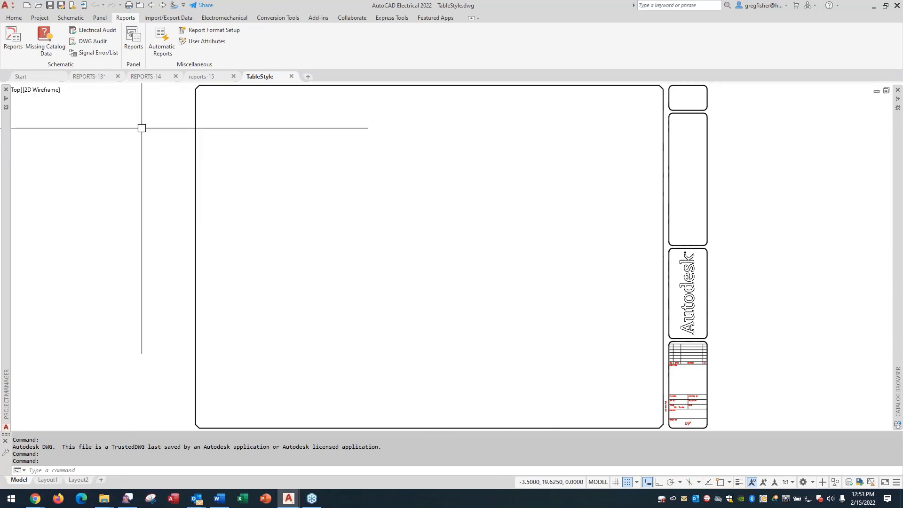
# Step: Open the FROM TO table style for modification in the table style manager
pyautogui.click(13, 17)
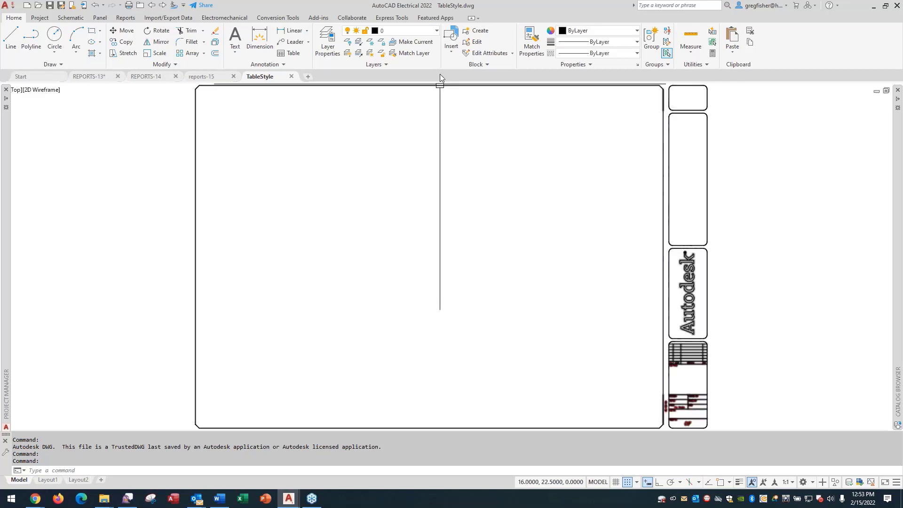
pyautogui.click(291, 68)
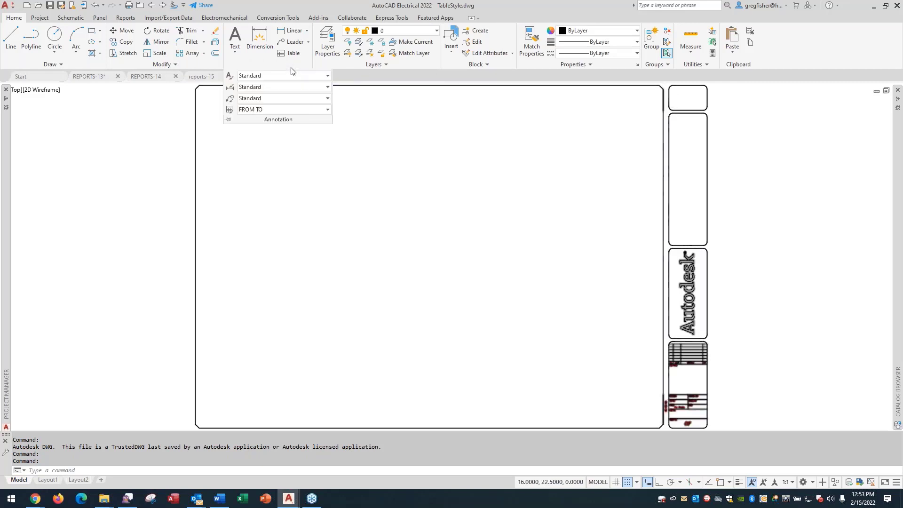
pyautogui.click(328, 110)
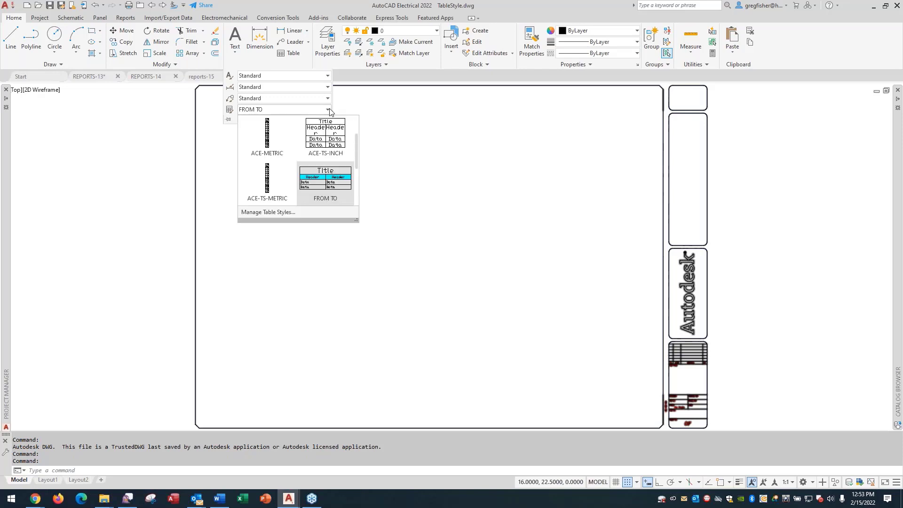
pyautogui.click(275, 212)
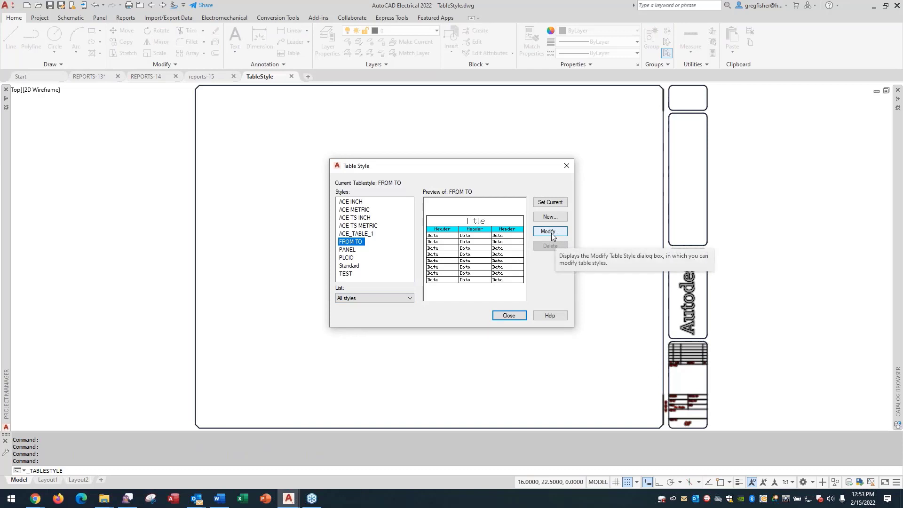
pyautogui.click(550, 232)
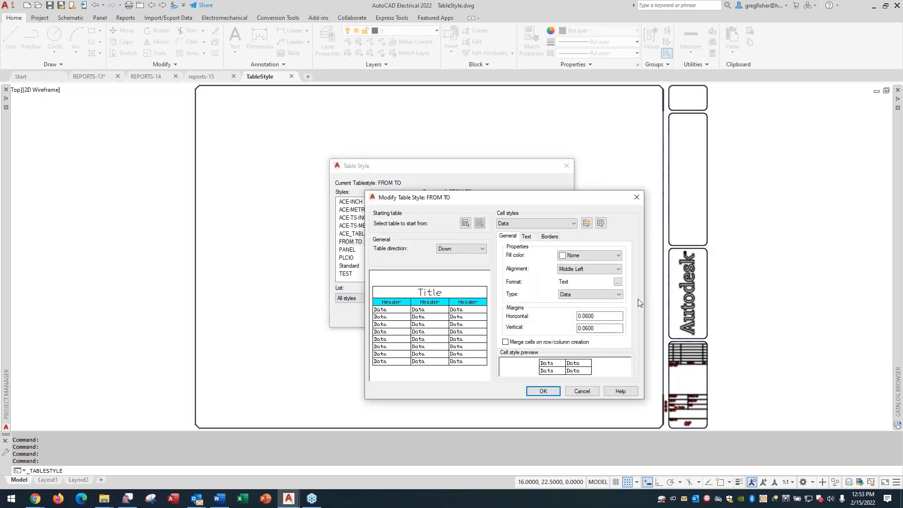
# Step: Review the text height and vertical margin of the FROM TO style's Data cells, and cancel without changing them
pyautogui.click(530, 237)
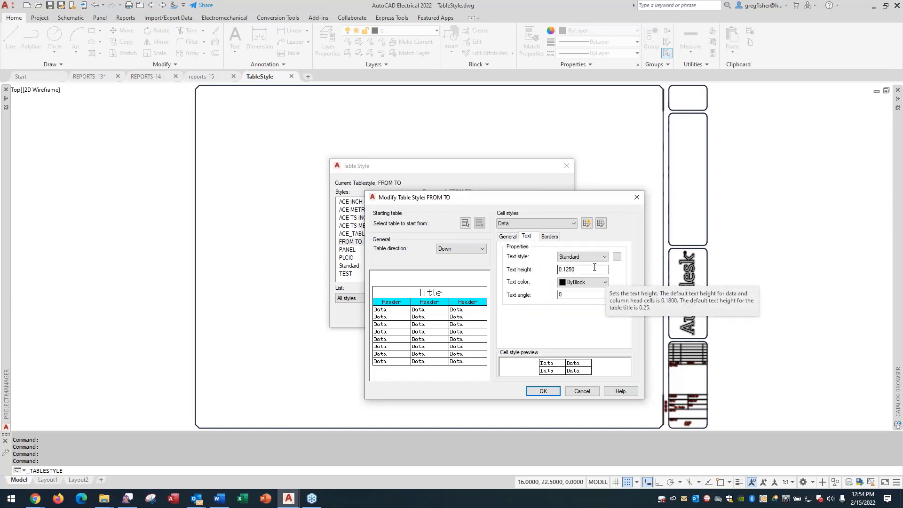
pyautogui.moveTo(594, 269); pyautogui.dragTo(557, 270)
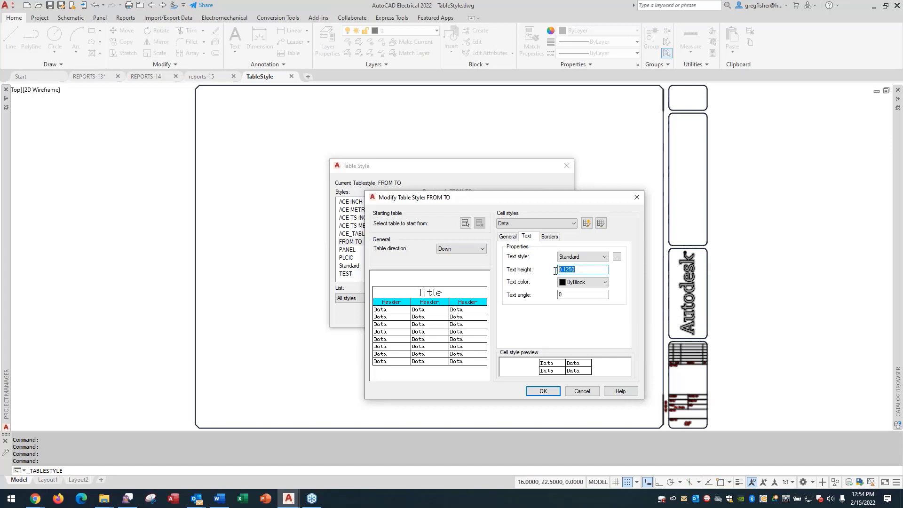
pyautogui.click(511, 237)
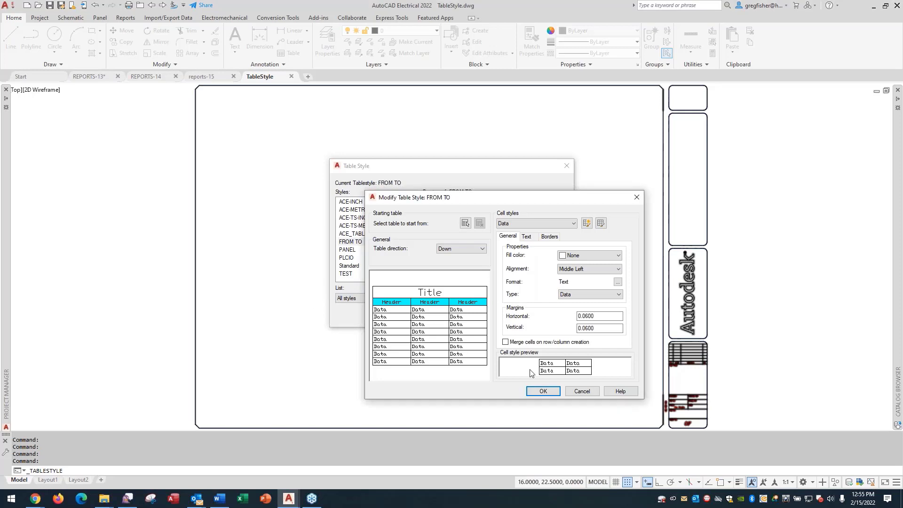
pyautogui.click(609, 328)
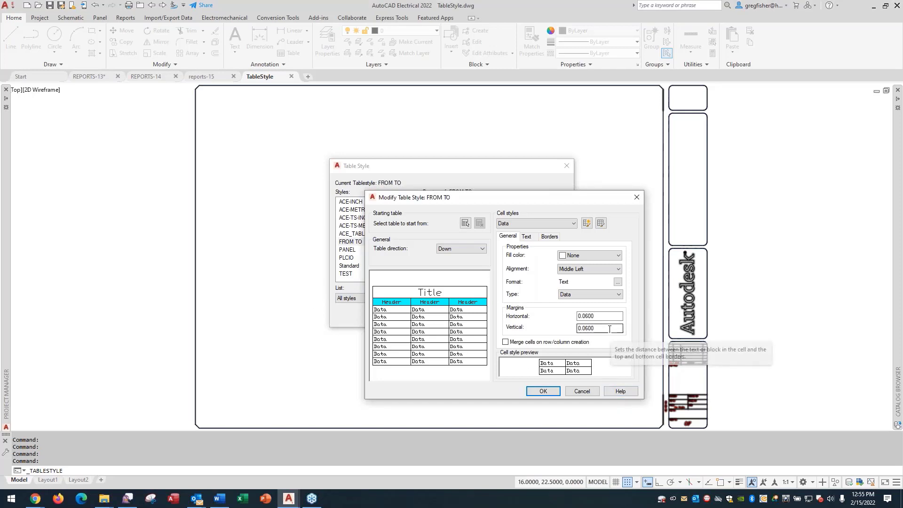
pyautogui.moveTo(610, 328); pyautogui.dragTo(560, 328)
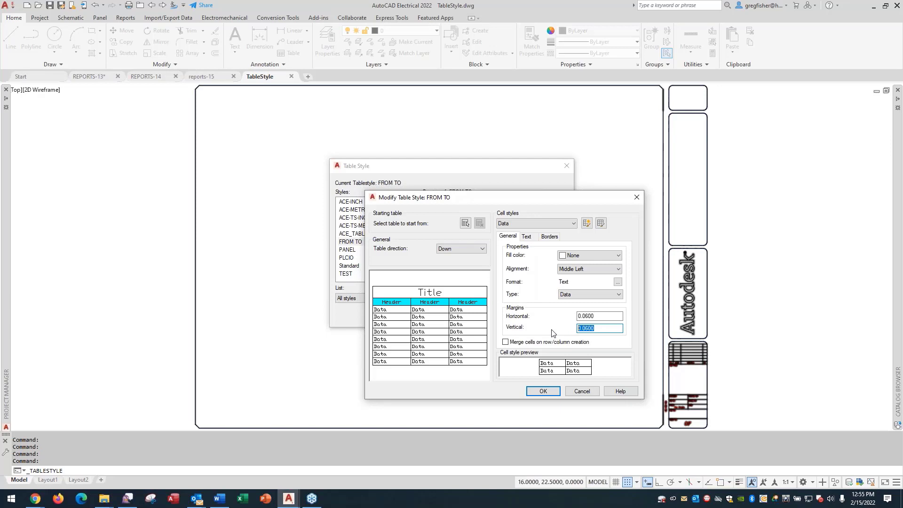
pyautogui.click(581, 392)
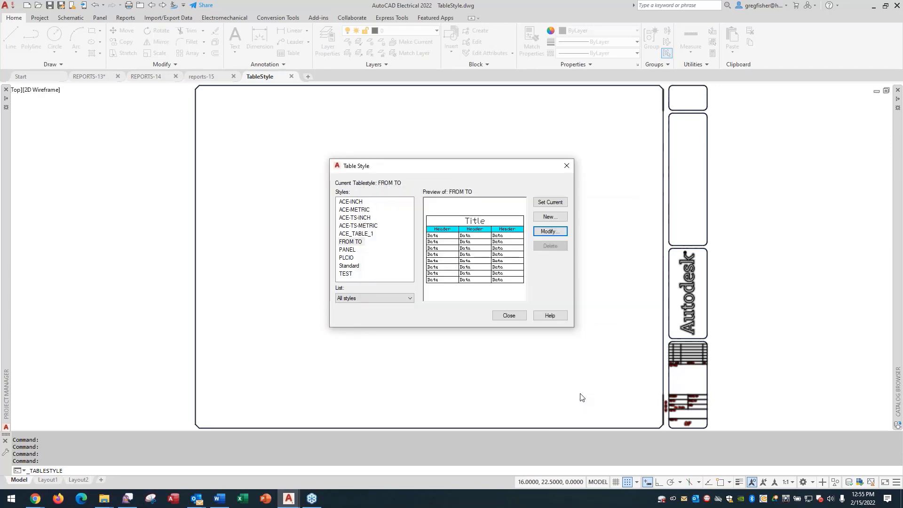